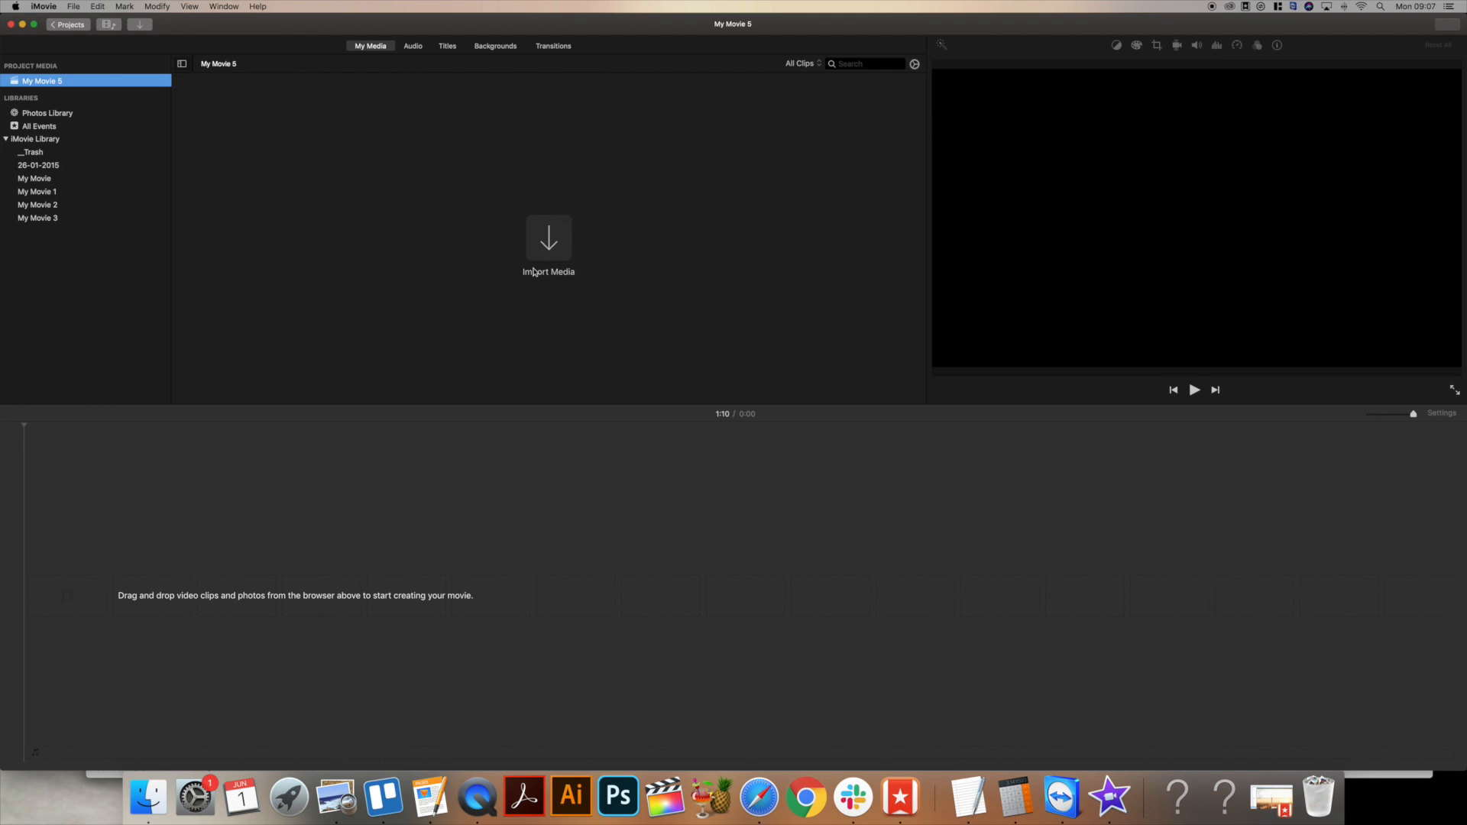
Open the Mac's system overview and check the available storage on its internal and external drives.
click(14, 6)
click(477, 168)
click(4, 3)
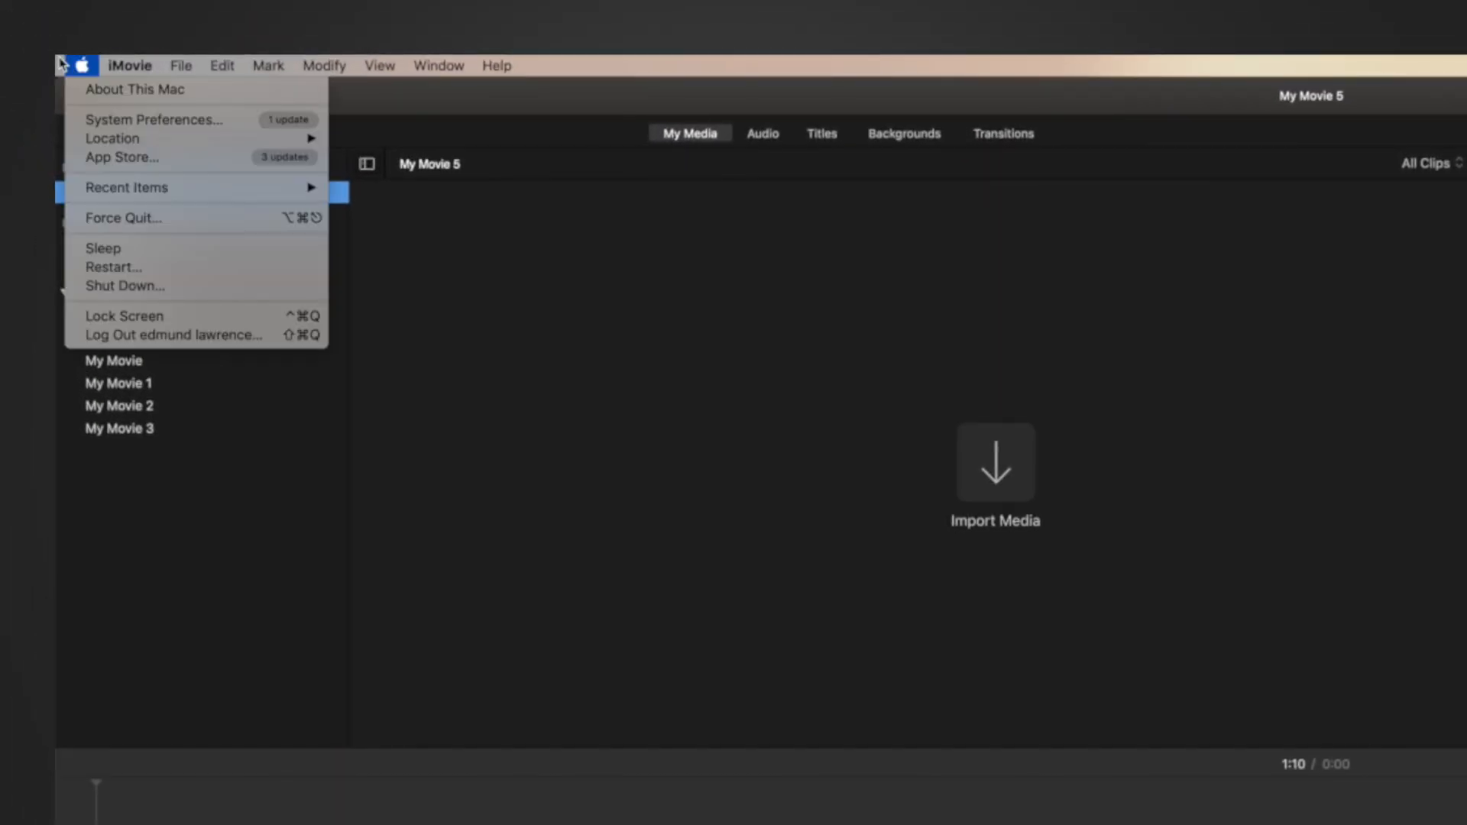
click(91, 89)
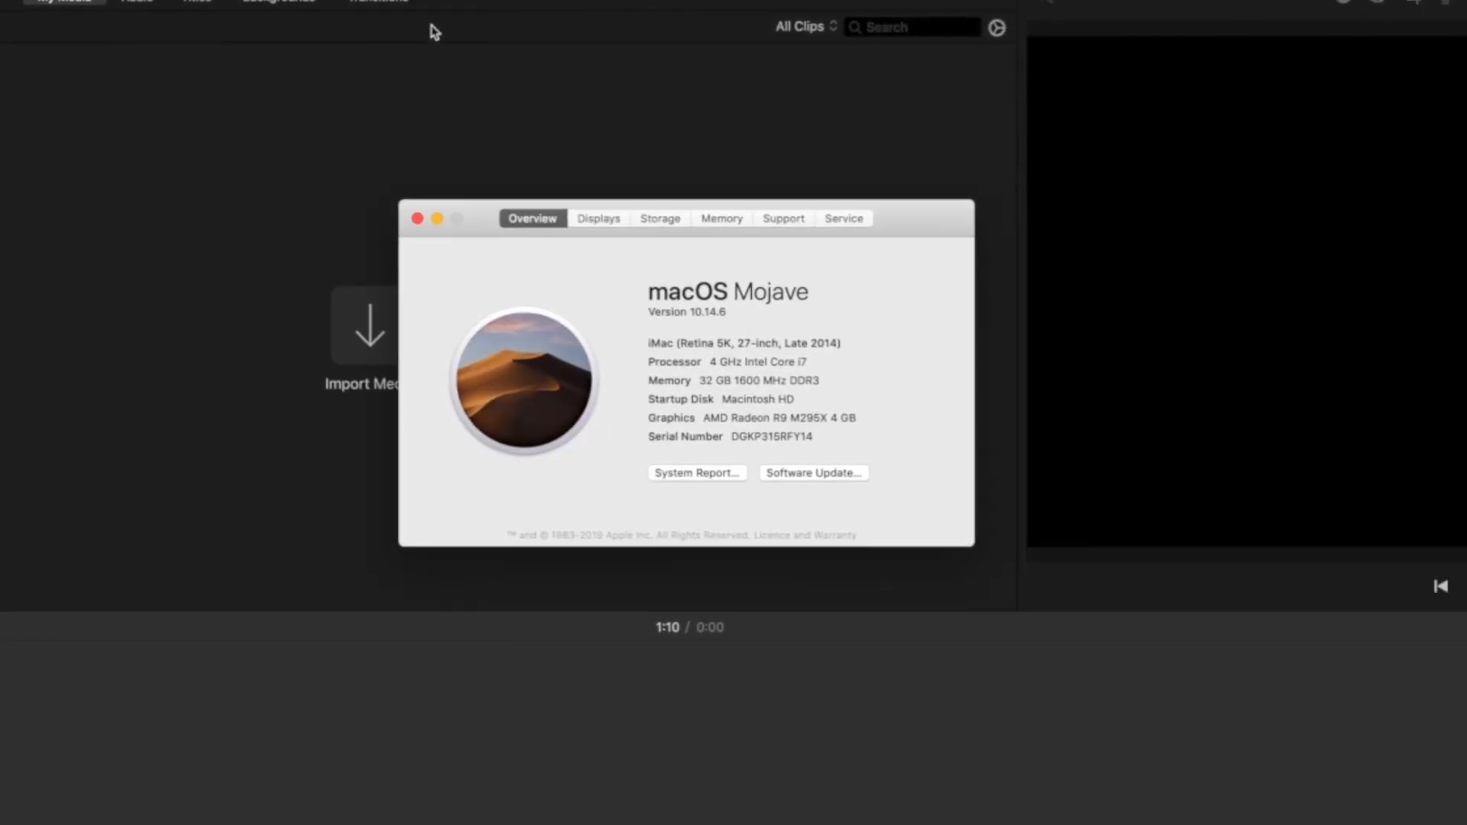
click(660, 218)
mouse_move(891, 304)
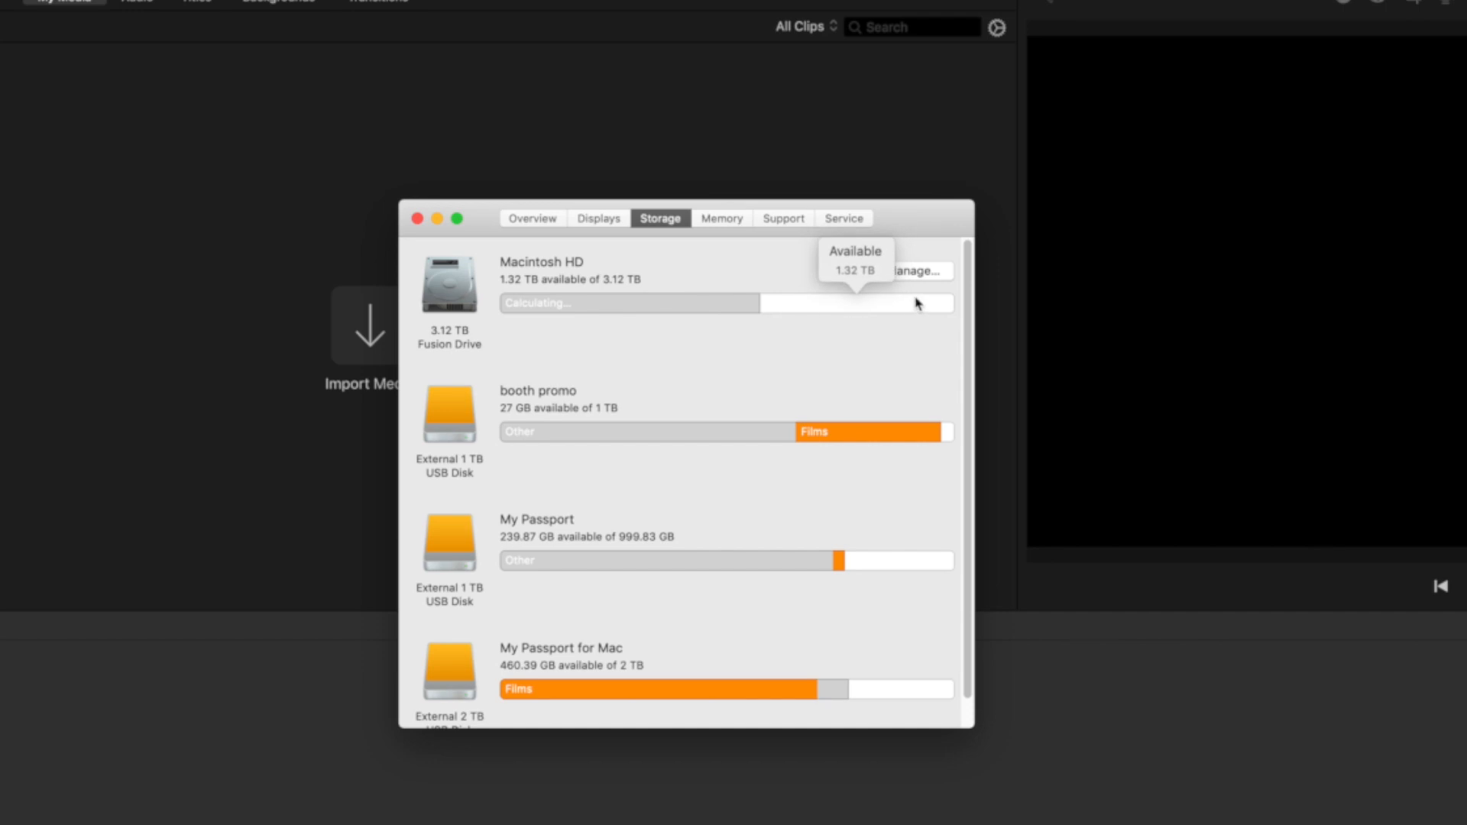
mouse_move(672, 318)
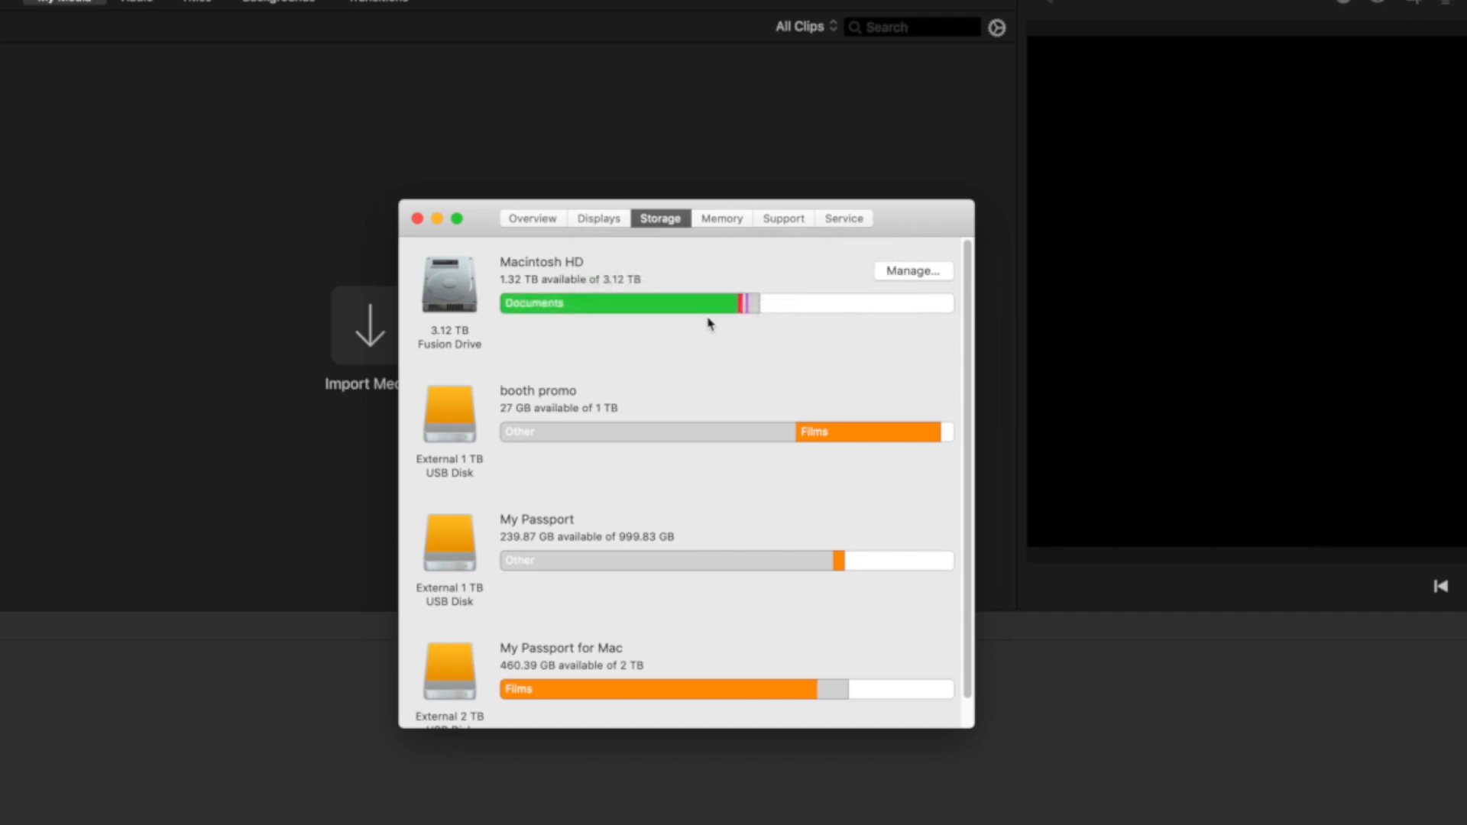
Check the Mac's installed memory, recheck its storage, and close the system information window.
click(741, 225)
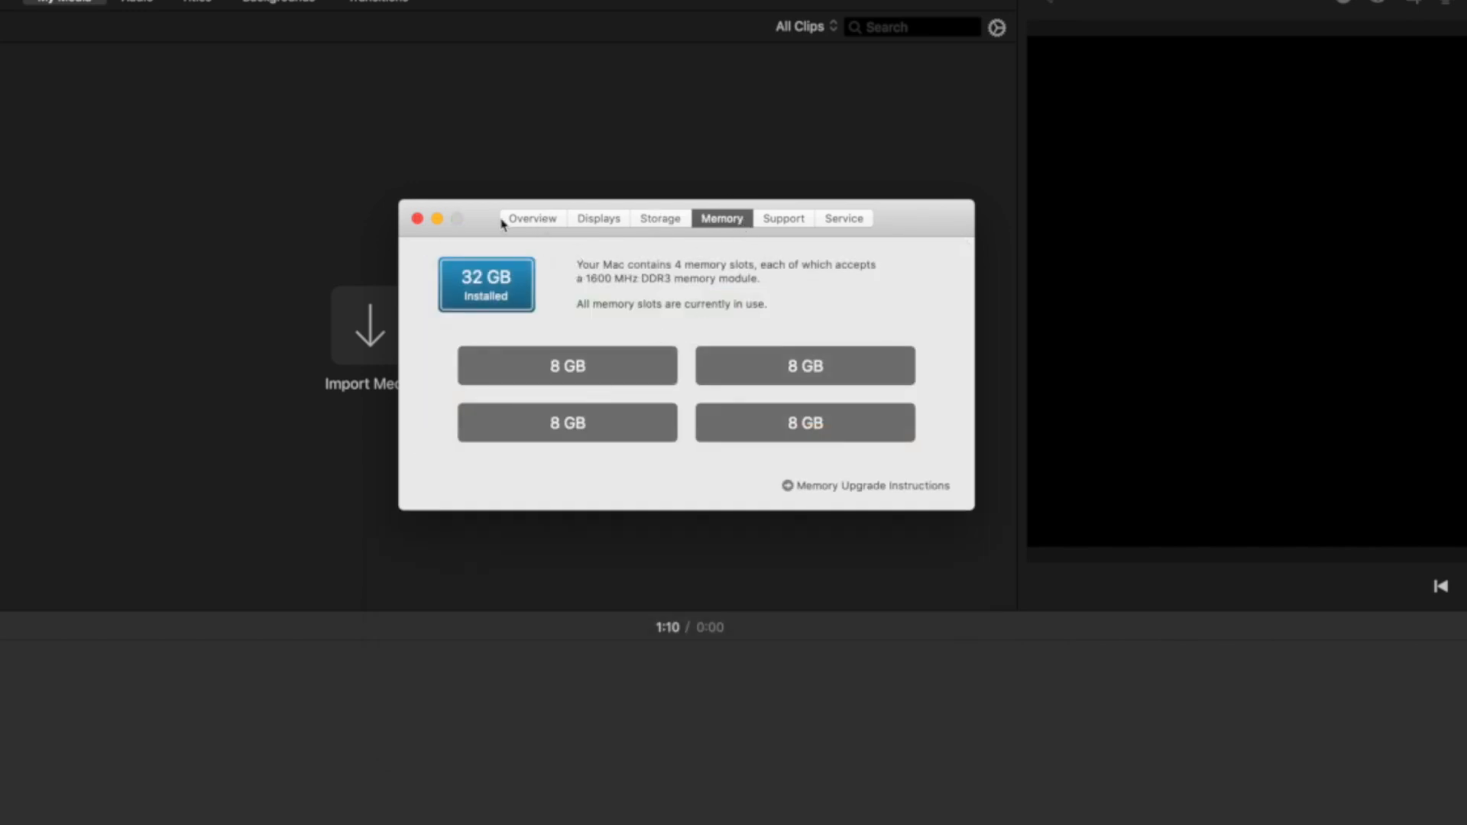
click(671, 218)
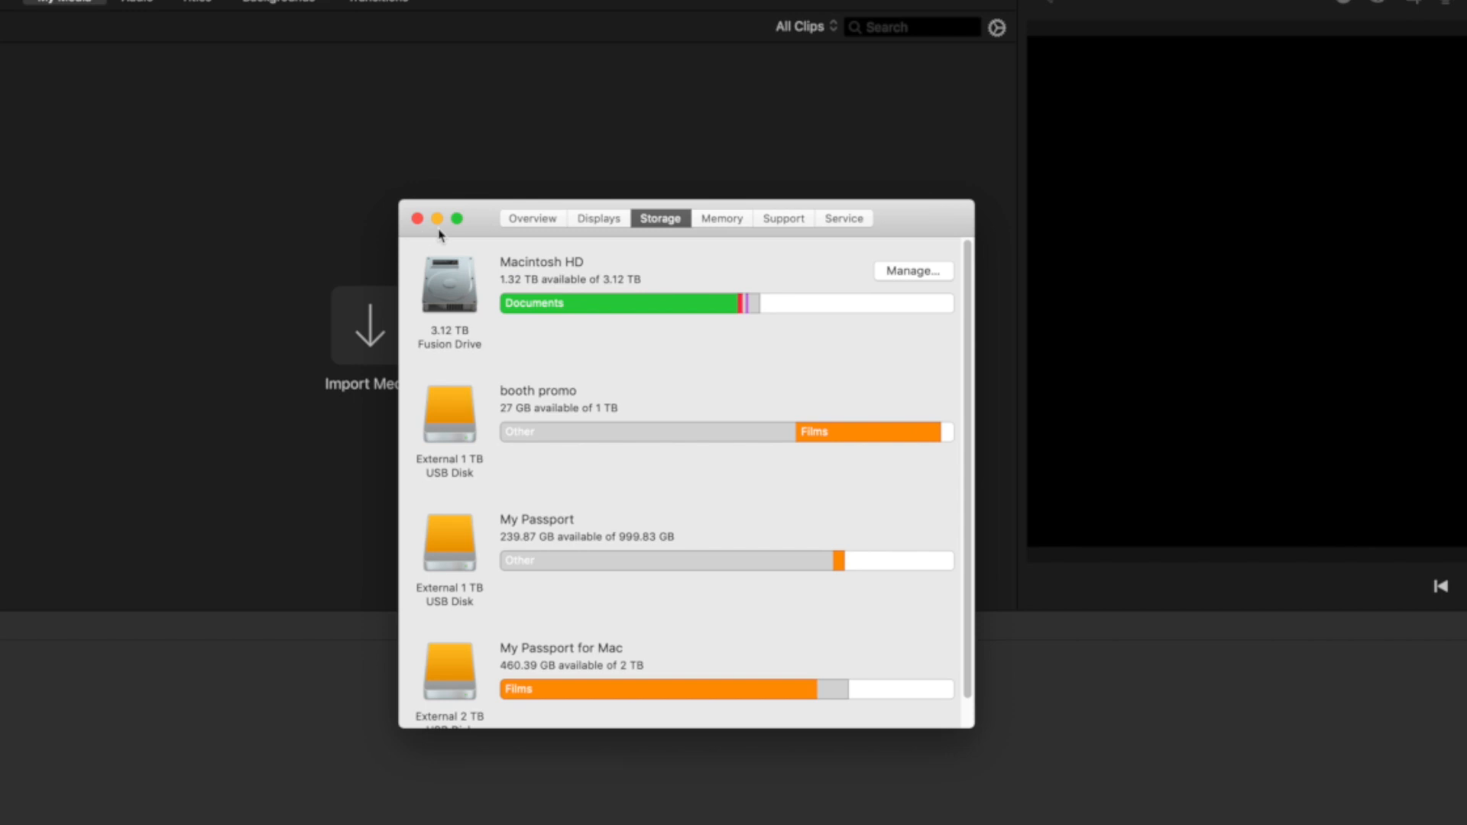
click(417, 219)
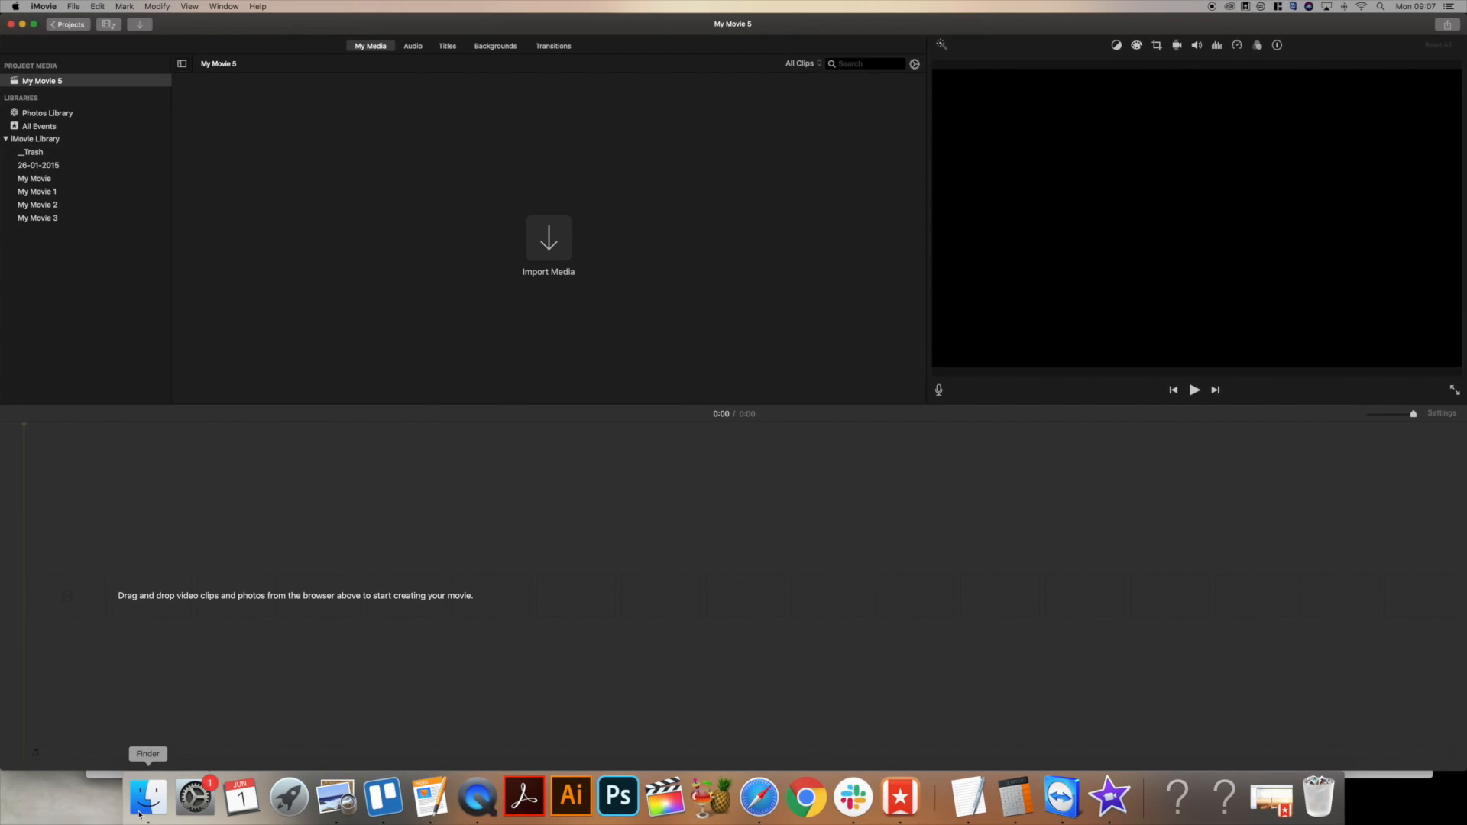
Switch to Finder, go to the Movies folder in the home folder, and open the iMovie Library file.
click(141, 811)
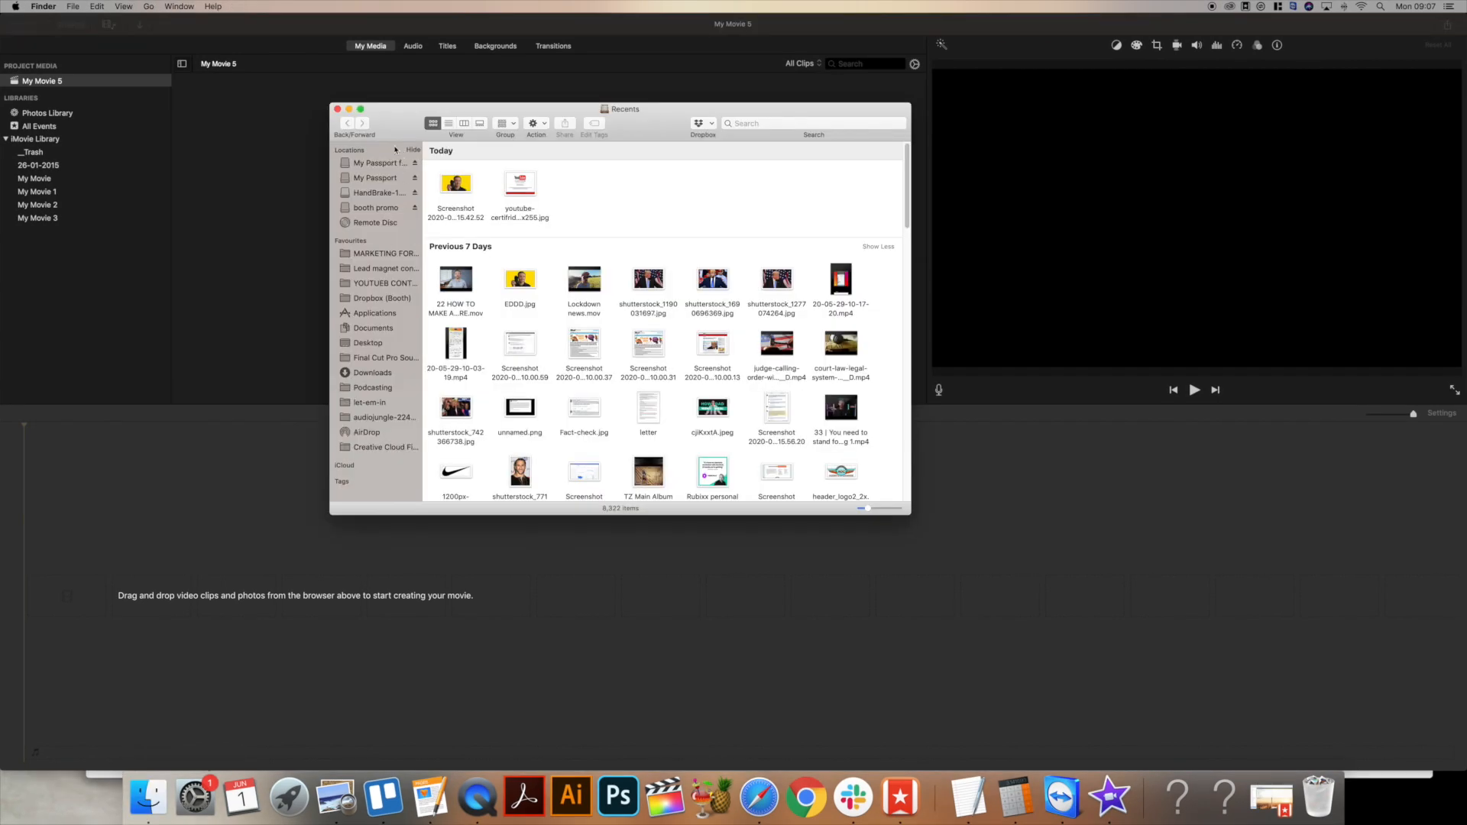
click(337, 109)
click(179, 6)
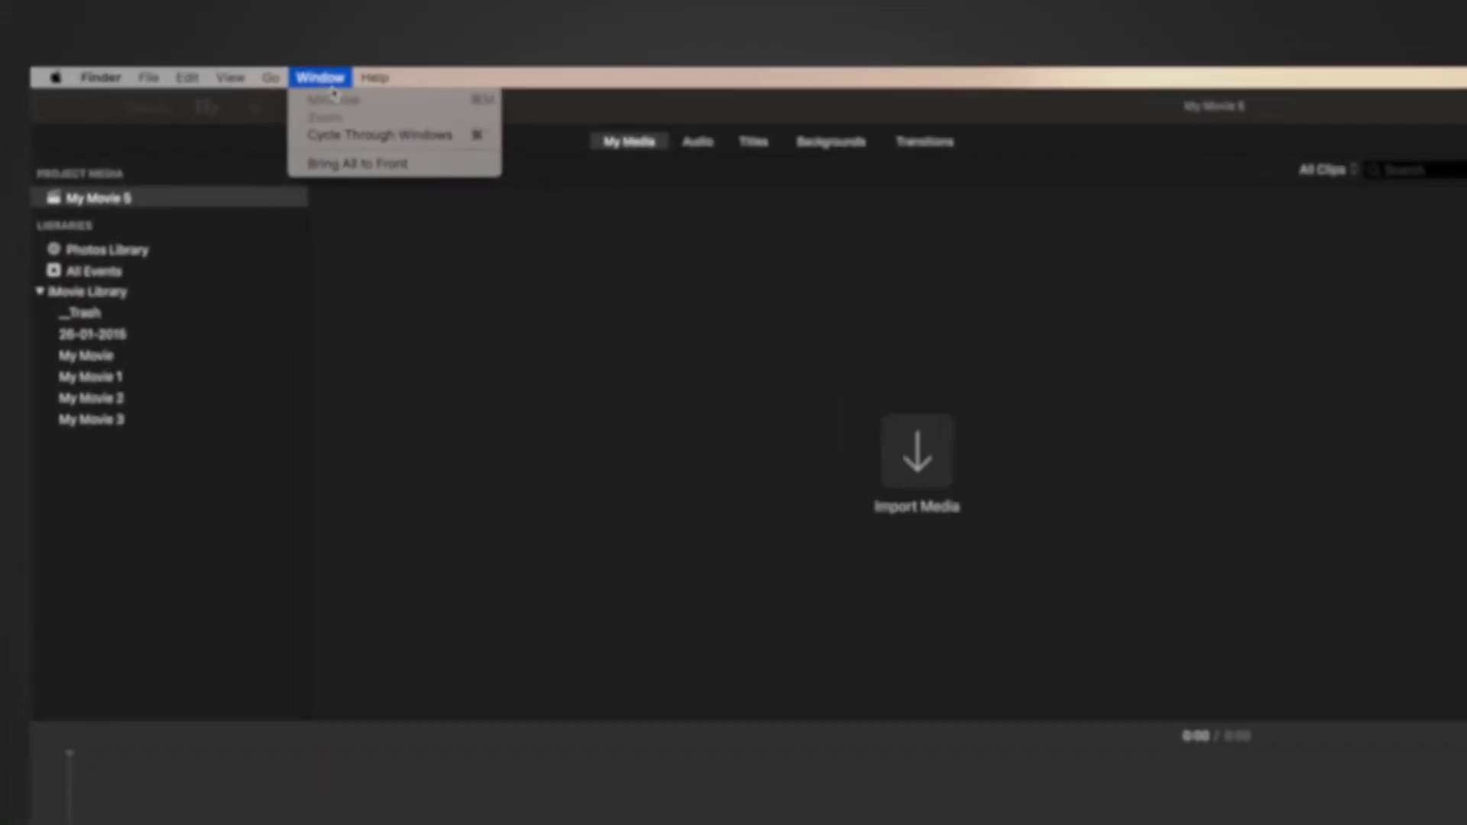
mouse_move(157, 8)
click(341, 268)
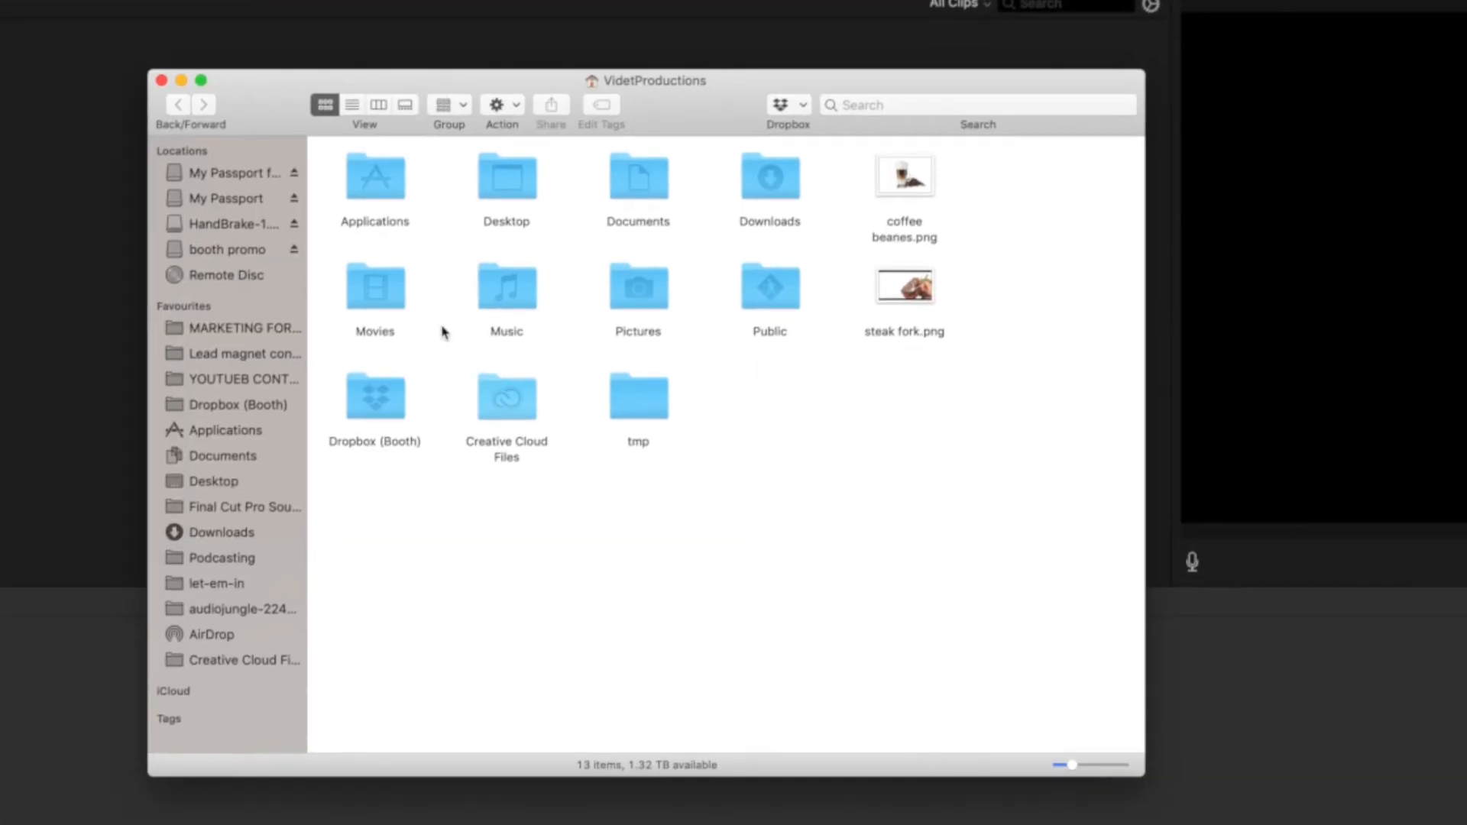
double_click(399, 298)
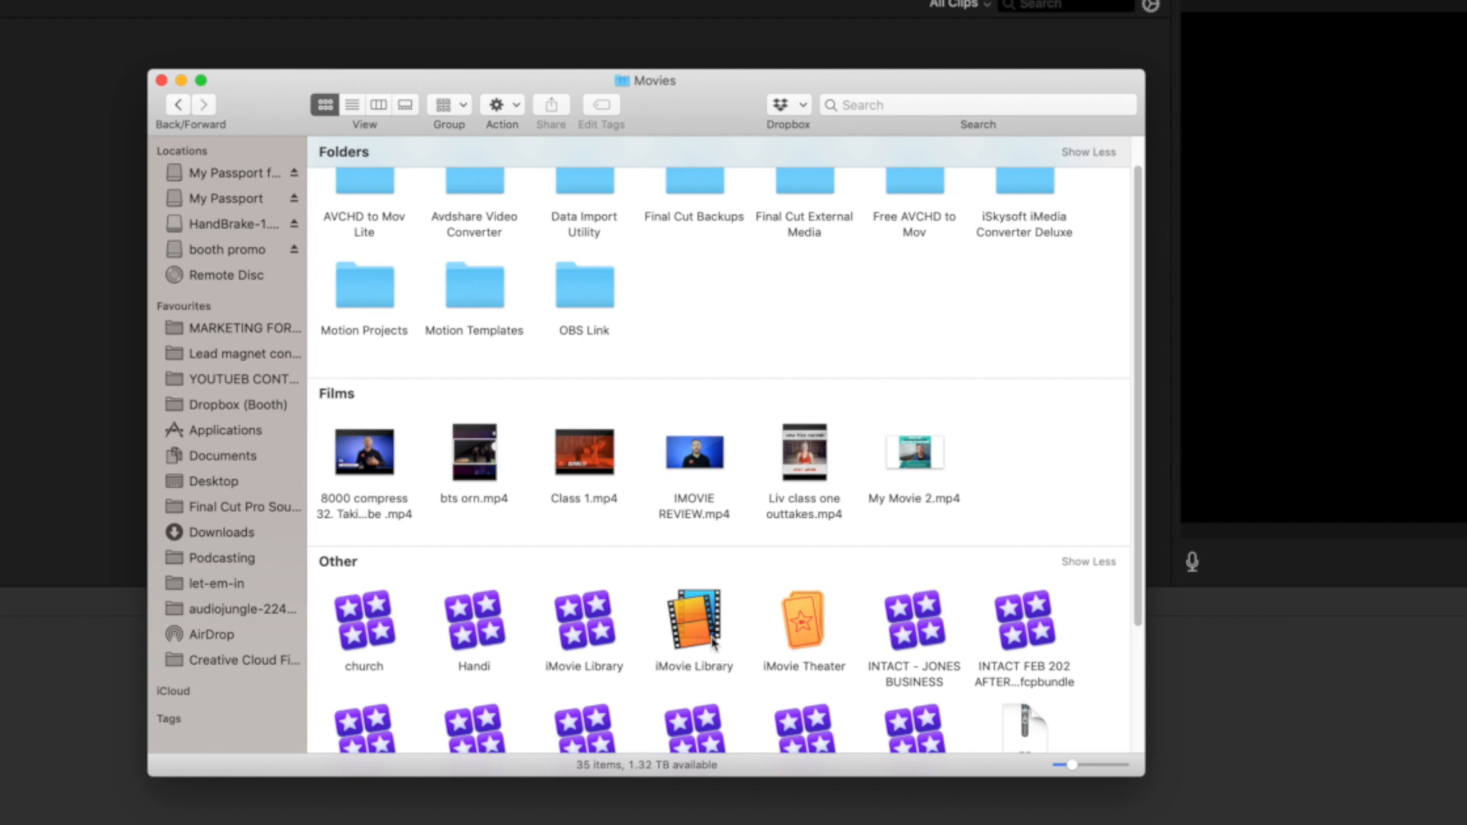
click(714, 647)
double_click(701, 650)
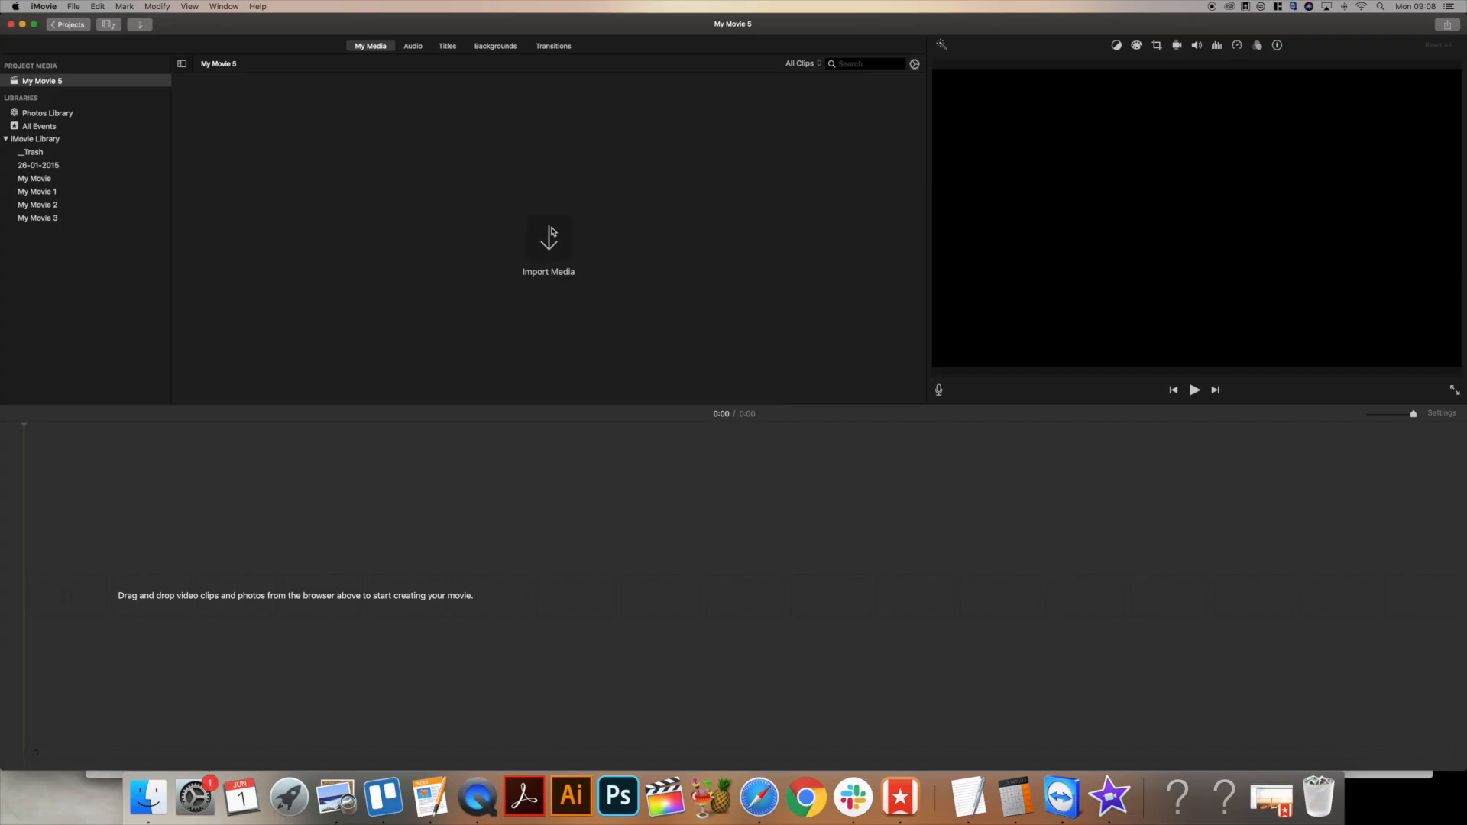
Import the clips C0021, C0023, C0024 and C0025 from My Passport for Mac into the project media.
click(550, 236)
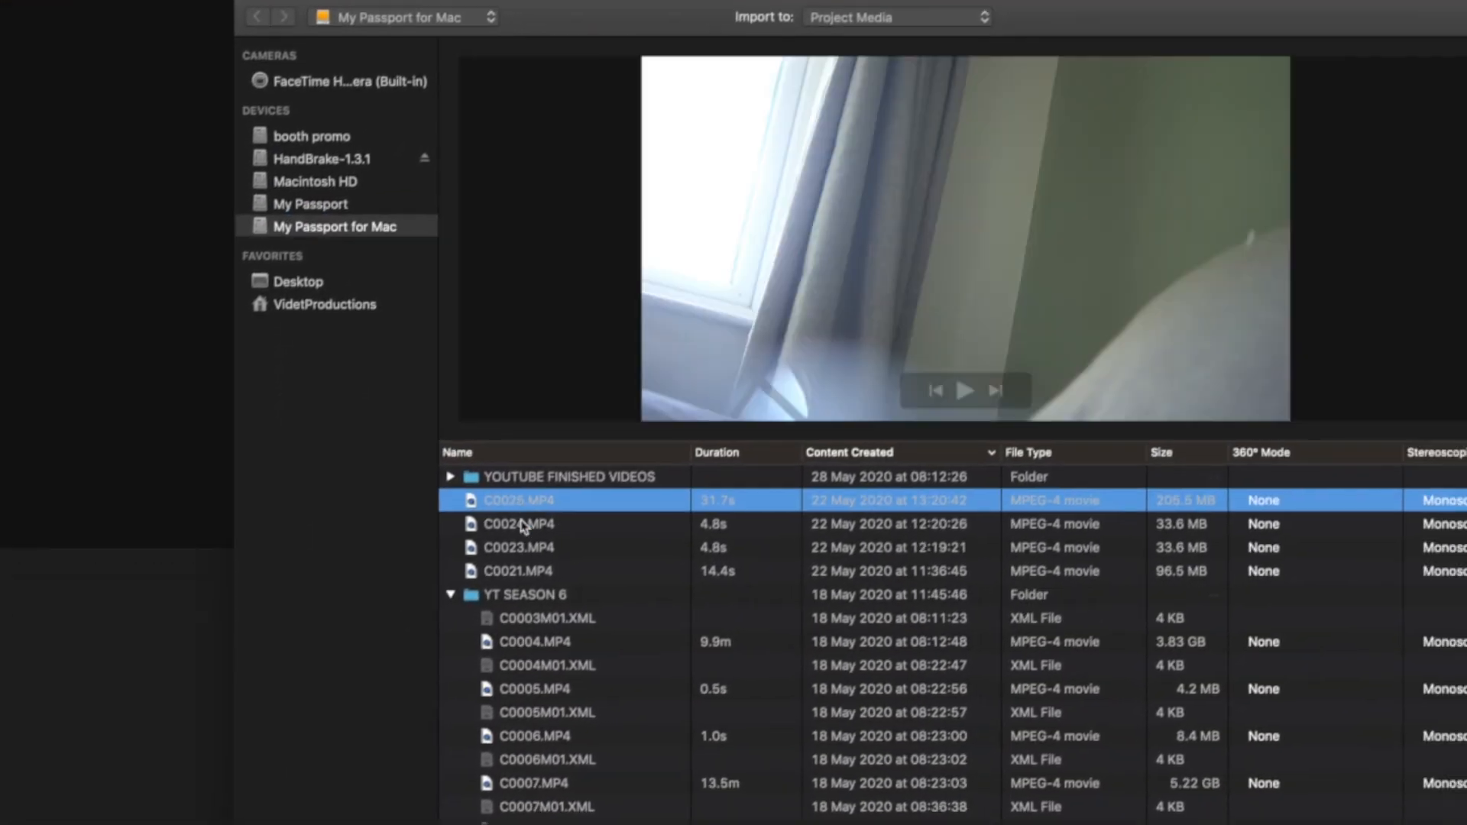
drag(521, 528, 531, 568)
click(1269, 755)
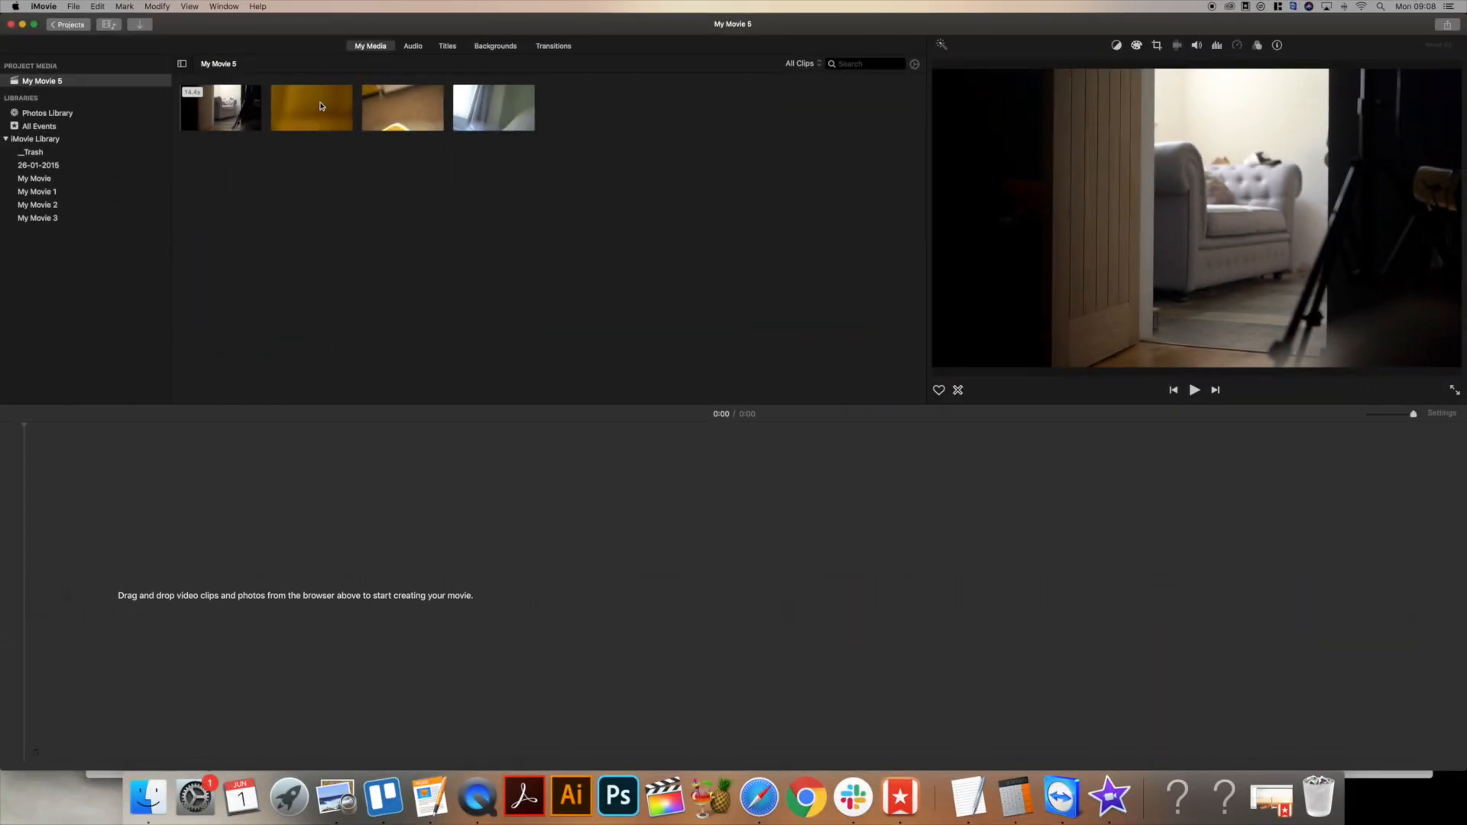
Select the imported clips and undo the media import.
drag(314, 108, 265, 116)
key(super+z)
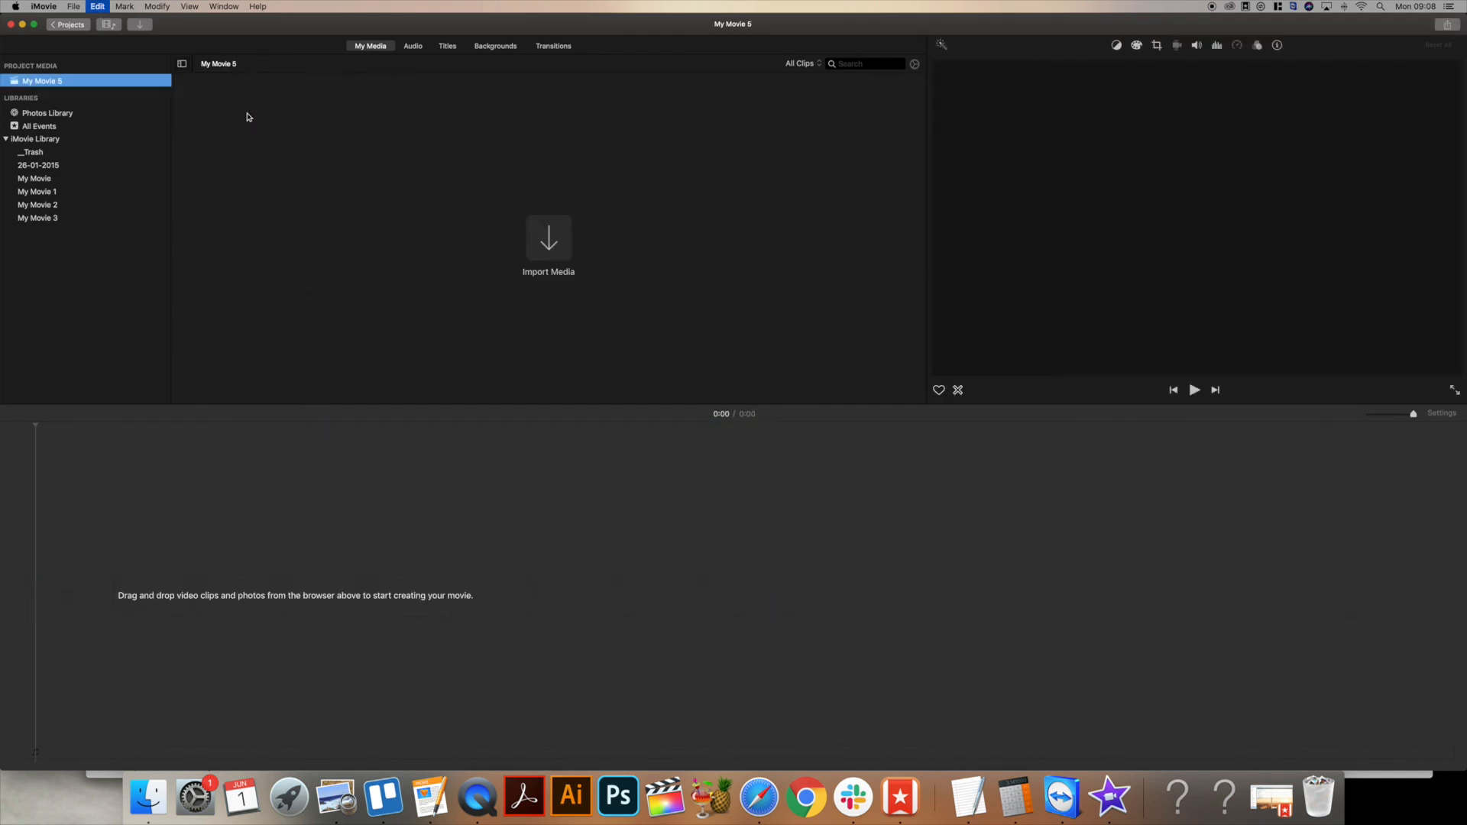
Add C0011.MP4 to the timeline from the YT SEASON 6 folder on My Passport for Mac, using Finder.
click(149, 797)
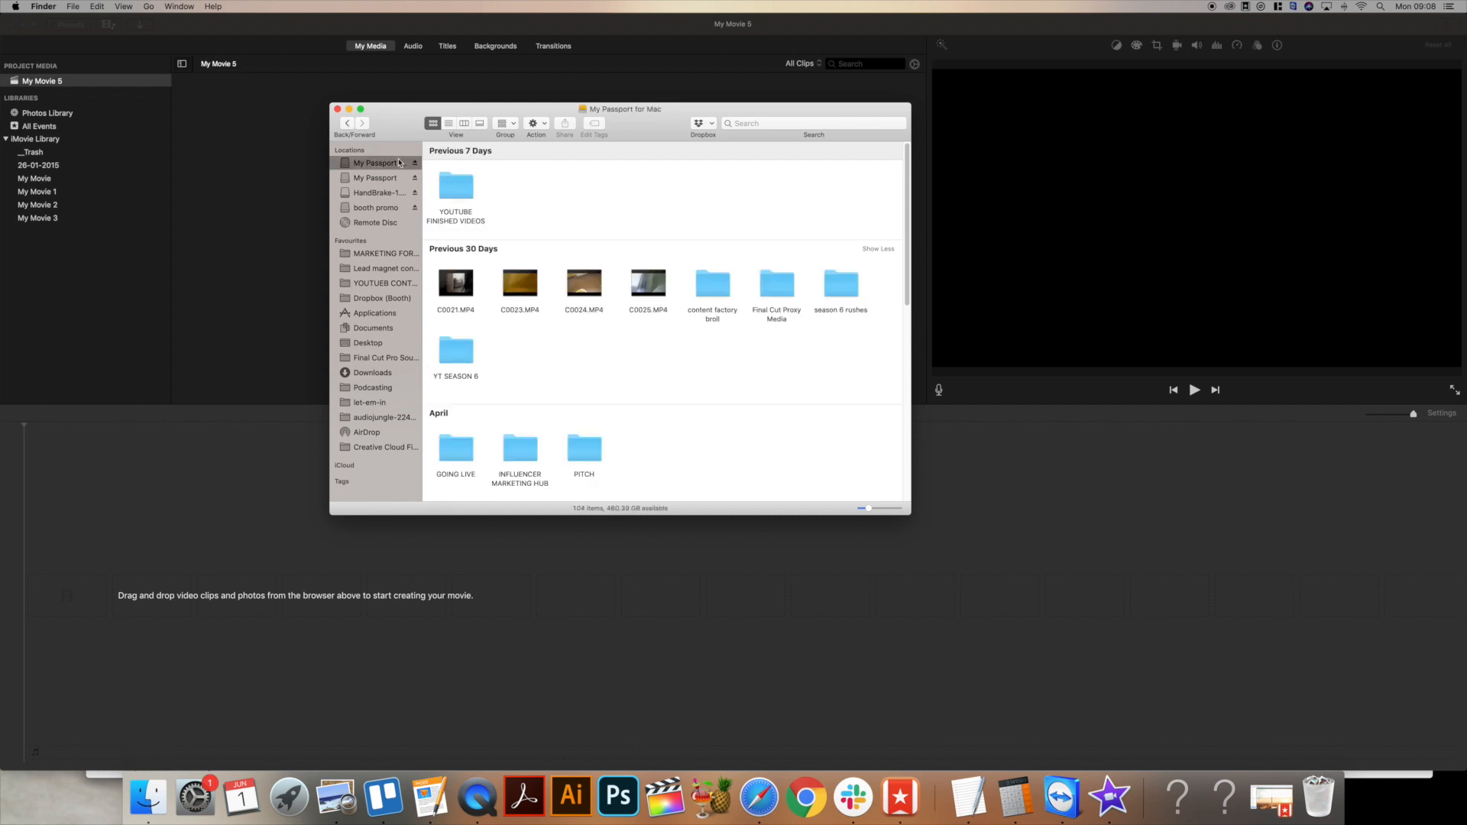
double_click(455, 353)
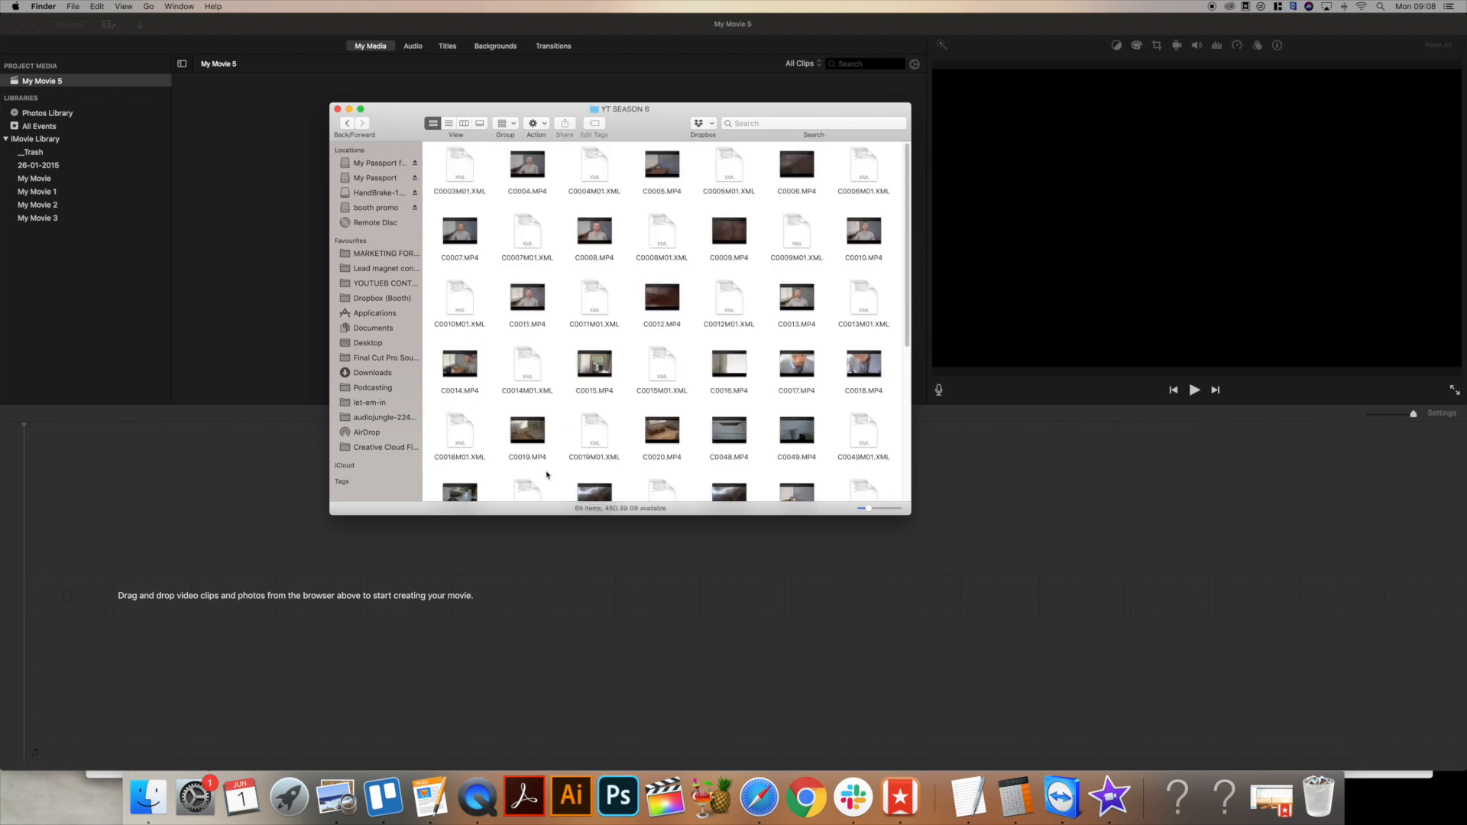
drag(538, 308, 193, 528)
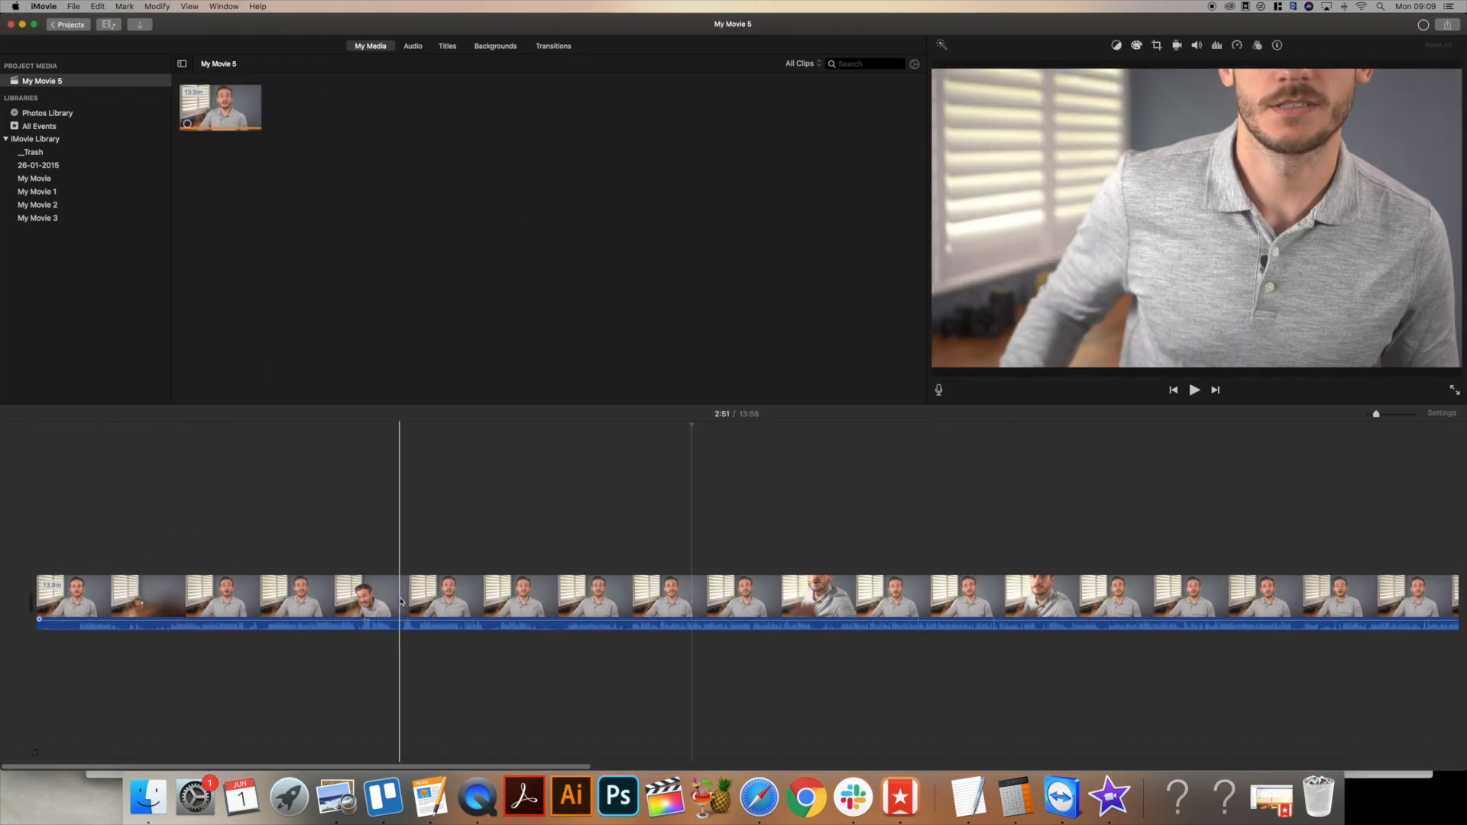
Place C0008.MP4 from Finder in the main track directly after the first clip, and delete it from the timeline.
click(148, 797)
drag(606, 231, 1299, 547)
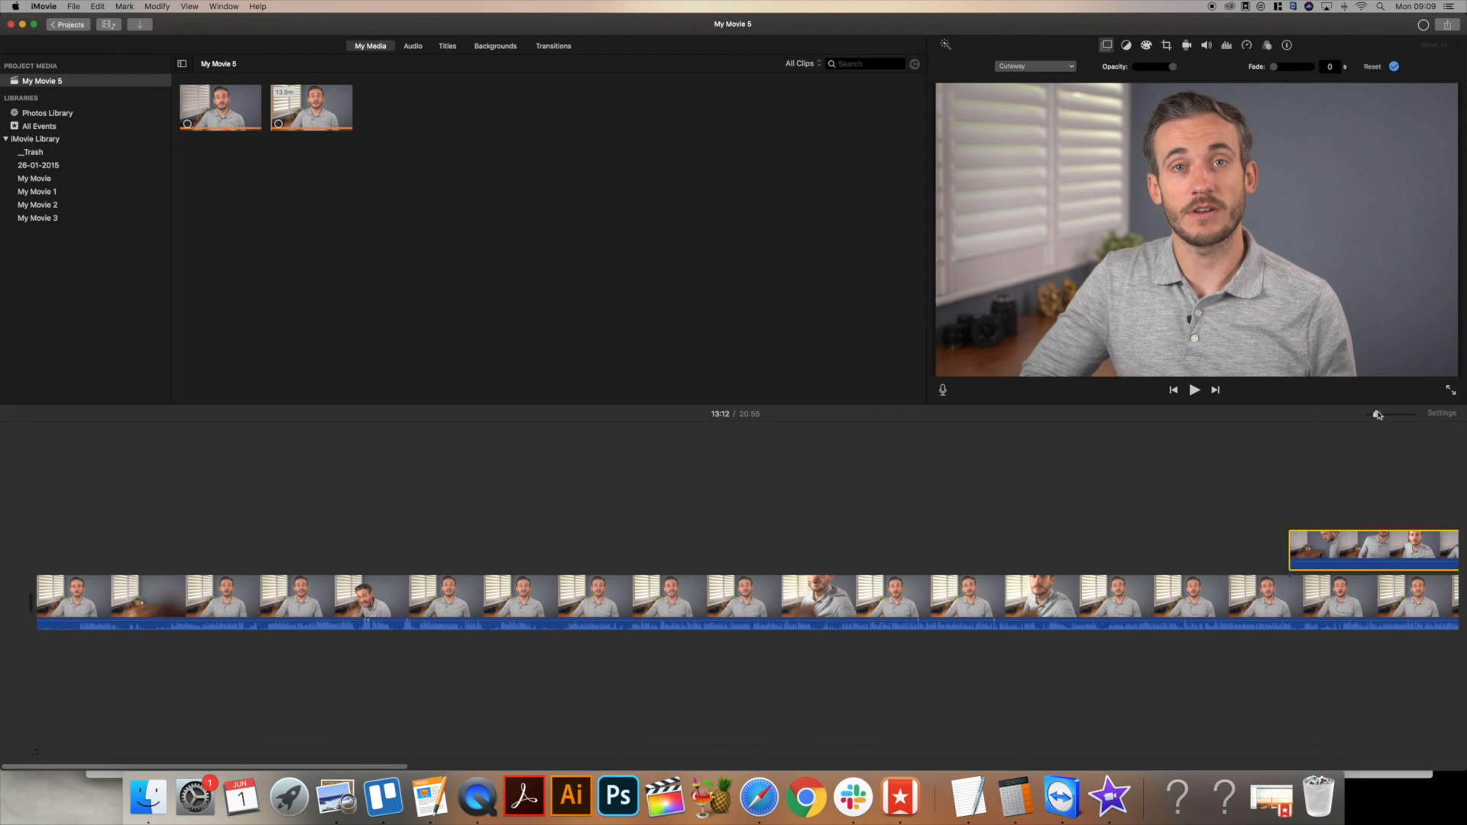
drag(1377, 414, 1368, 414)
drag(115, 546, 151, 611)
drag(1368, 413, 1383, 413)
scroll(484, 586, right, 5)
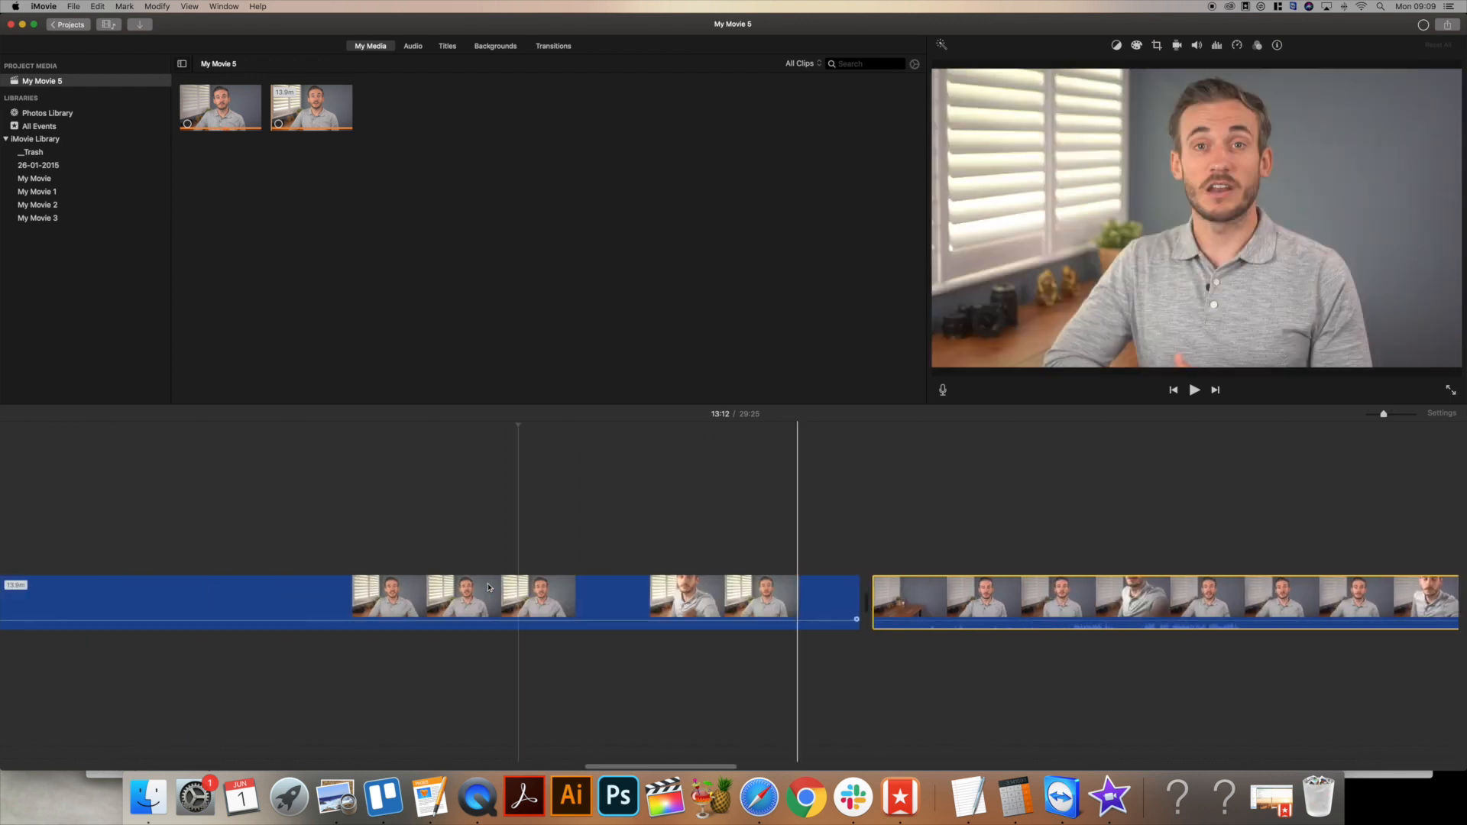
key(Delete)
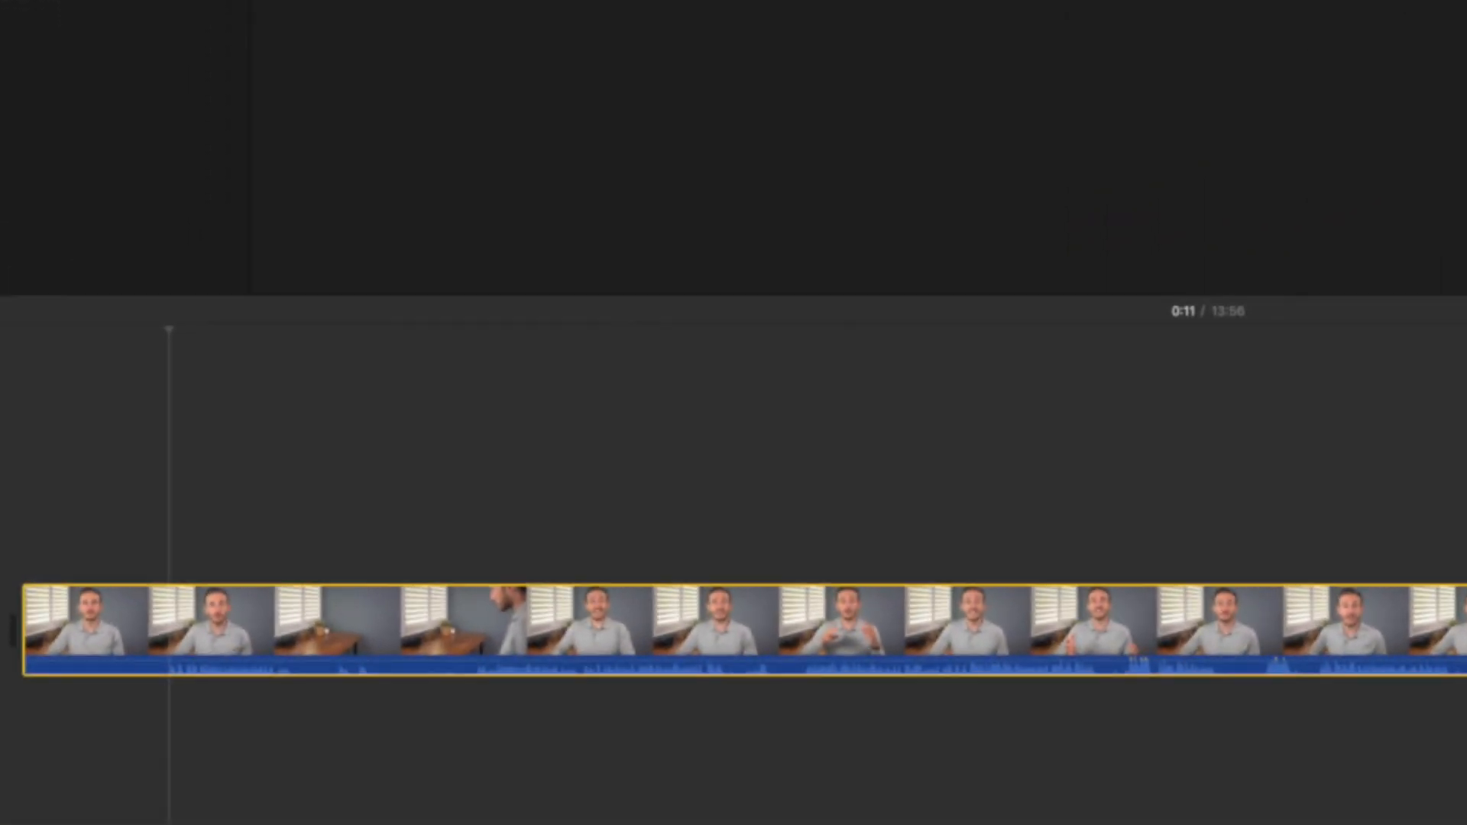
Overlay the 15.4-minute clip from the project media above the main clip at about 0:11, and delete the overlay.
drag(313, 103, 164, 513)
drag(236, 477, 157, 489)
click(232, 443)
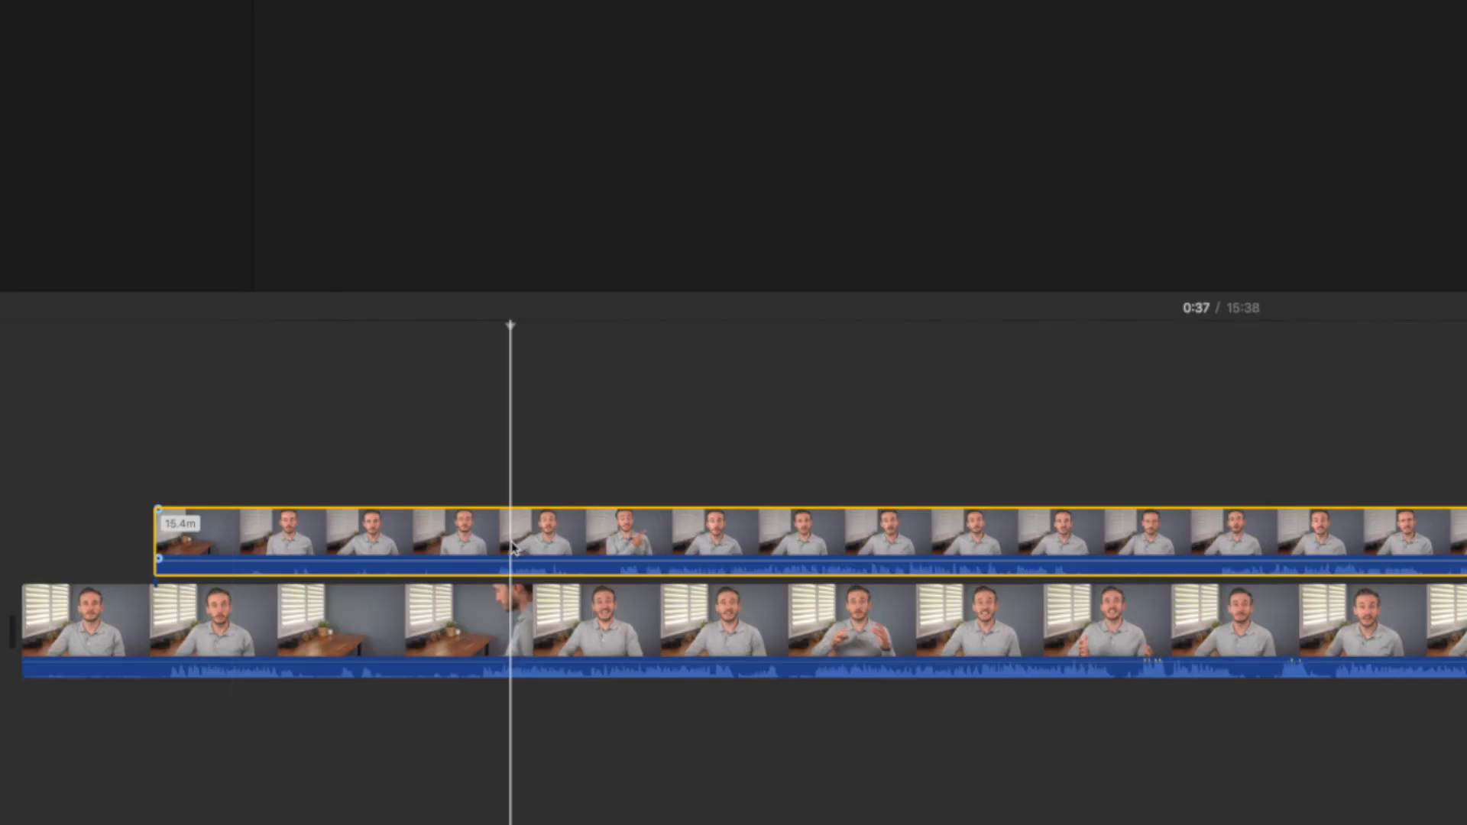
key(Delete)
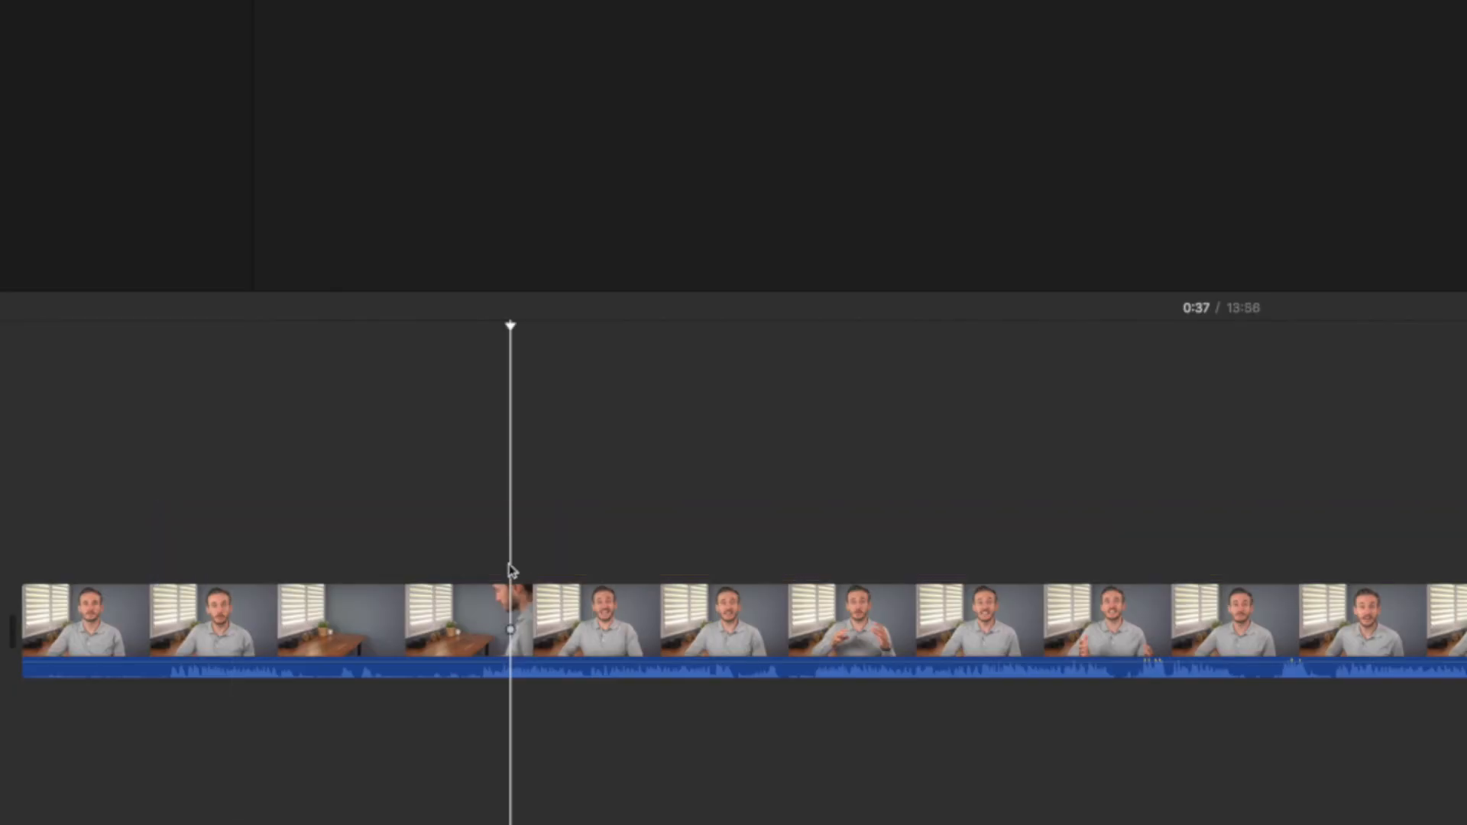
Attach C0020.MP4 from Finder beneath the main clip as an audio track, and remove it from the timeline.
click(239, 822)
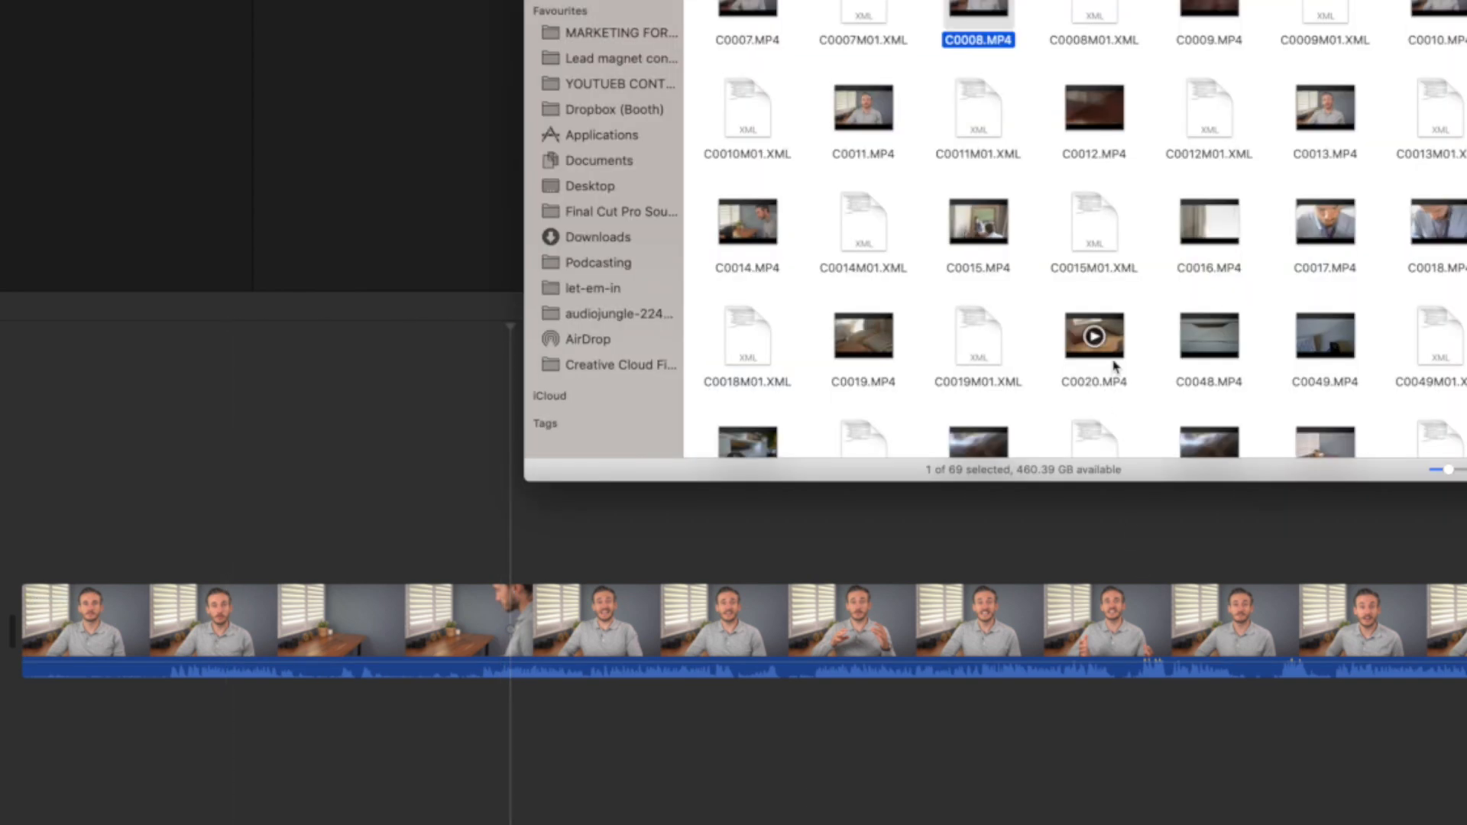
drag(1111, 358, 169, 708)
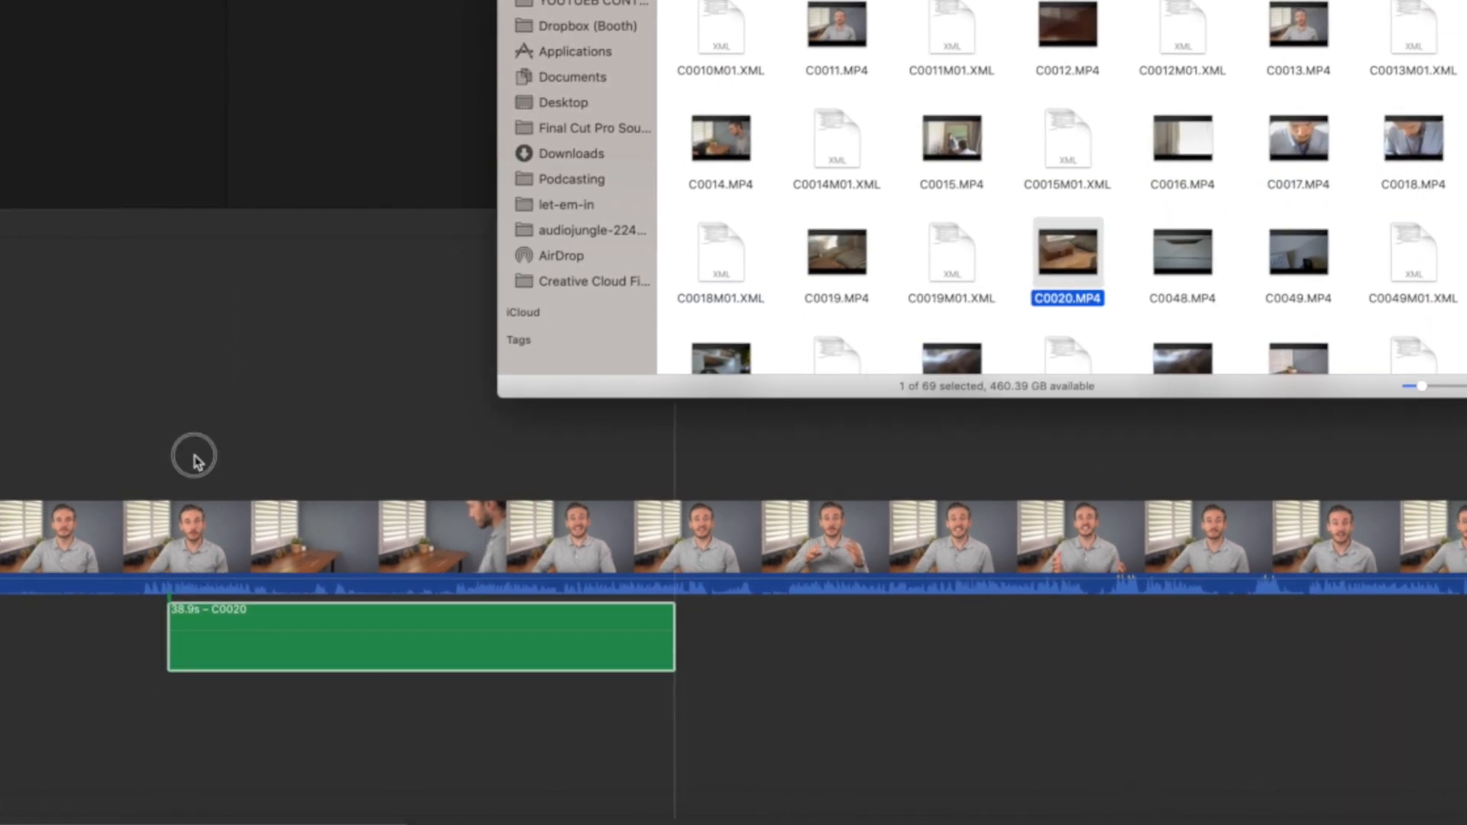
click(193, 459)
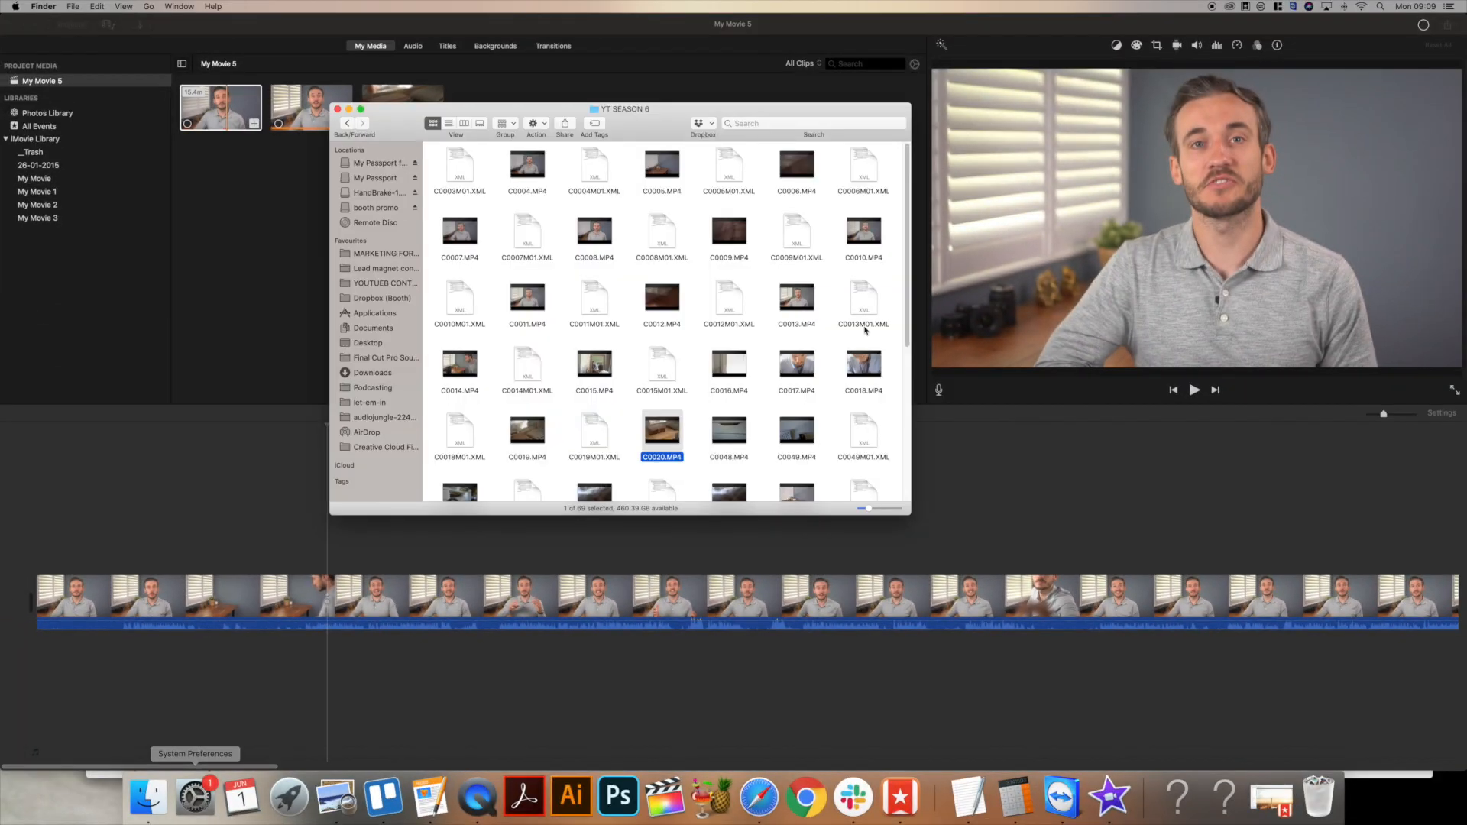
Attach C0013.MP4 from Finder beneath the main clip as audio at about 0:49, and delete it from the timeline.
drag(797, 298, 480, 670)
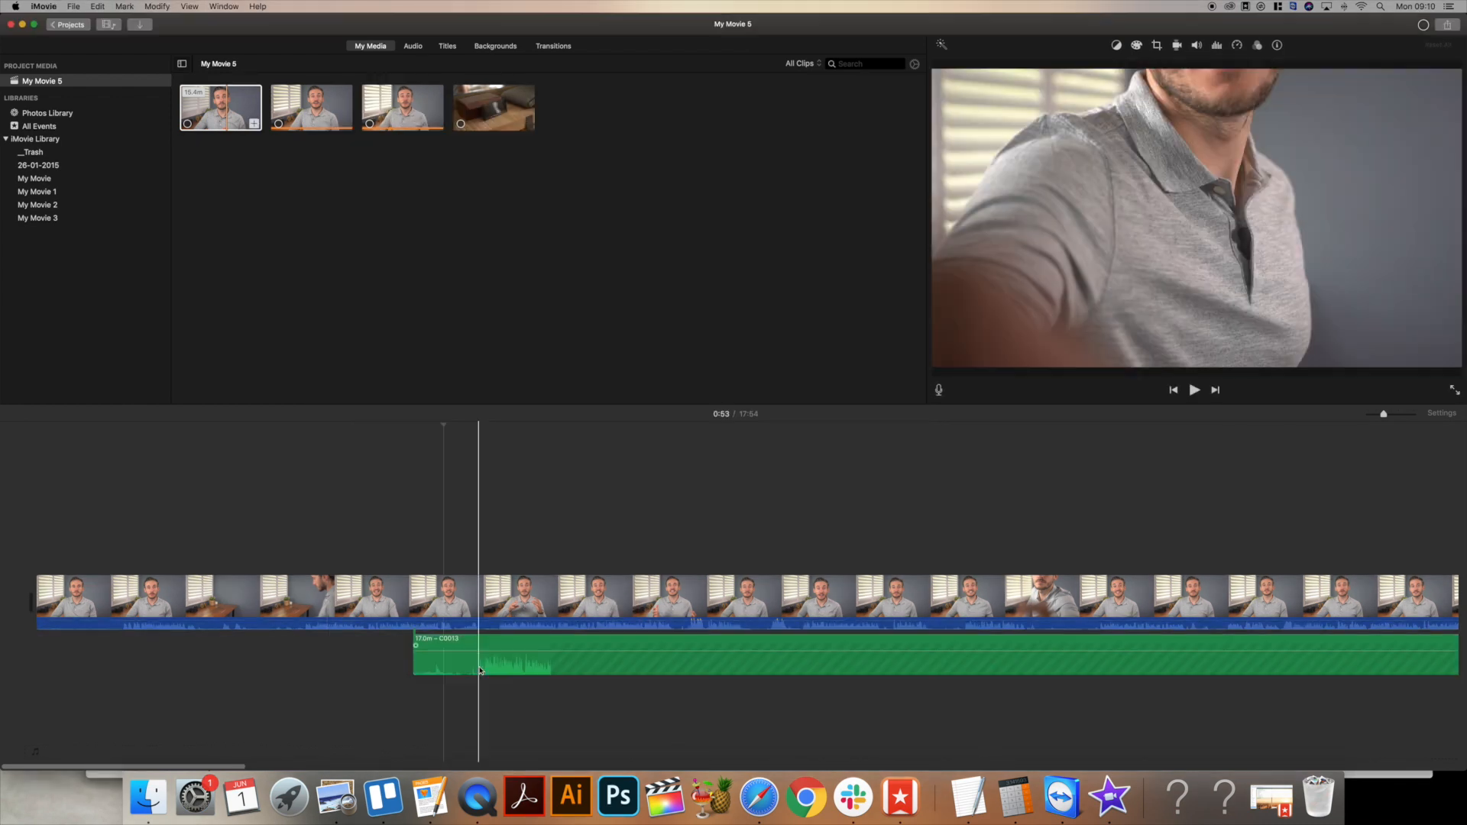
click(465, 557)
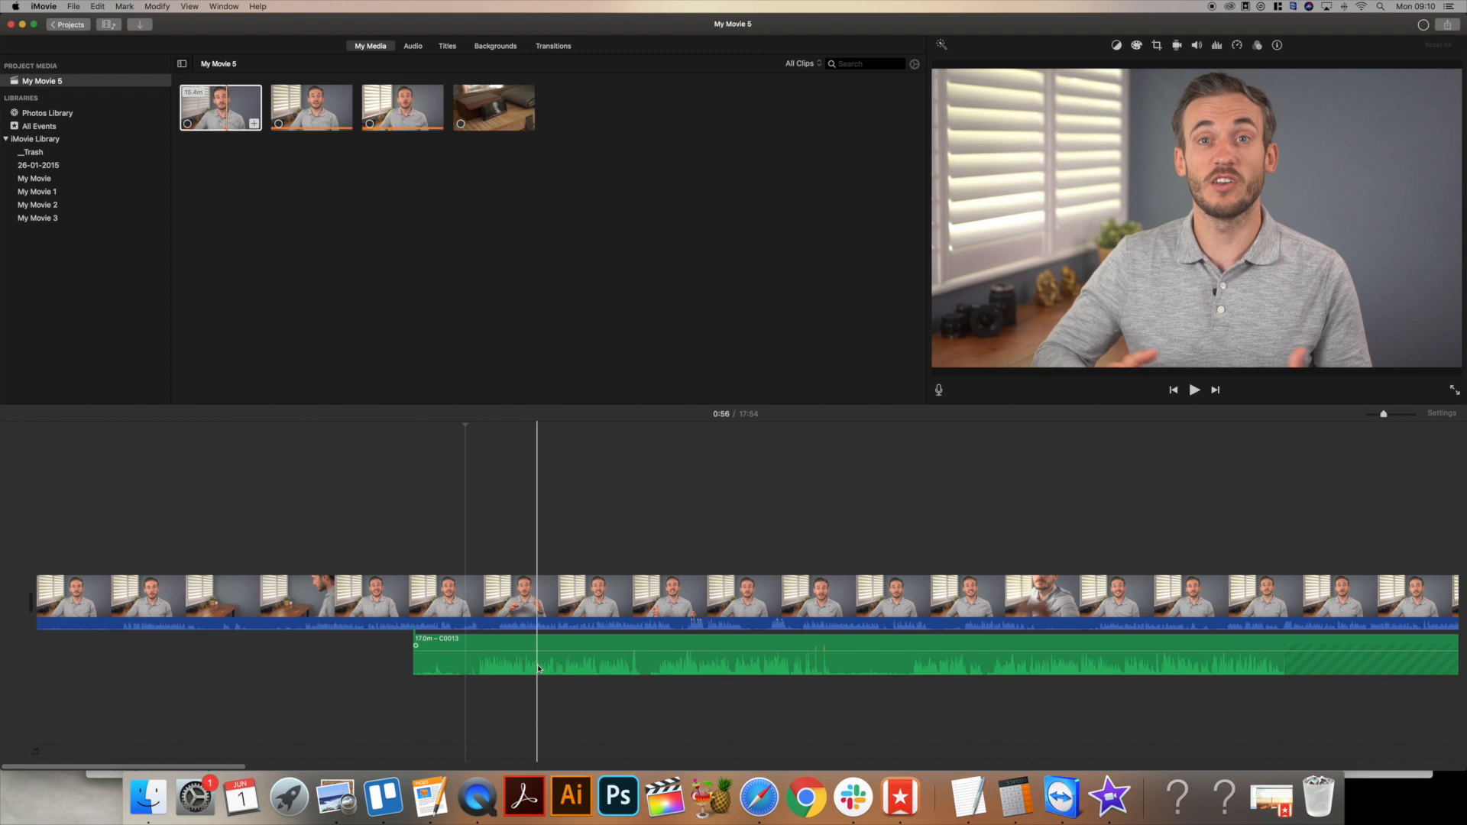
click(493, 670)
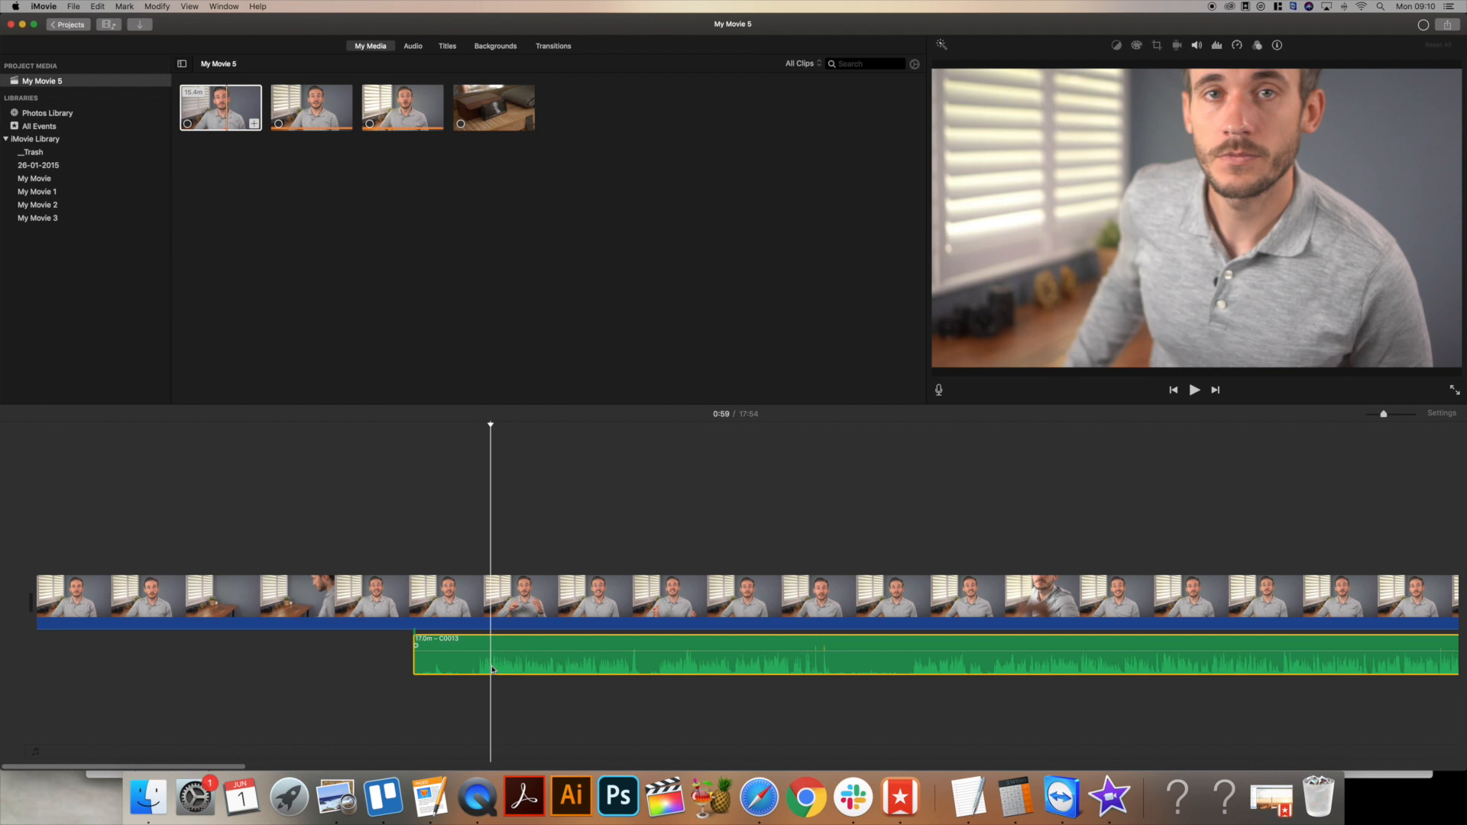
key(Delete)
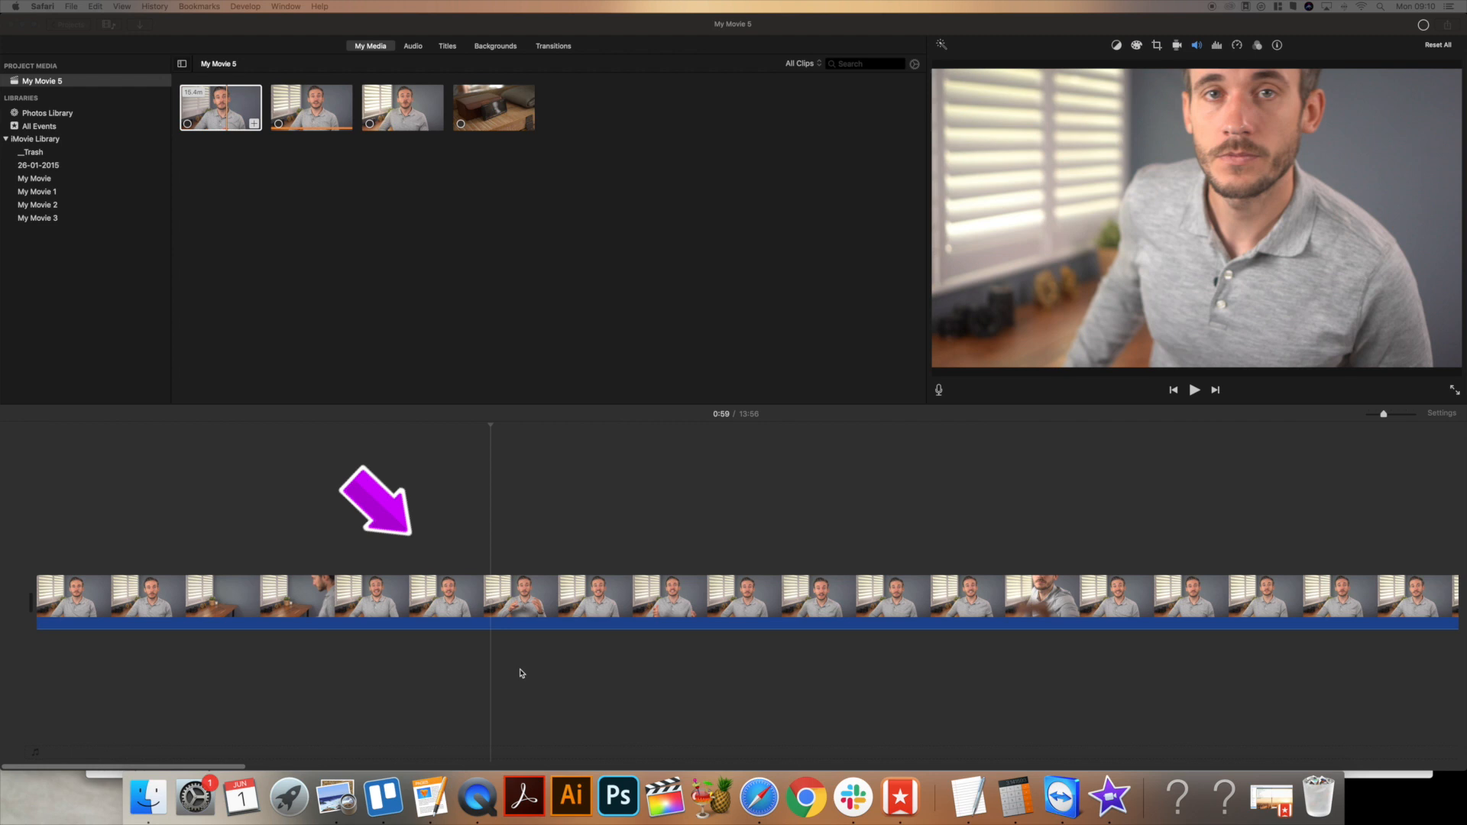
Move the playhead to about 0:49, select the main clip, and briefly play the preview from there.
click(572, 610)
drag(493, 428, 411, 428)
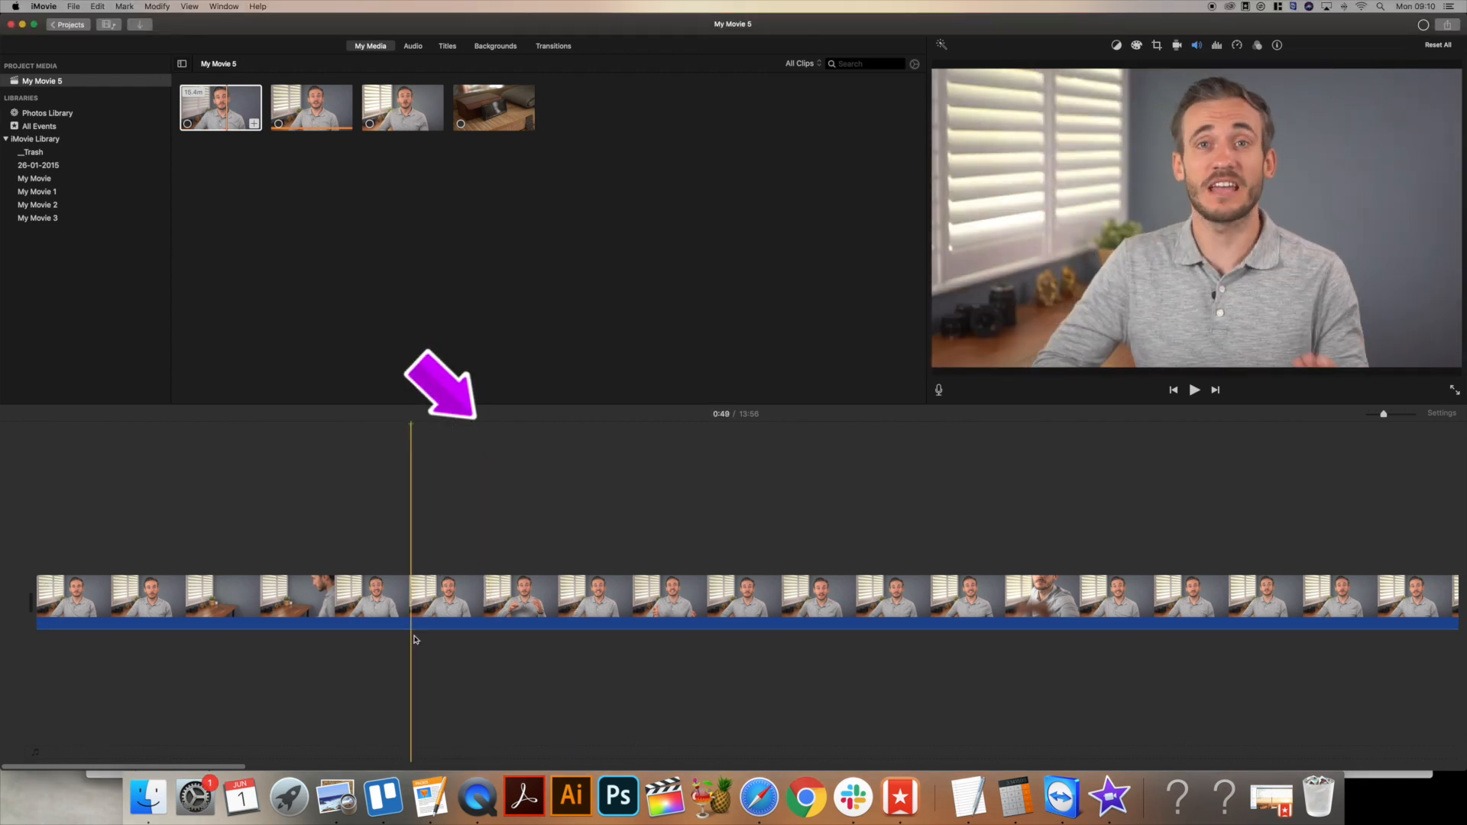
click(412, 622)
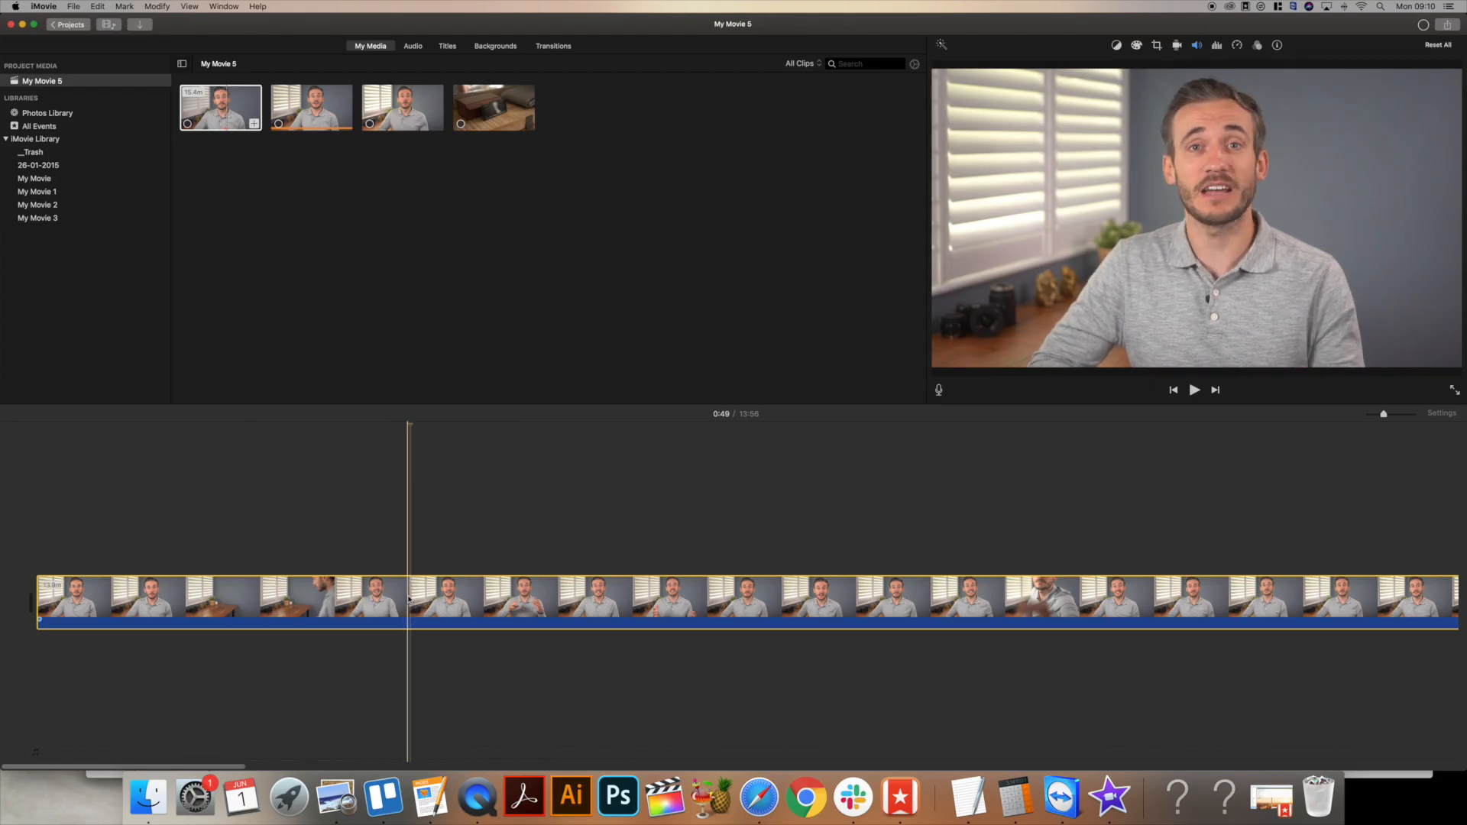
key(space)
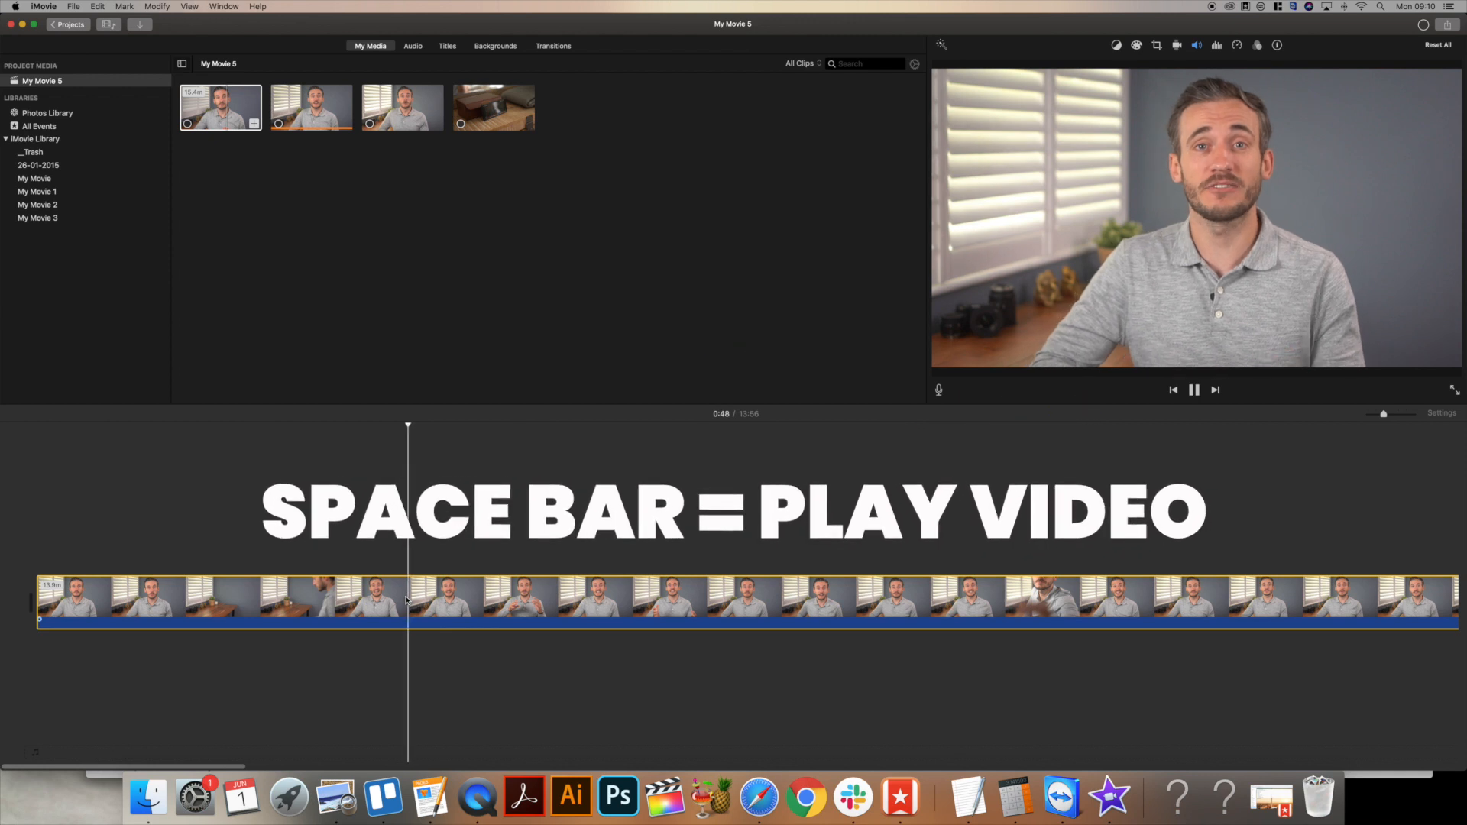
key(space)
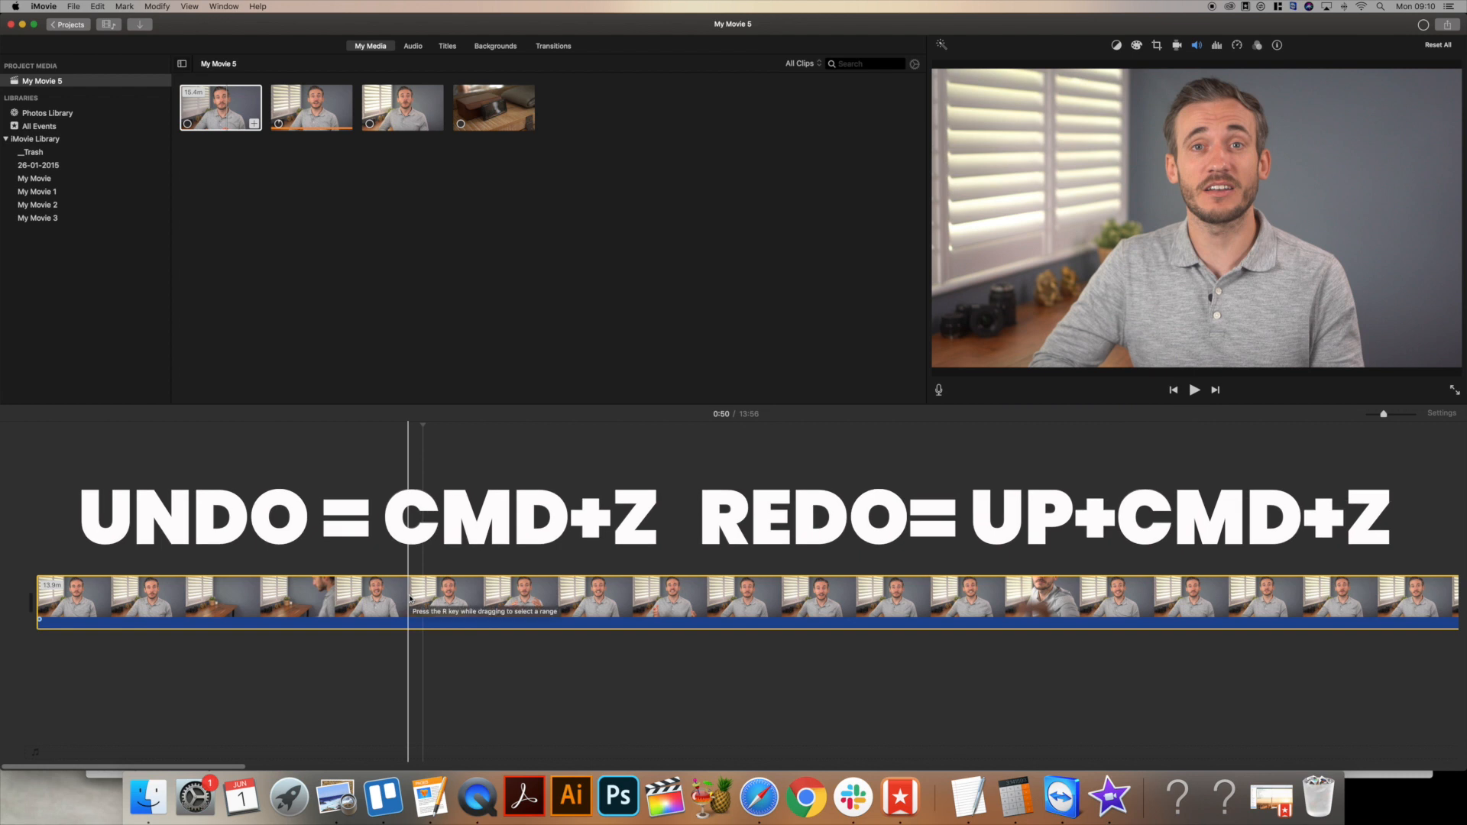
Look up the Undo and Redo commands, and split the main clip at about 0:23.
click(97, 7)
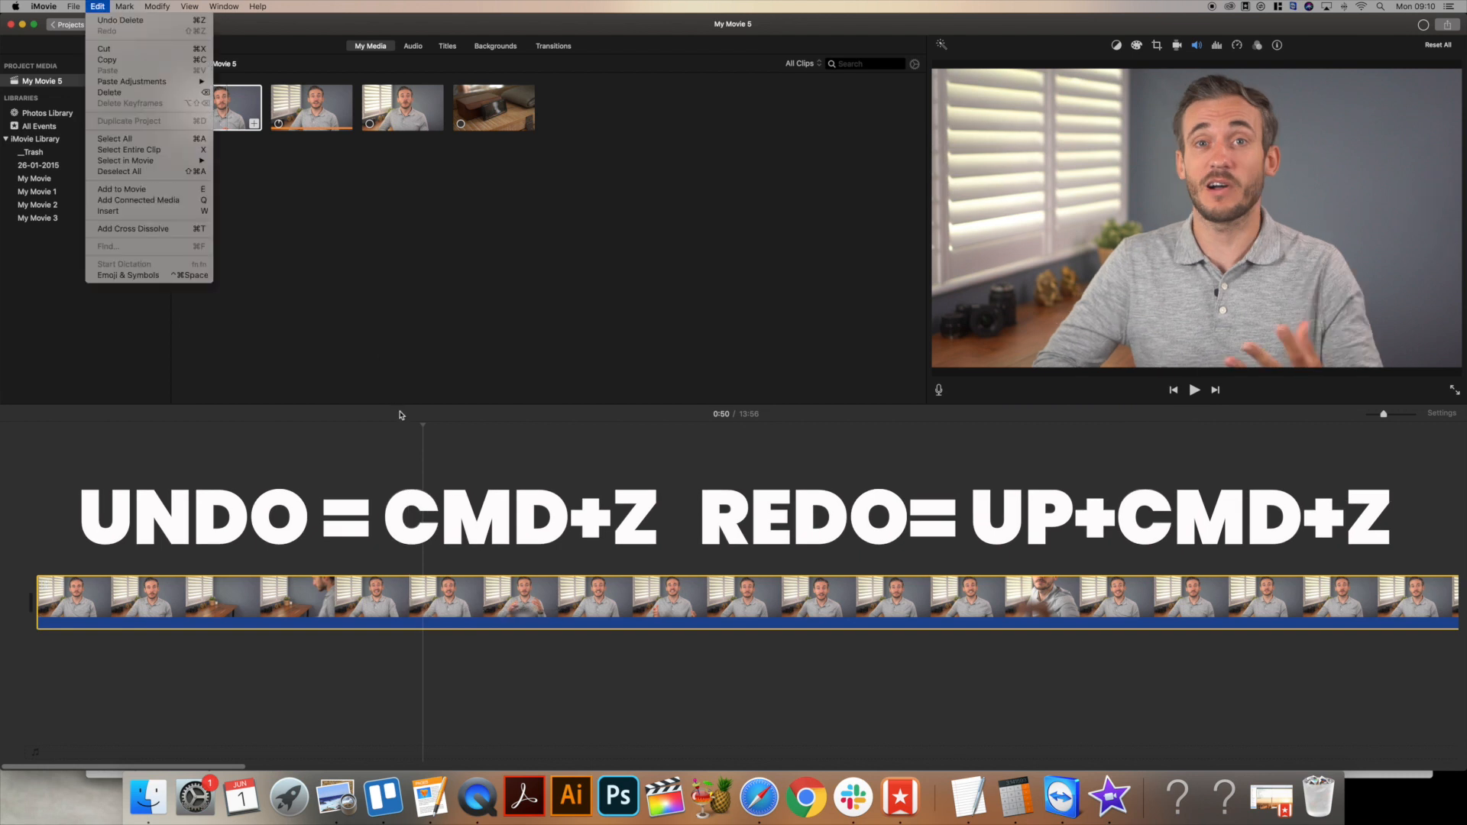
click(422, 541)
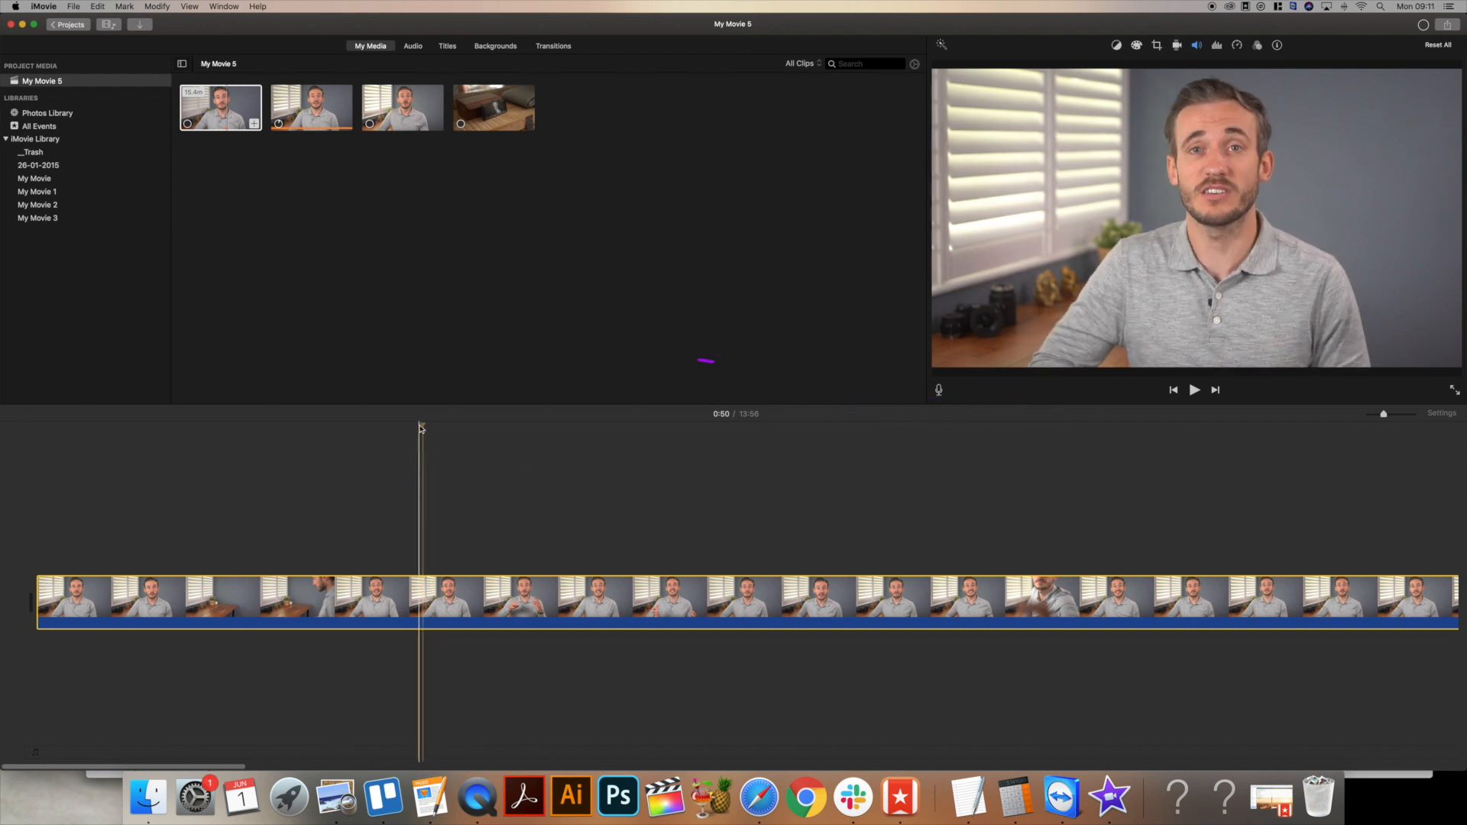
click(219, 453)
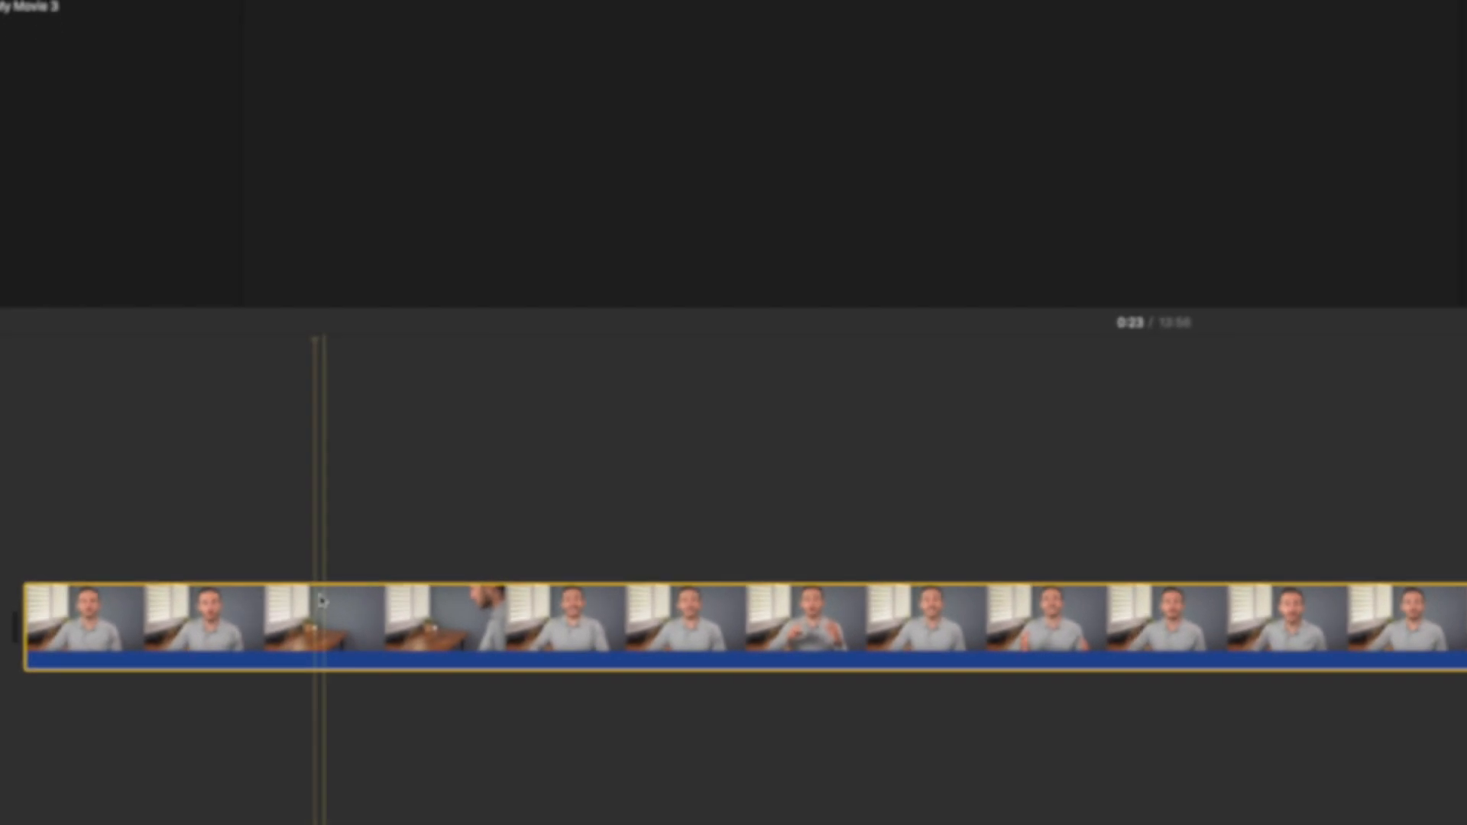
key(super+b)
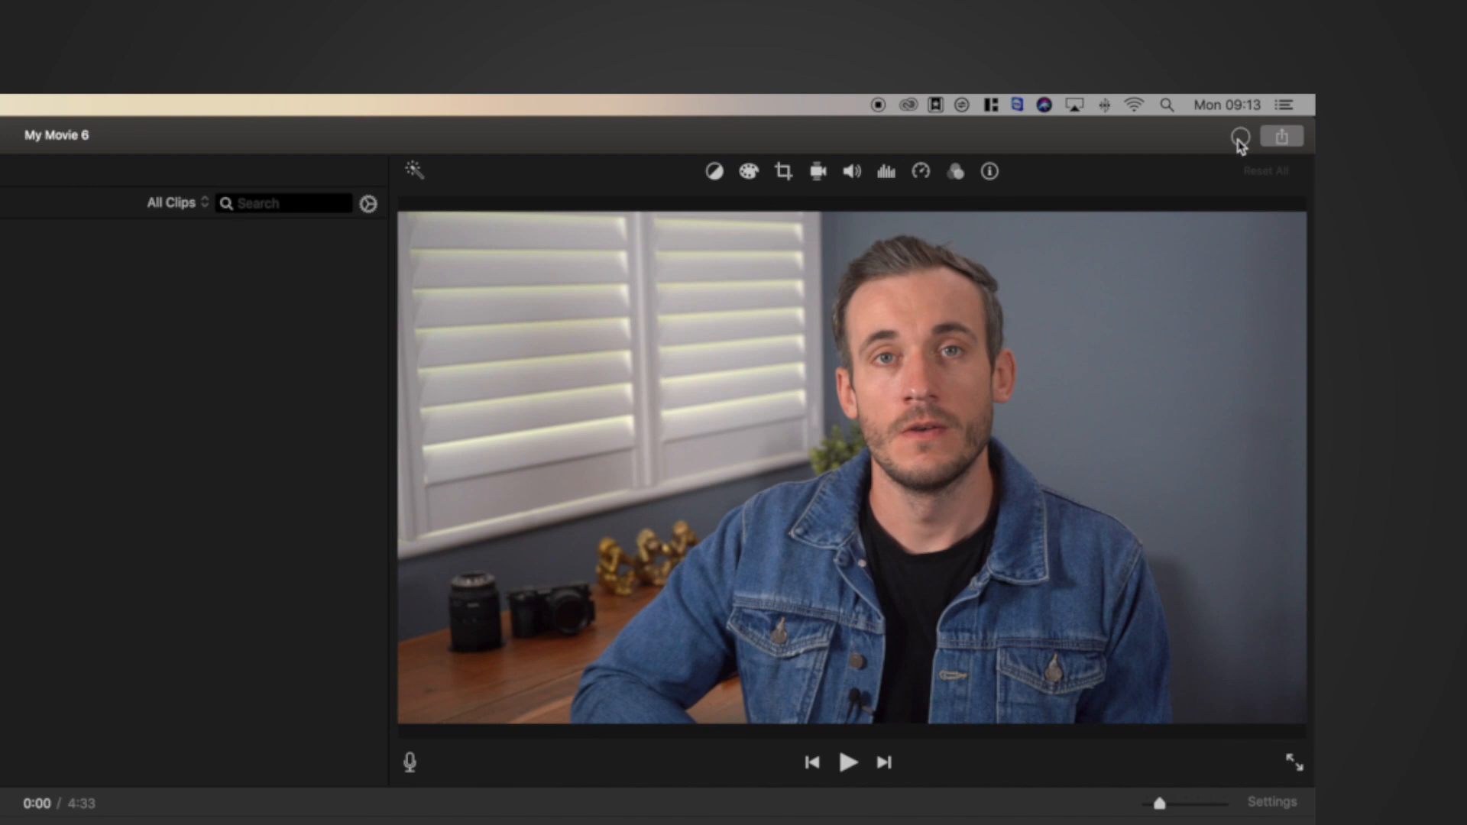
In My Movie 6, split the clip at about 0:05, just before the speech starts, and delete the opening part.
click(1242, 138)
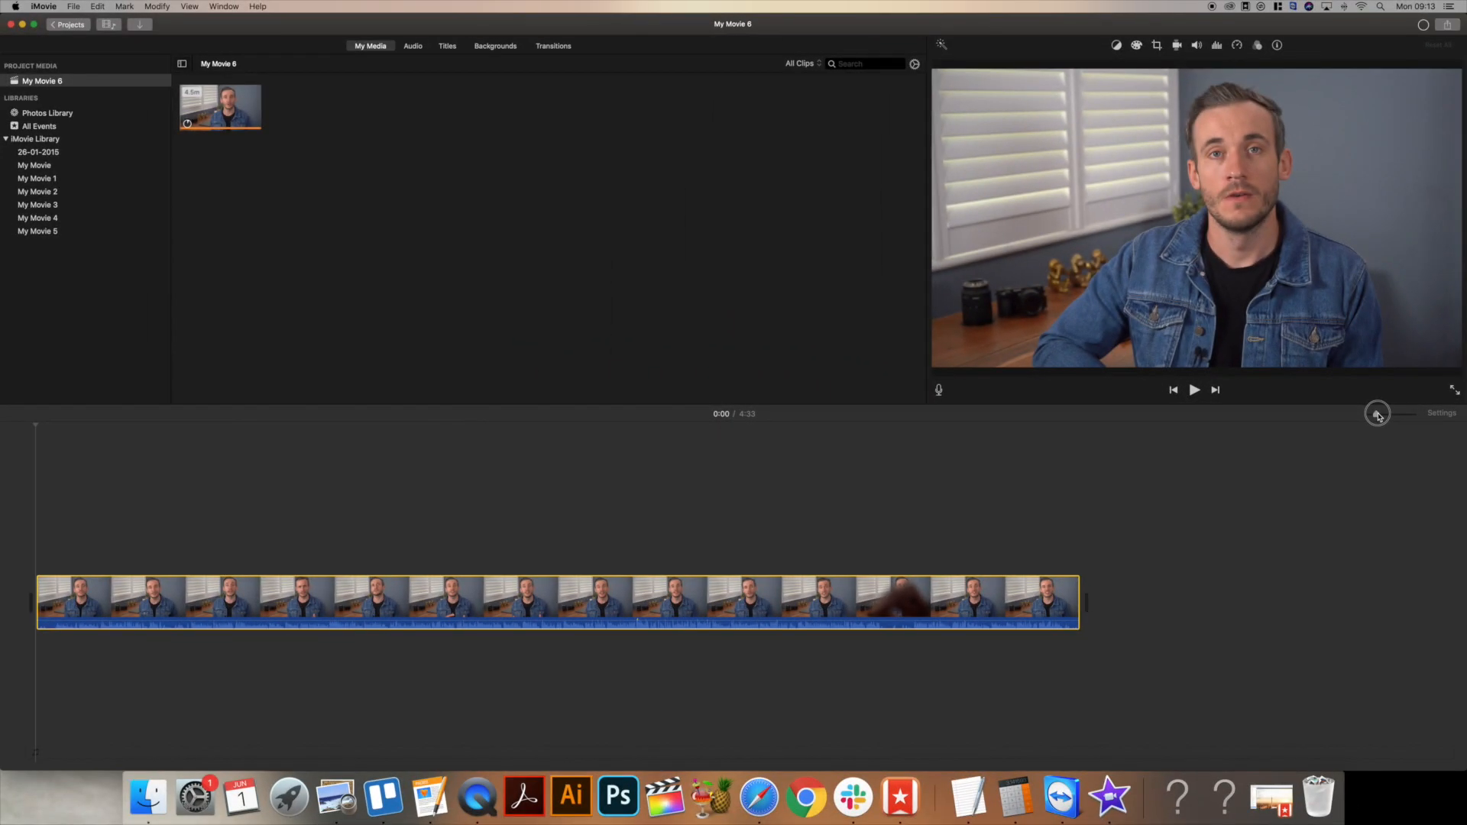
drag(1177, 419, 1204, 417)
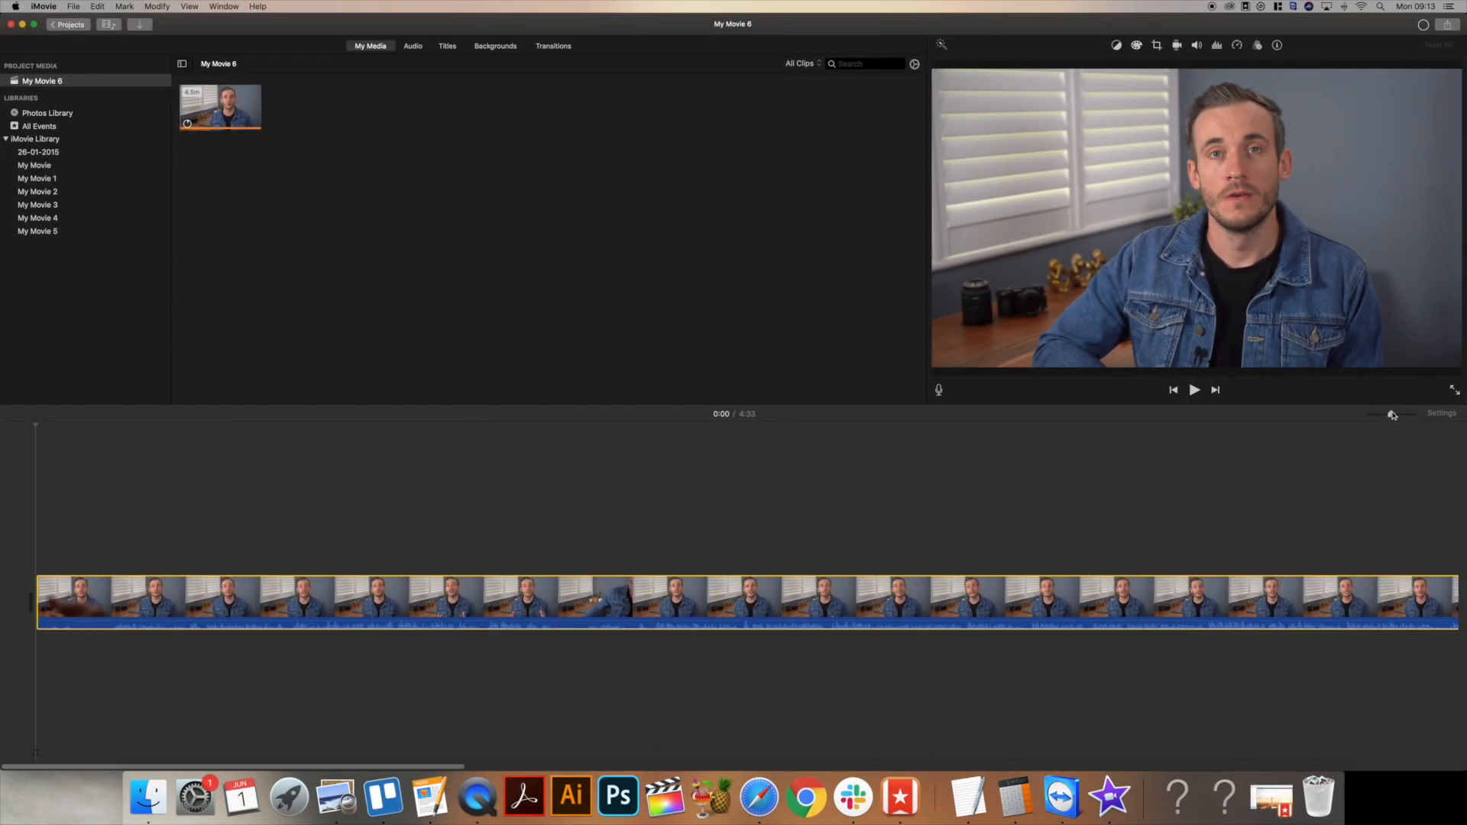
click(84, 600)
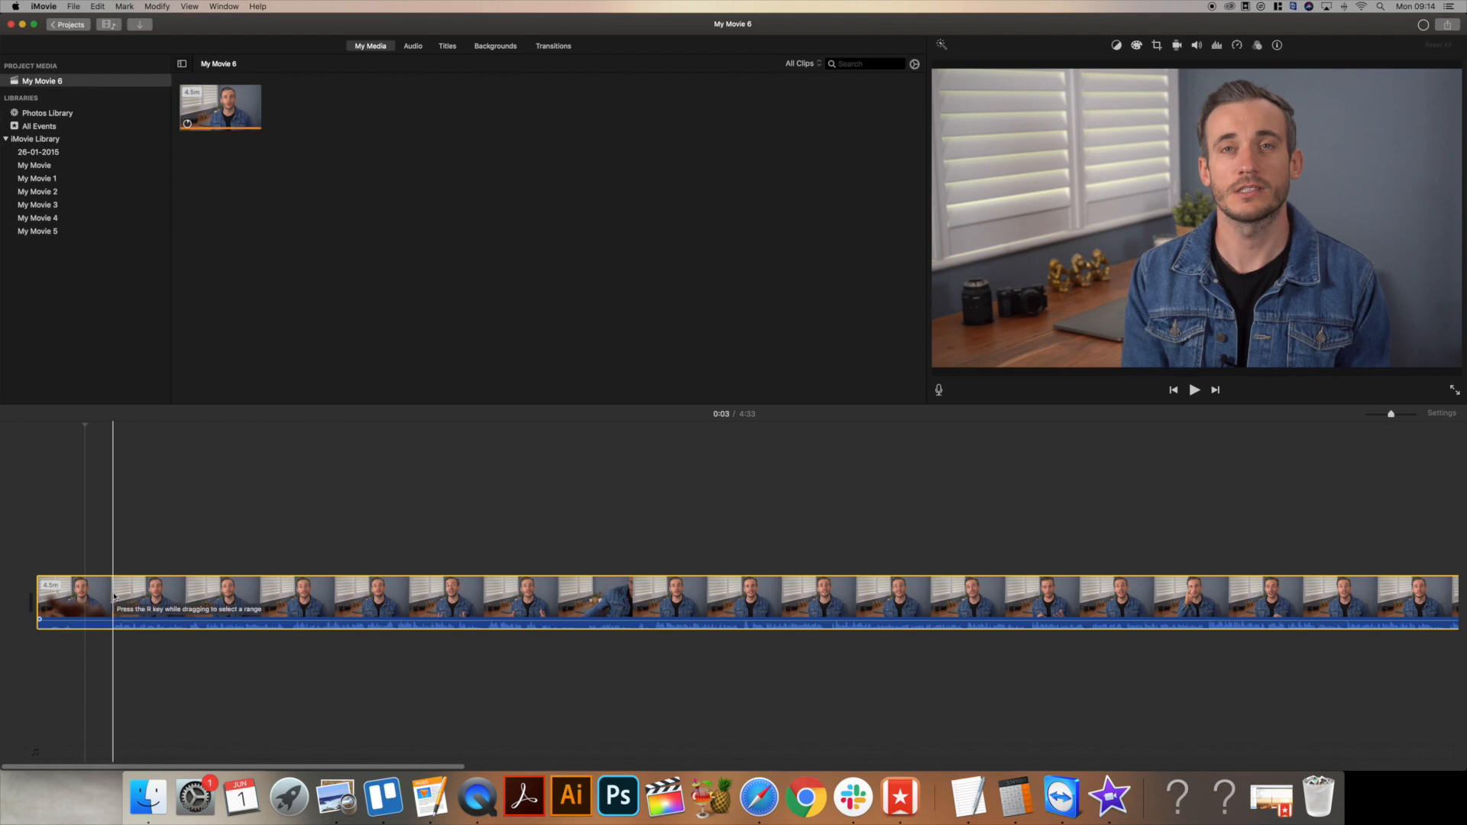
click(113, 597)
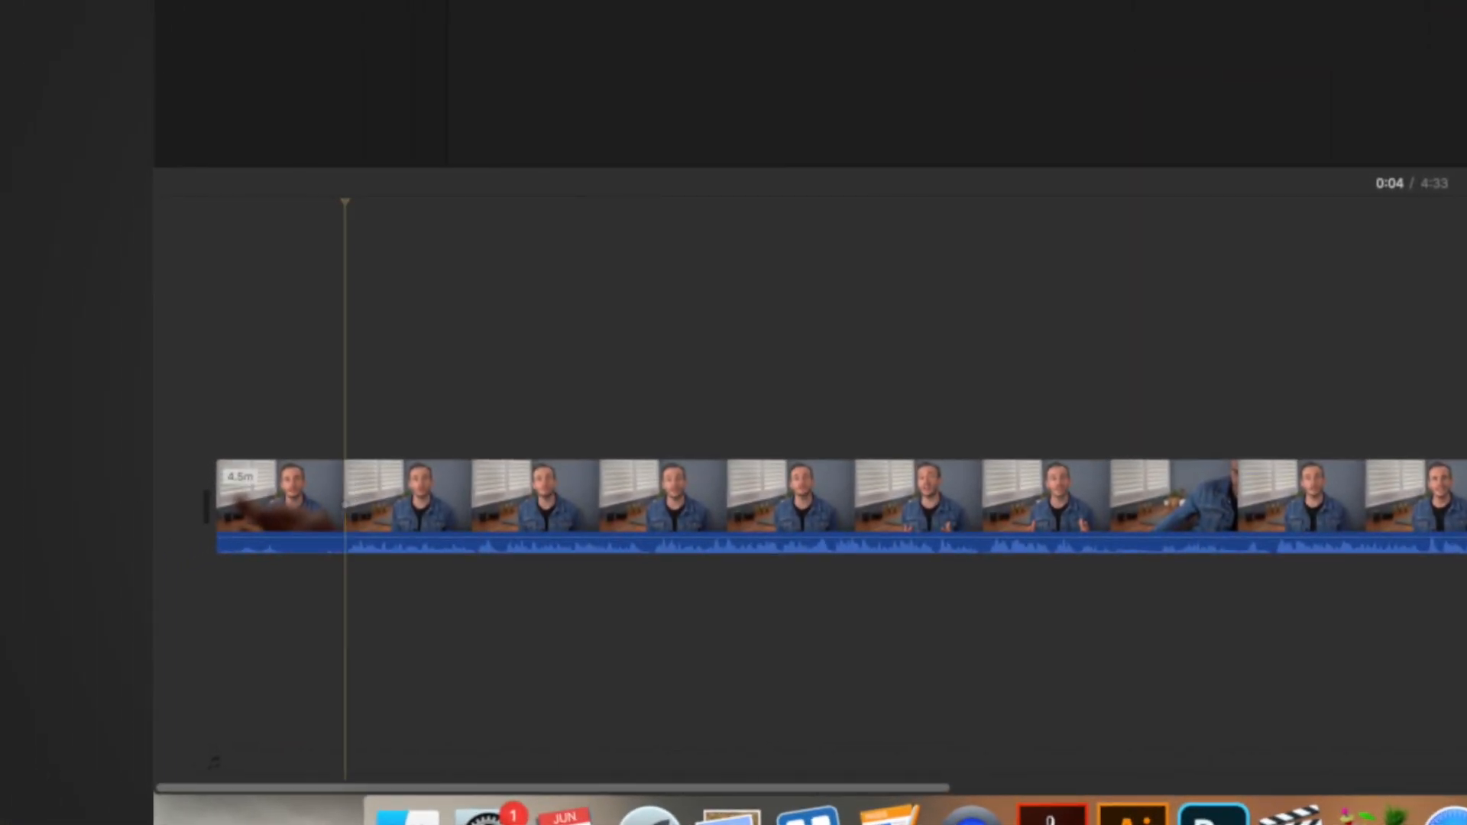
key(super+equal)
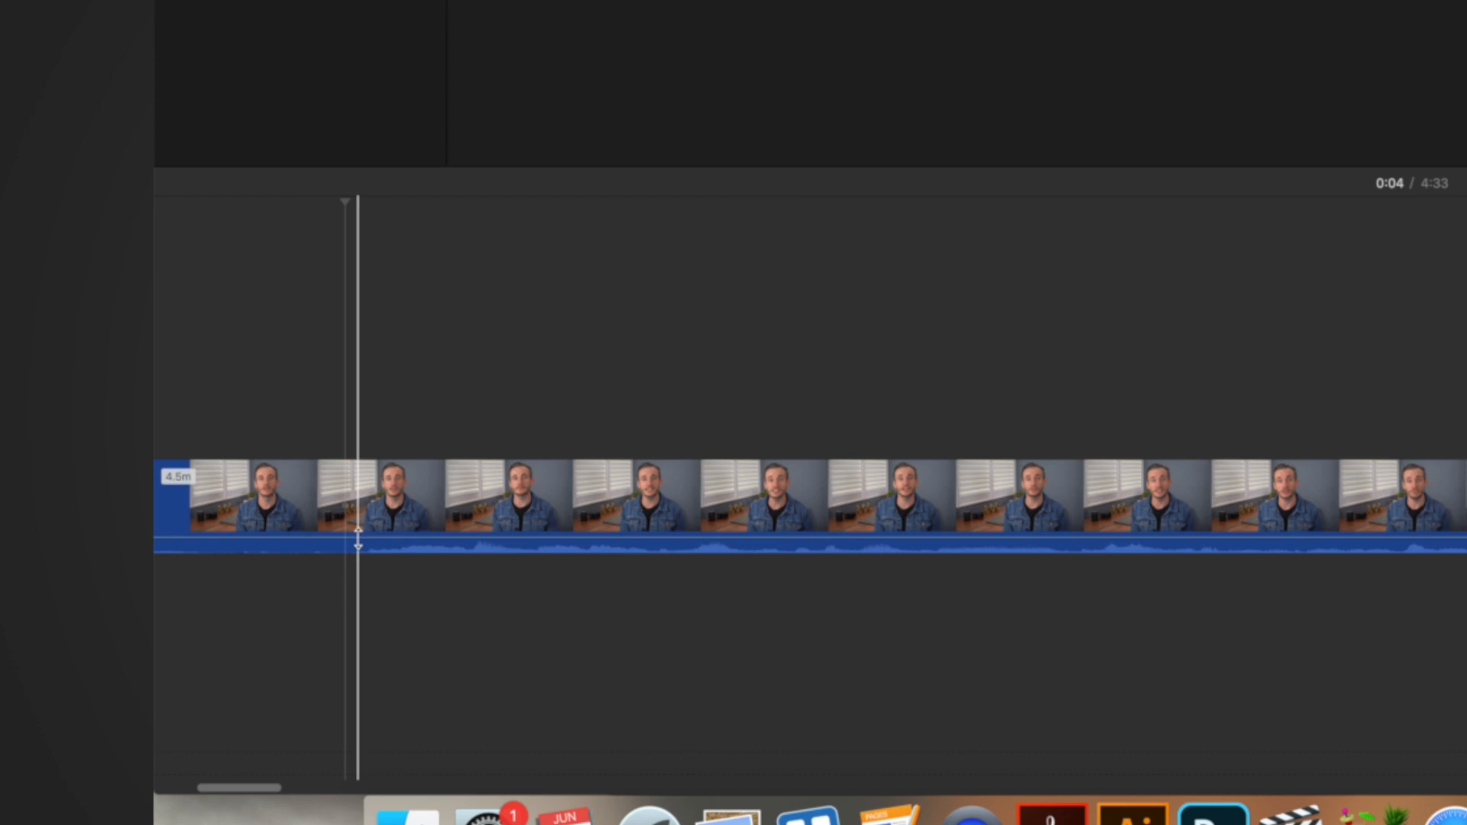
click(369, 529)
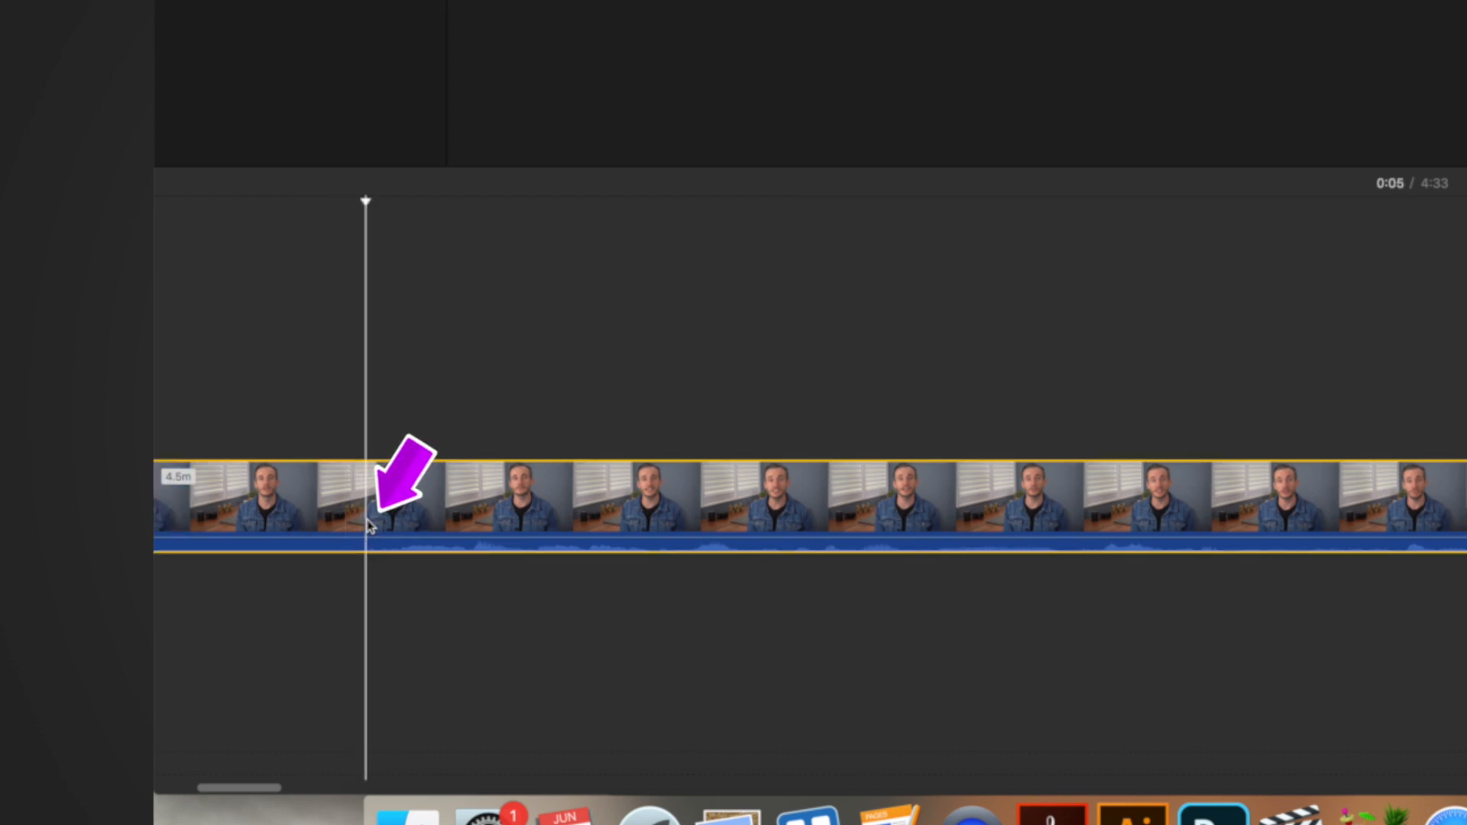
key(super+b)
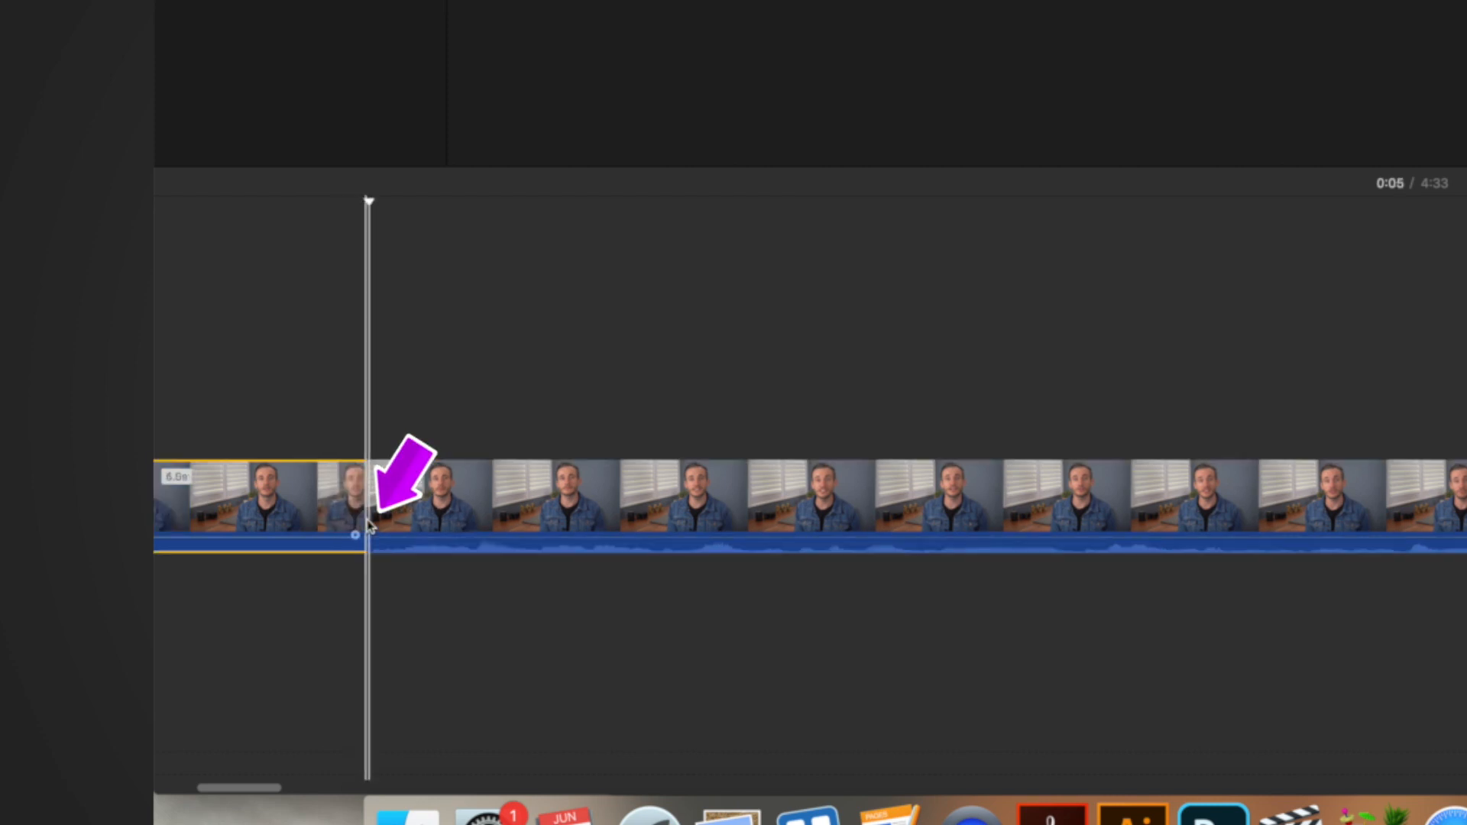
key(Delete)
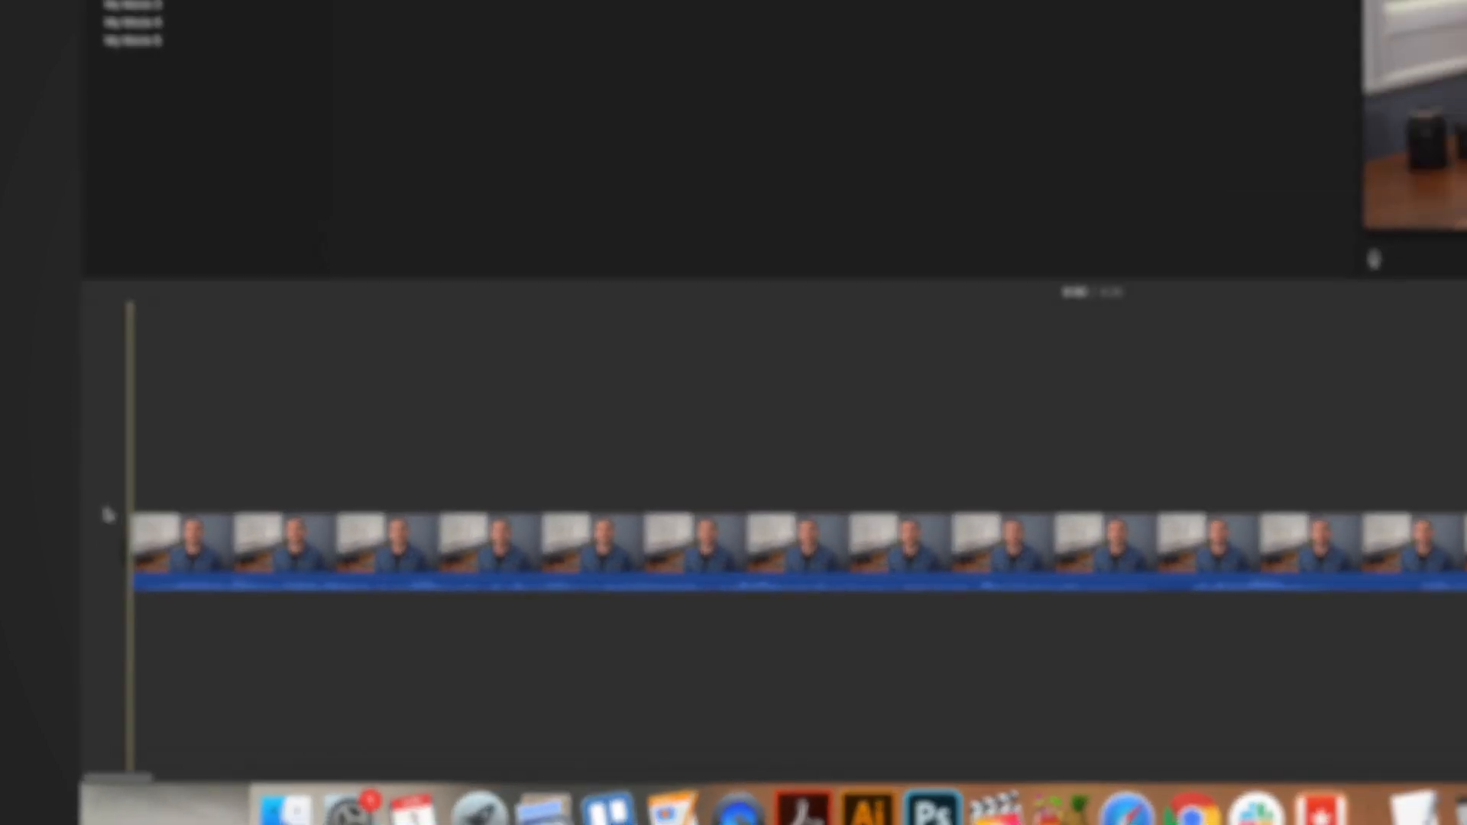
Play the trimmed clip from its new start and again further along, up to about 0:26.
key(space)
key(space)
key(space)
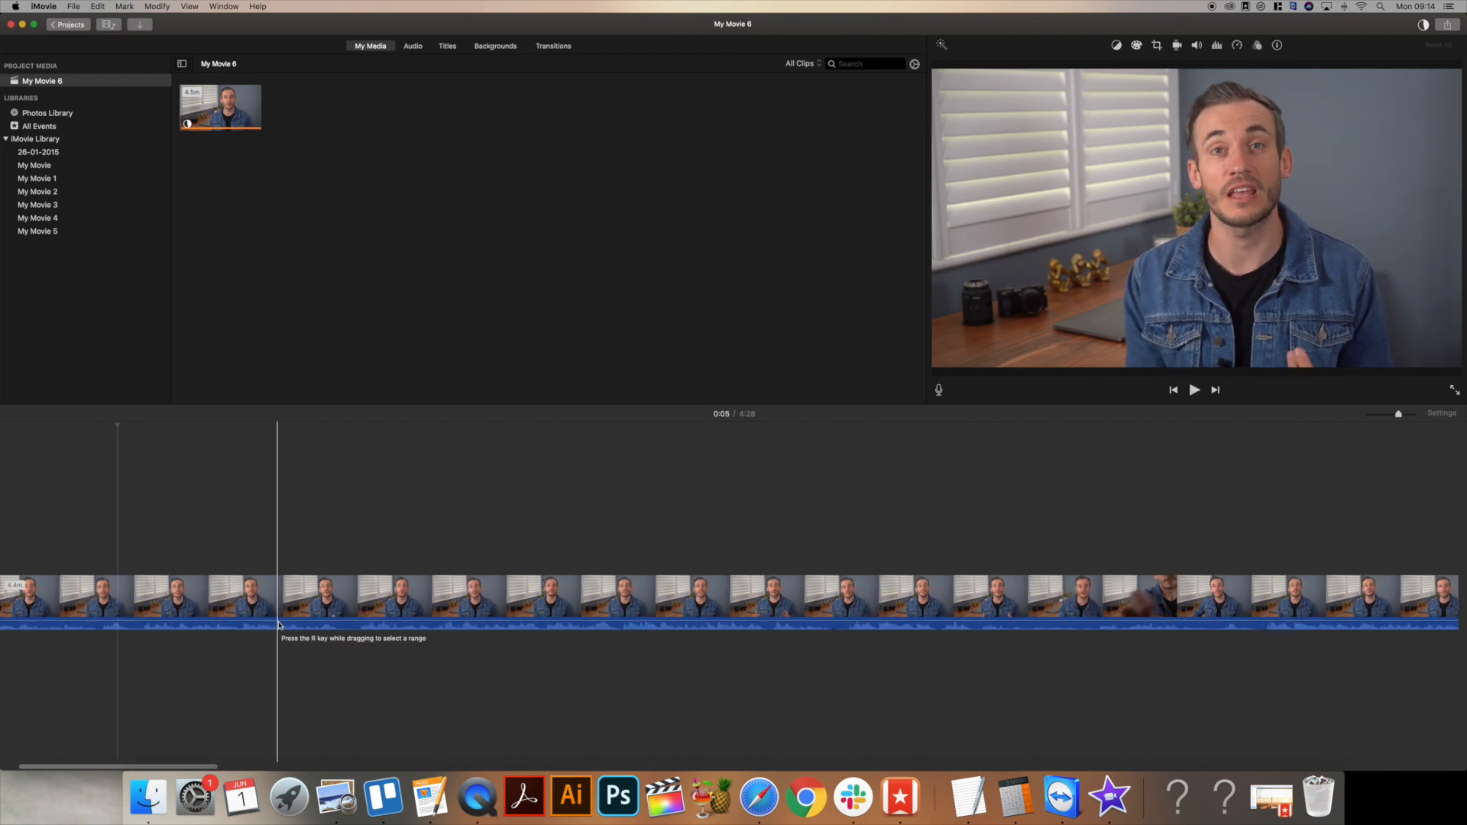
drag(191, 767, 209, 768)
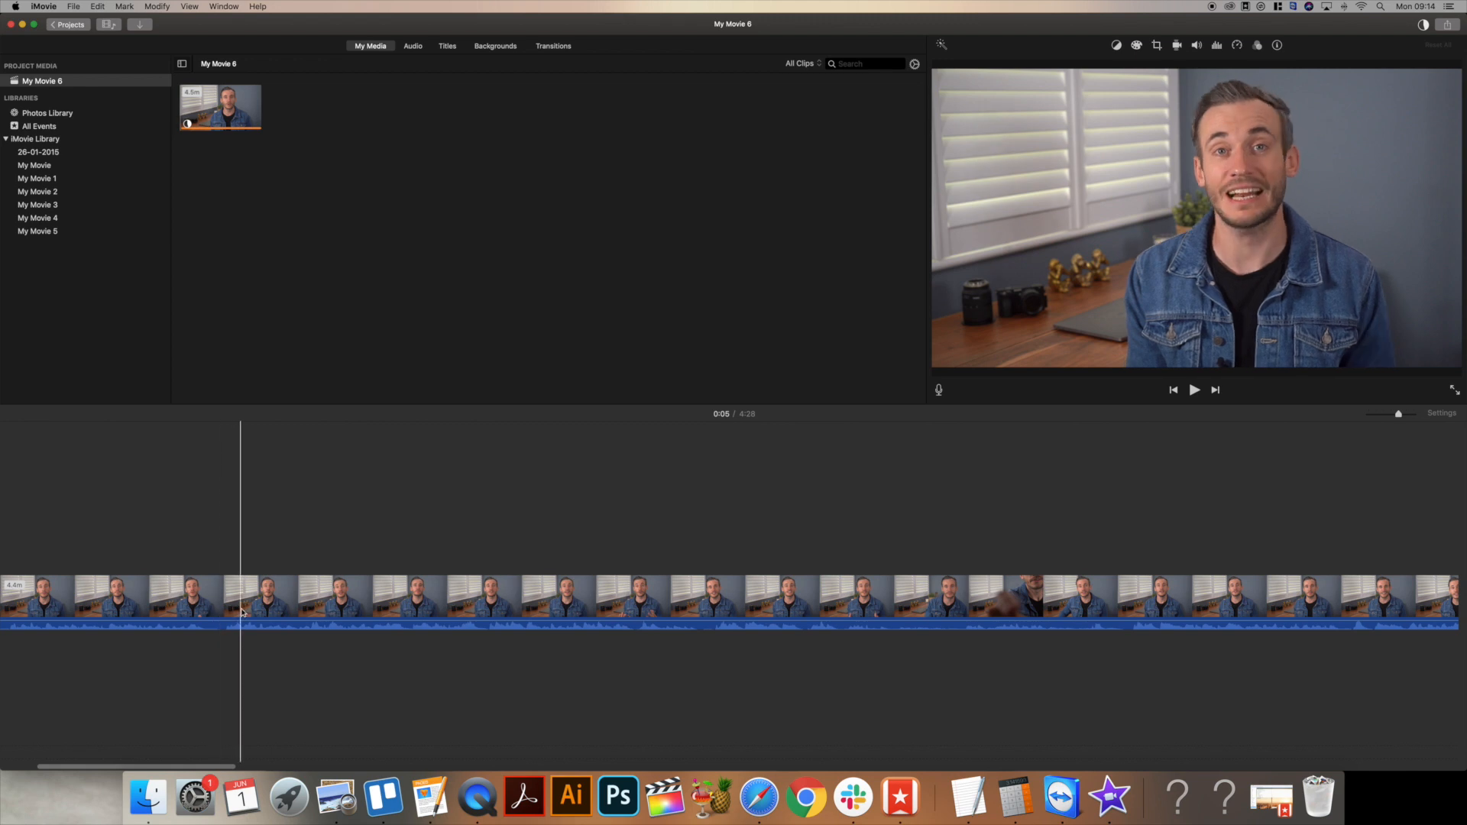
drag(205, 769, 224, 768)
key(space)
key(space)
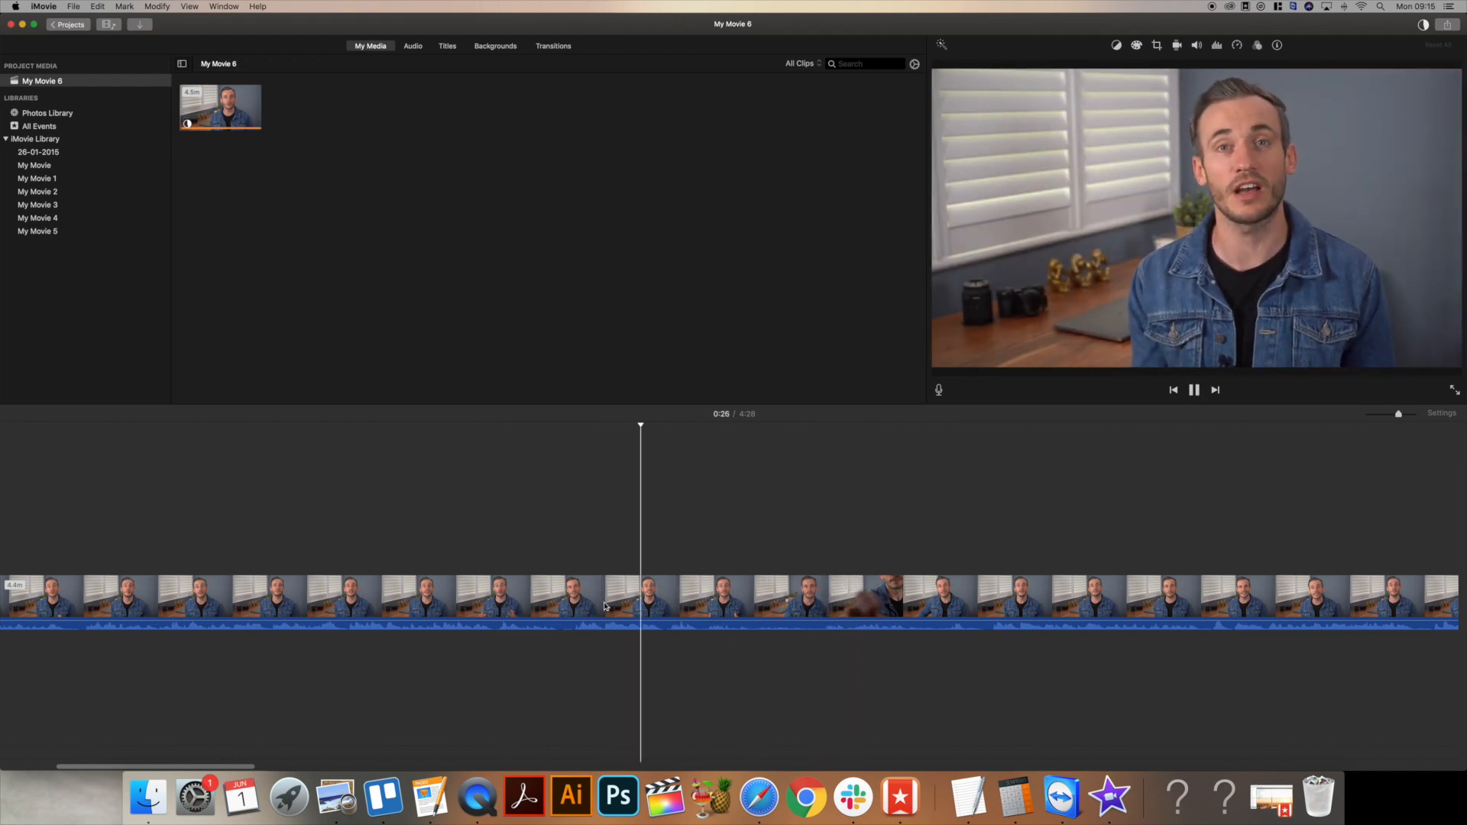
Split the clip at about 0:24 and again where the speech resumes after the camera is blocked, and delete the section in between.
click(559, 608)
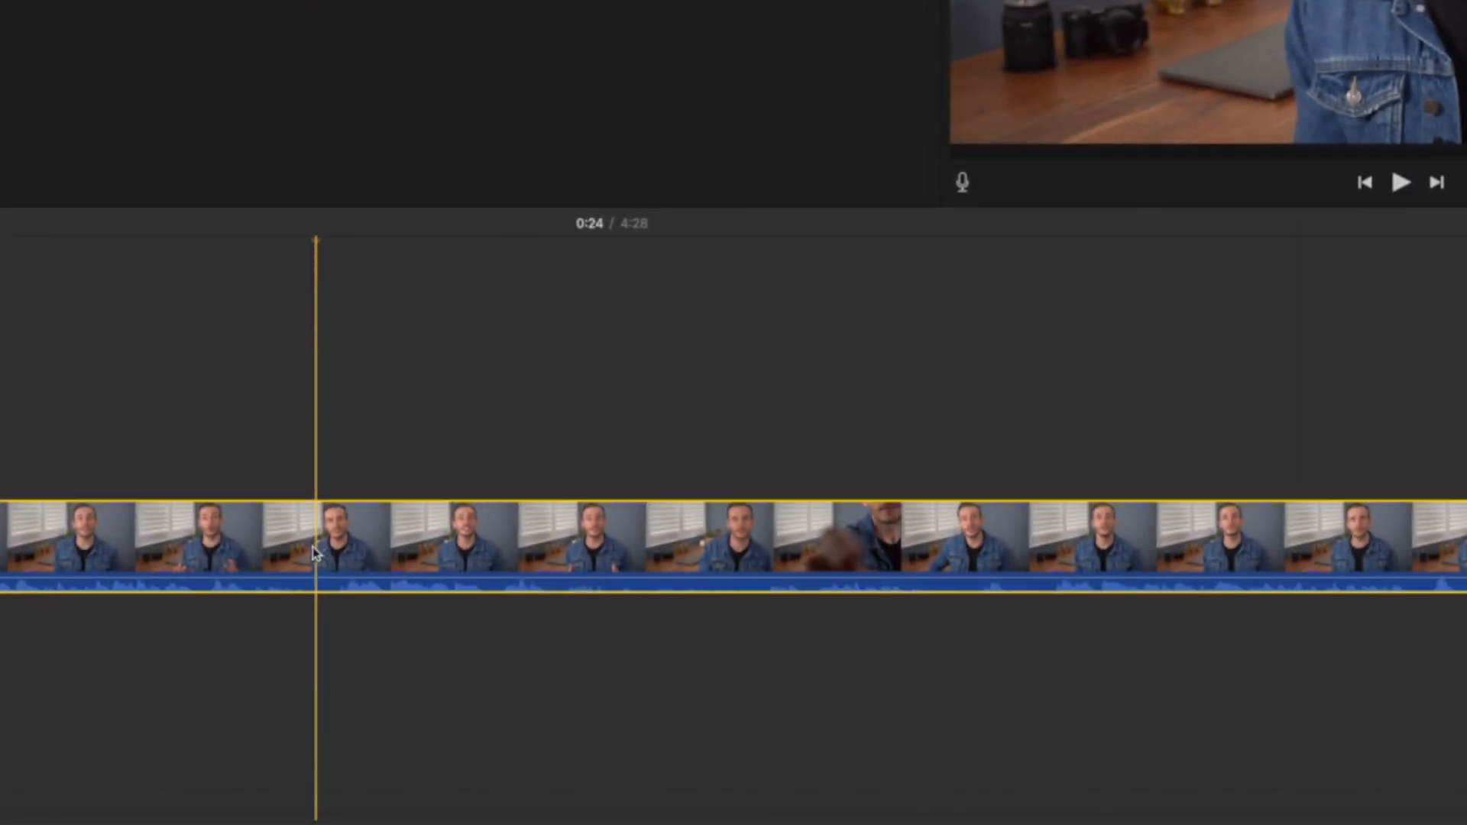
key(super+b)
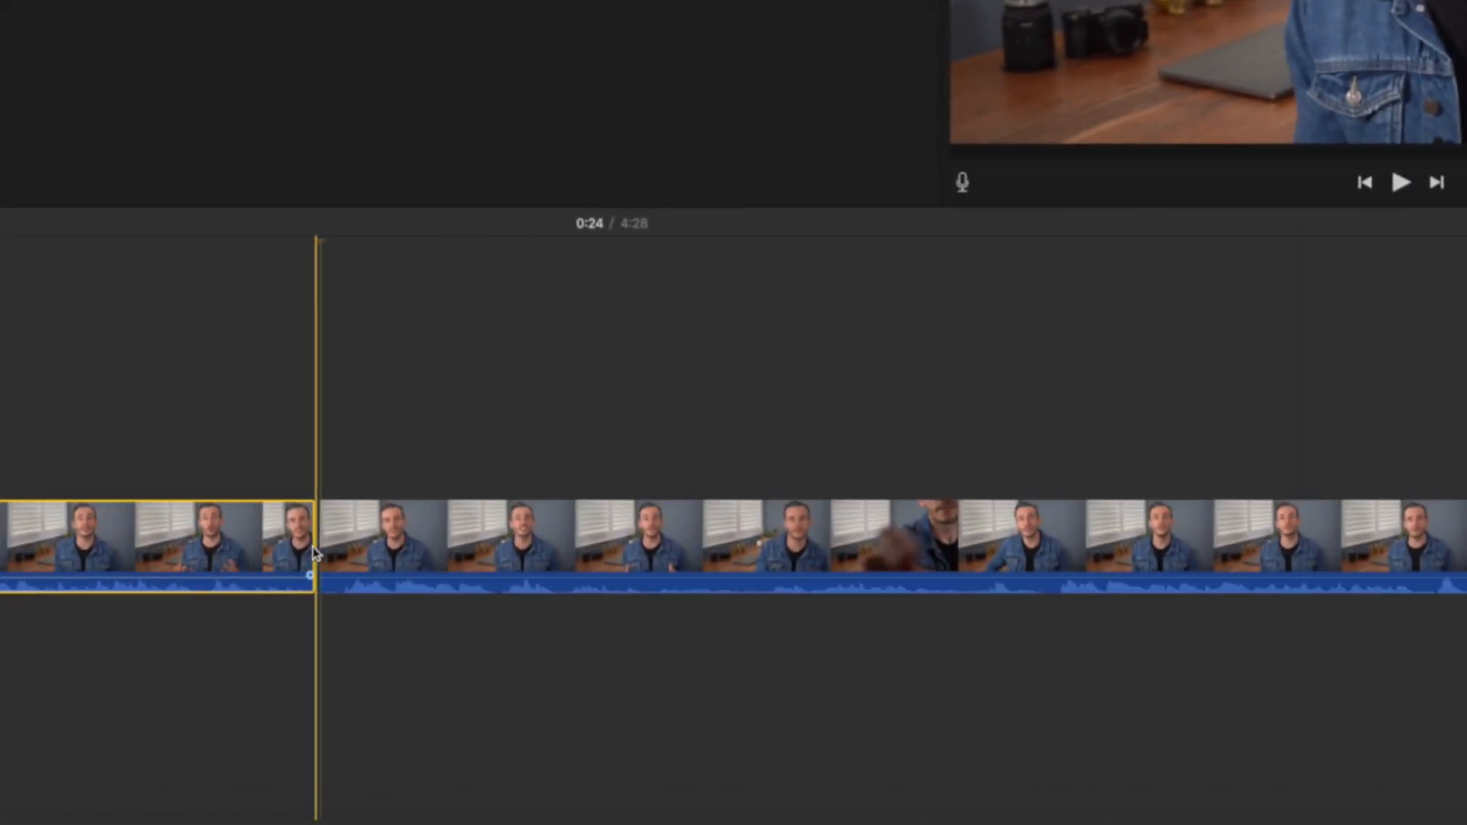
click(1066, 552)
key(super+b)
key(Delete)
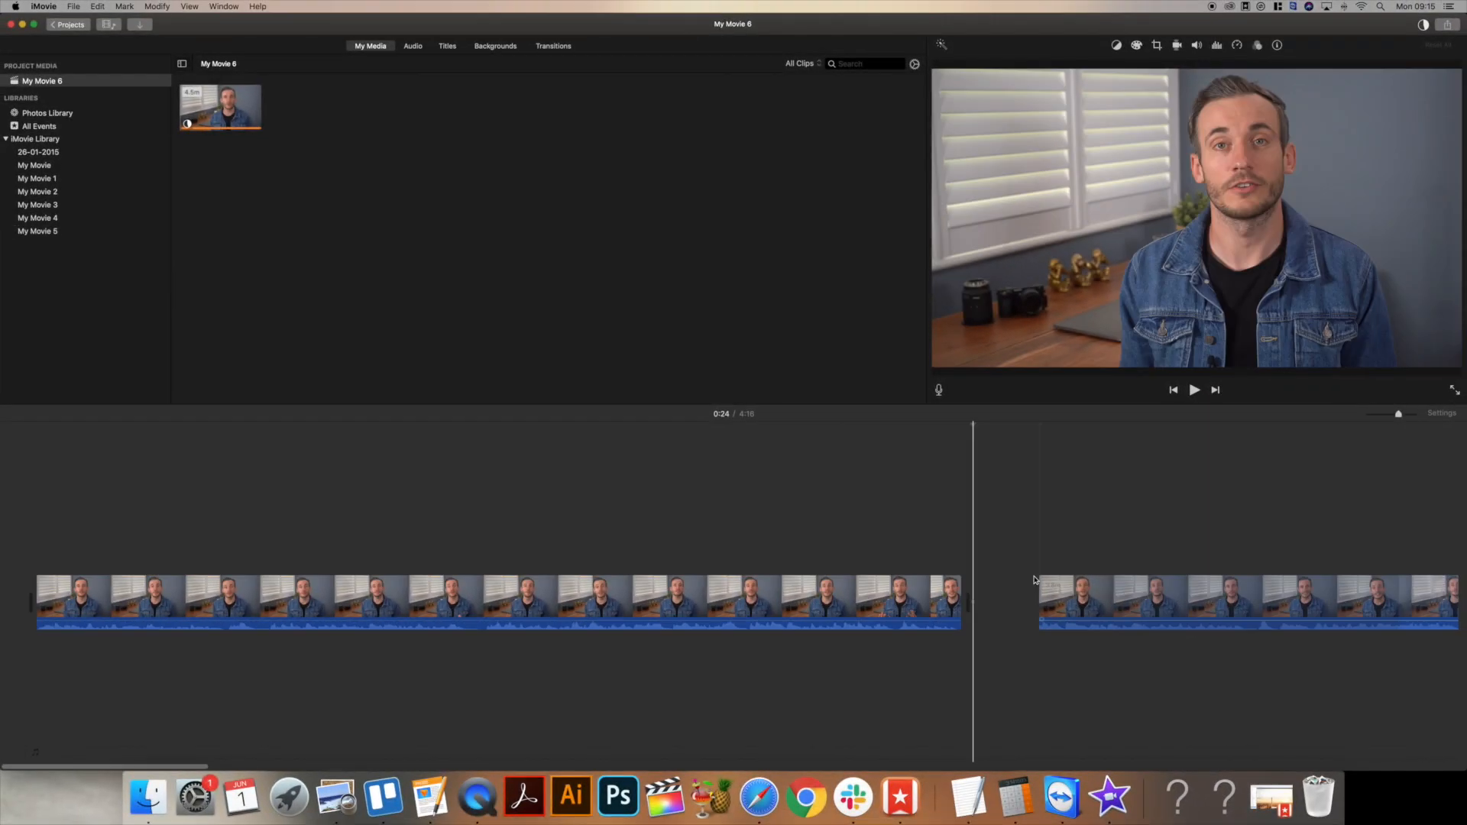
Play across the cut between the two clips at about 0:24 to check the transition.
scroll(886, 531, right, 5)
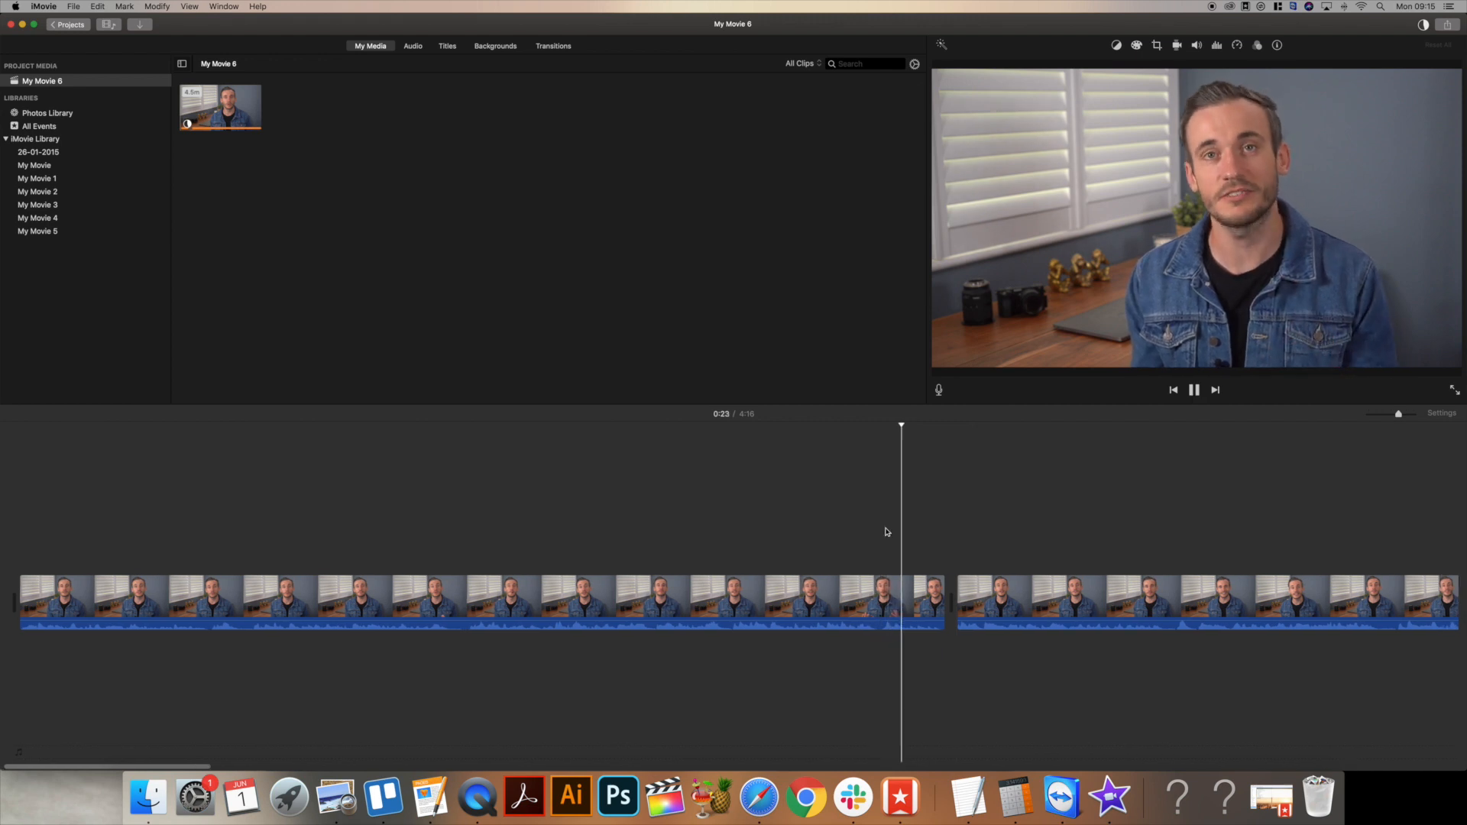
scroll(610, 573, right, 2)
key(space)
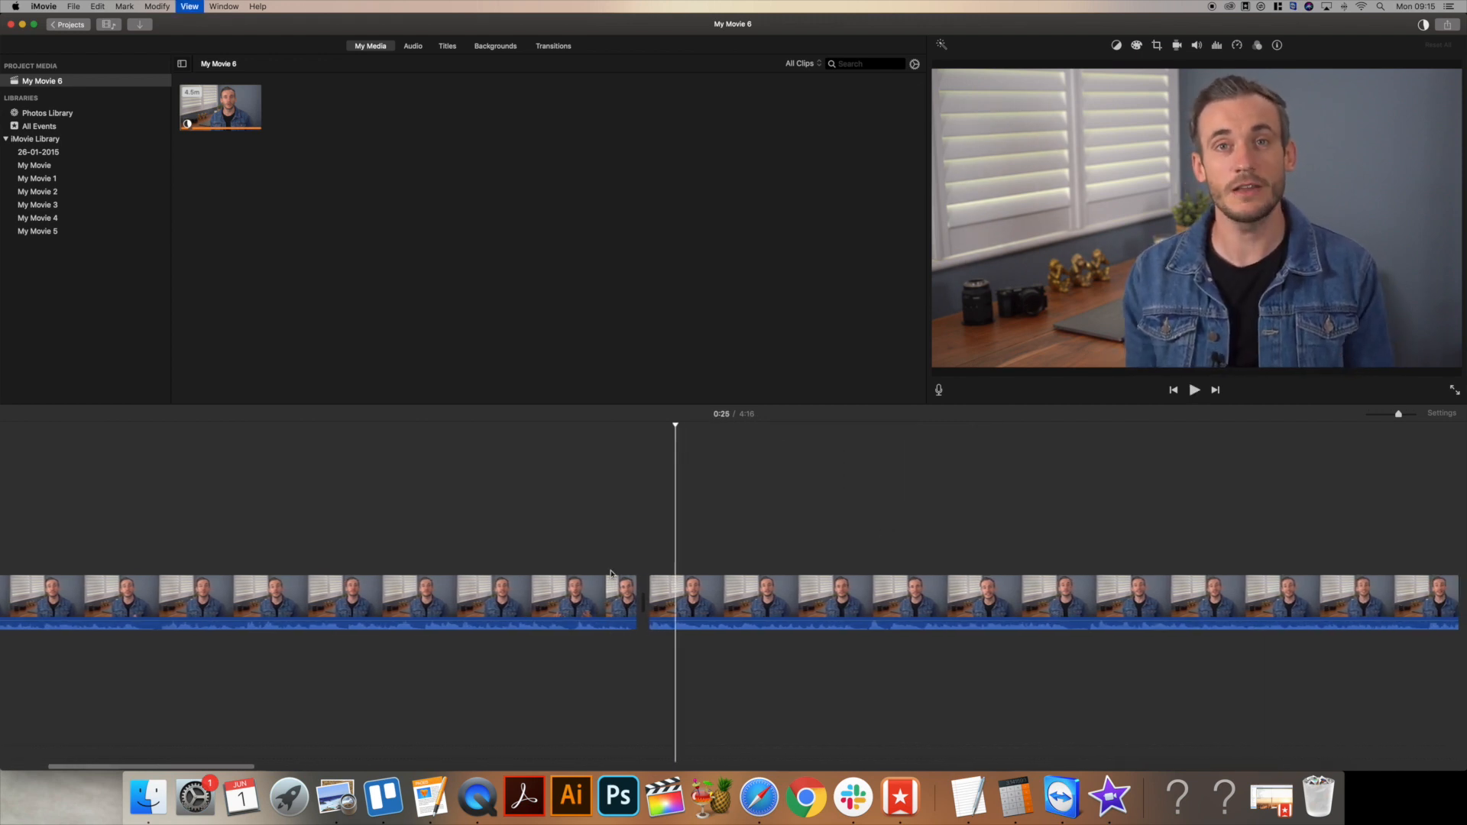
Fine-tune the cut at about 0:24 by slightly extending and trimming the adjoining edges of the two clips.
drag(648, 603, 641, 603)
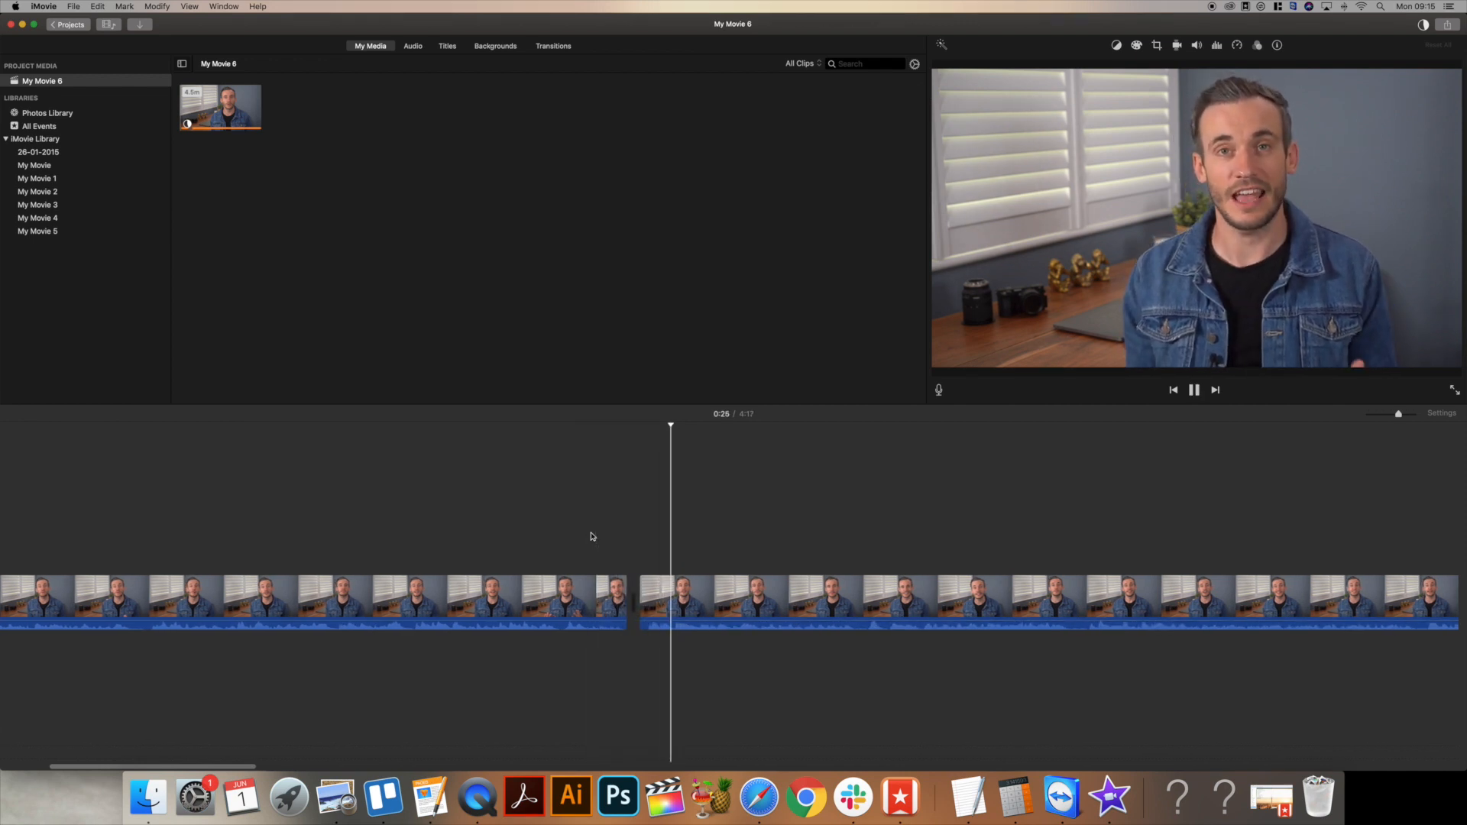
drag(626, 606, 633, 602)
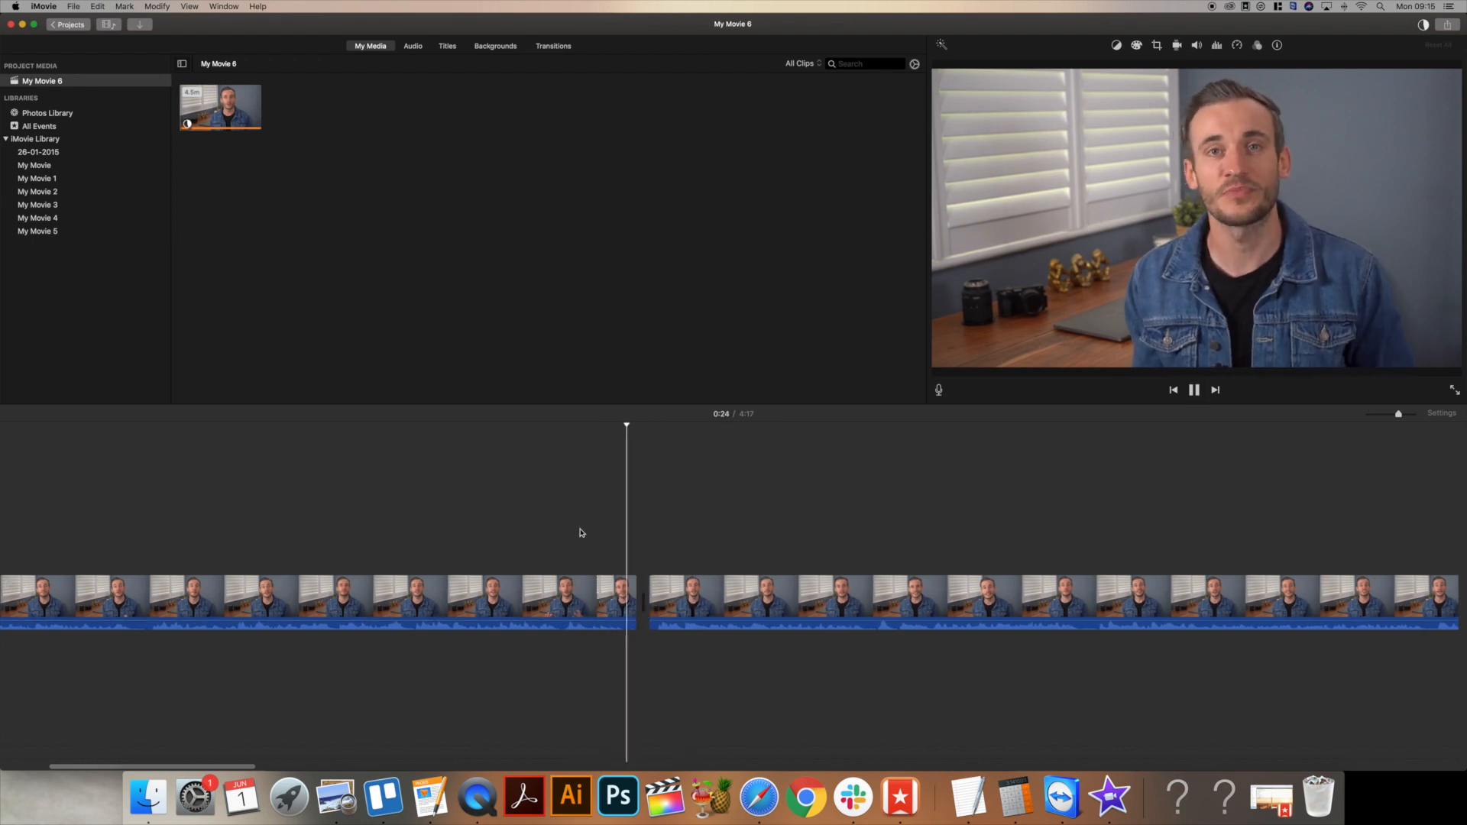
drag(633, 595, 619, 597)
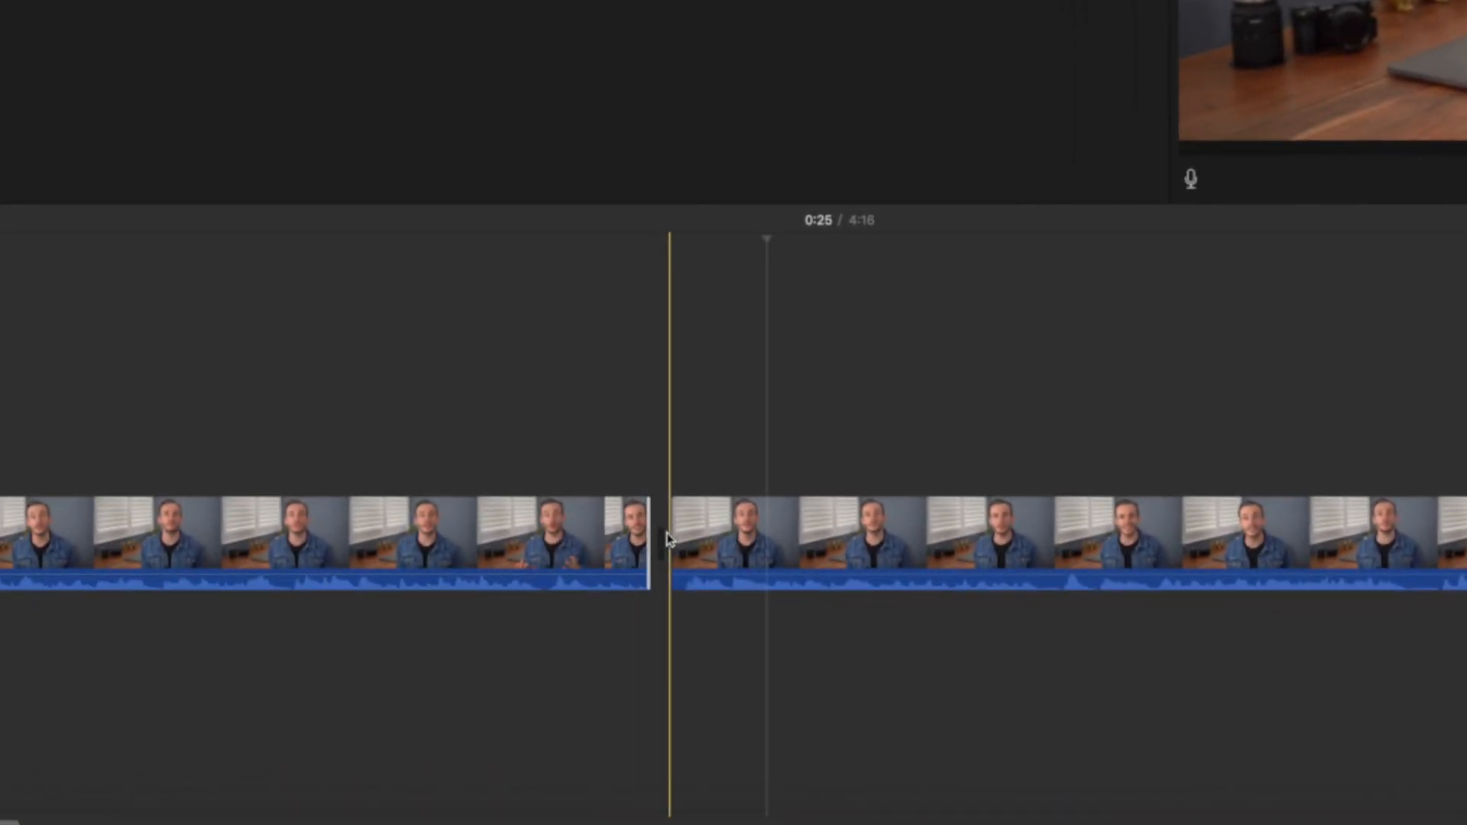
drag(674, 540, 685, 540)
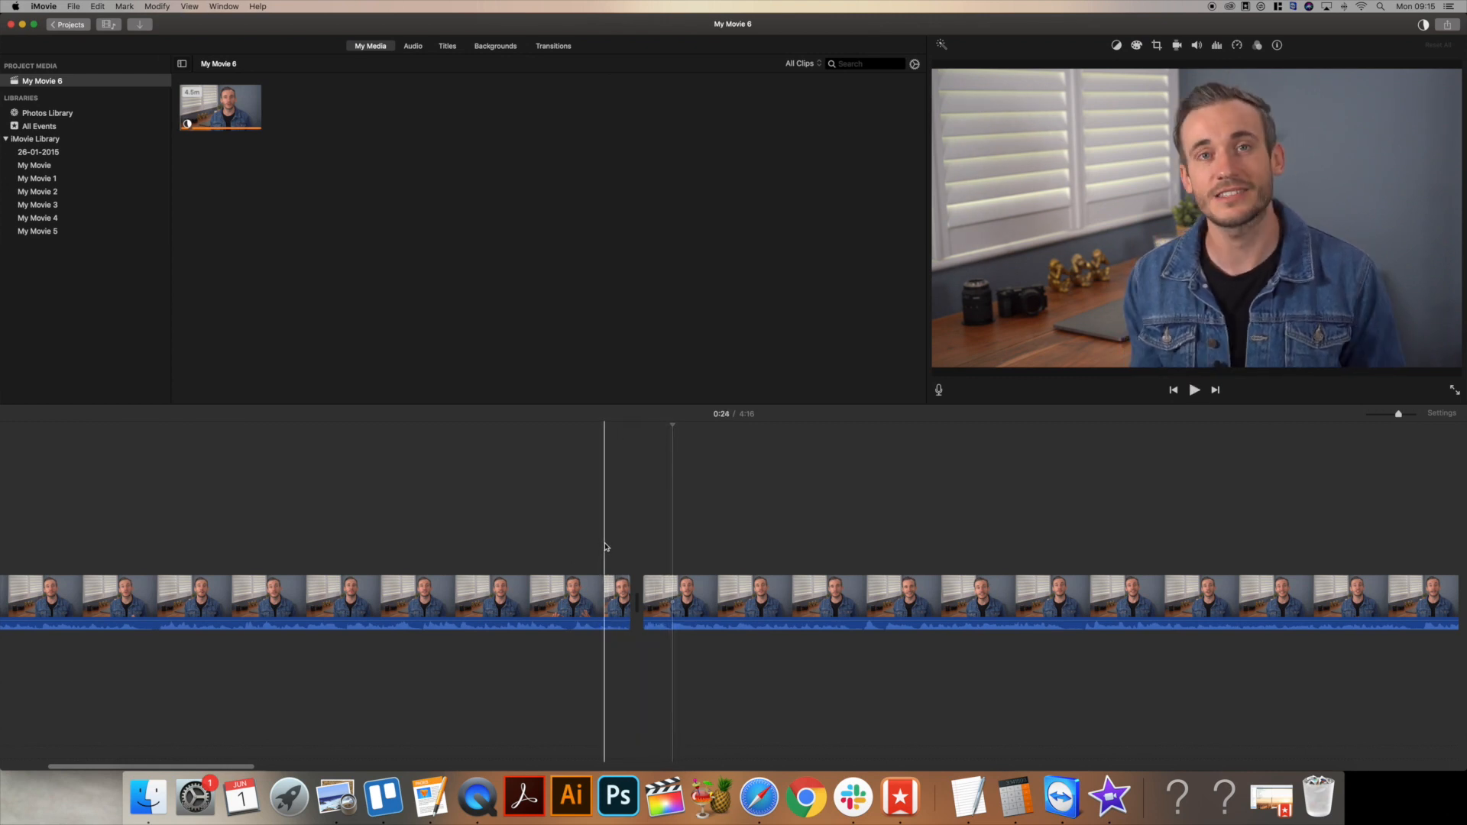
Examine the rest of the second clip for the next interruption, and play it from about 3:20.
scroll(606, 547, right, 5)
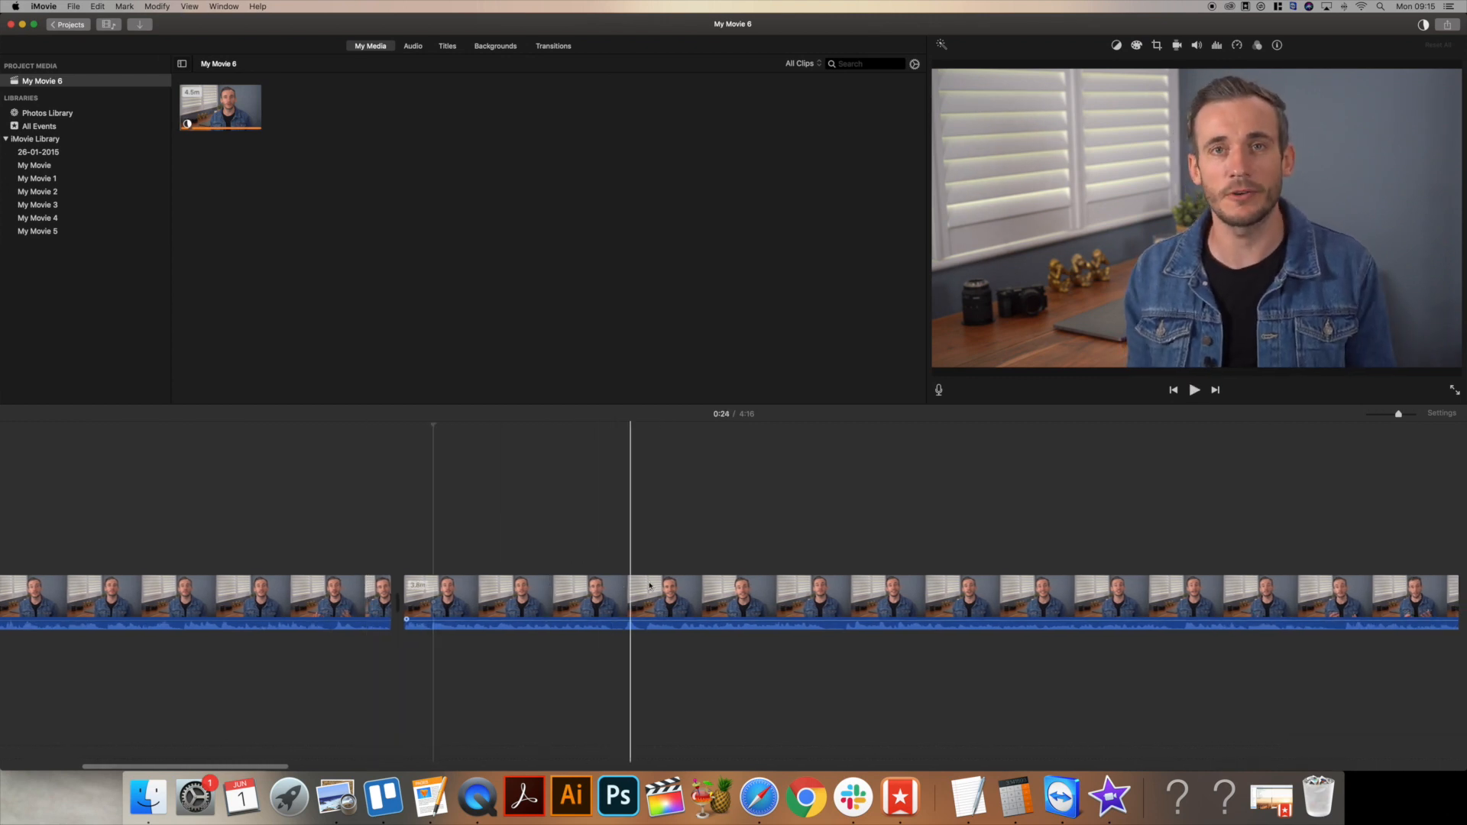
scroll(649, 586, right, 7)
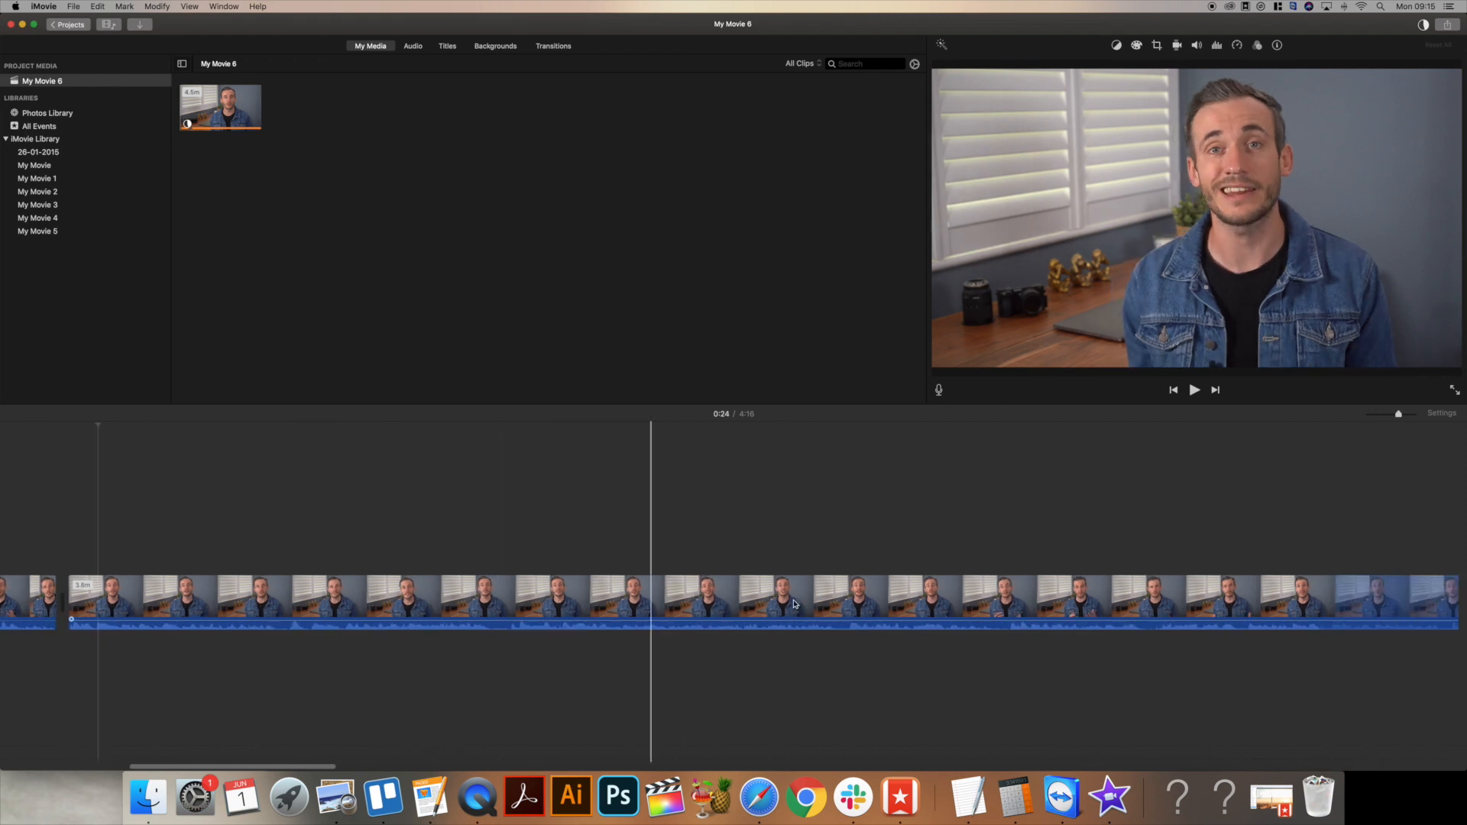
scroll(764, 605, right, 1)
scroll(886, 619, right, 1)
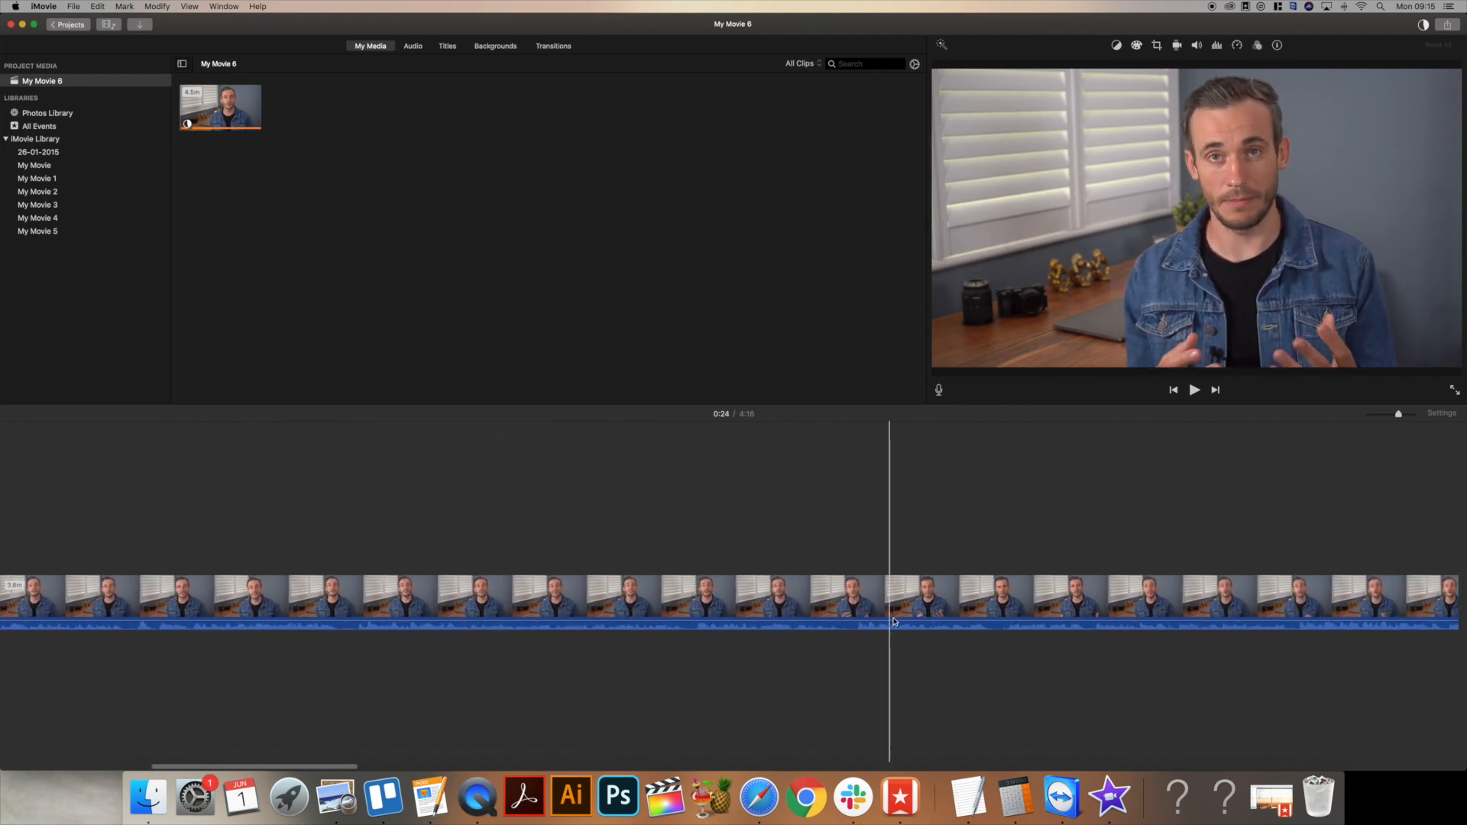
scroll(968, 612, right, 2)
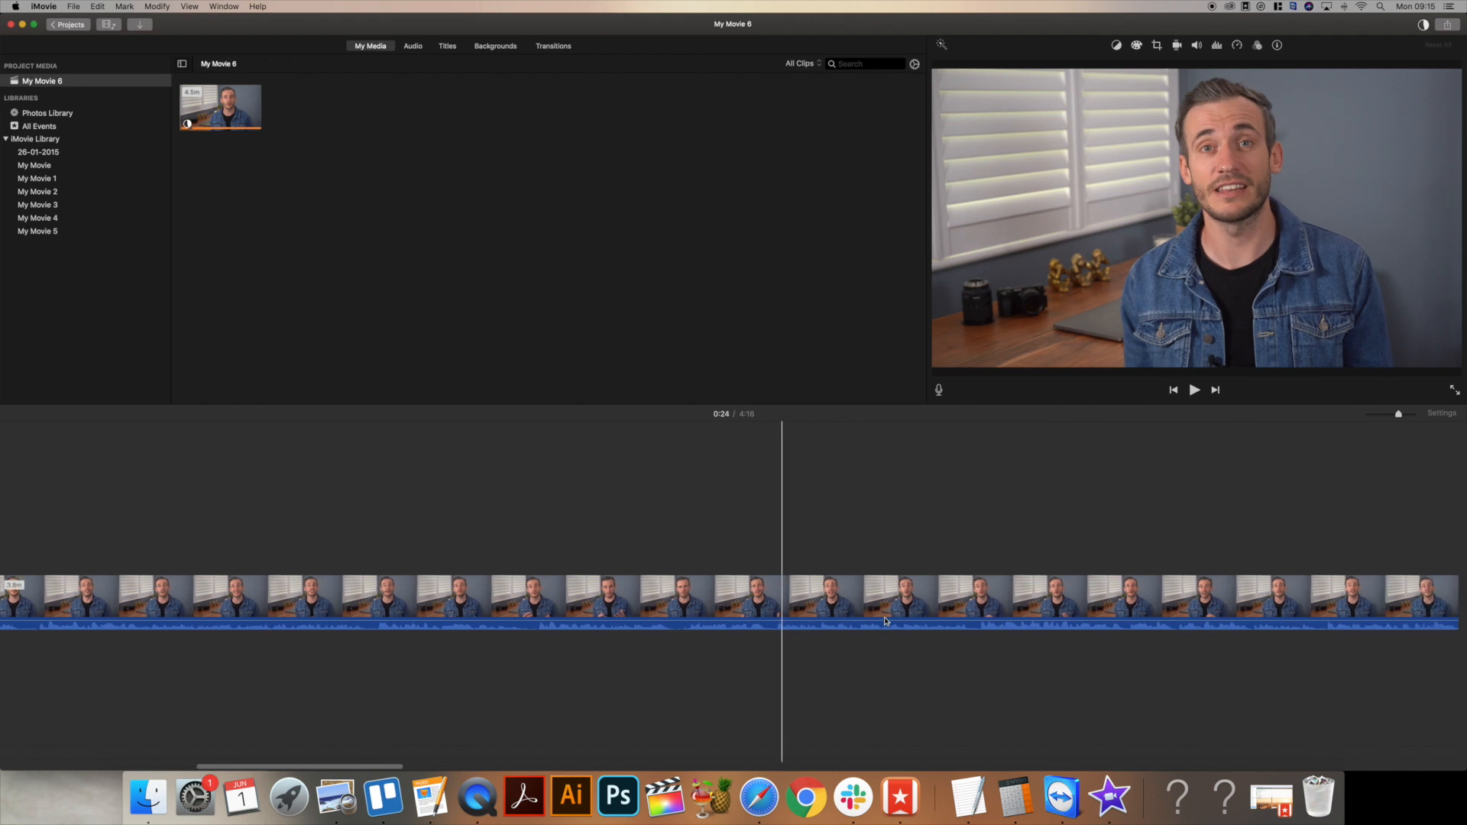
scroll(858, 620, right, 6)
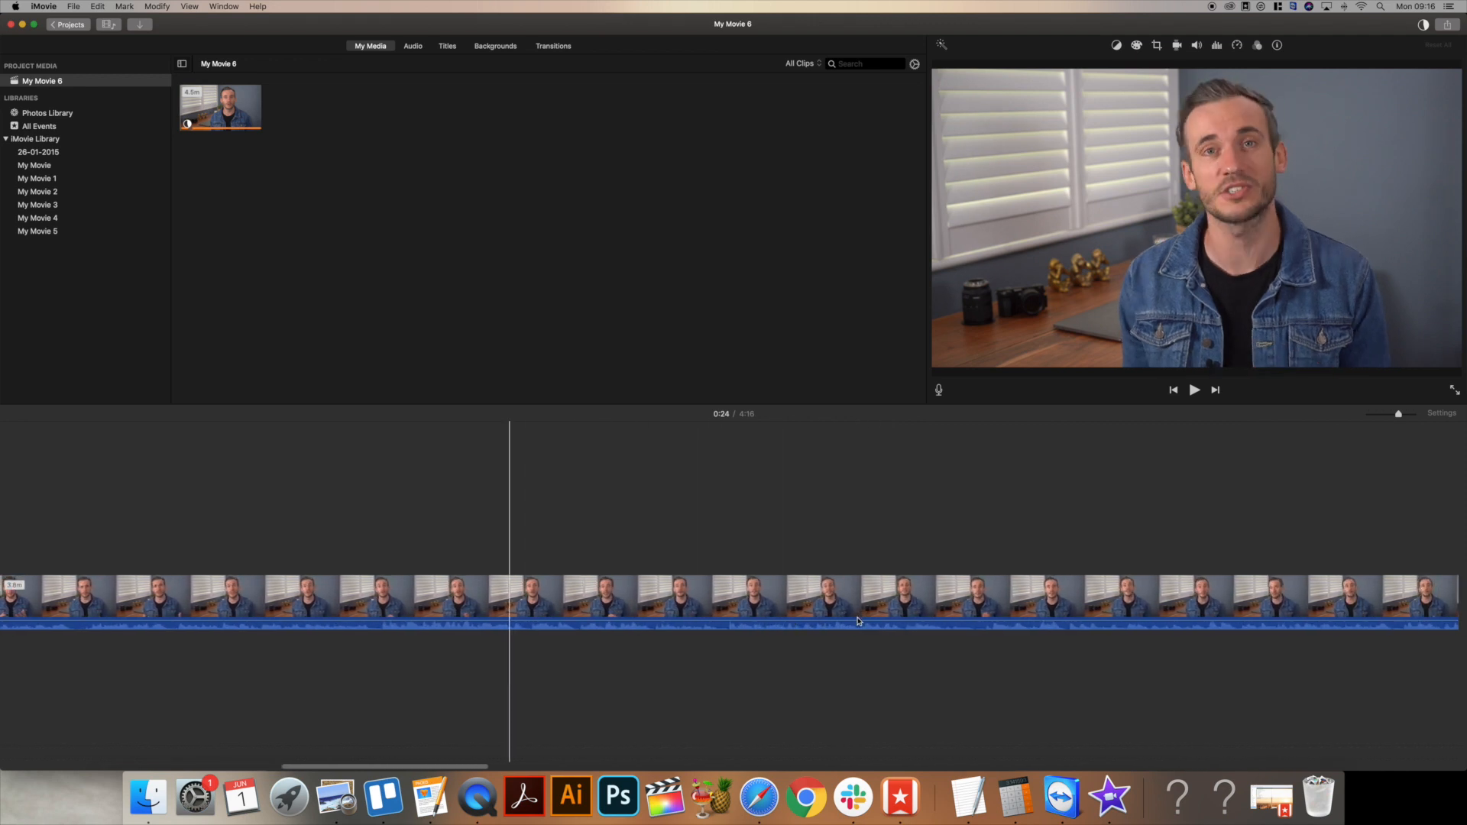
scroll(808, 615, right, 5)
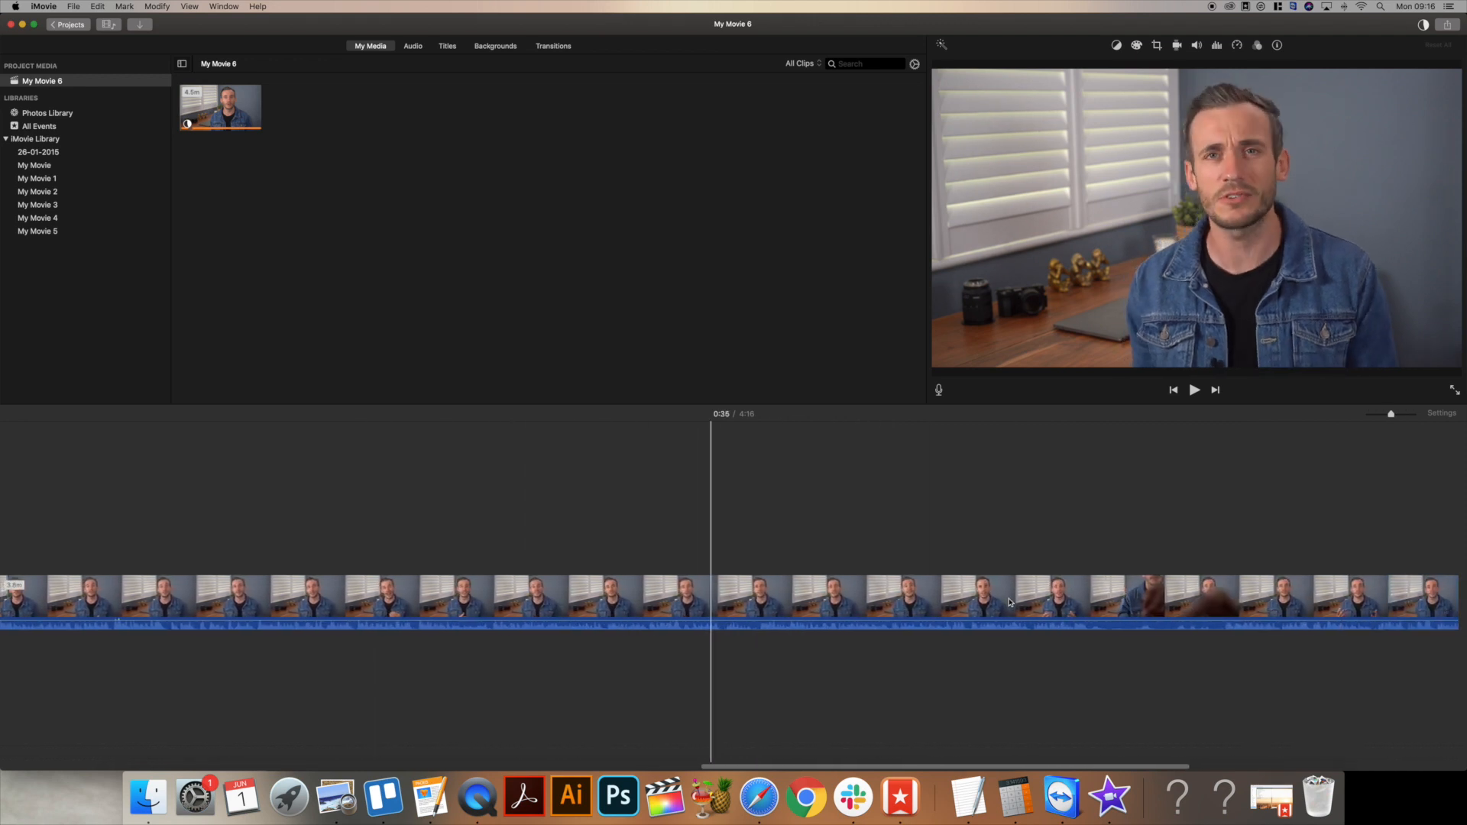
key(space)
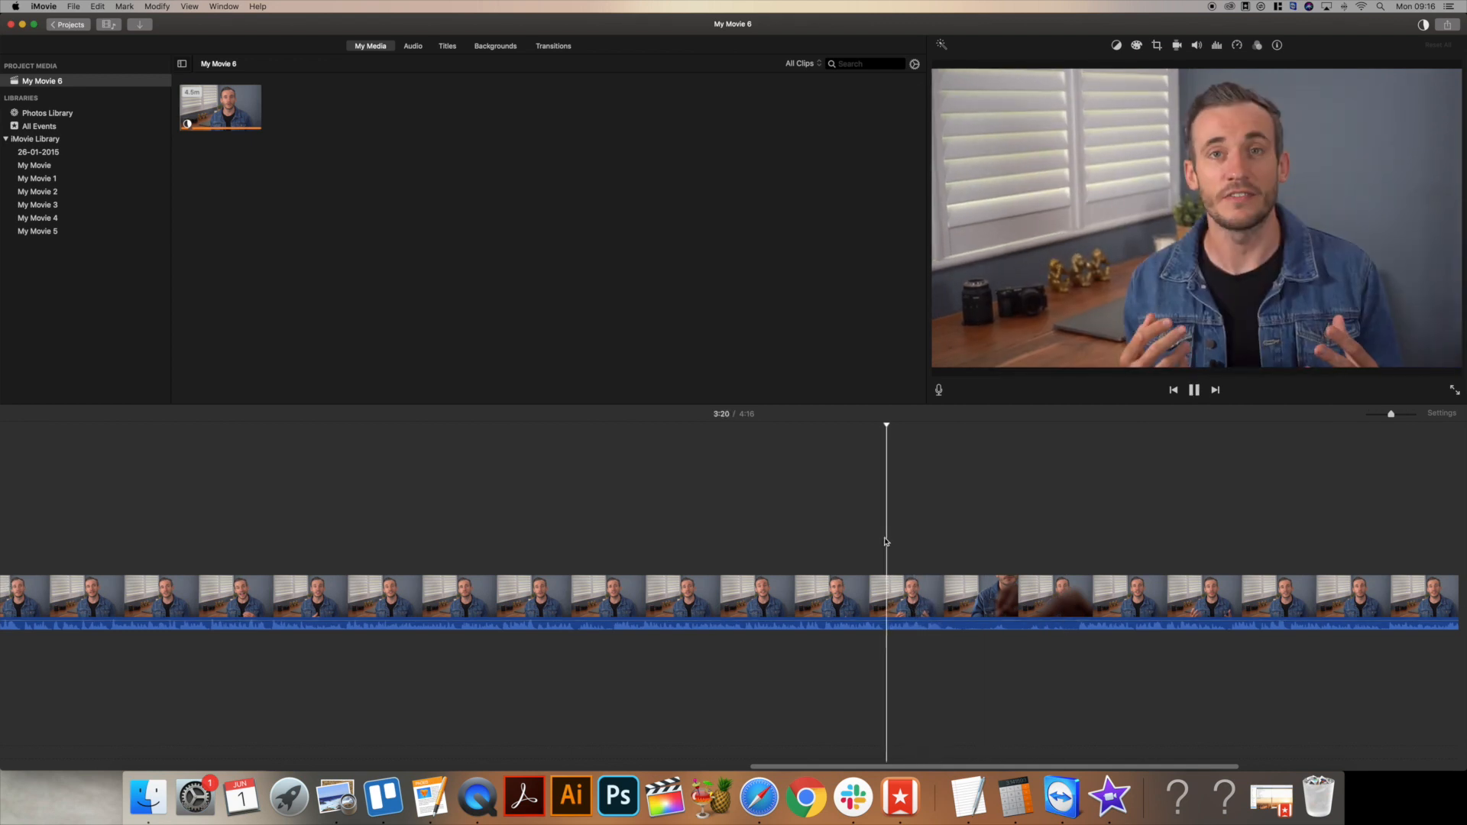
Split the second clip at about 3:16 and again after the camera is blocked, and delete the 16.9-second section in between.
click(973, 600)
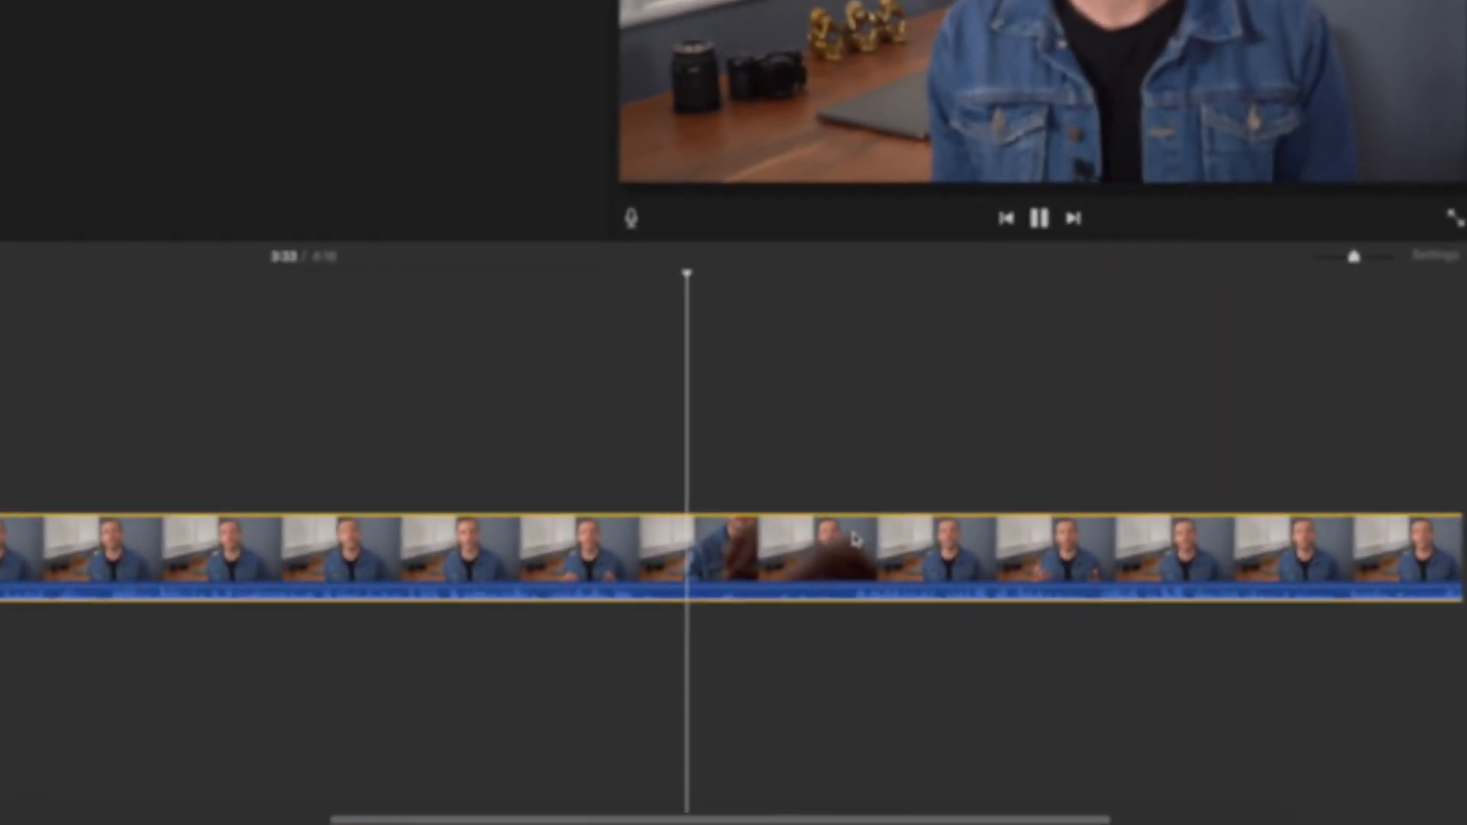
key(space)
key(space)
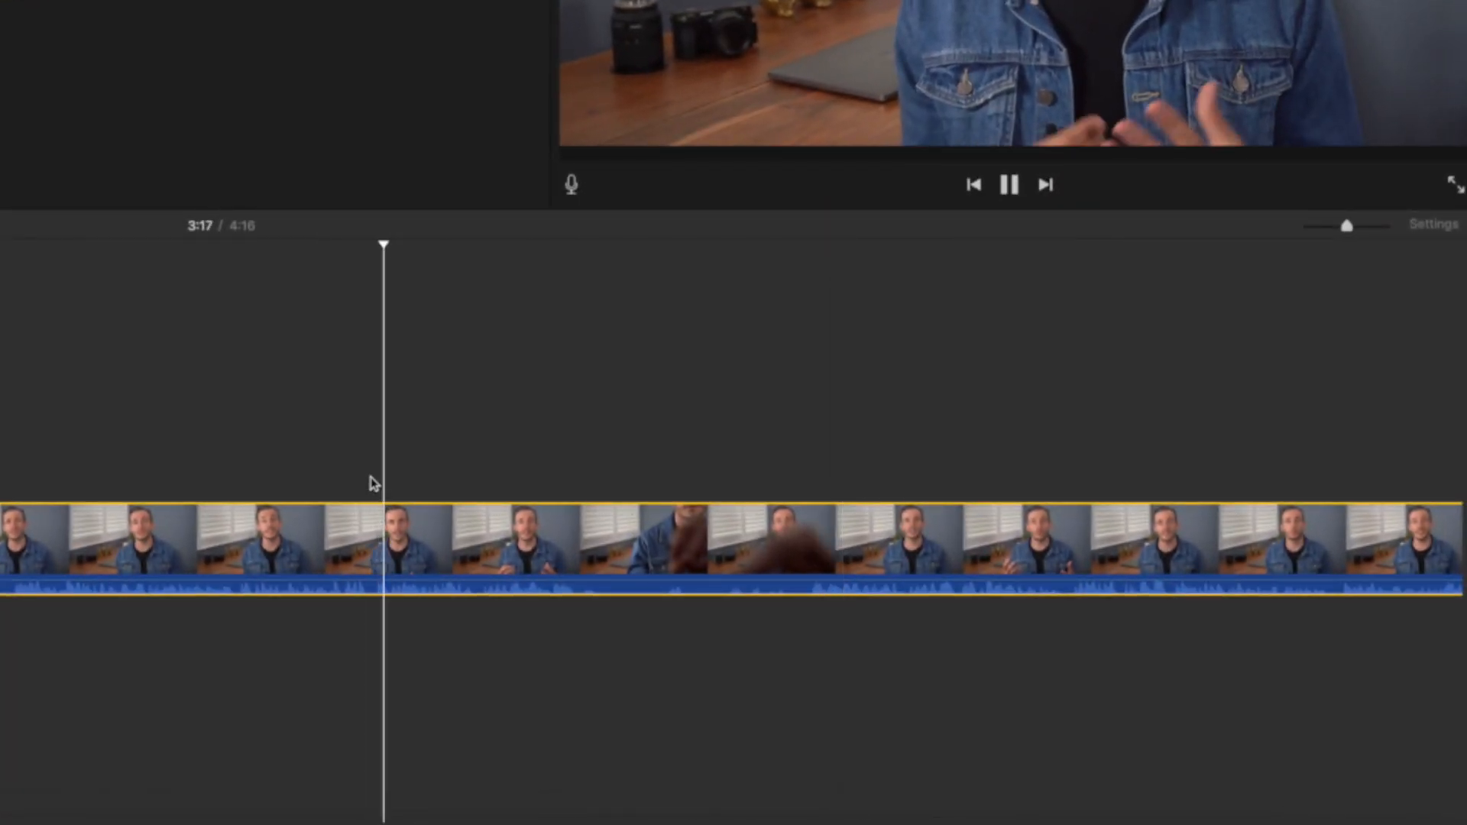
key(space)
click(367, 541)
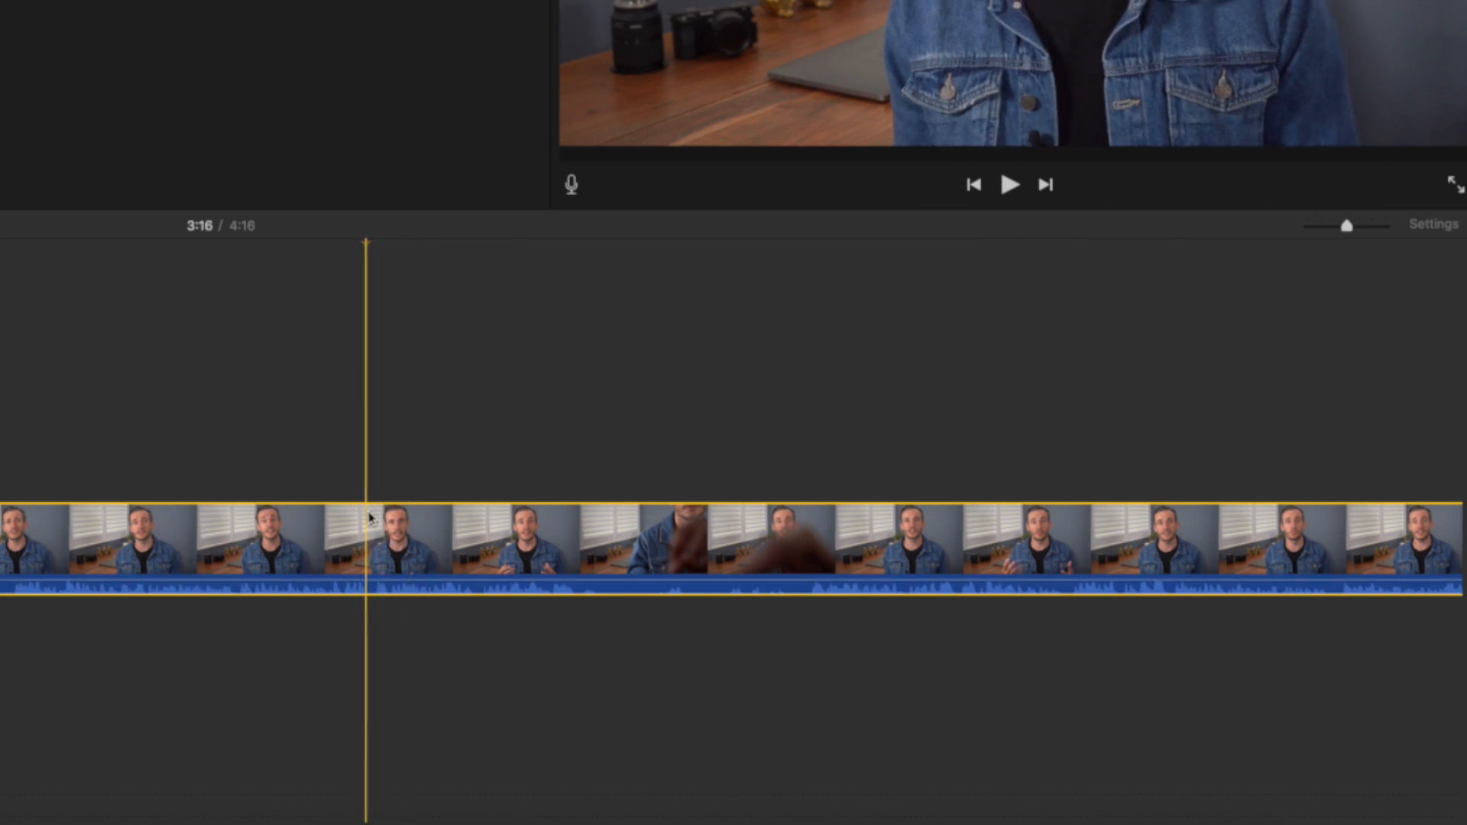
key(super+b)
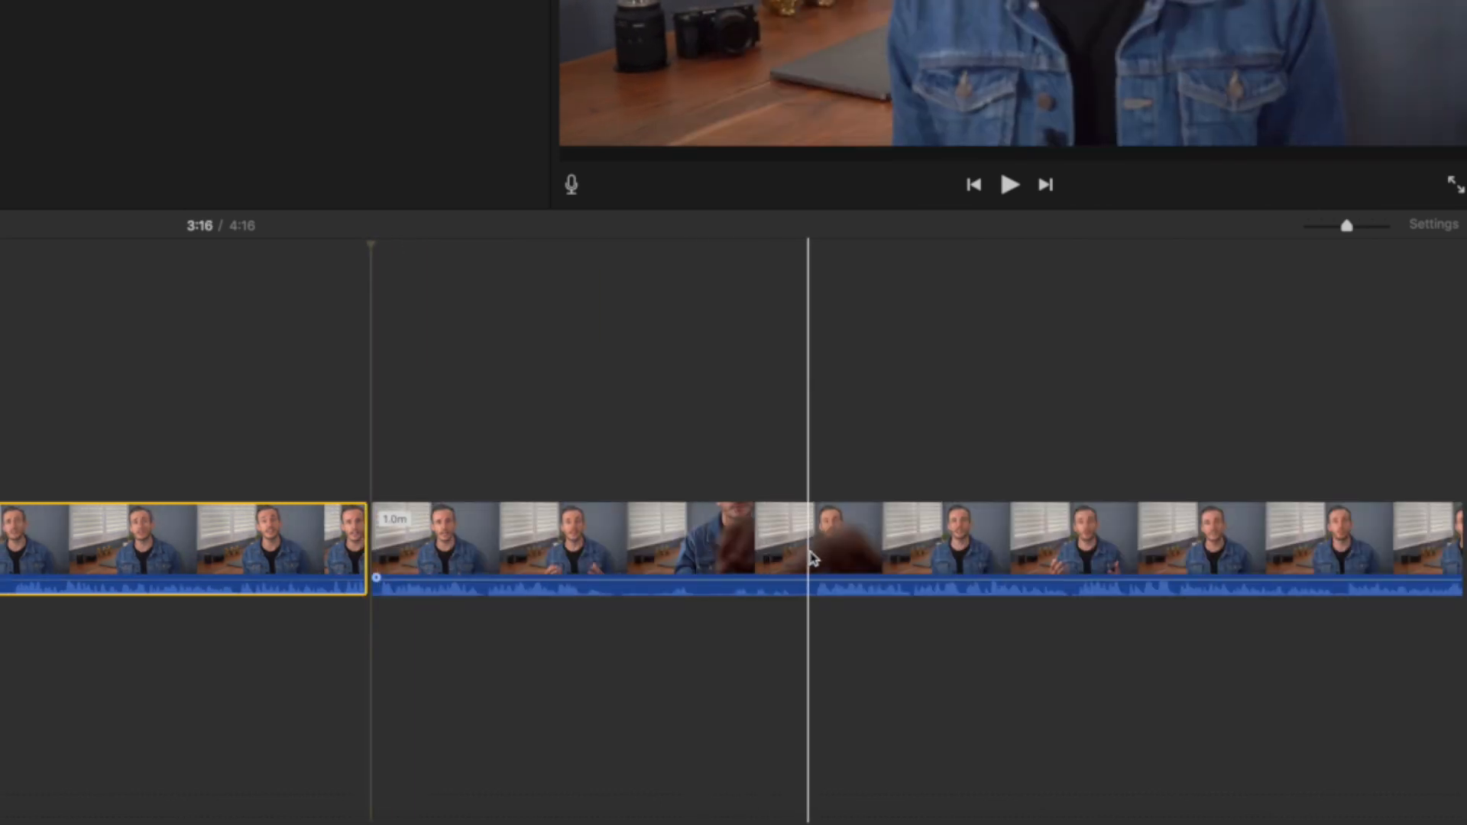
click(811, 558)
key(super+b)
click(723, 551)
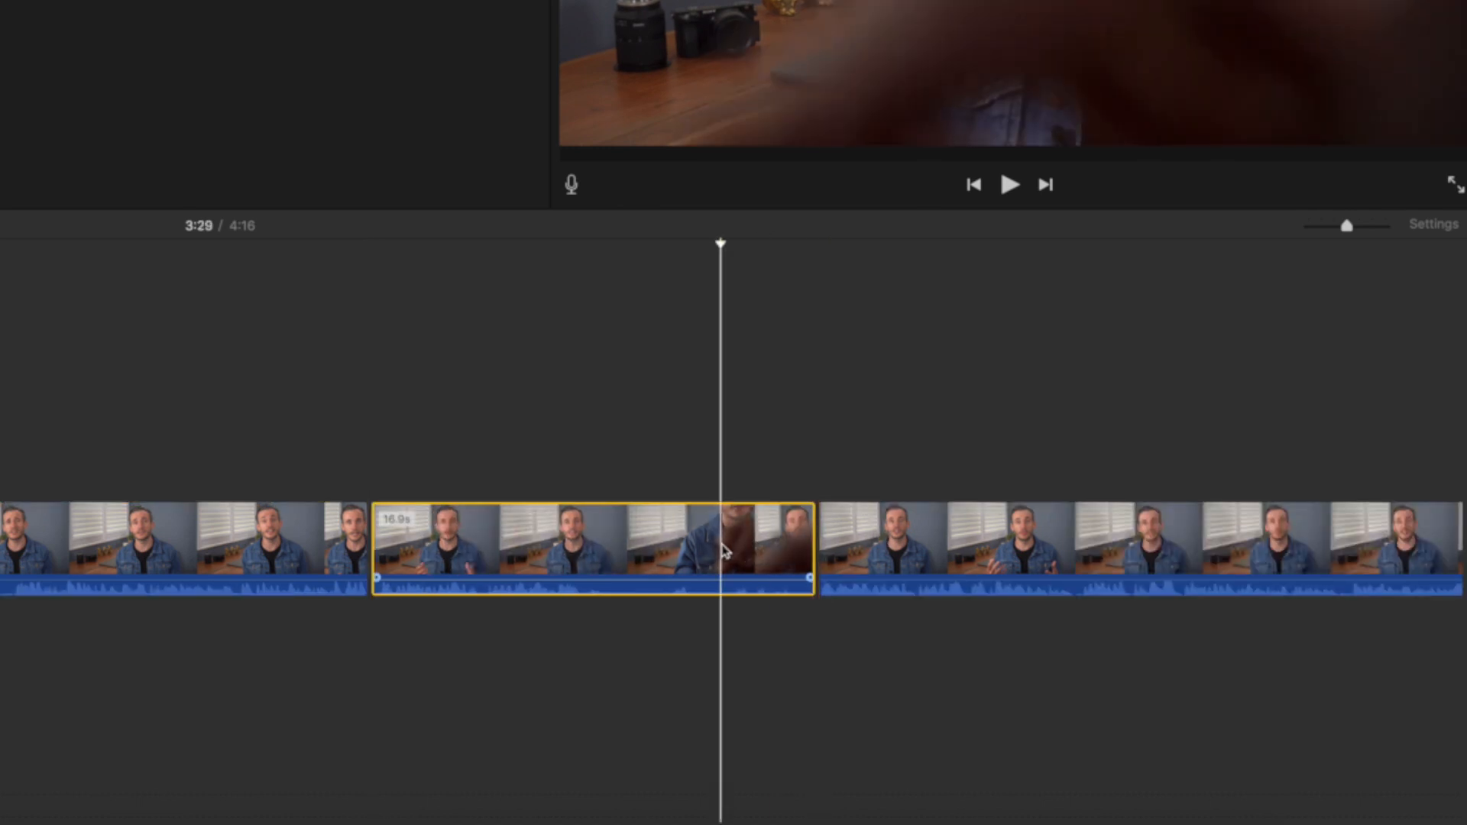
key(Delete)
Play across the cut between the second and third clips at about 3:16 to check the transition.
click(276, 411)
key(space)
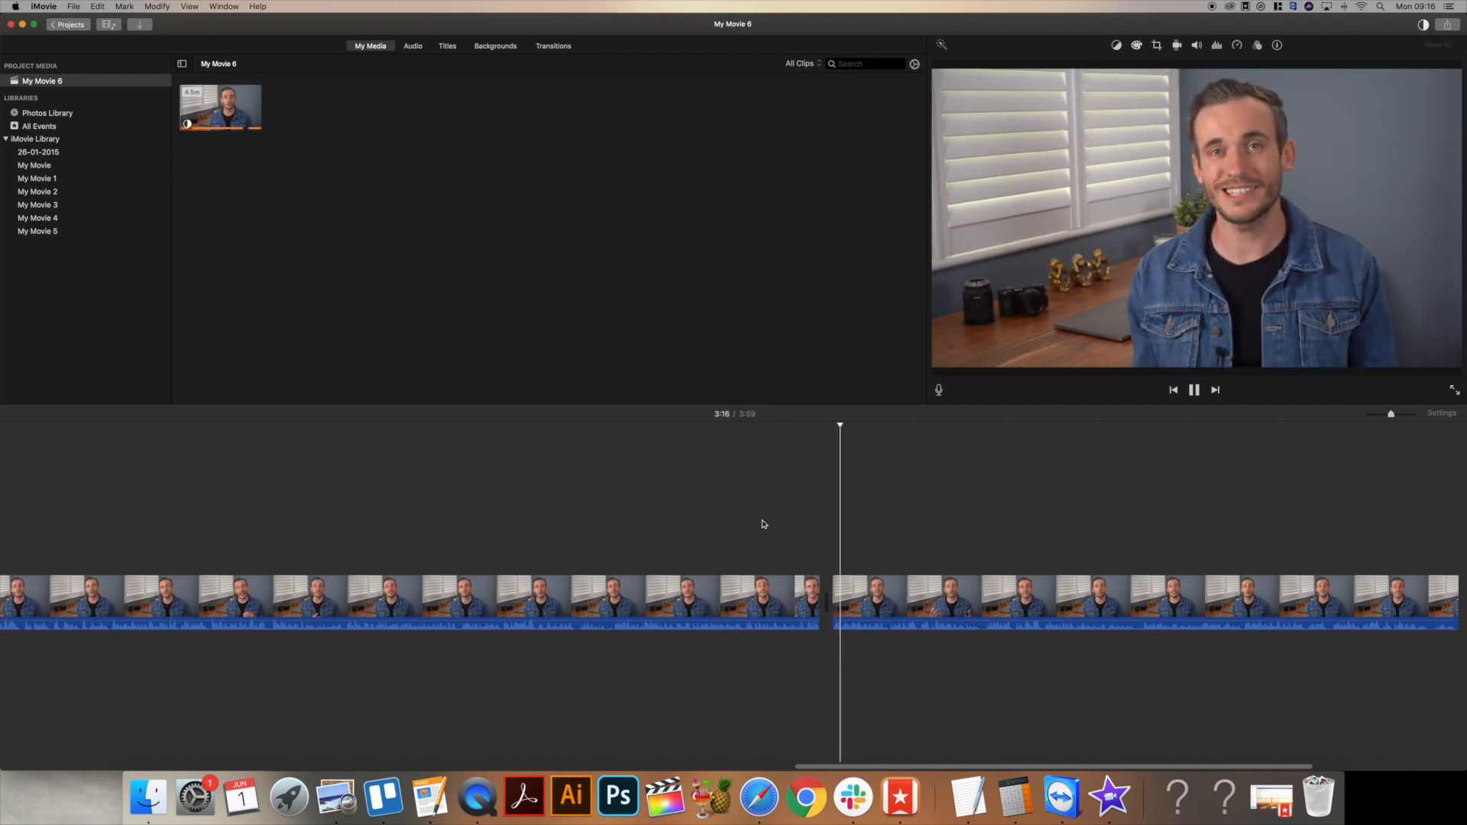
click(753, 585)
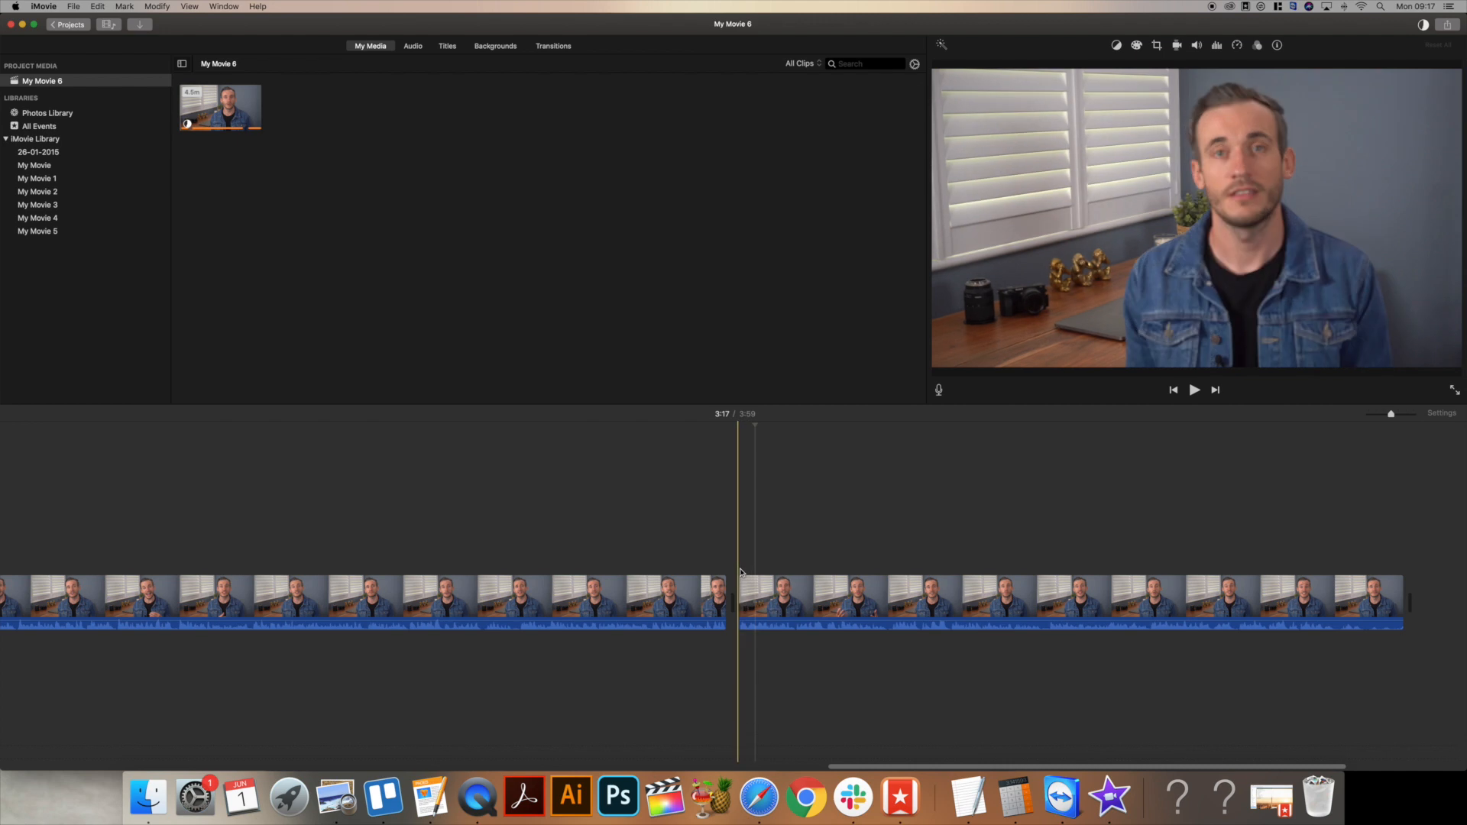
scroll(747, 588, right, 5)
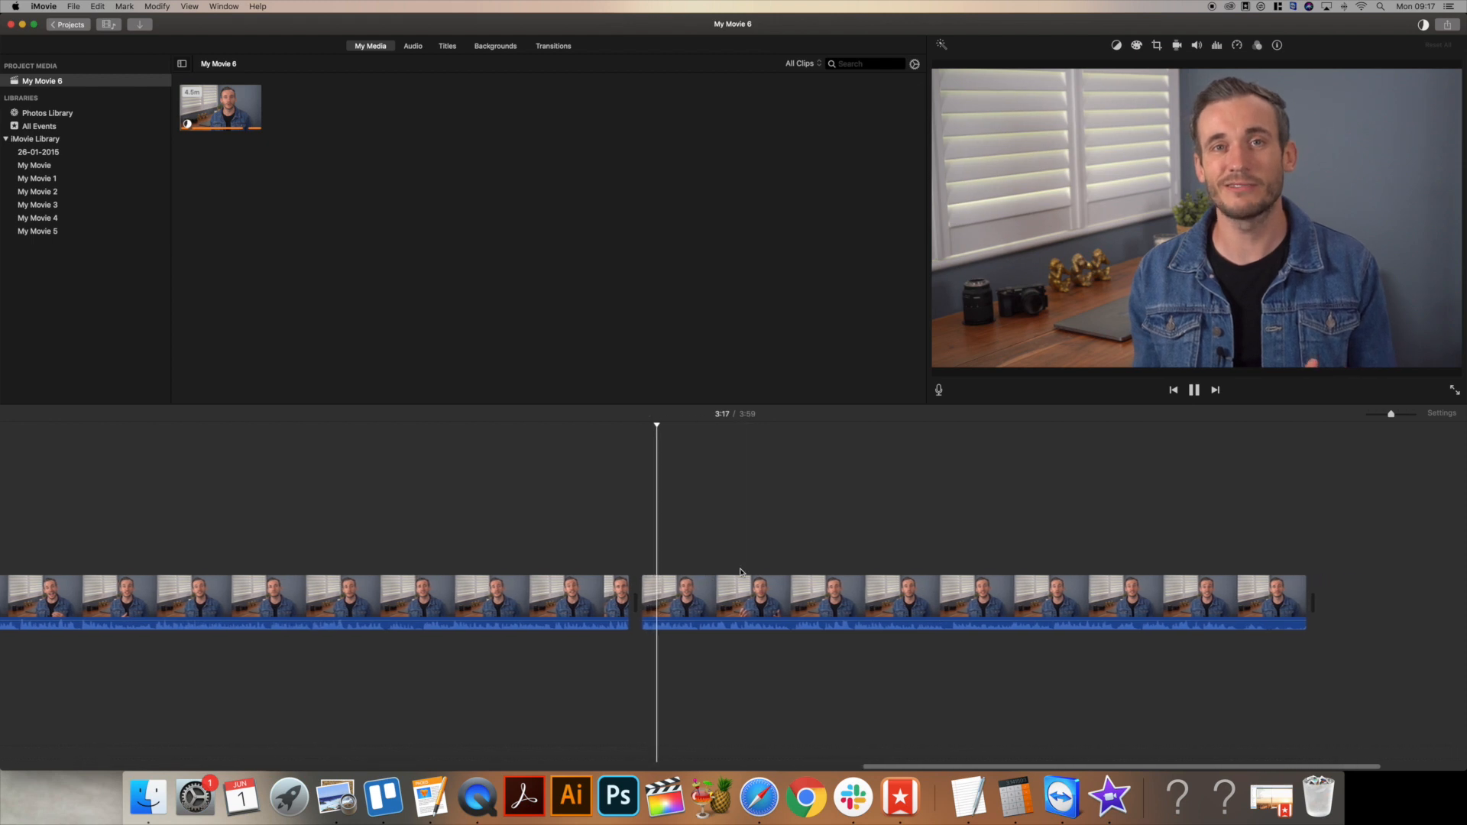
key(space)
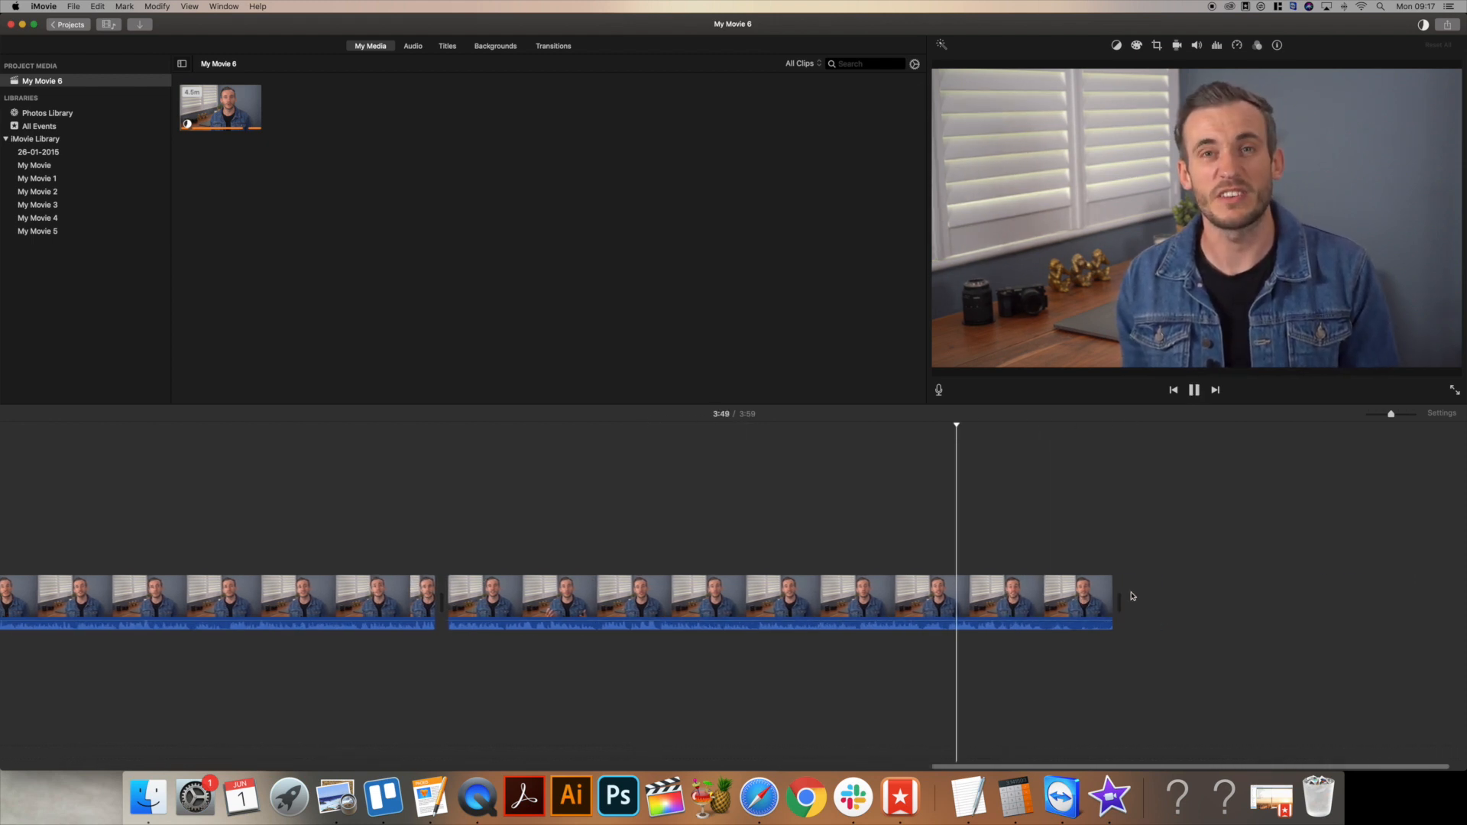
Trim the end of the last clip with the timeline enlarged for precision, so the project ends at about 3:57.
key(space)
drag(1108, 602, 1102, 602)
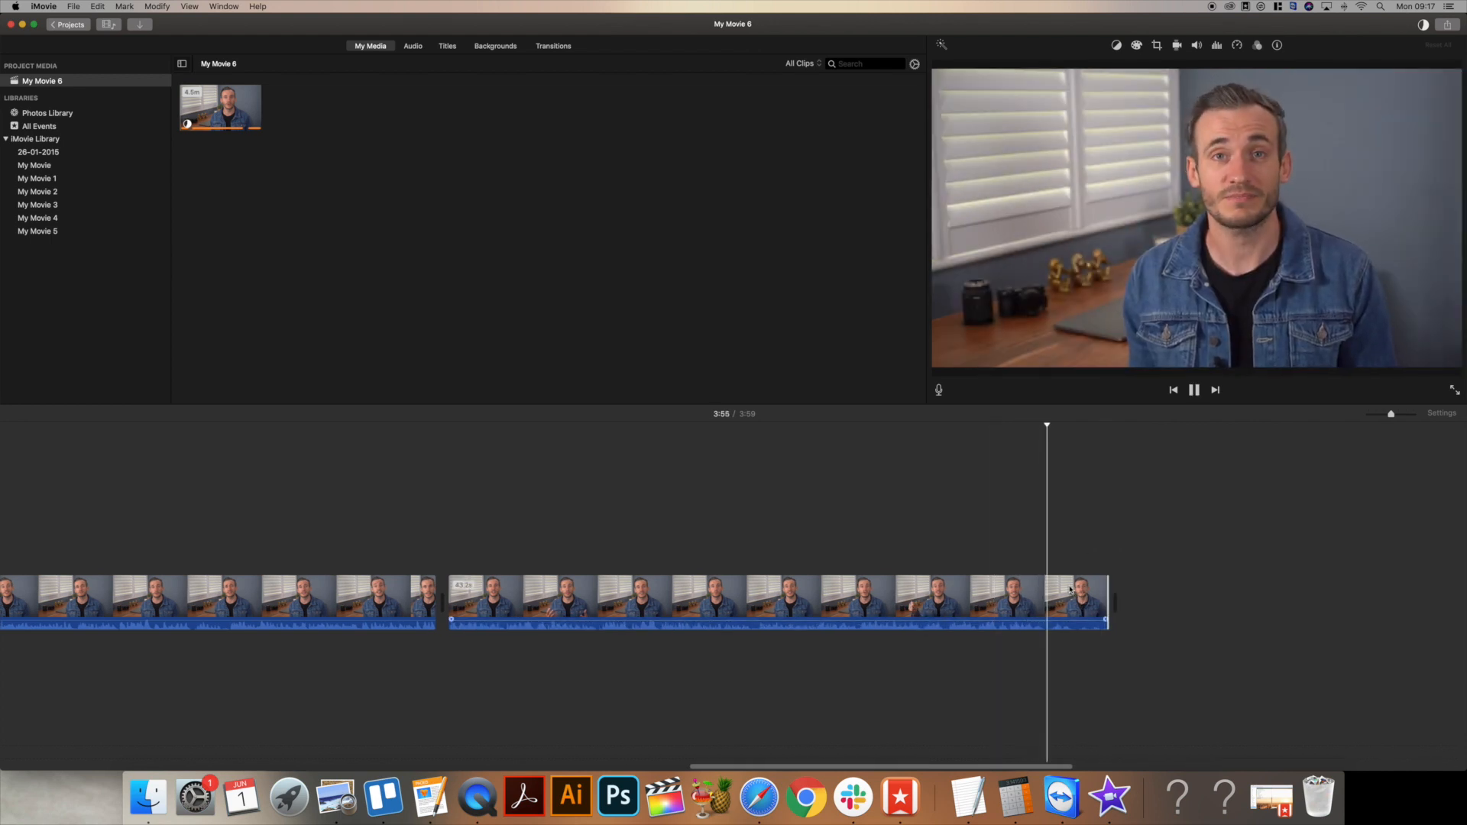
drag(1100, 599, 1105, 602)
drag(947, 573, 938, 576)
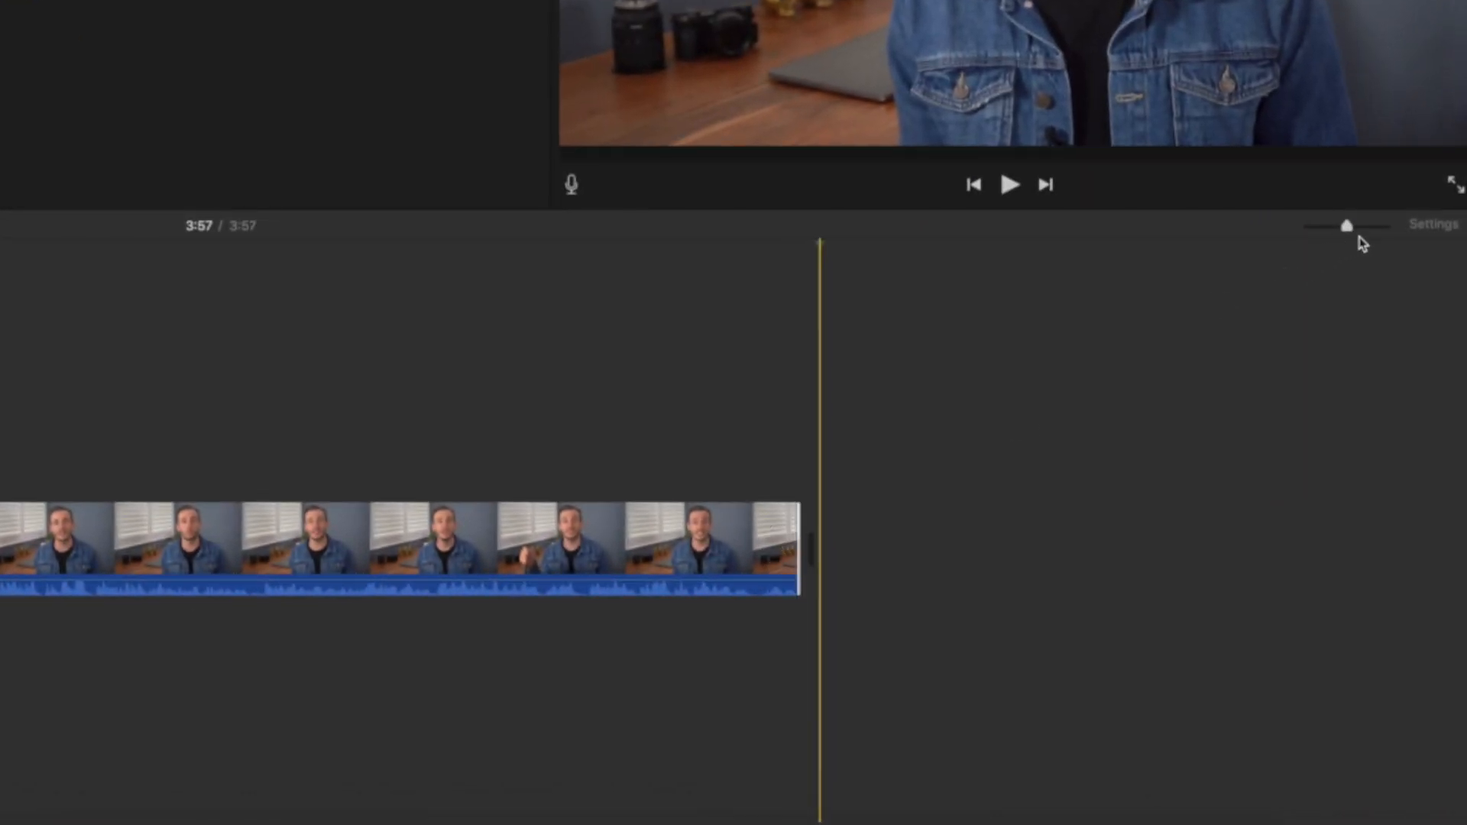
drag(1347, 227, 1384, 227)
click(795, 554)
drag(795, 554, 789, 554)
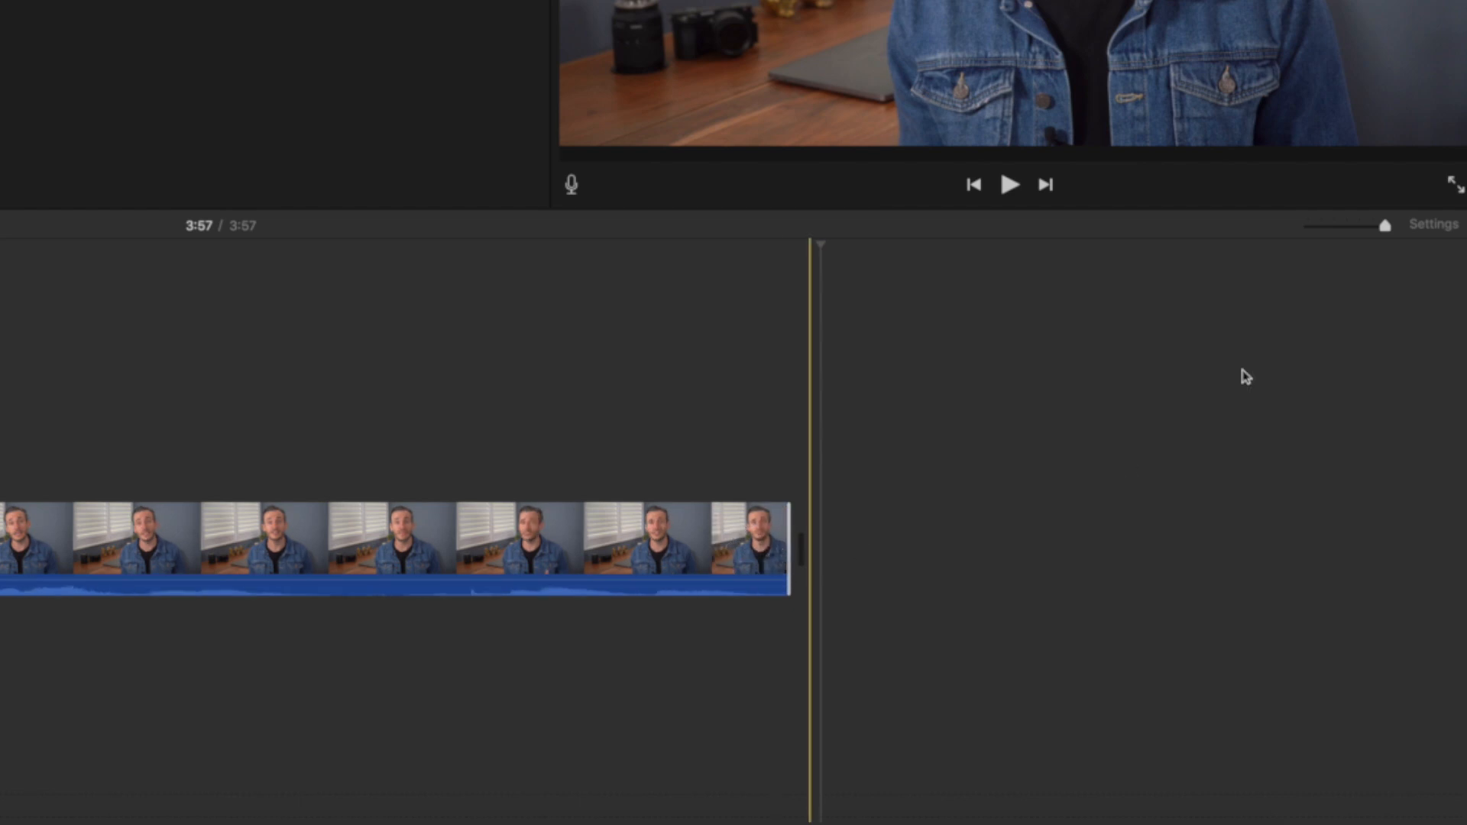
Shrink the timeline to an overview of all three clips, and enlarge it again.
click(1335, 226)
click(1308, 226)
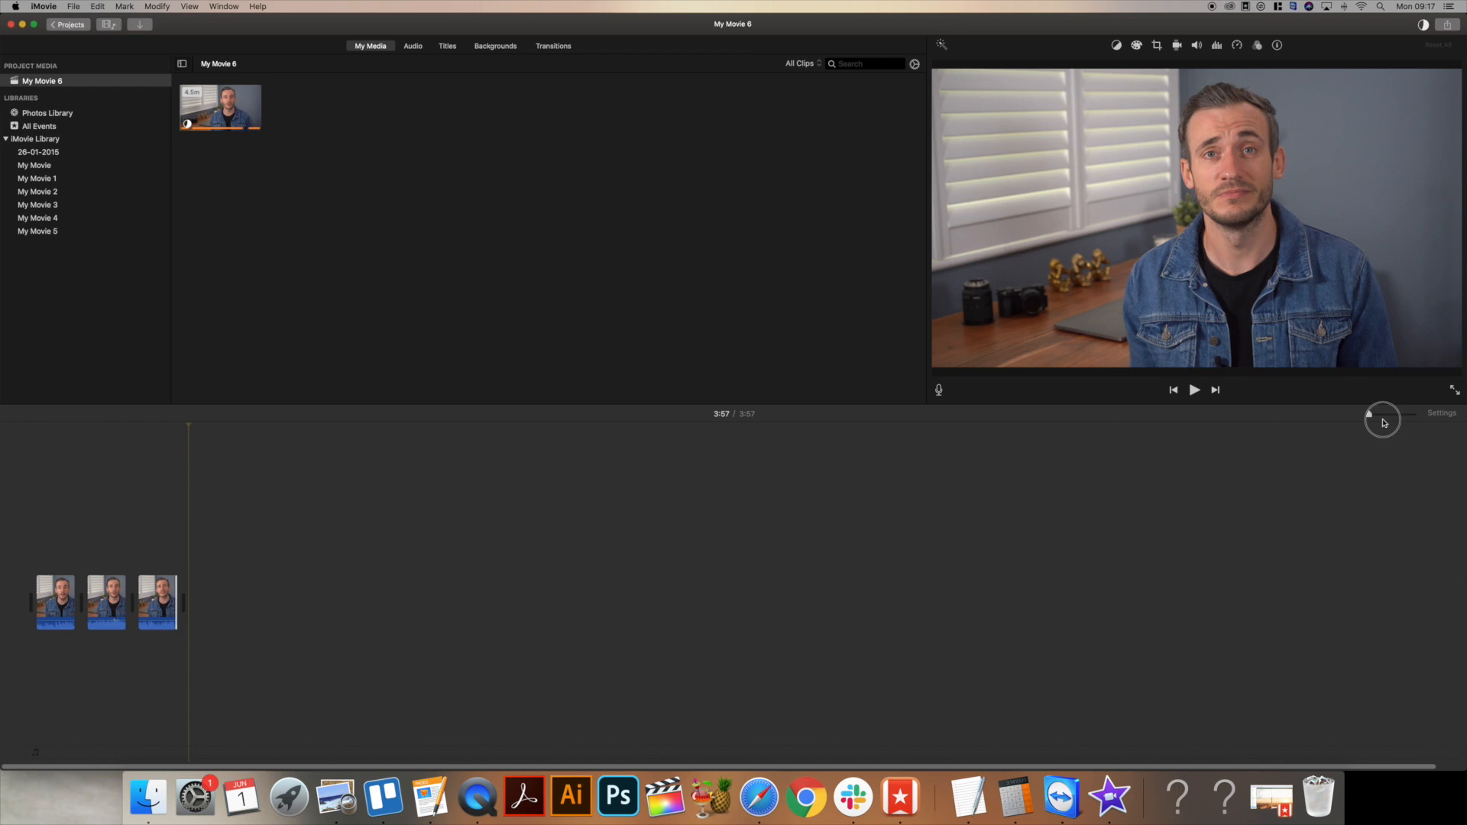
click(1383, 419)
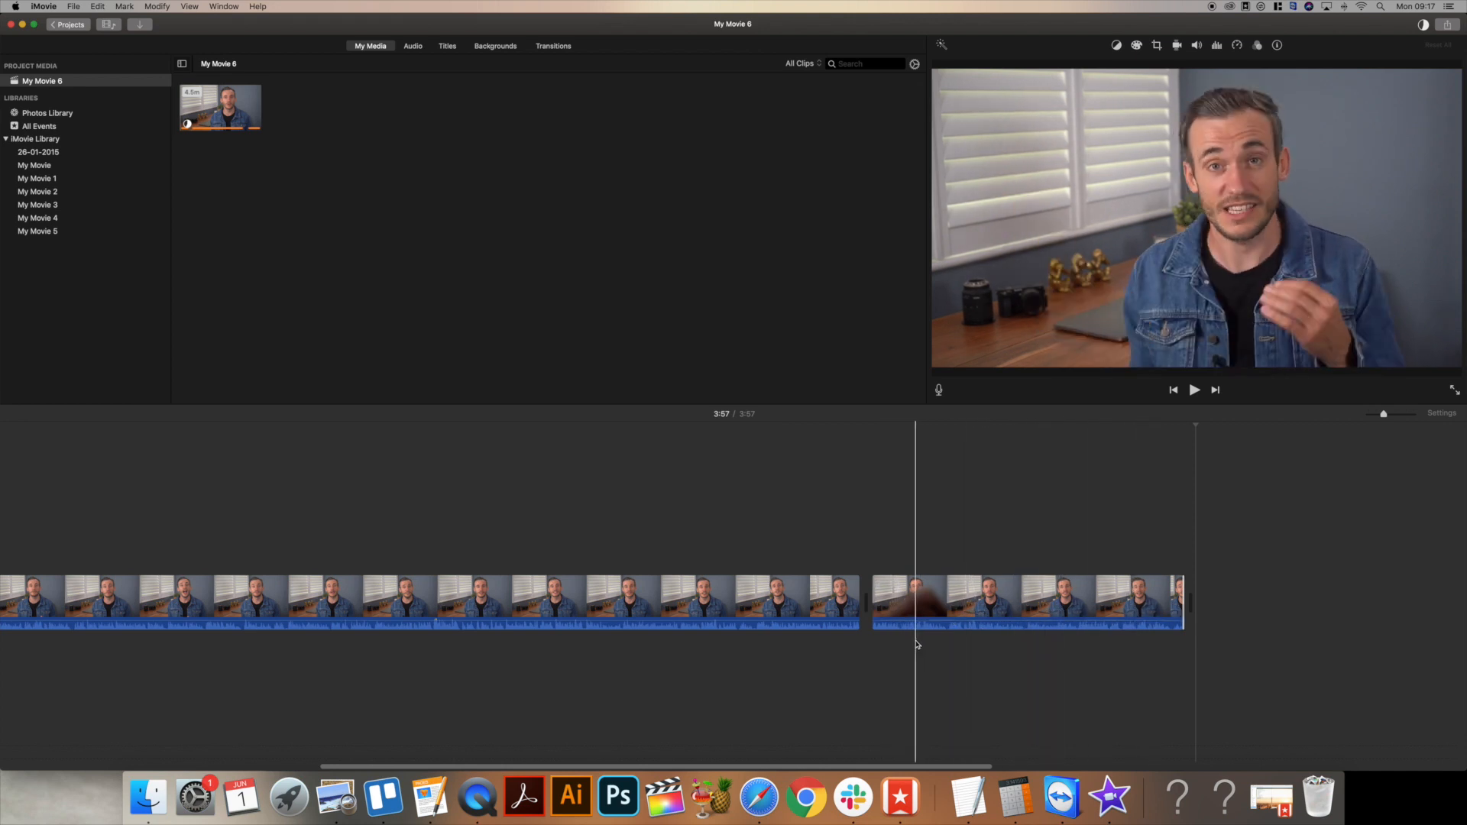
Locate the pause at about 0:35 in the second clip, split the clip on both sides of it and delete the short piece.
scroll(334, 596, left, 10)
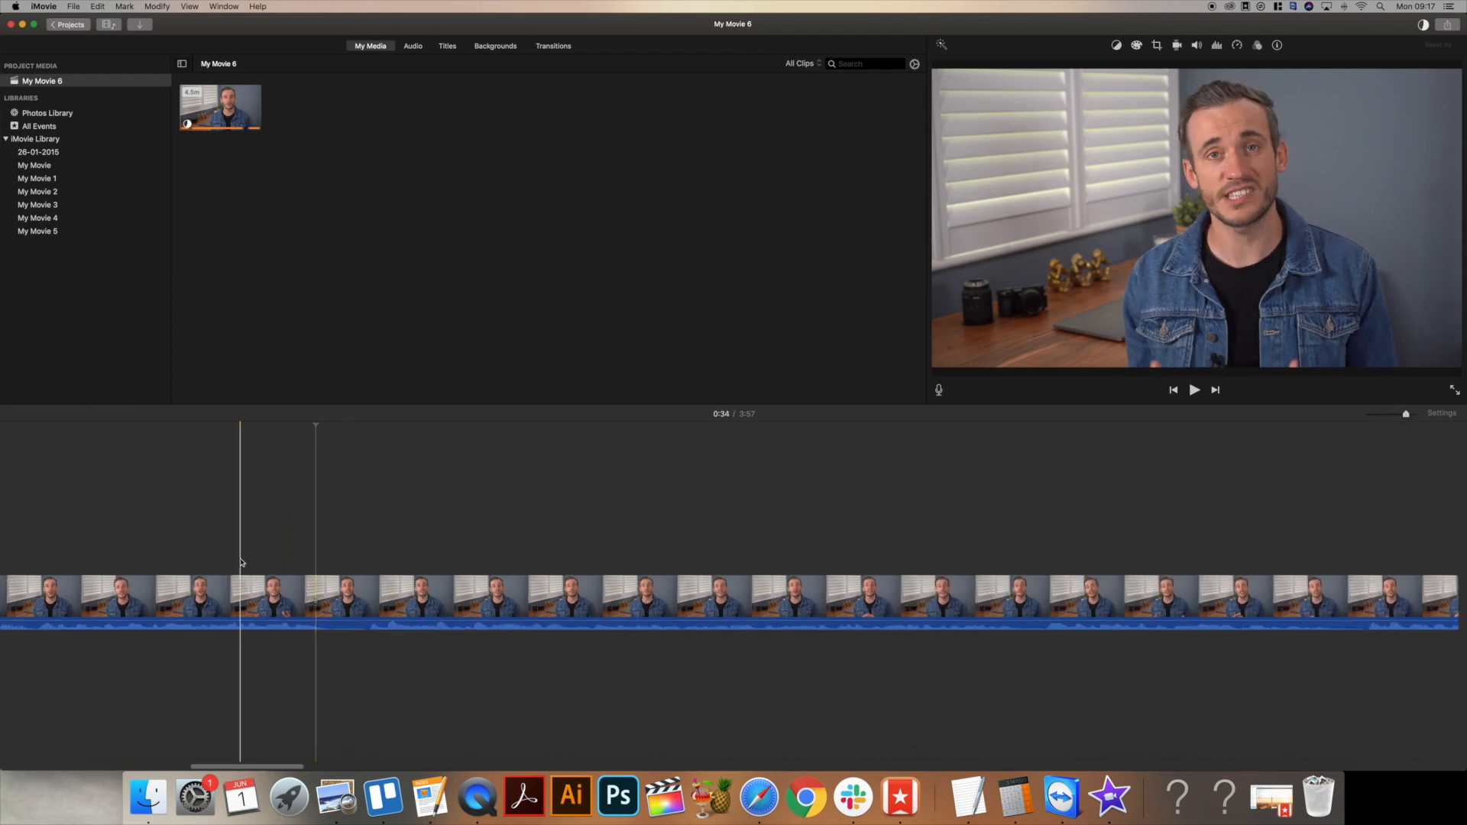
click(166, 557)
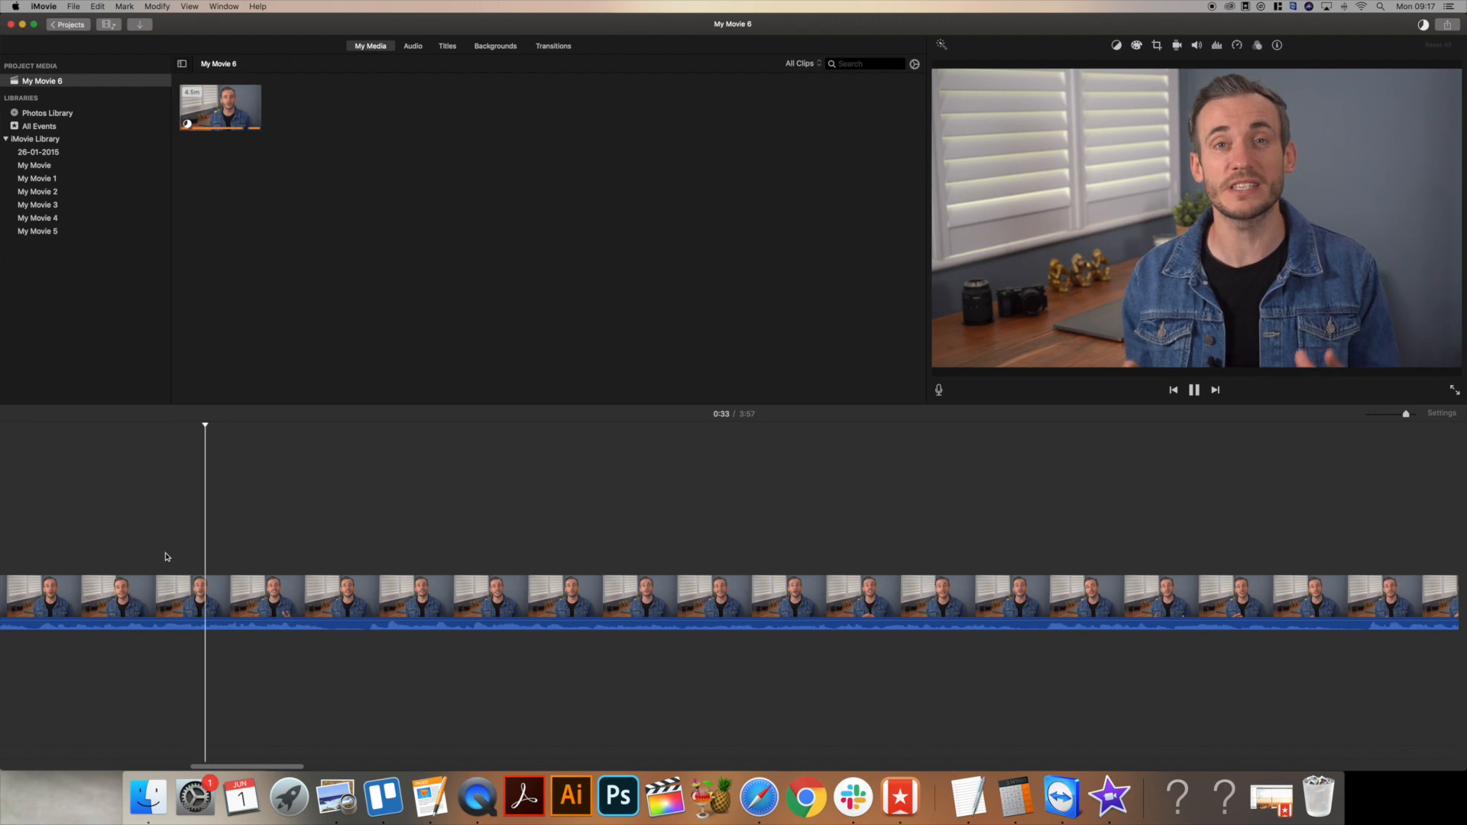
key(space)
click(363, 603)
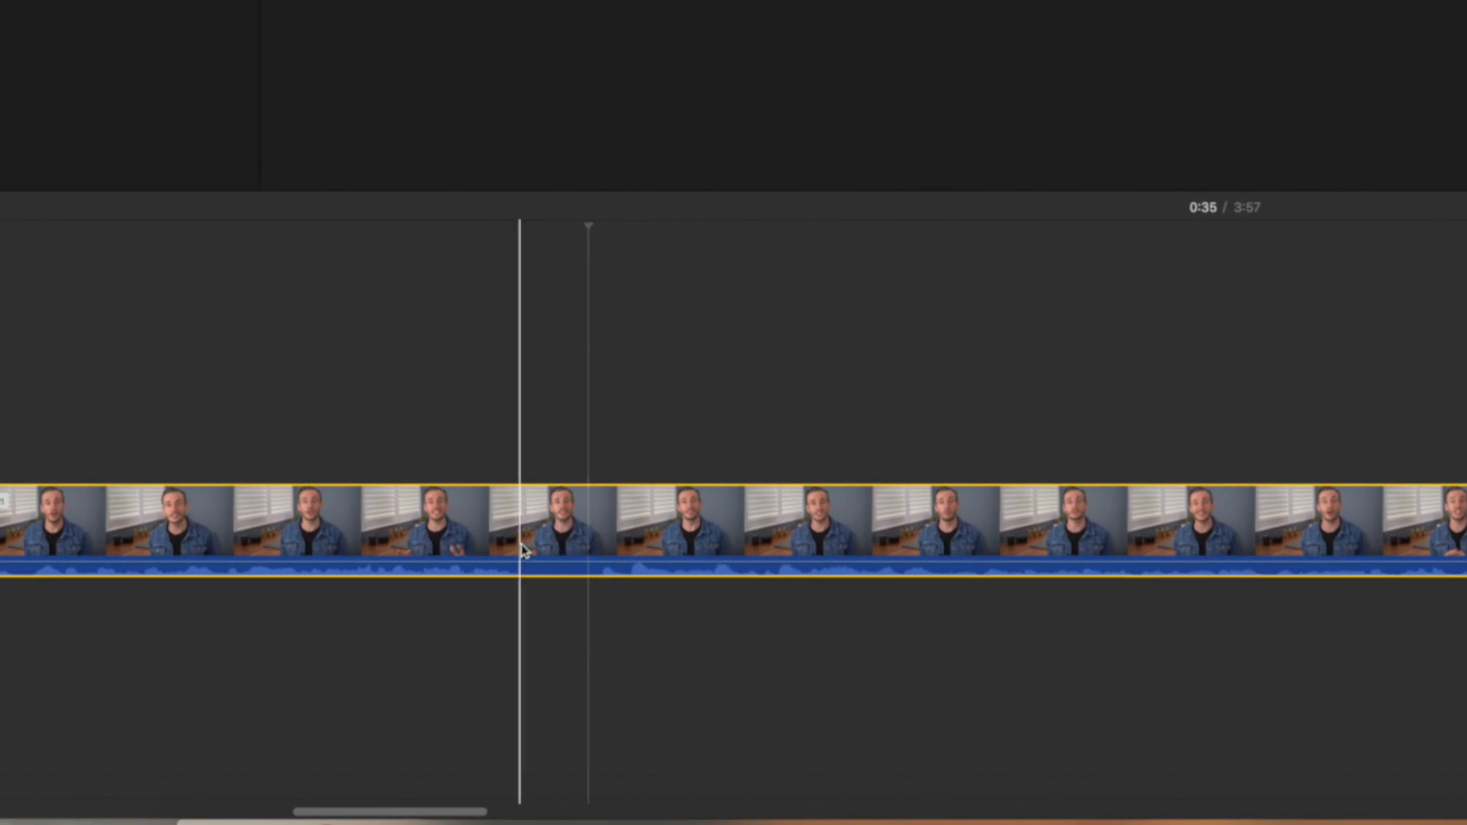
key(super+b)
click(609, 548)
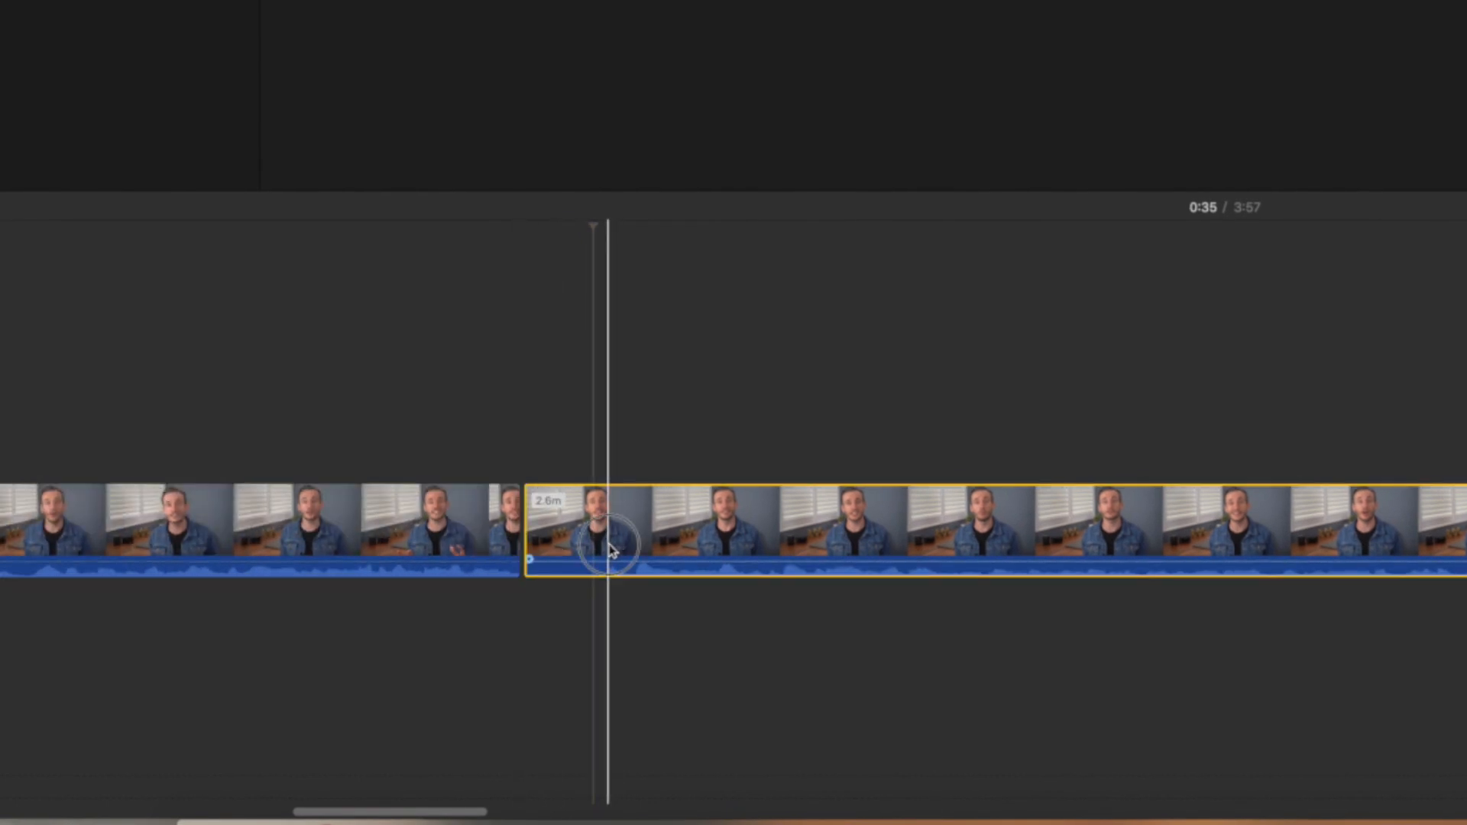
key(super+b)
key(Delete)
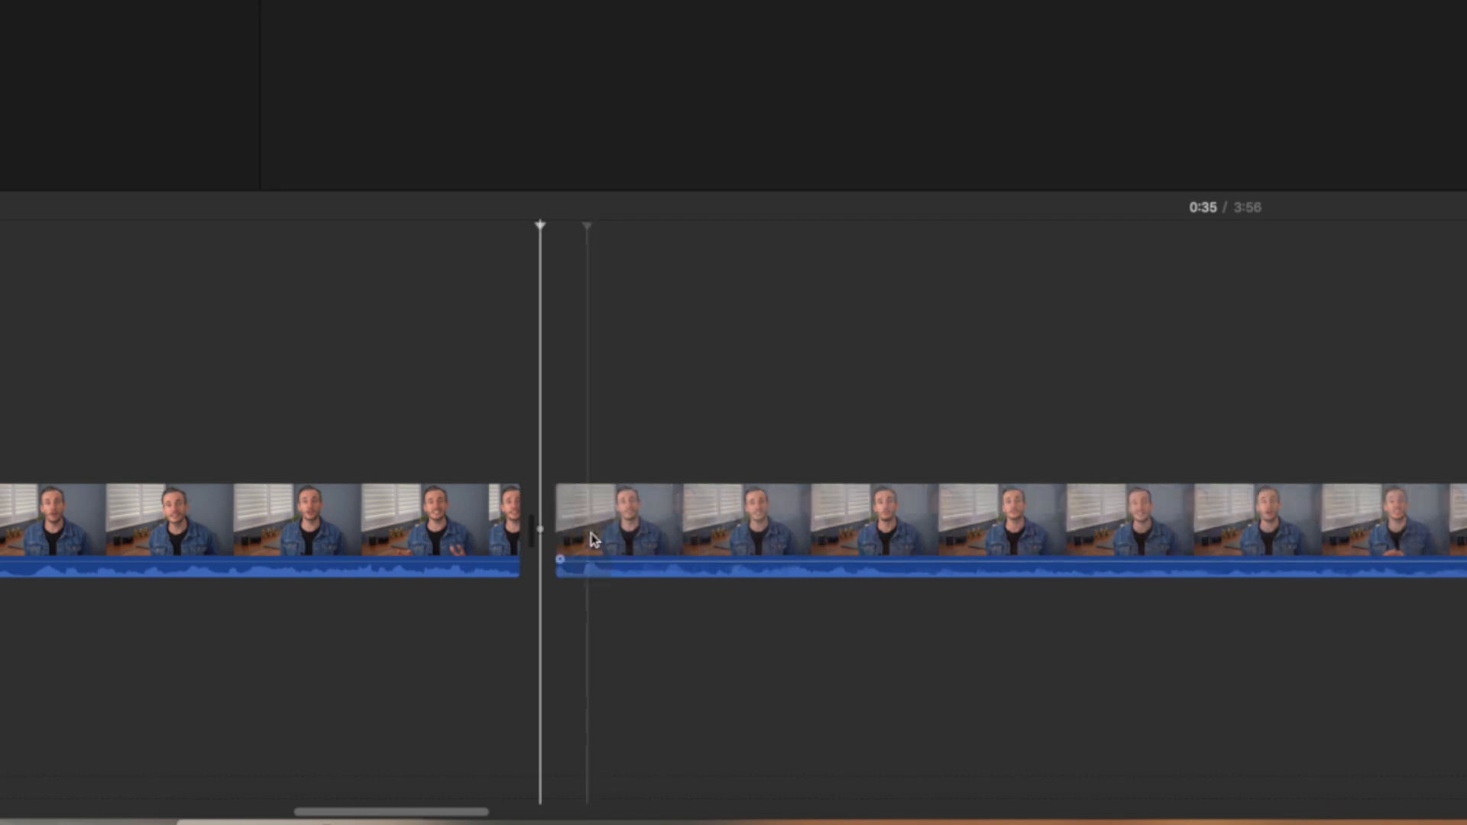
Play towards the cut at about 0:35, and split the clip before it at about 0:31, selecting the short section in between.
click(179, 275)
key(space)
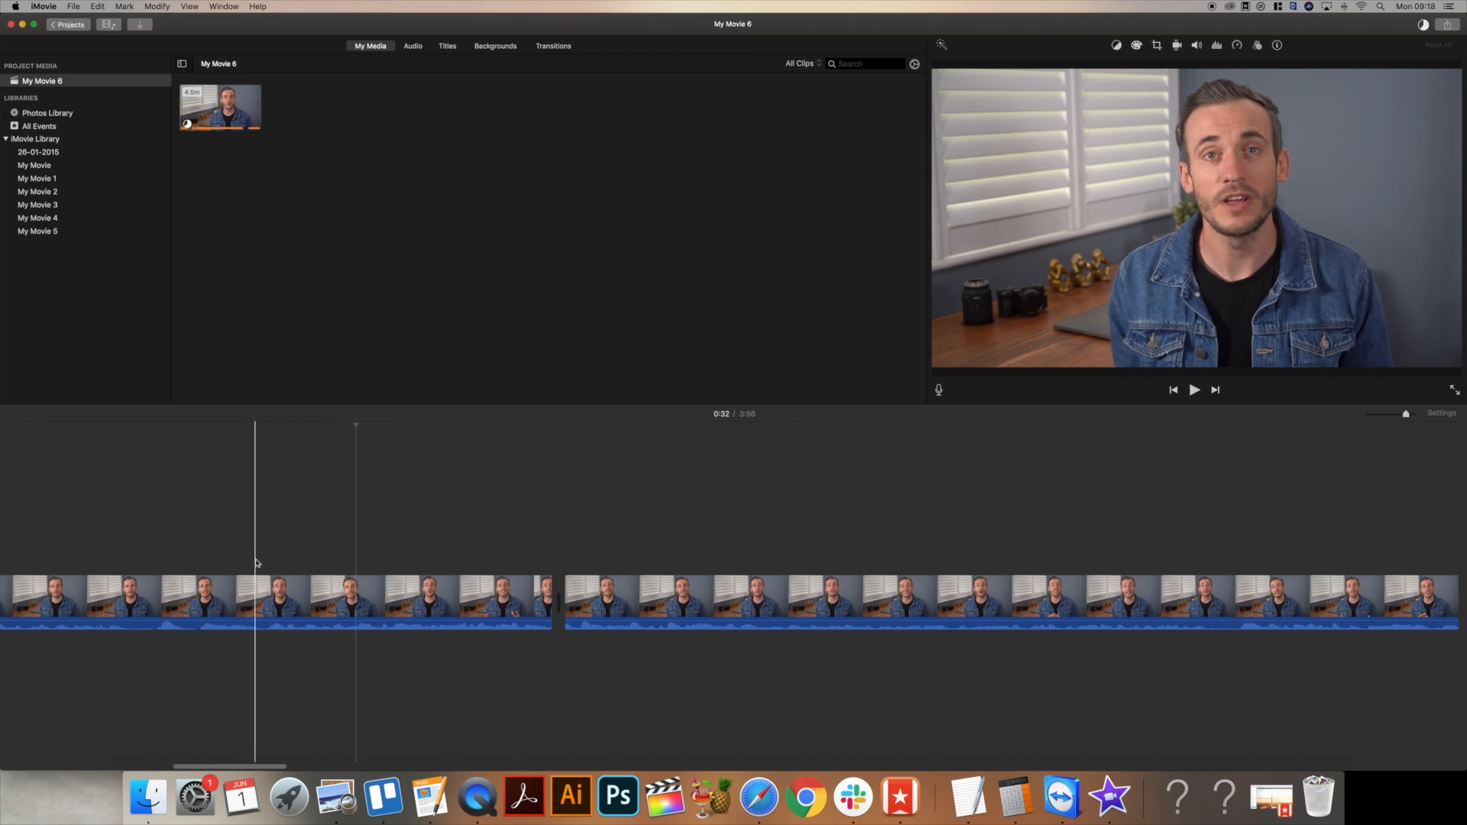
scroll(260, 581, left, 3)
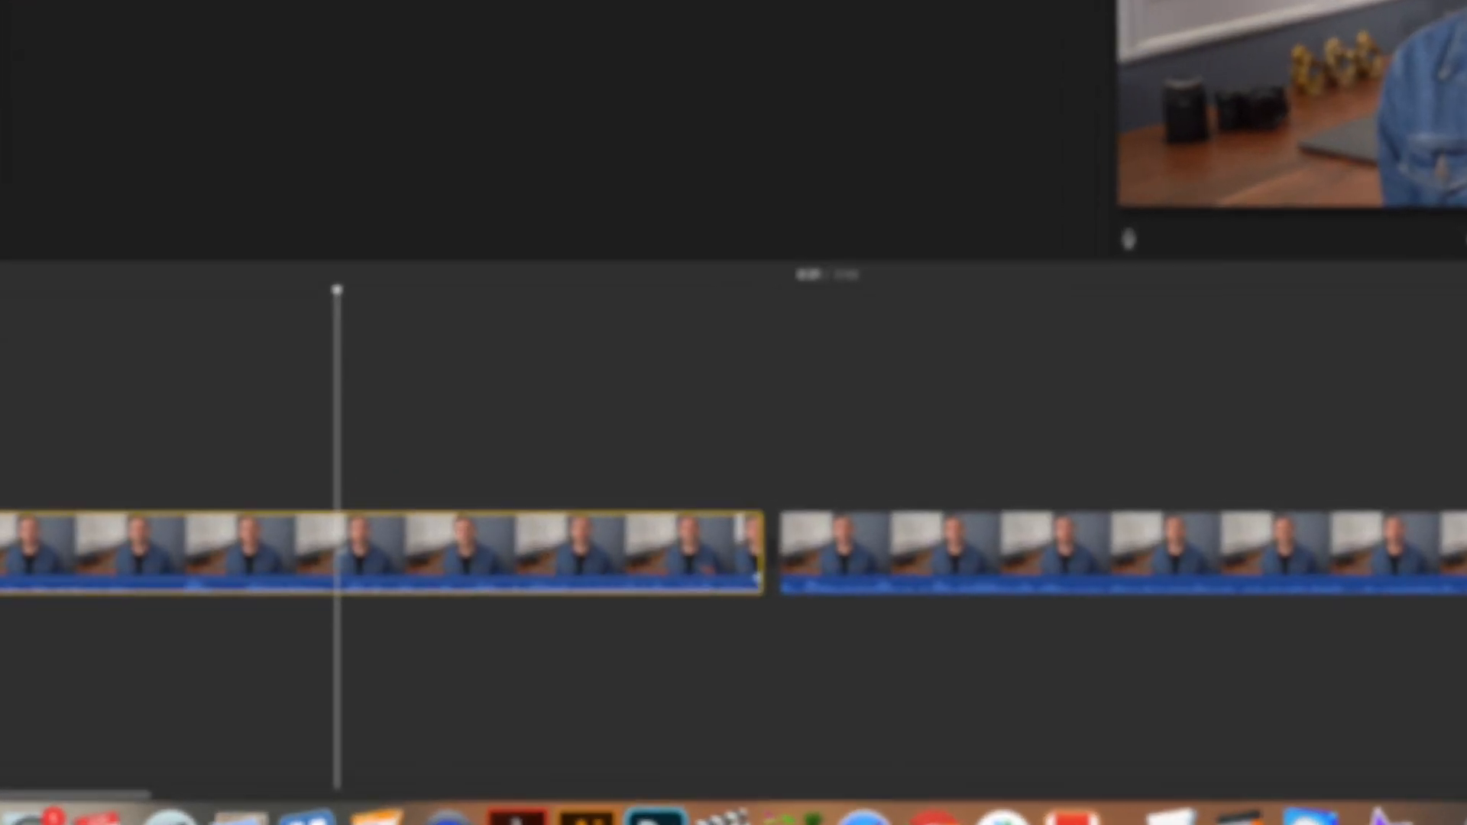
key(super+b)
click(419, 528)
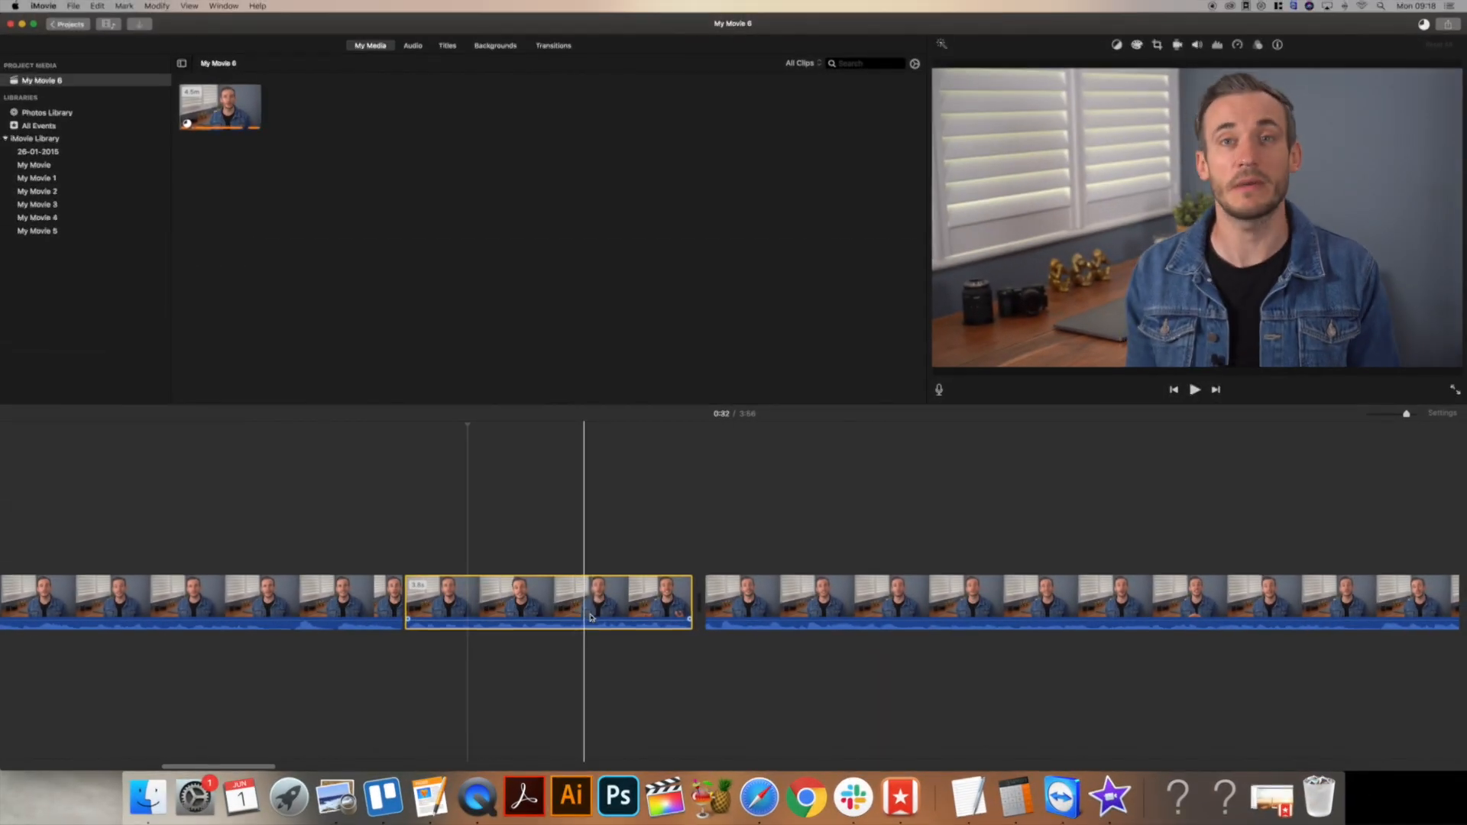
drag(1079, 25, 1076, 24)
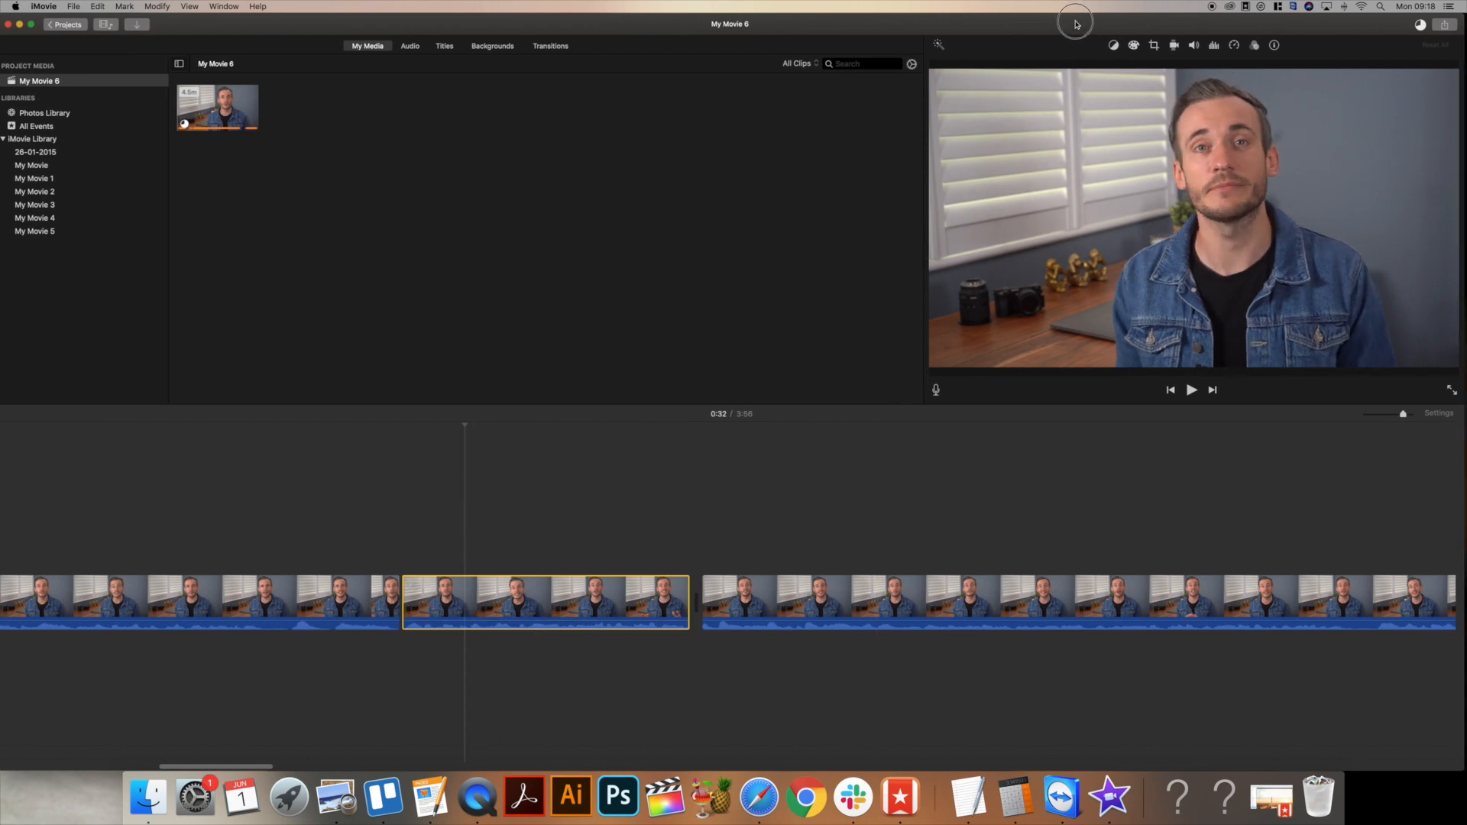
click(503, 596)
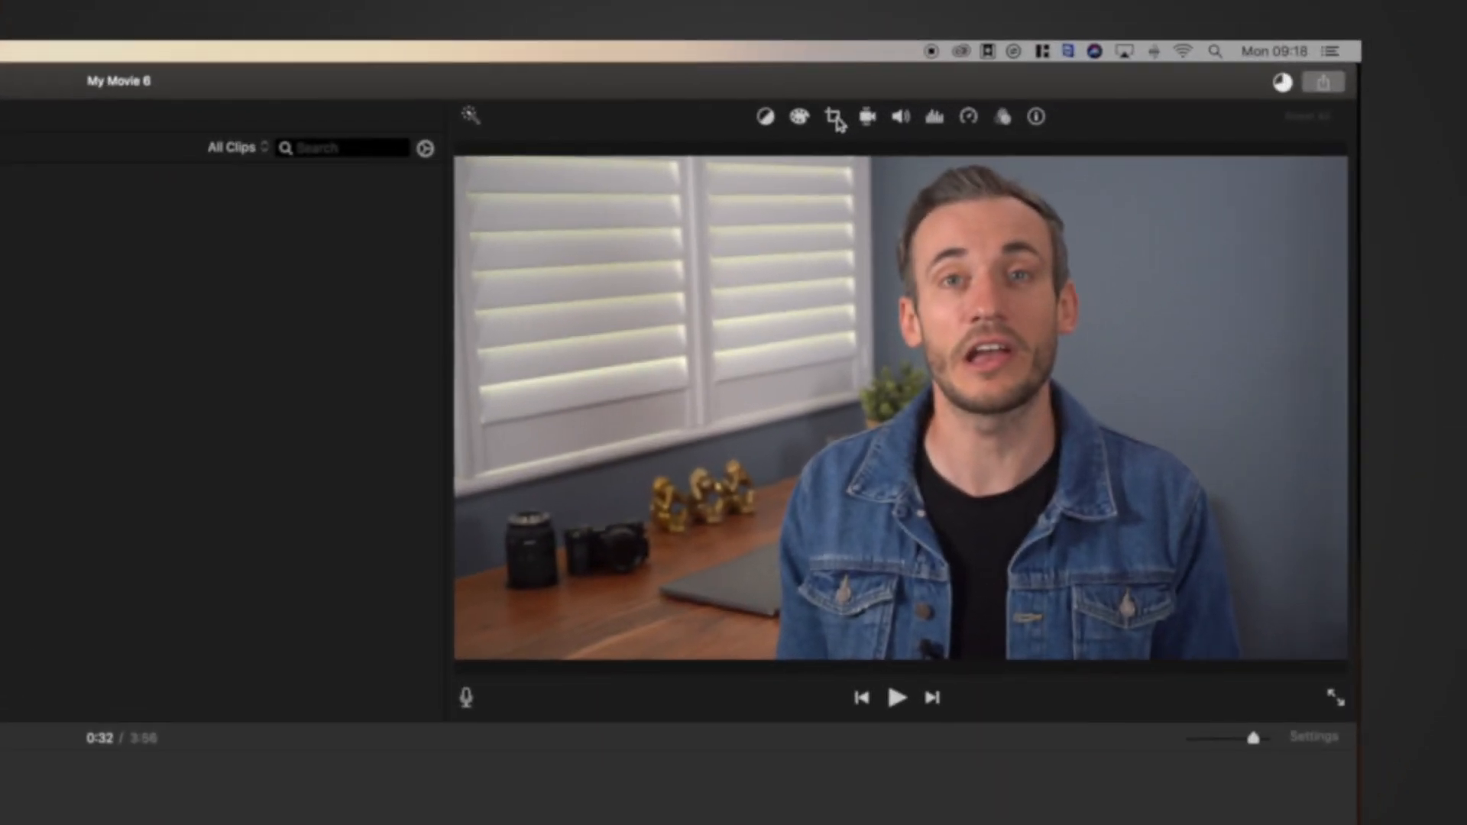
Crop the selected section with Crop to Fill, tightening the frame around the speaker towards the upper right of the image.
click(933, 97)
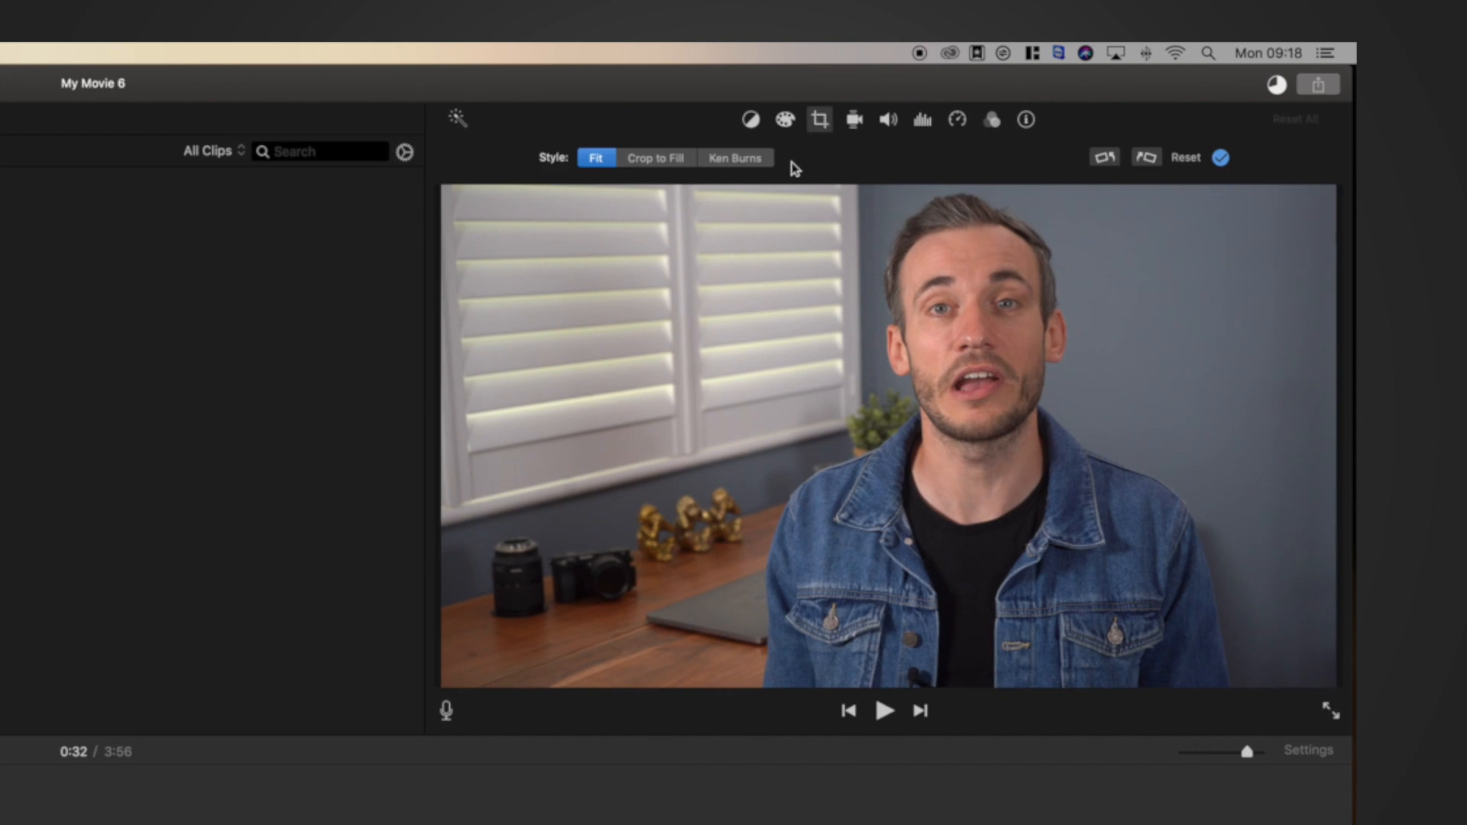
click(670, 163)
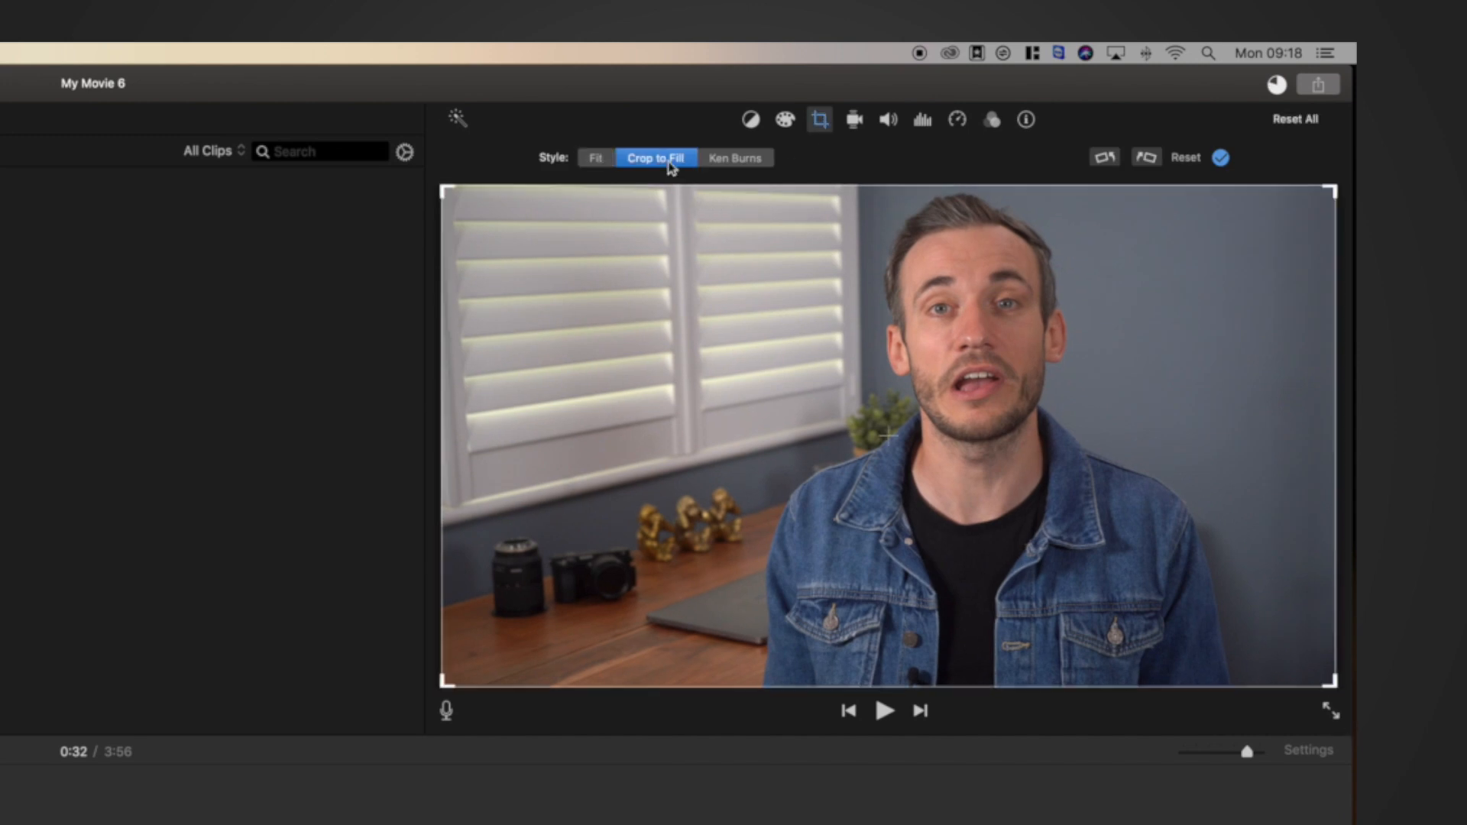
click(600, 165)
drag(466, 674, 563, 617)
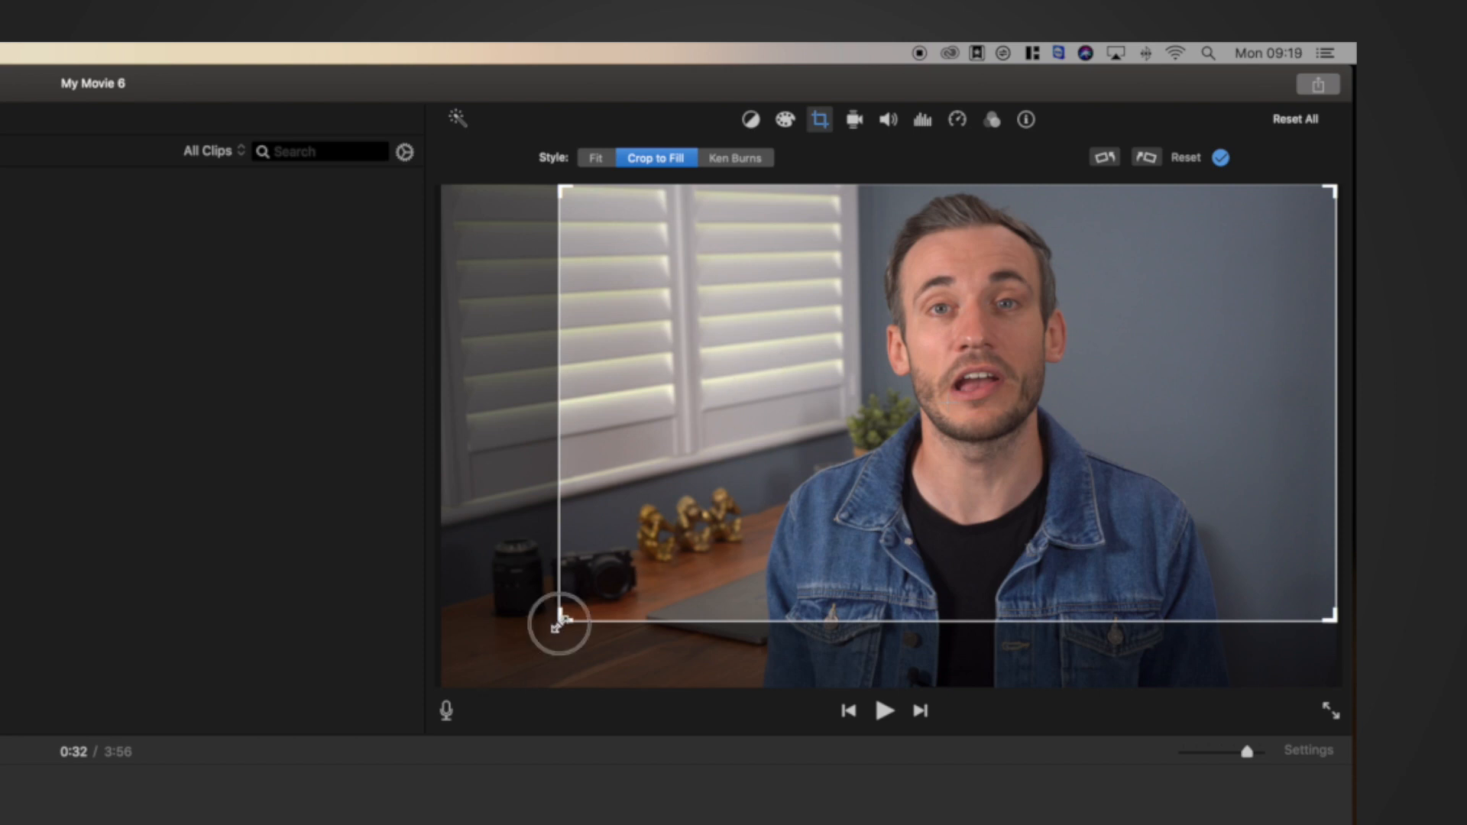
drag(558, 624, 549, 628)
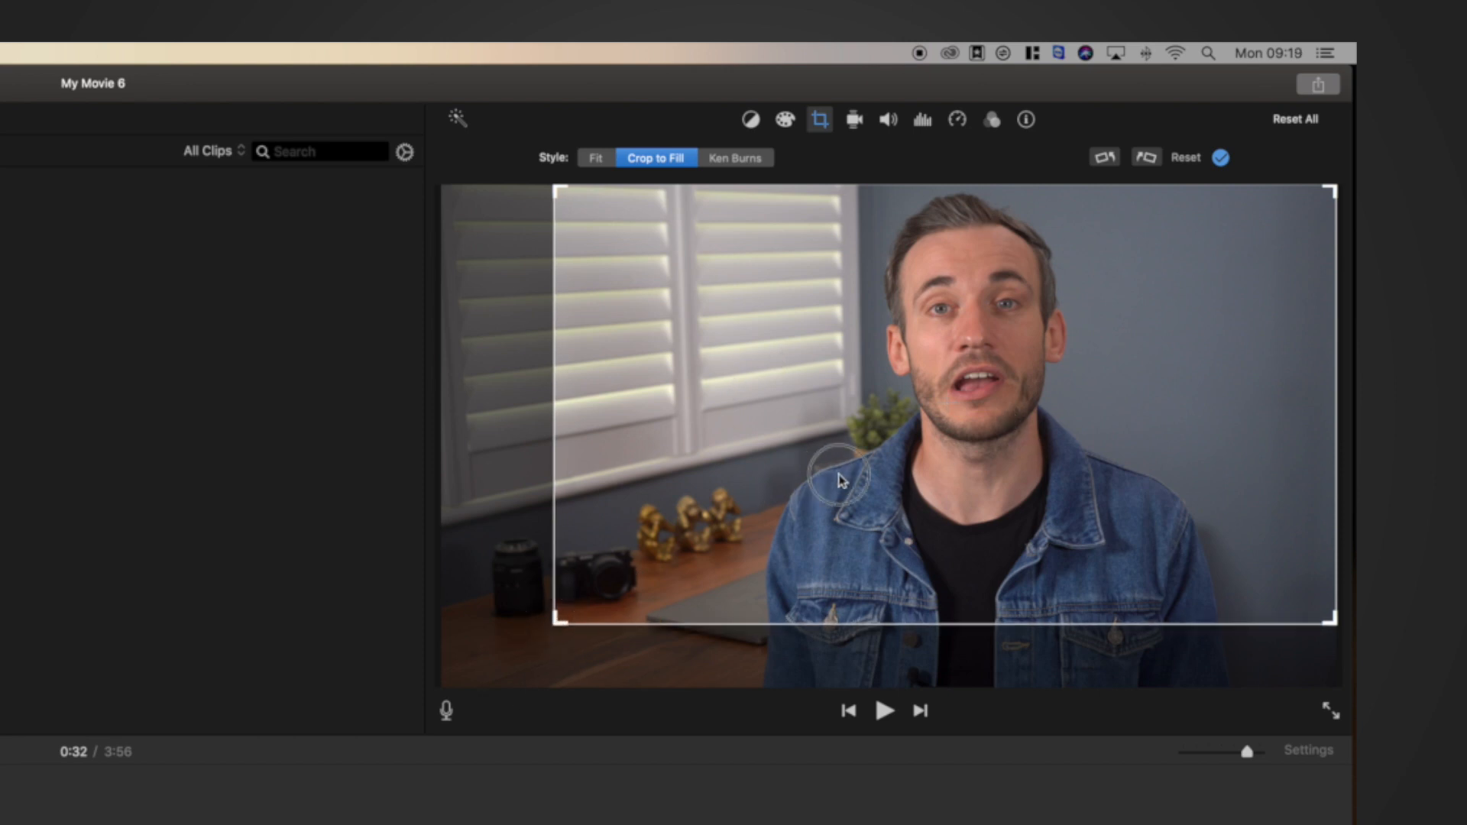
drag(563, 630, 583, 617)
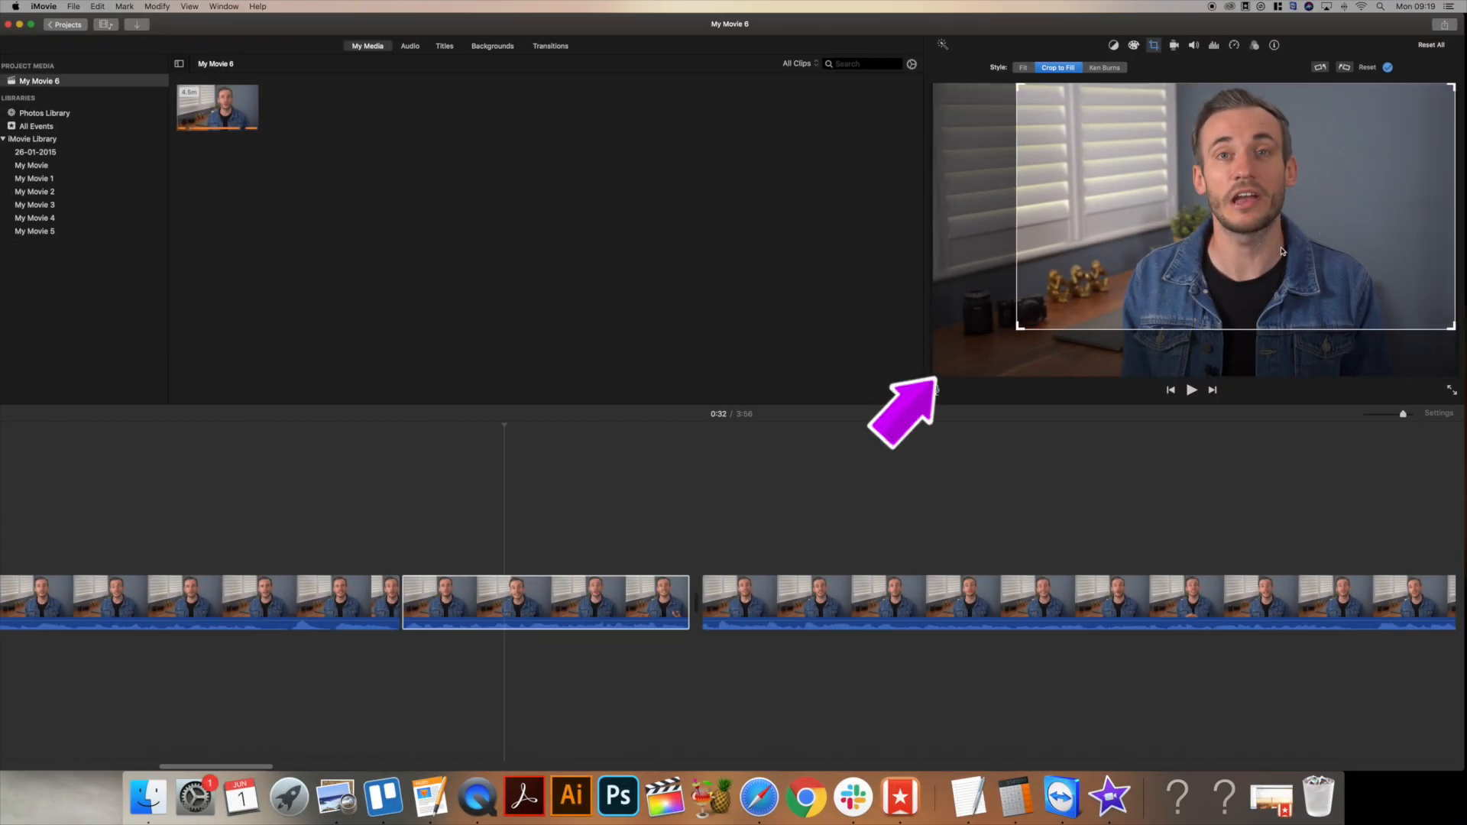
Play across the split at about 0:31 to compare the original and cropped framing.
click(355, 548)
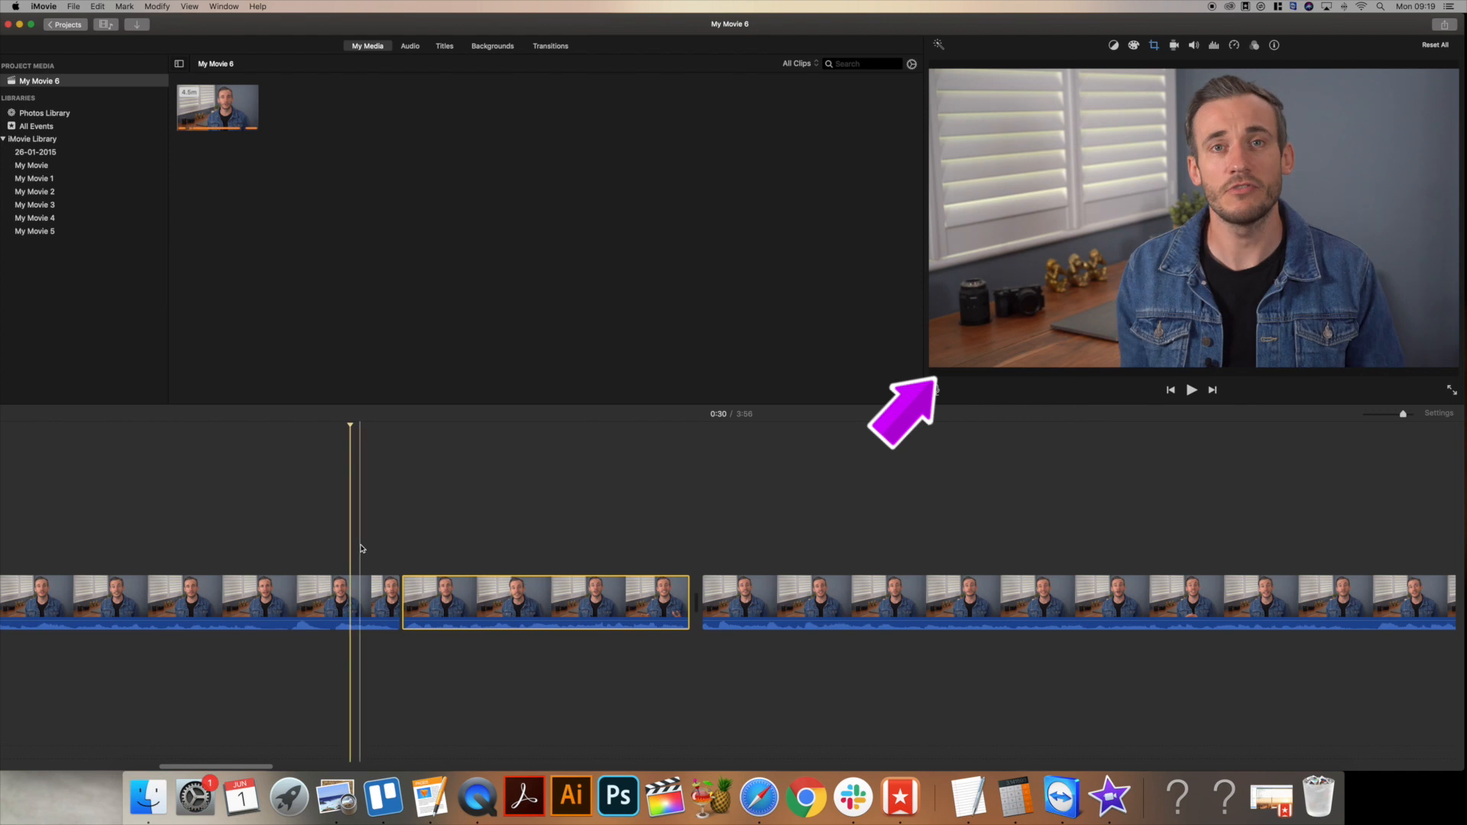
key(space)
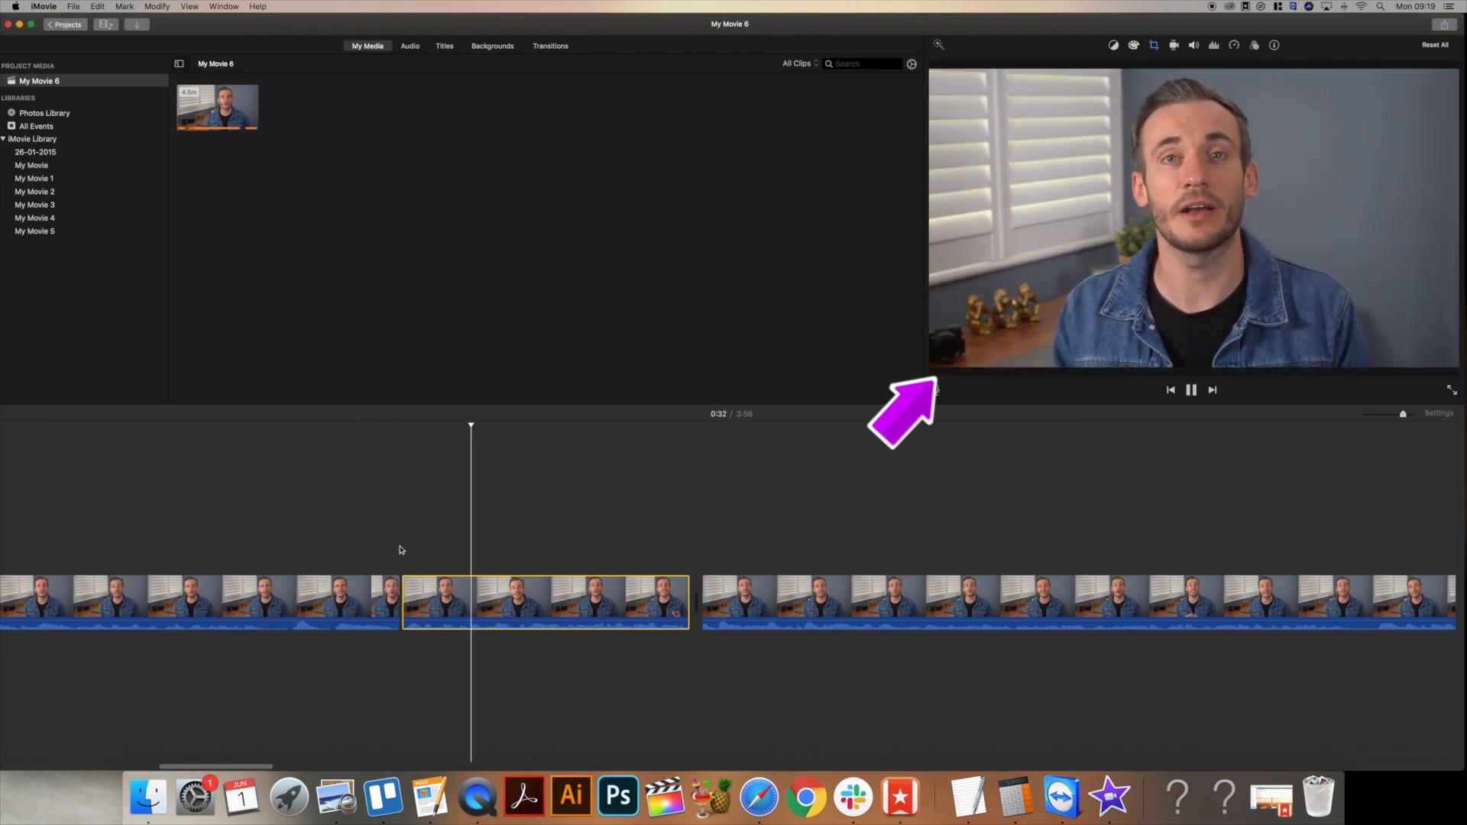
key(space)
Undo the crop on the short section and replay the transition at about 0:31 without it.
key(super+c)
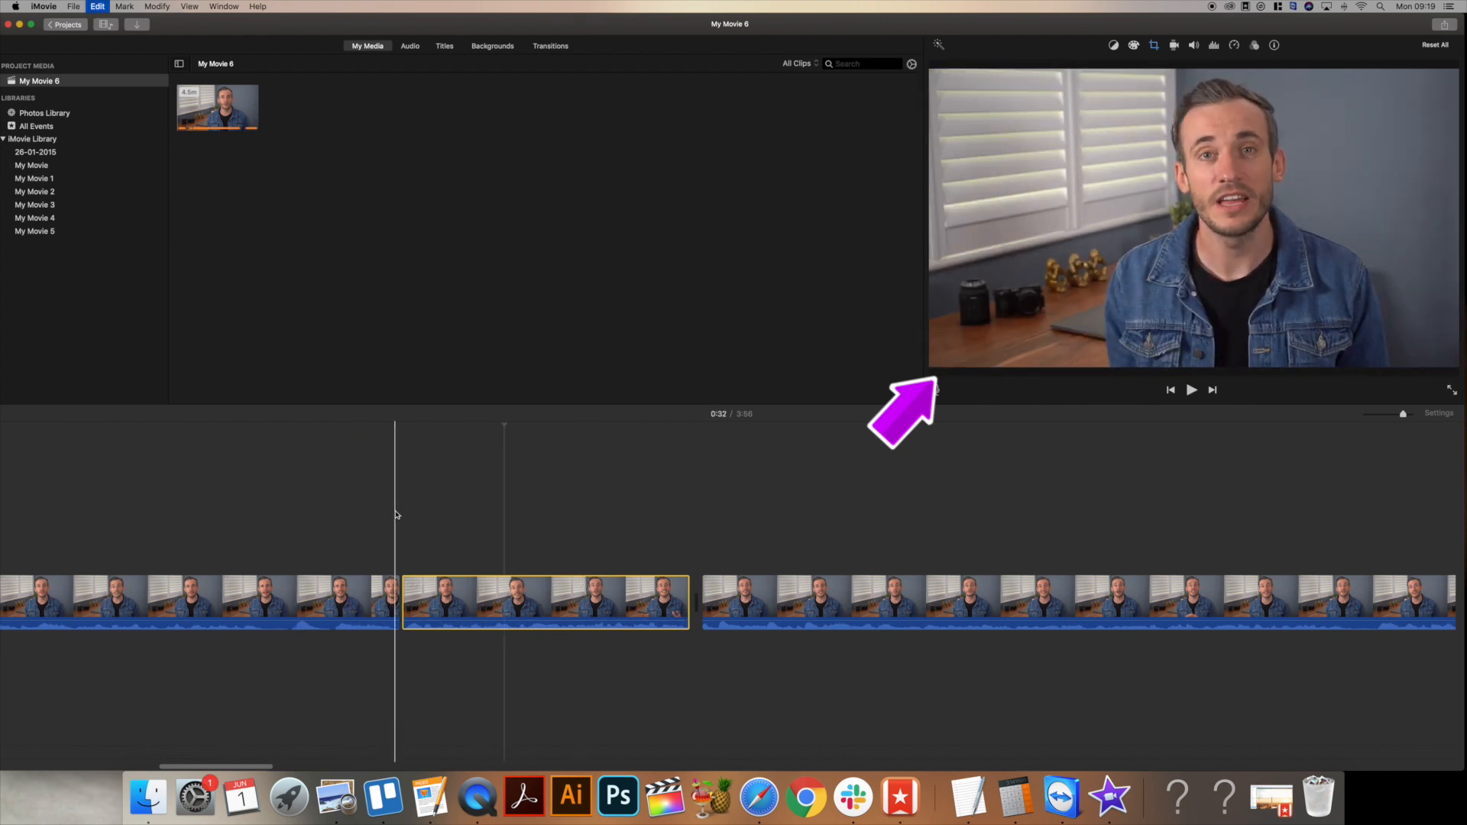
key(space)
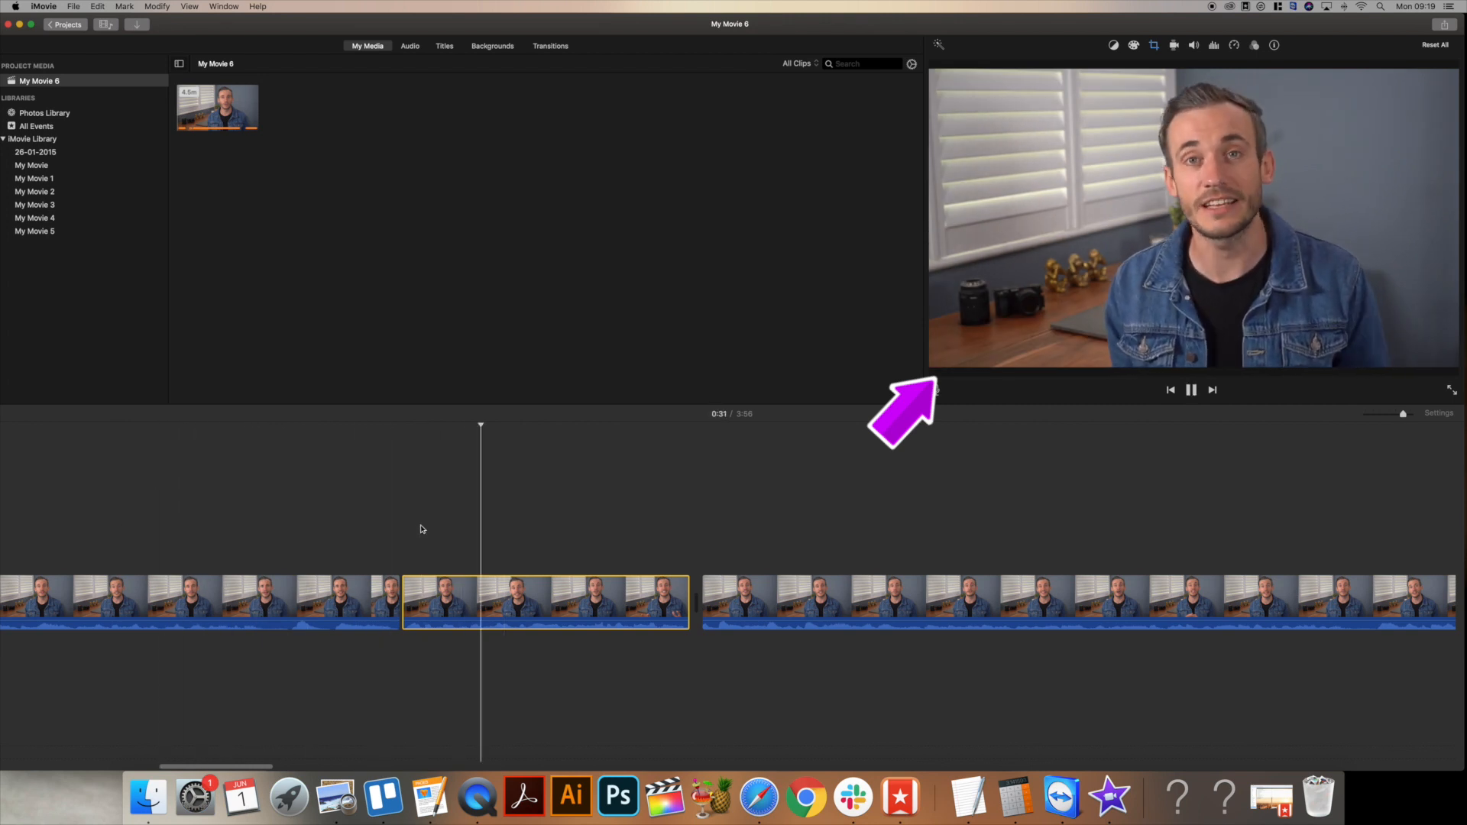
key(space)
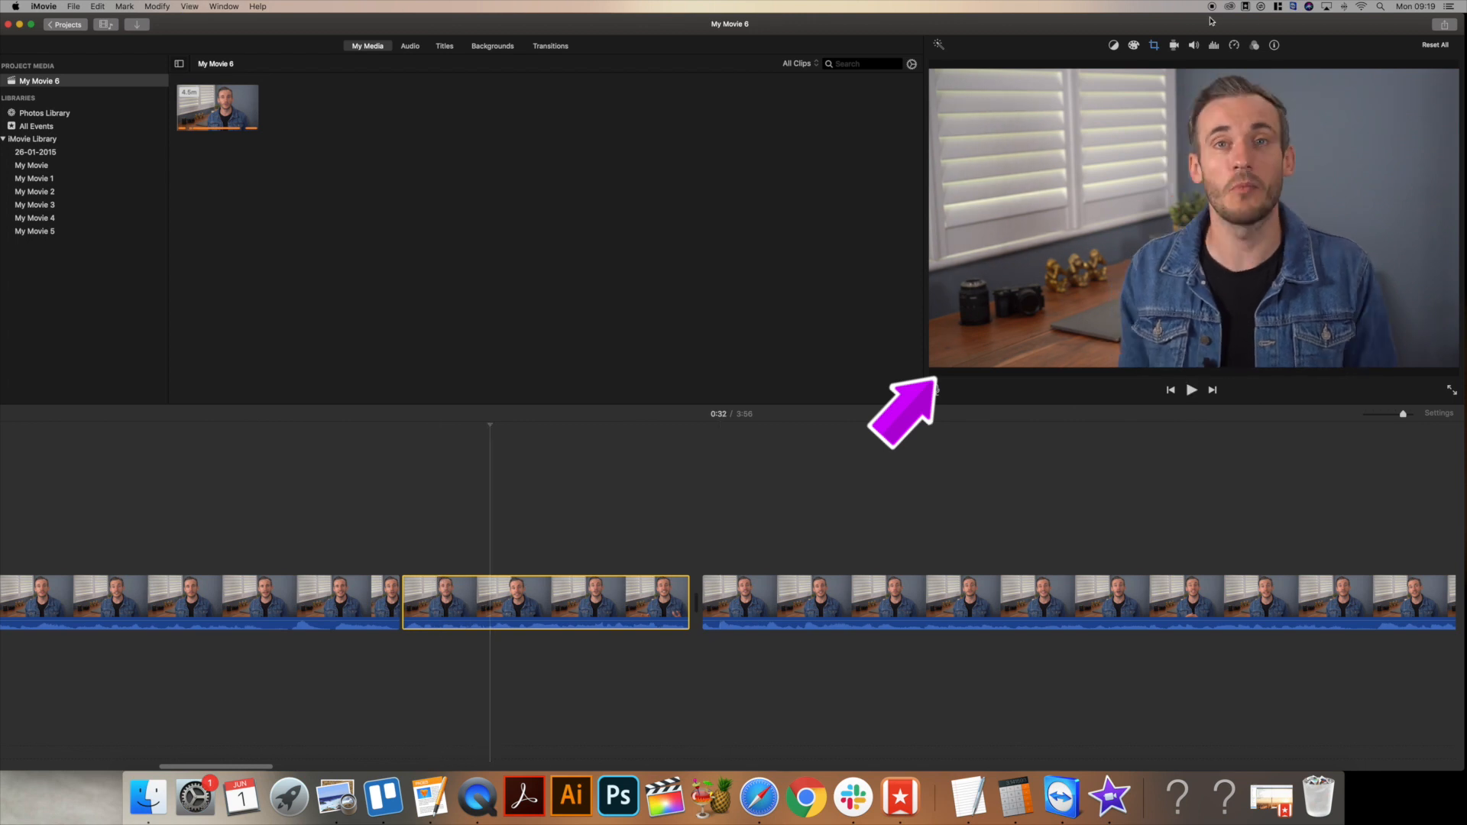
click(239, 492)
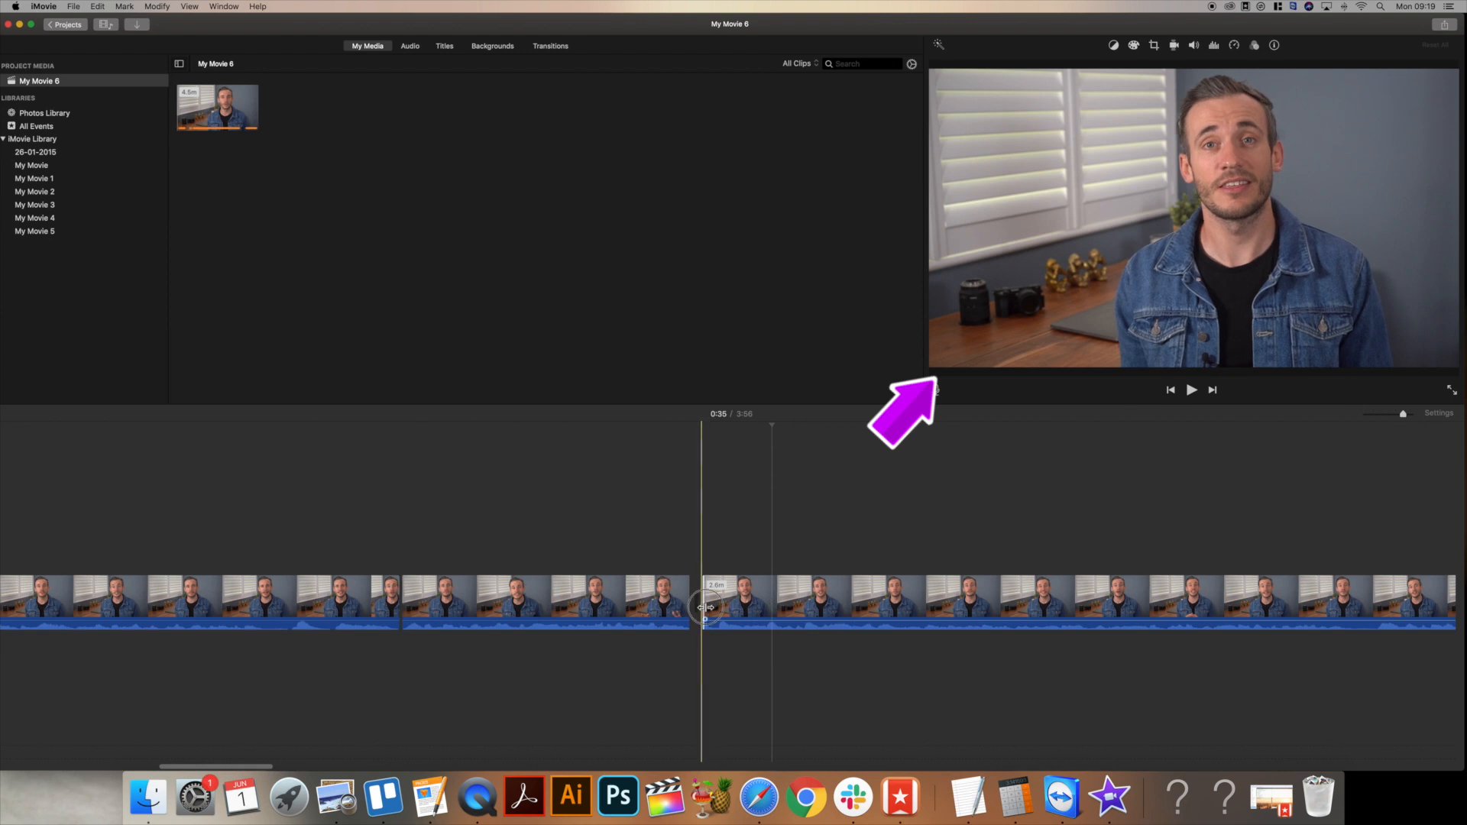
Trim the start of the clip that follows the cut at about 0:35.
drag(706, 607, 702, 607)
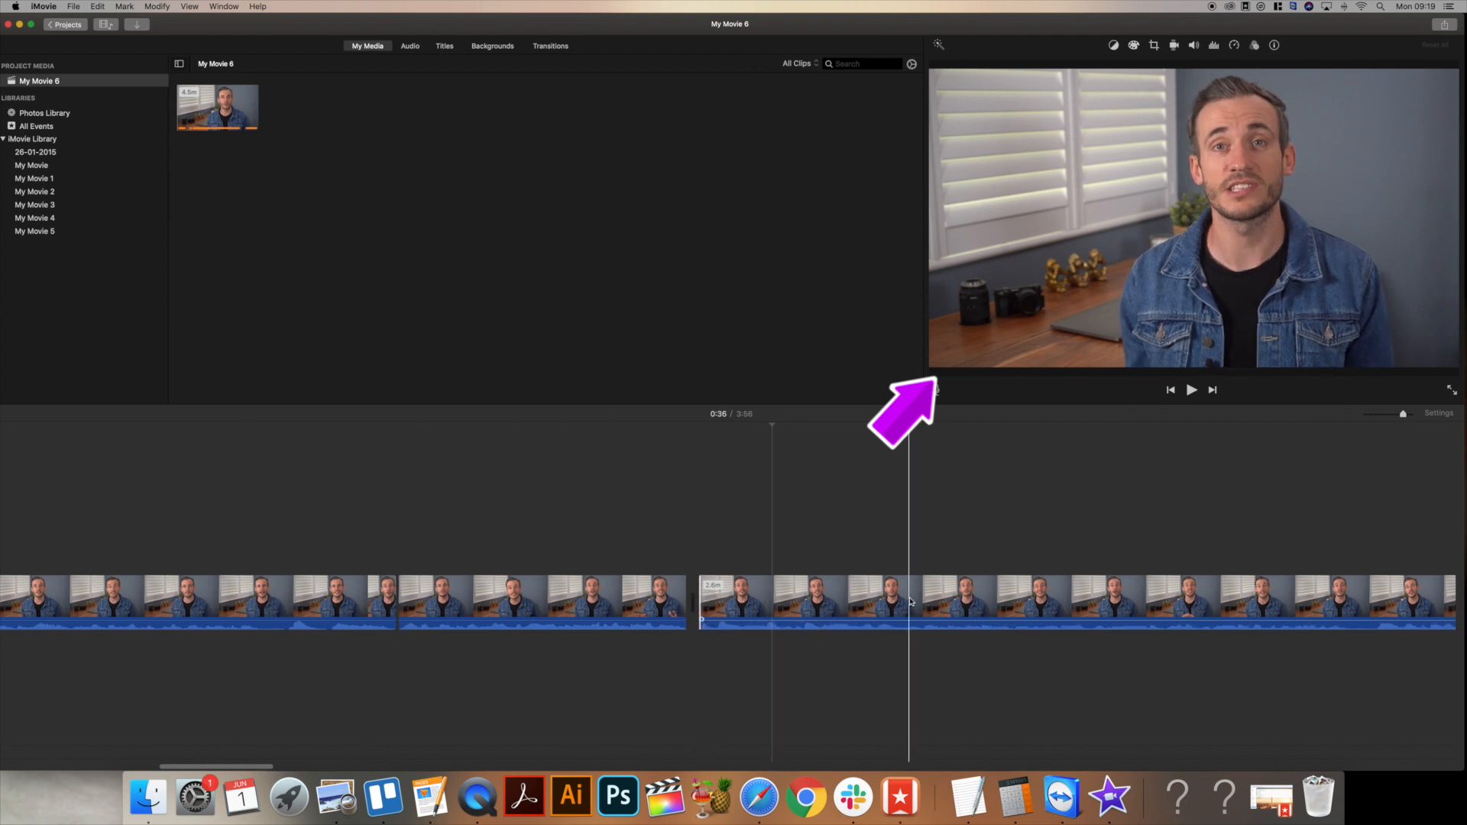
scroll(910, 601, right, 5)
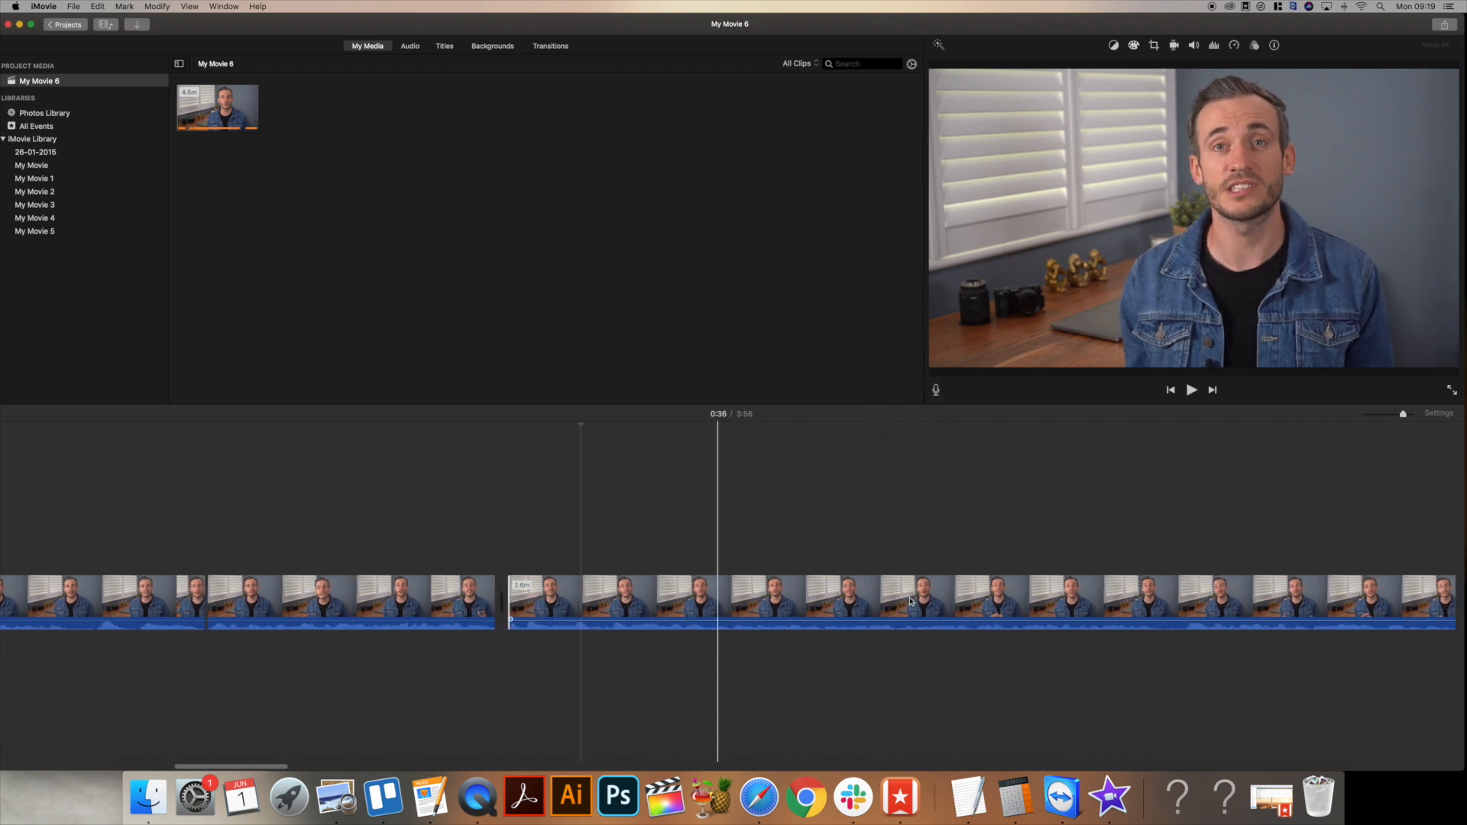
Play the long clip further along, around 1:33, and split it at about 1:32.
click(1382, 415)
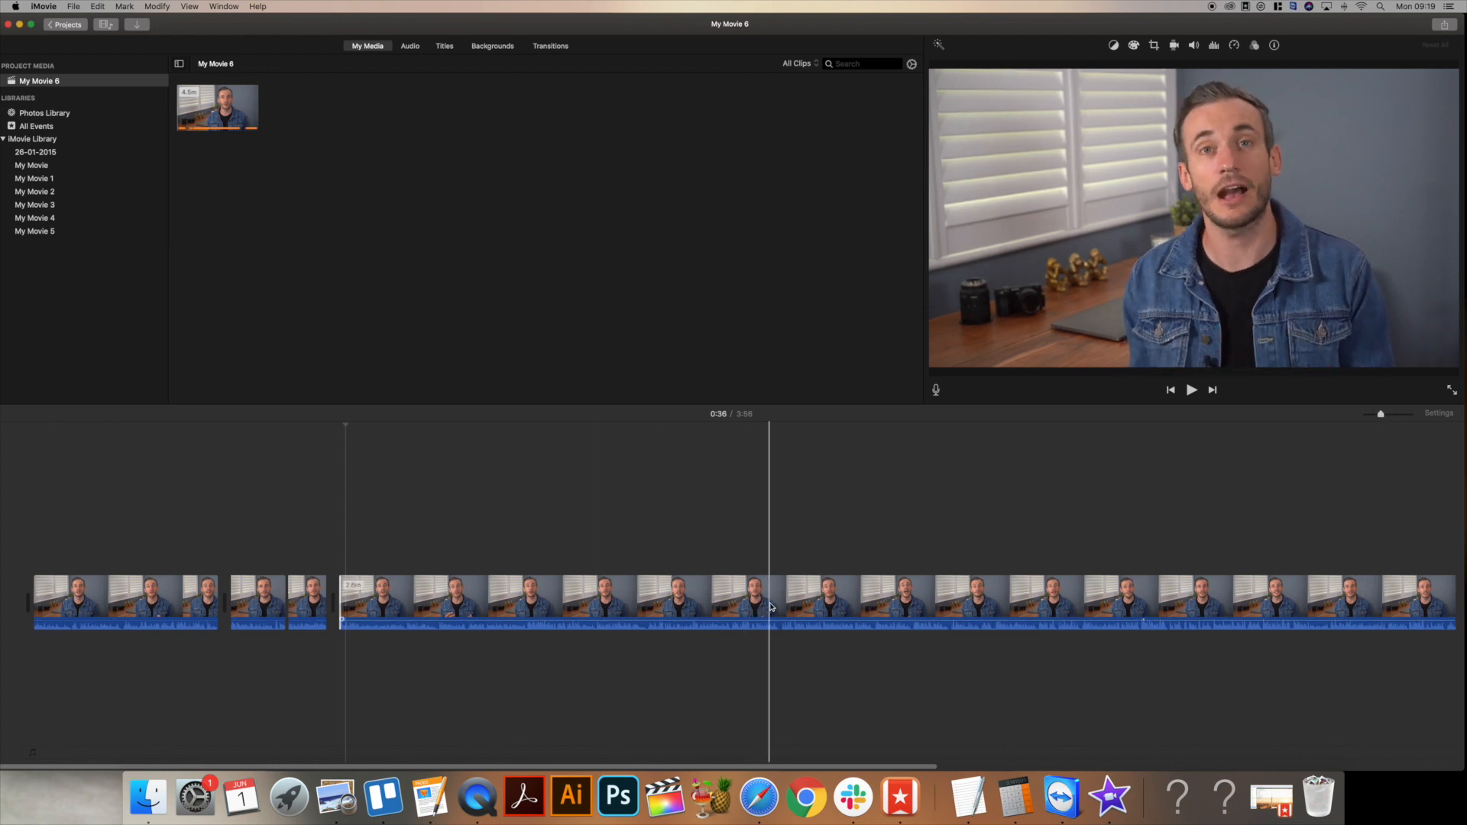
key(space)
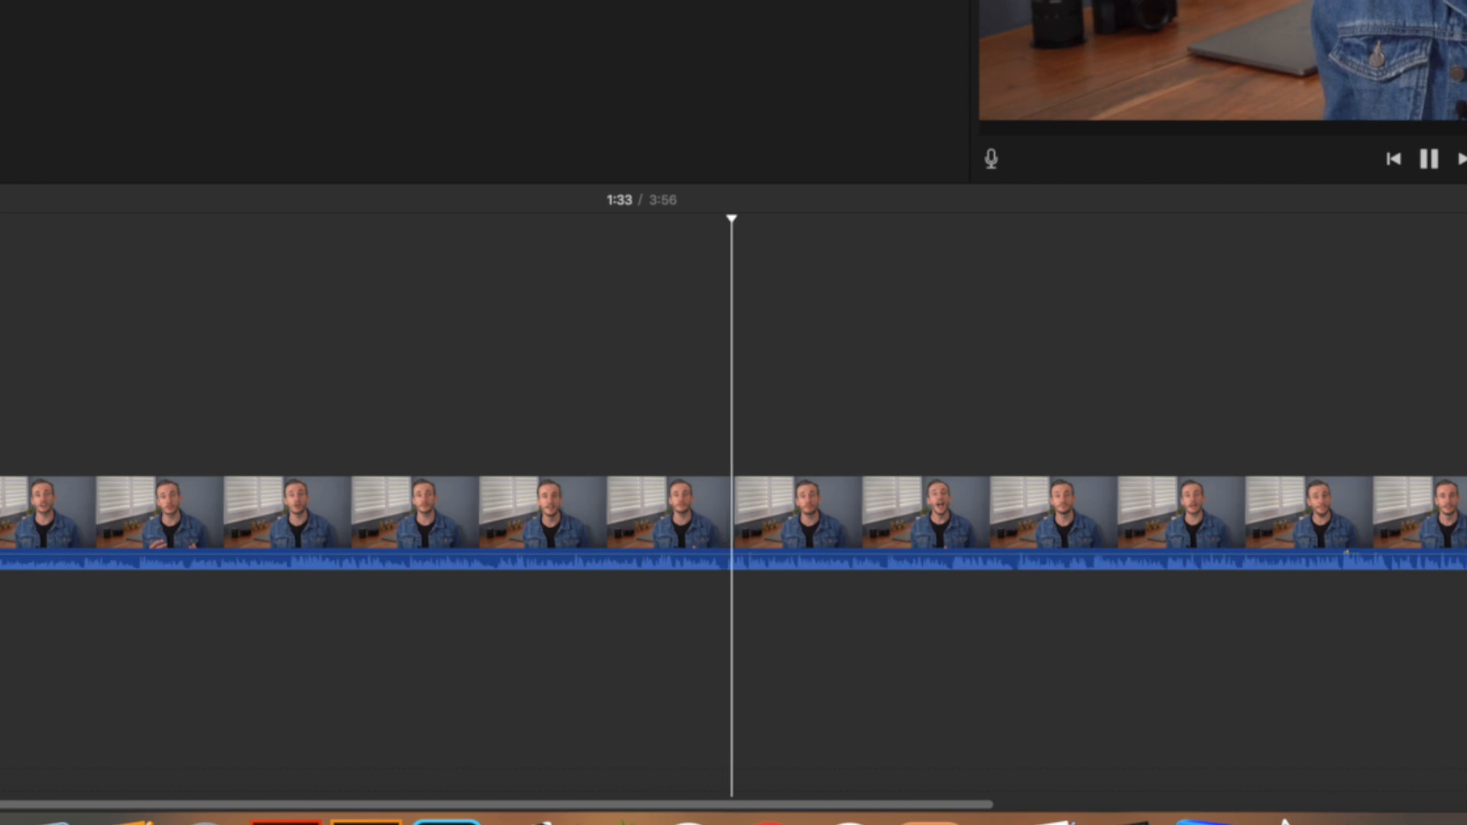
key(space)
key(super+equal)
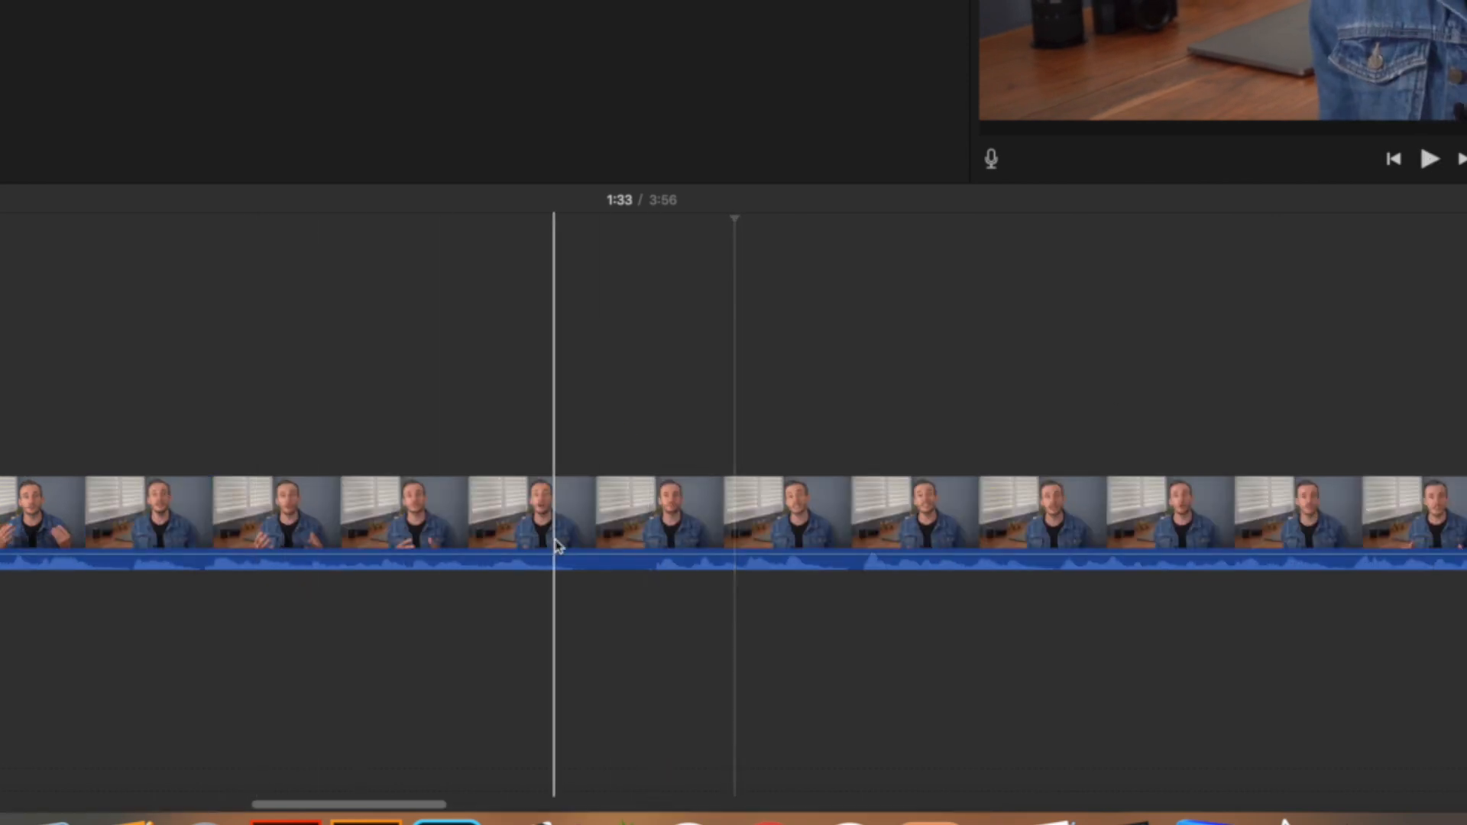
click(566, 539)
key(super+b)
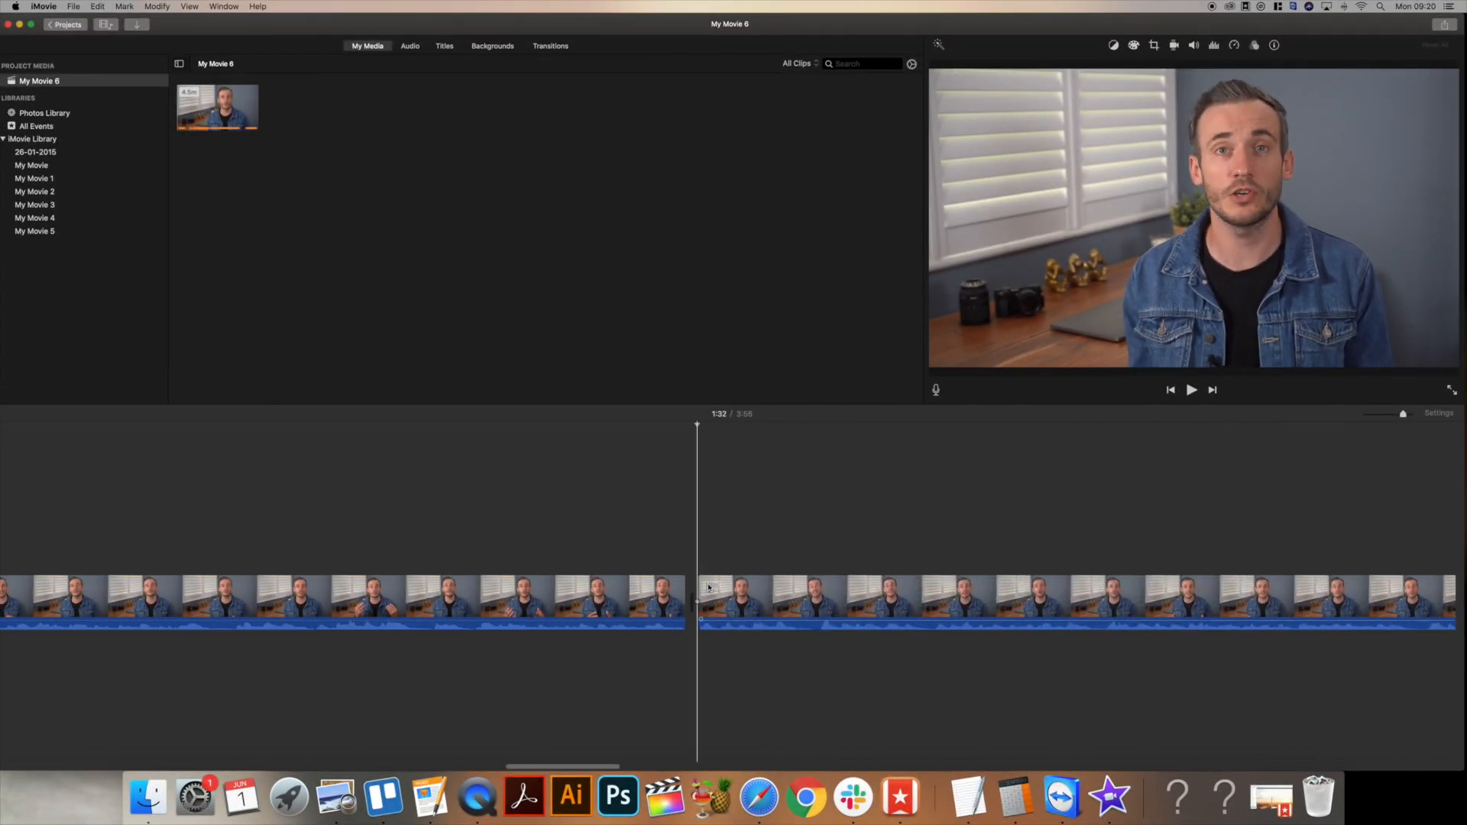
Play across the cut at about 1:32 and split the following clip at about 1:37, selecting the section in between.
click(511, 425)
key(space)
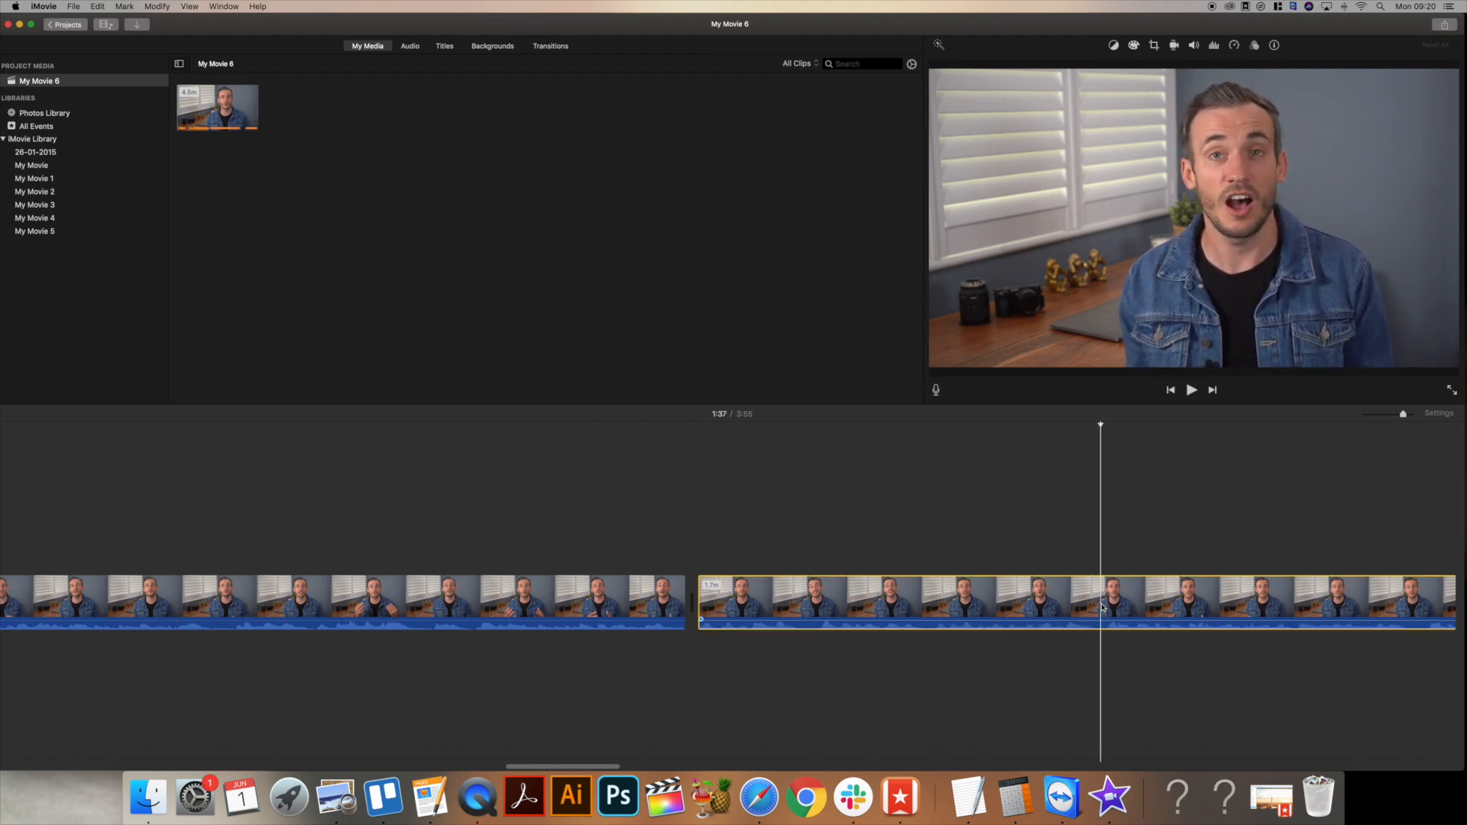
key(super+b)
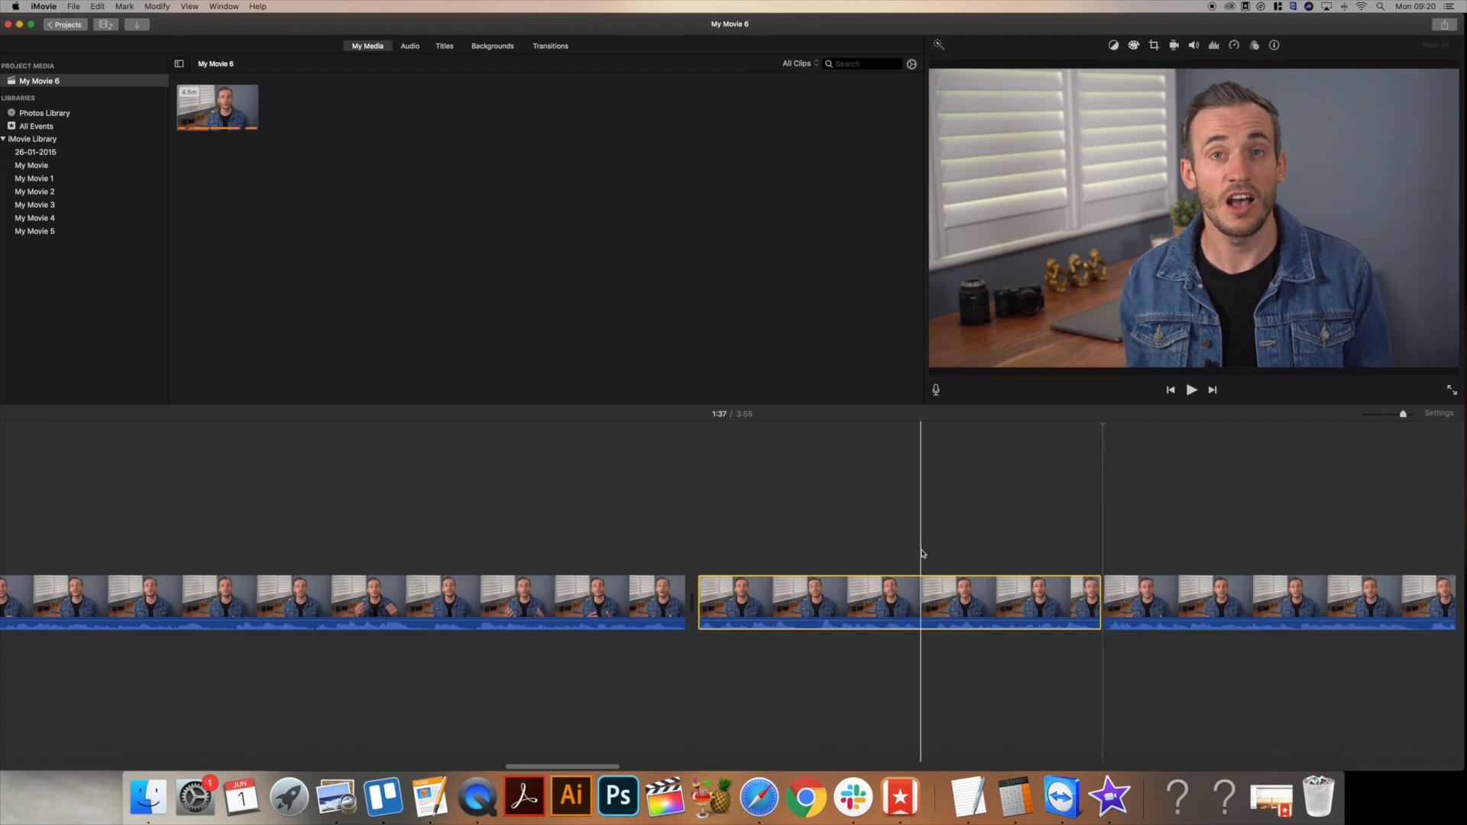
Crop the section between about 1:32 and 1:37 with Crop to Fill, tightening the frame around the speaker towards the upper right of the image.
click(1154, 45)
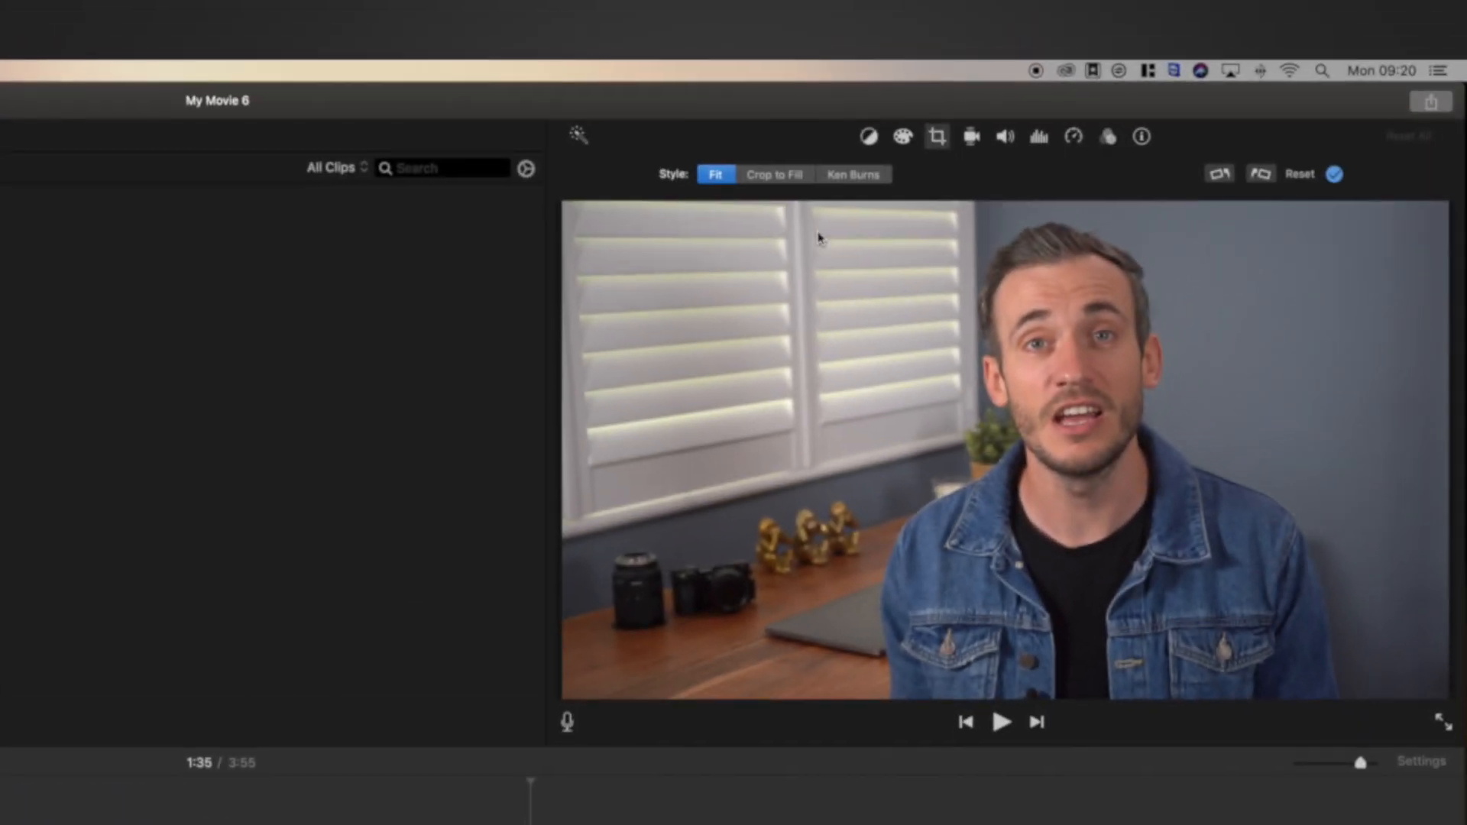
click(754, 181)
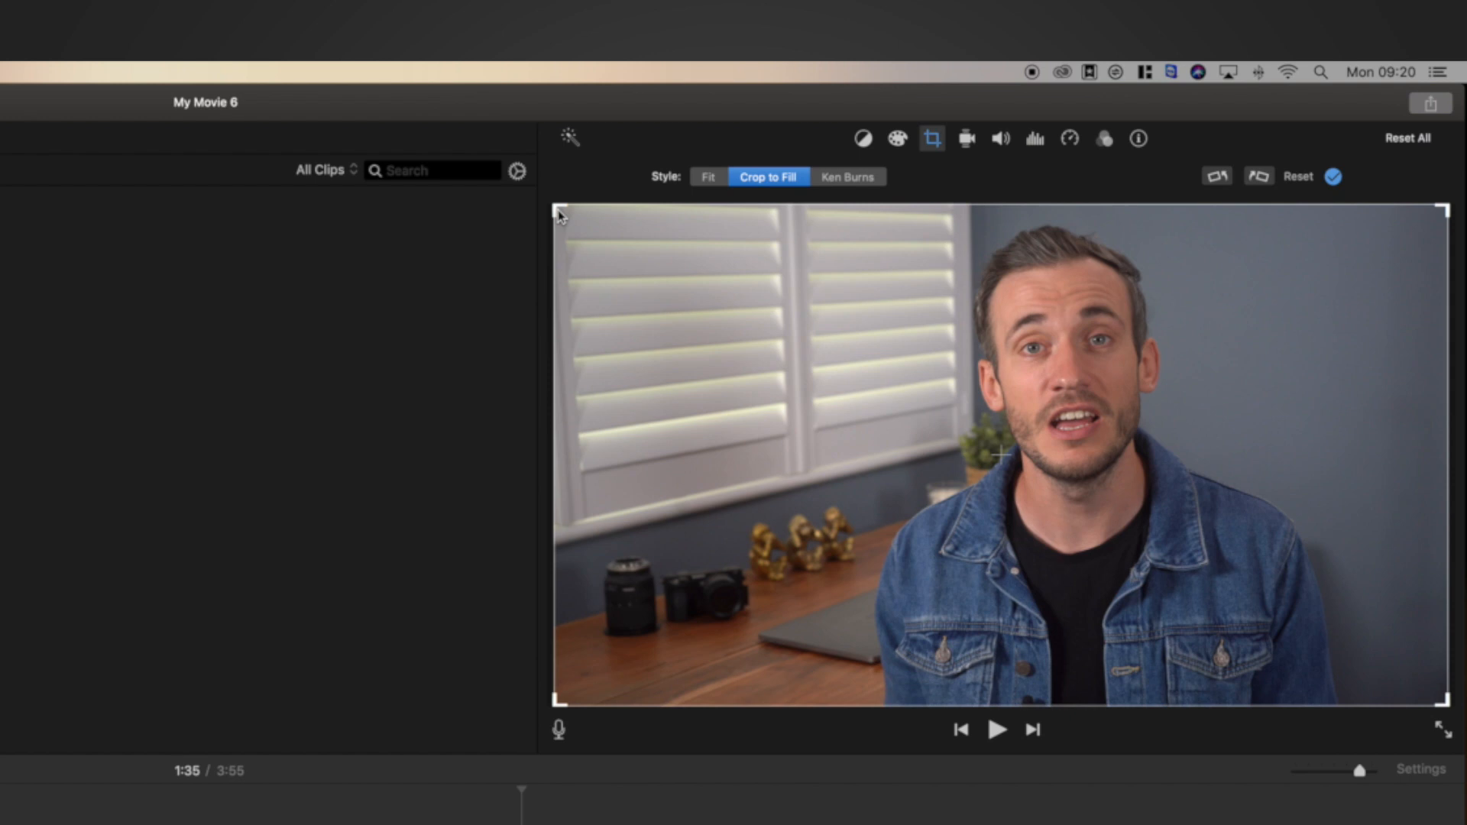
drag(558, 208, 727, 305)
drag(915, 481, 915, 371)
drag(1396, 336, 1378, 336)
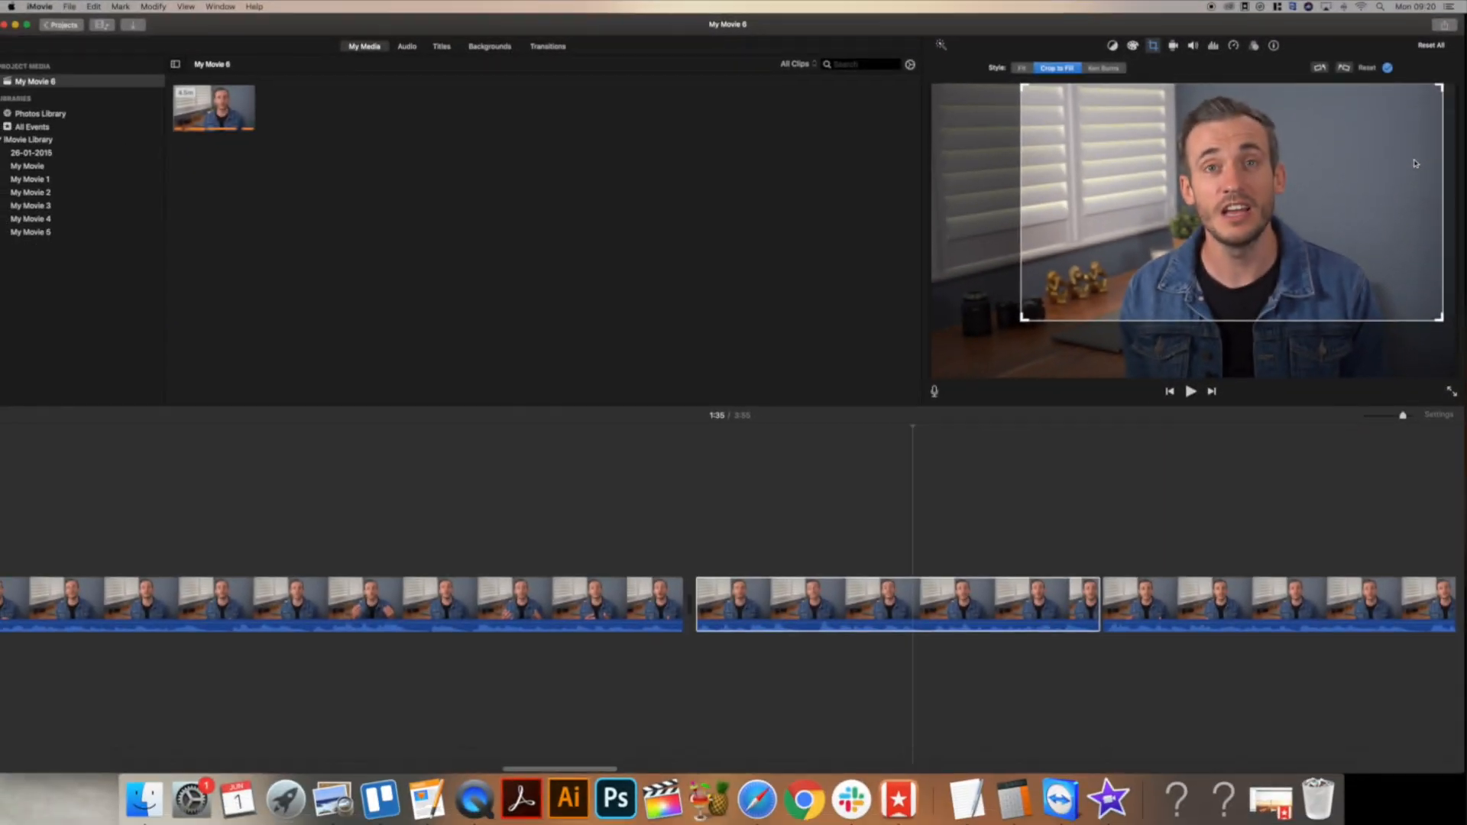
Play from about 1:31 through the cropped section to about 1:37 to check how the tighter framing disguises the cut.
click(620, 539)
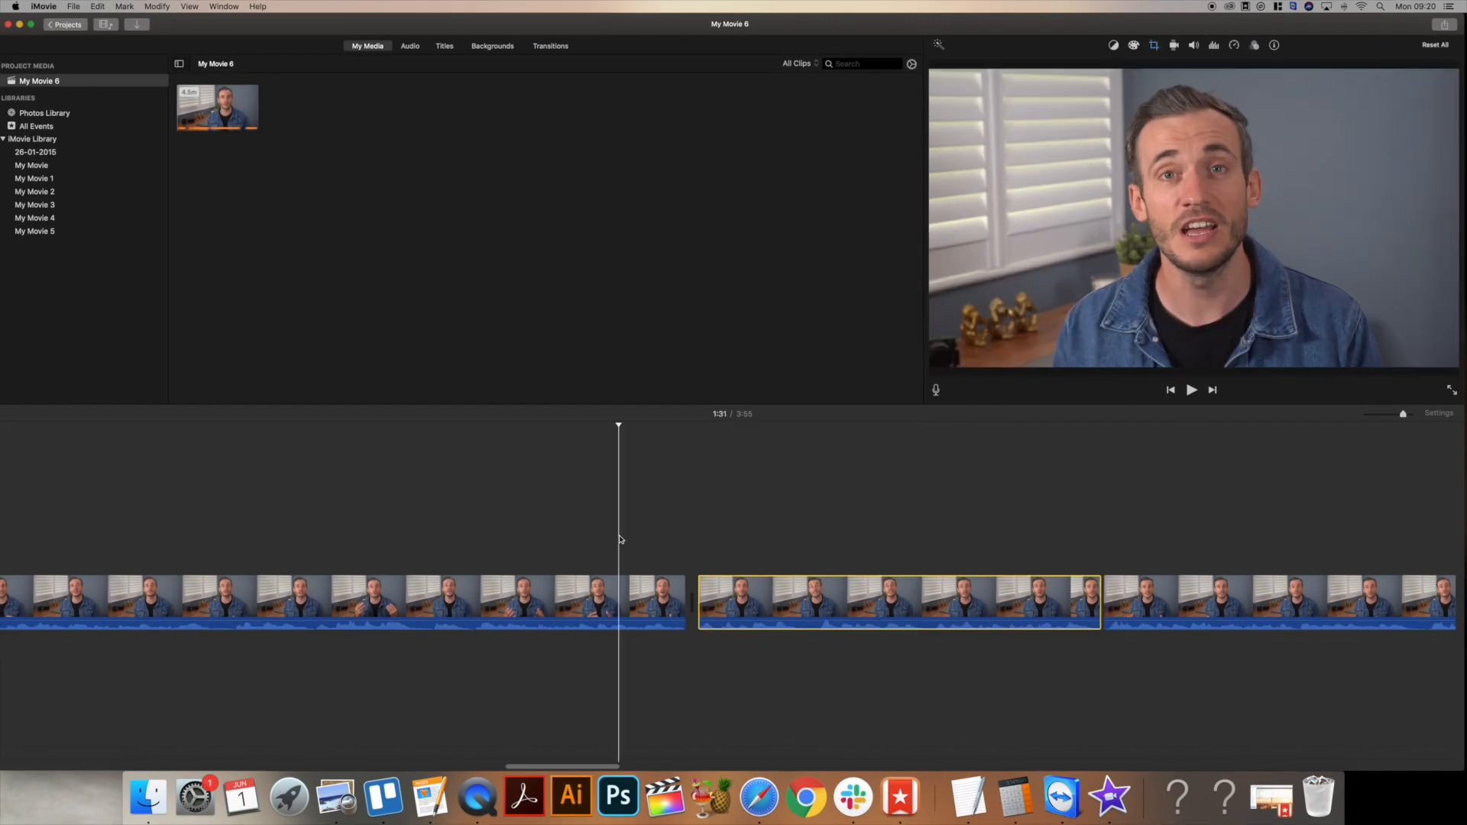
key(space)
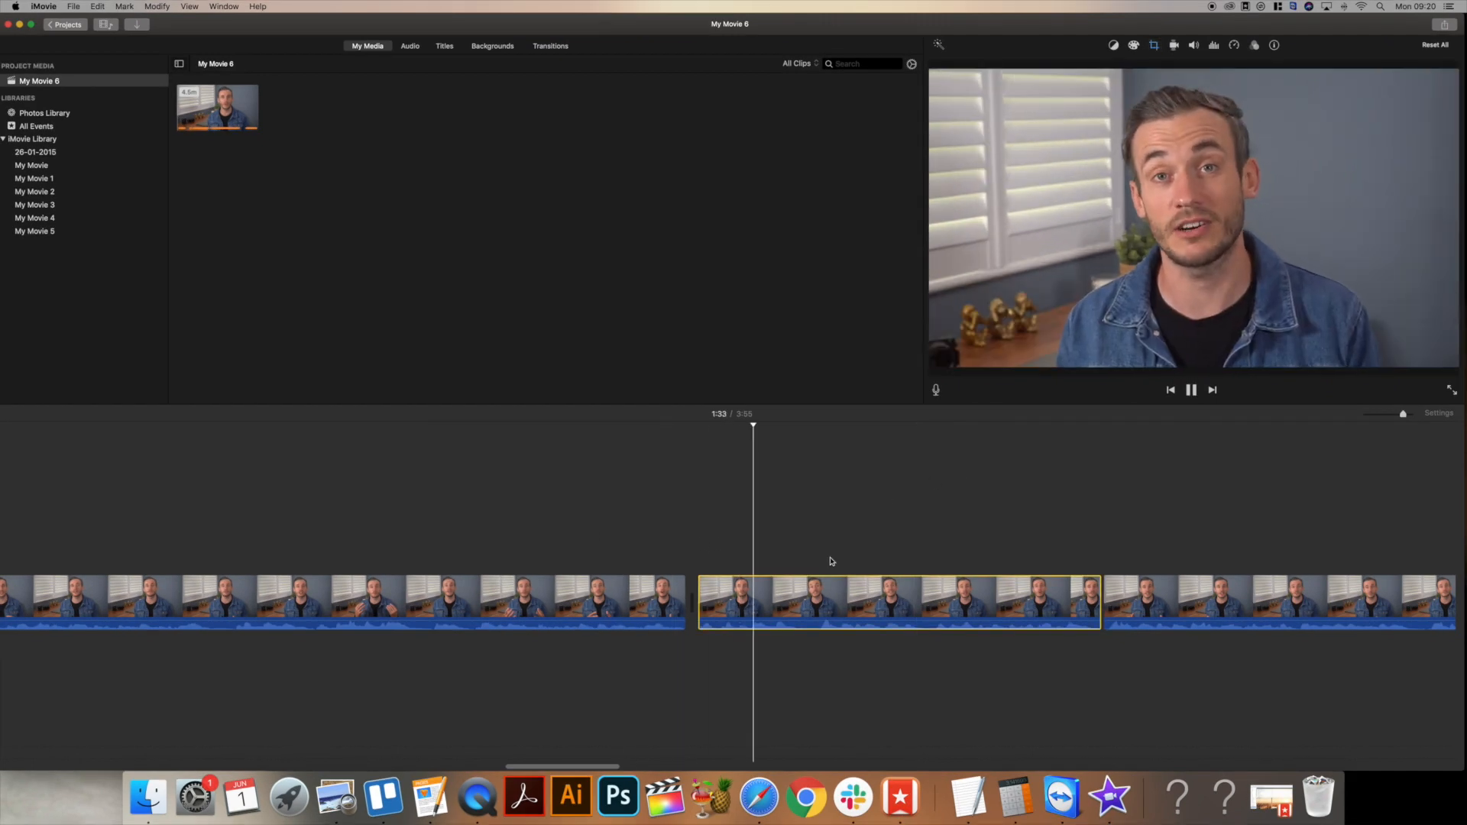
scroll(831, 563, right, 3)
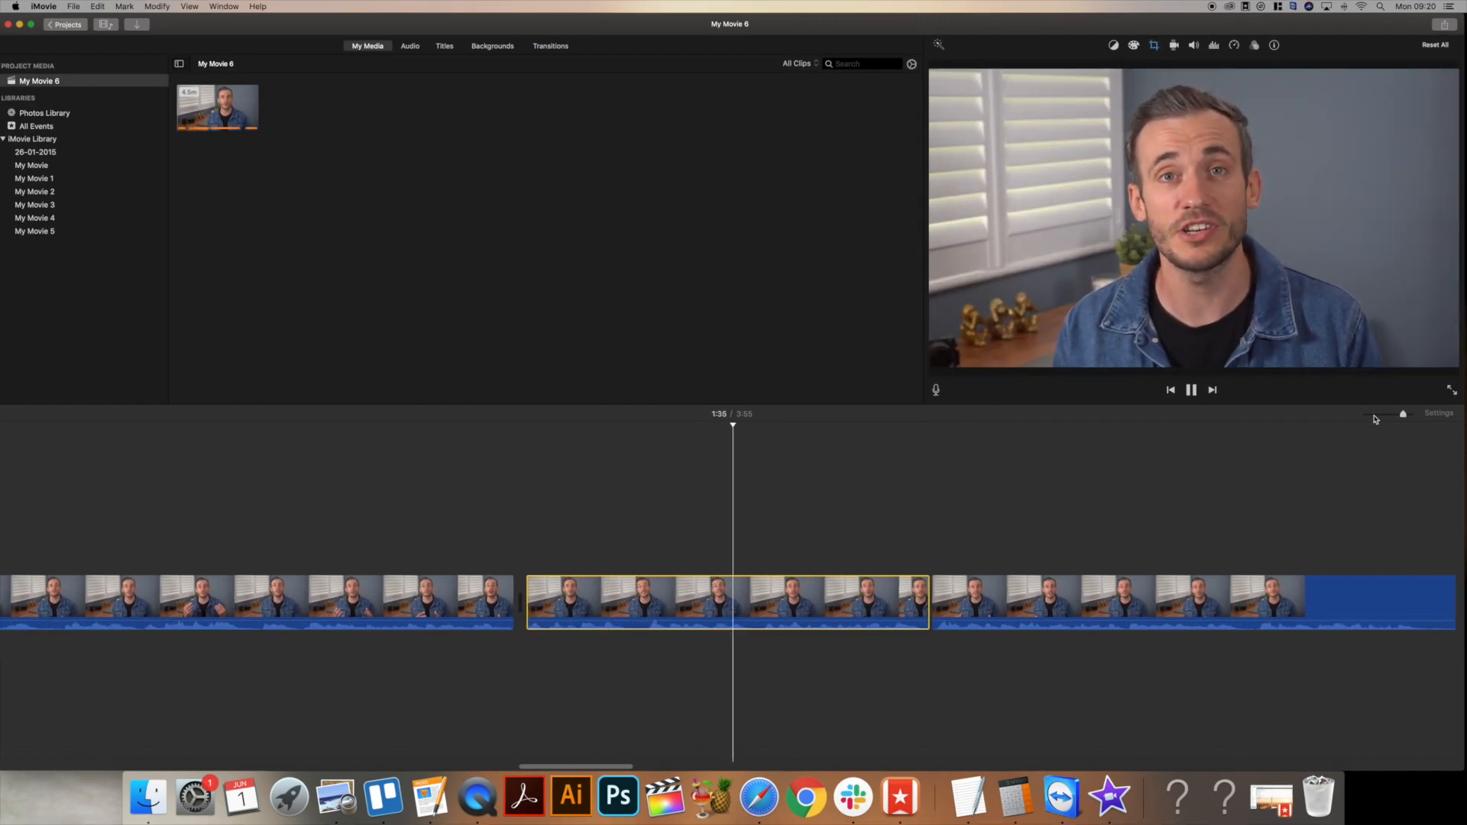
key(super+minus)
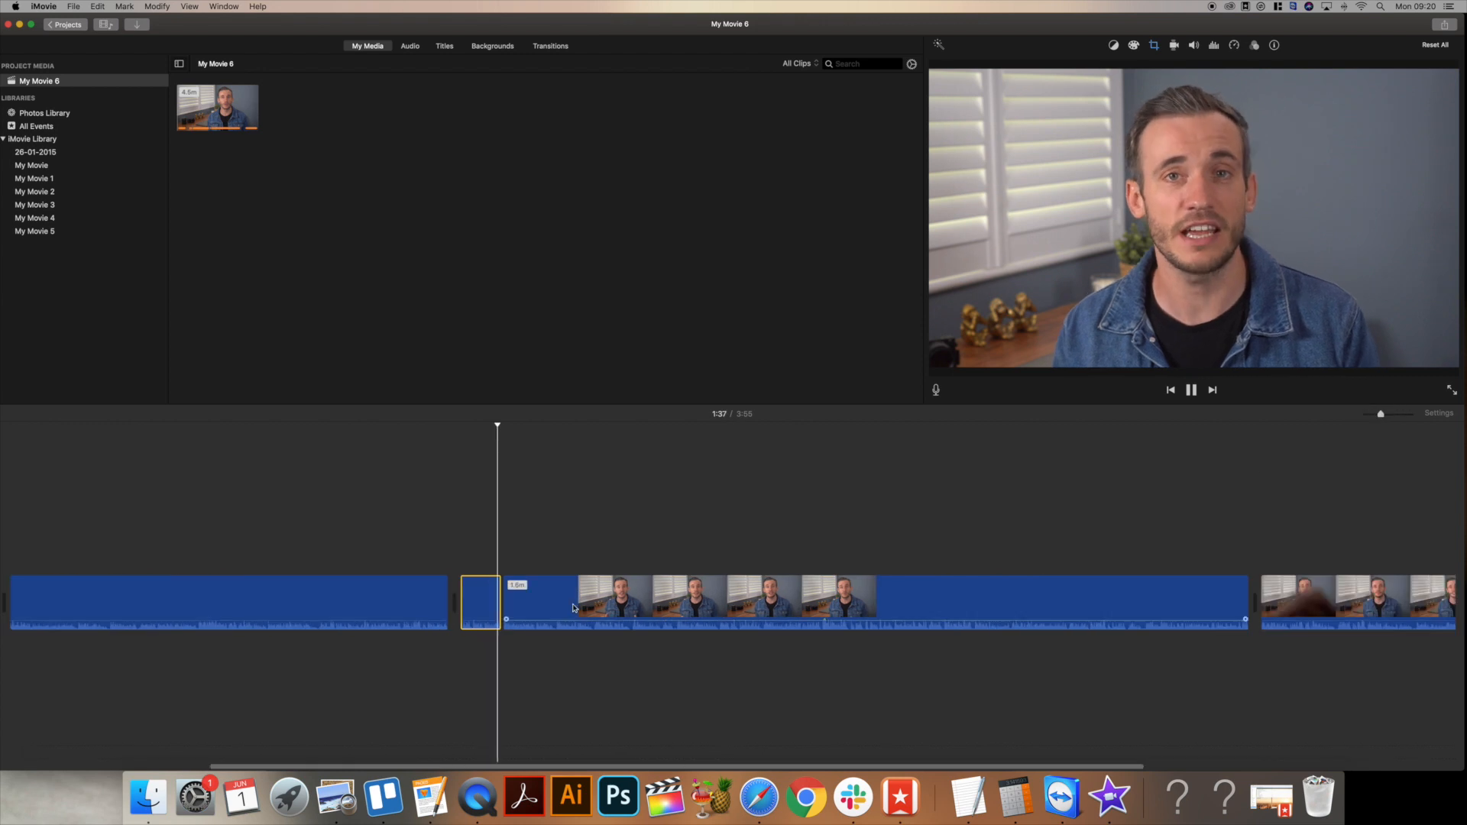
key(space)
Trim the start of the clip directly after the cropped section, at about 1:37.
click(1394, 414)
drag(1393, 416, 1411, 414)
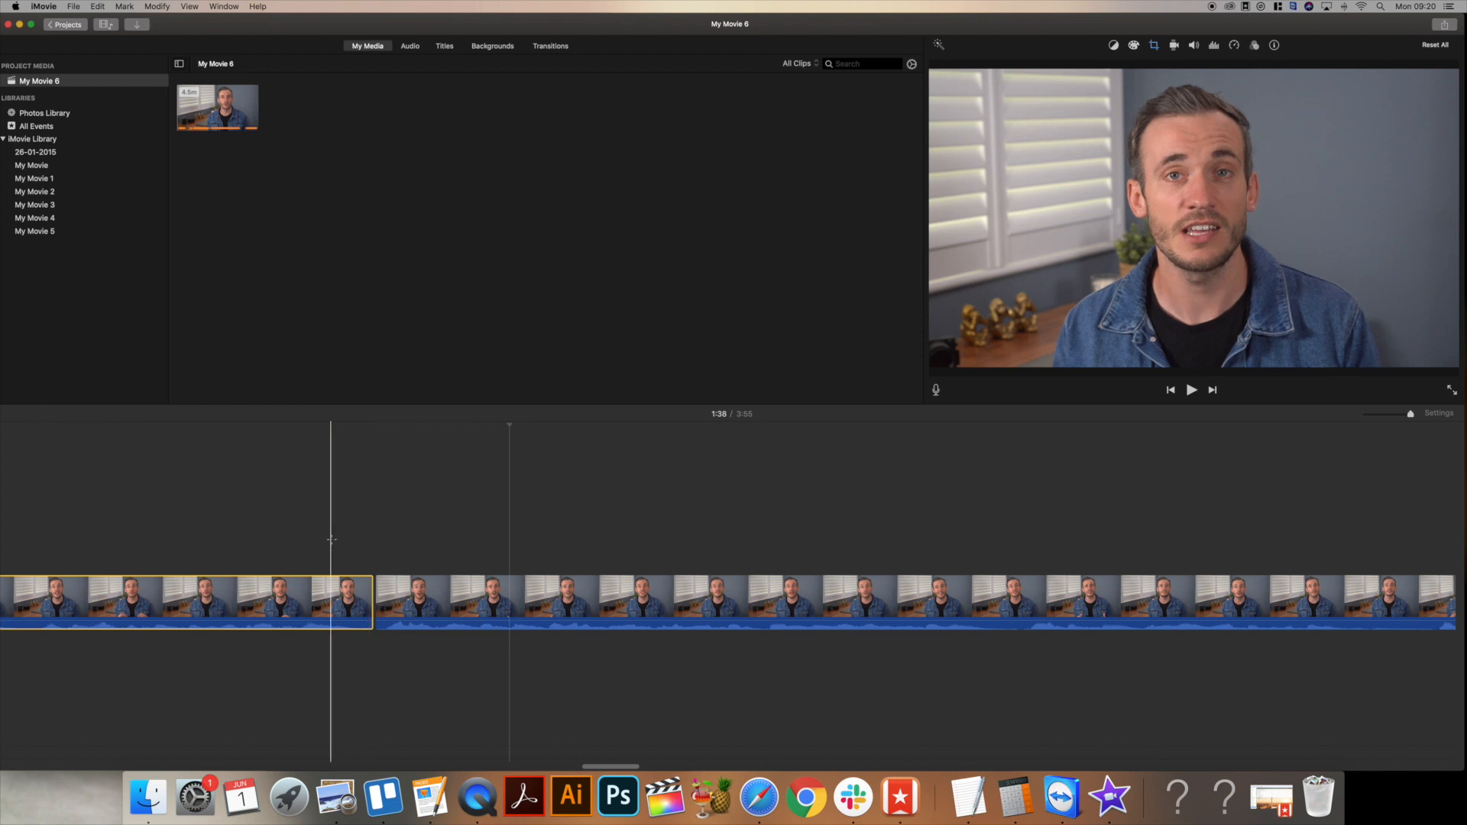
click(330, 539)
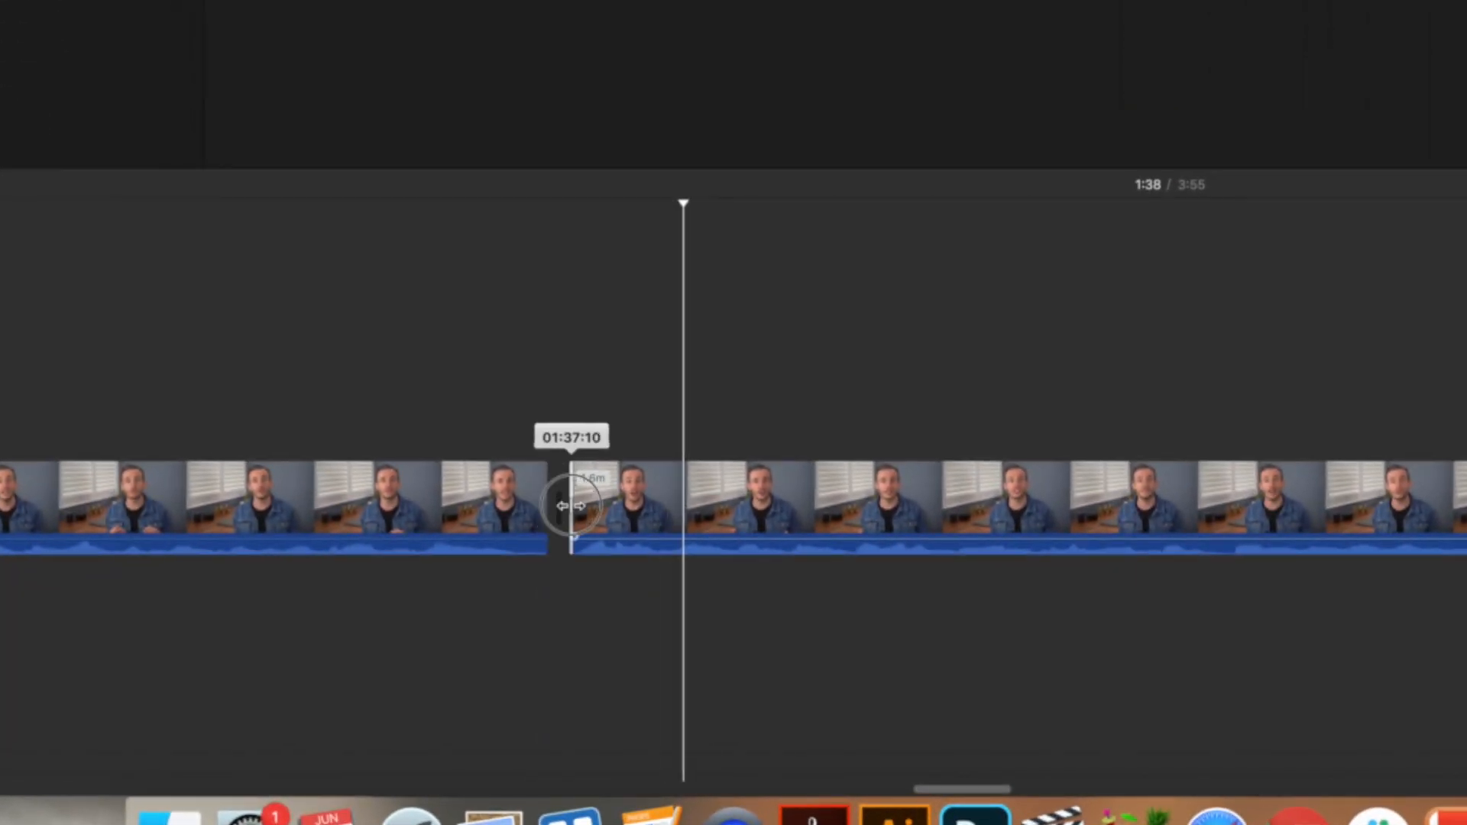
drag(577, 505, 569, 504)
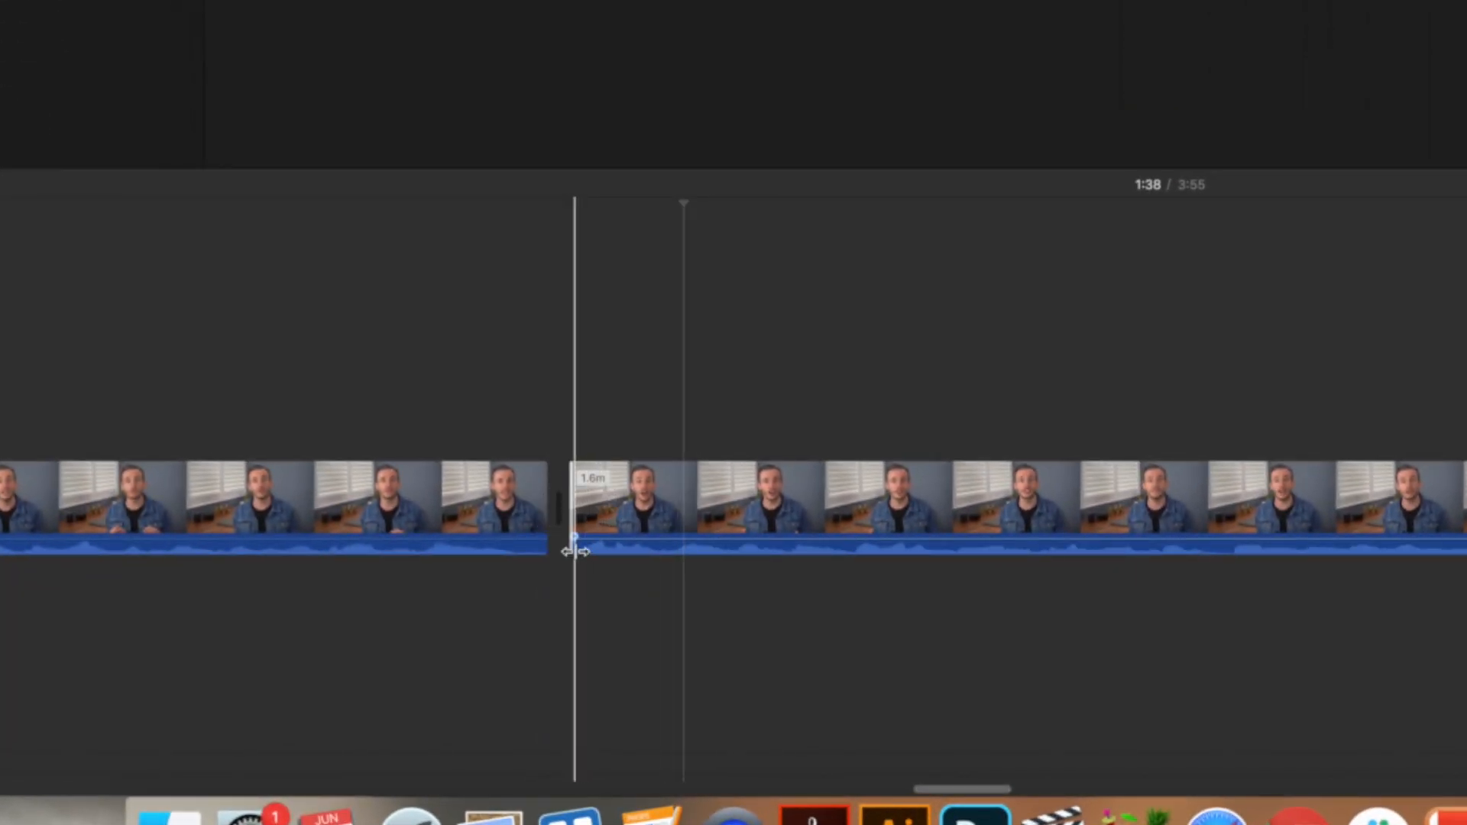
Play on and split the clip at about 1:41, trimming the start of the section after the split.
key(space)
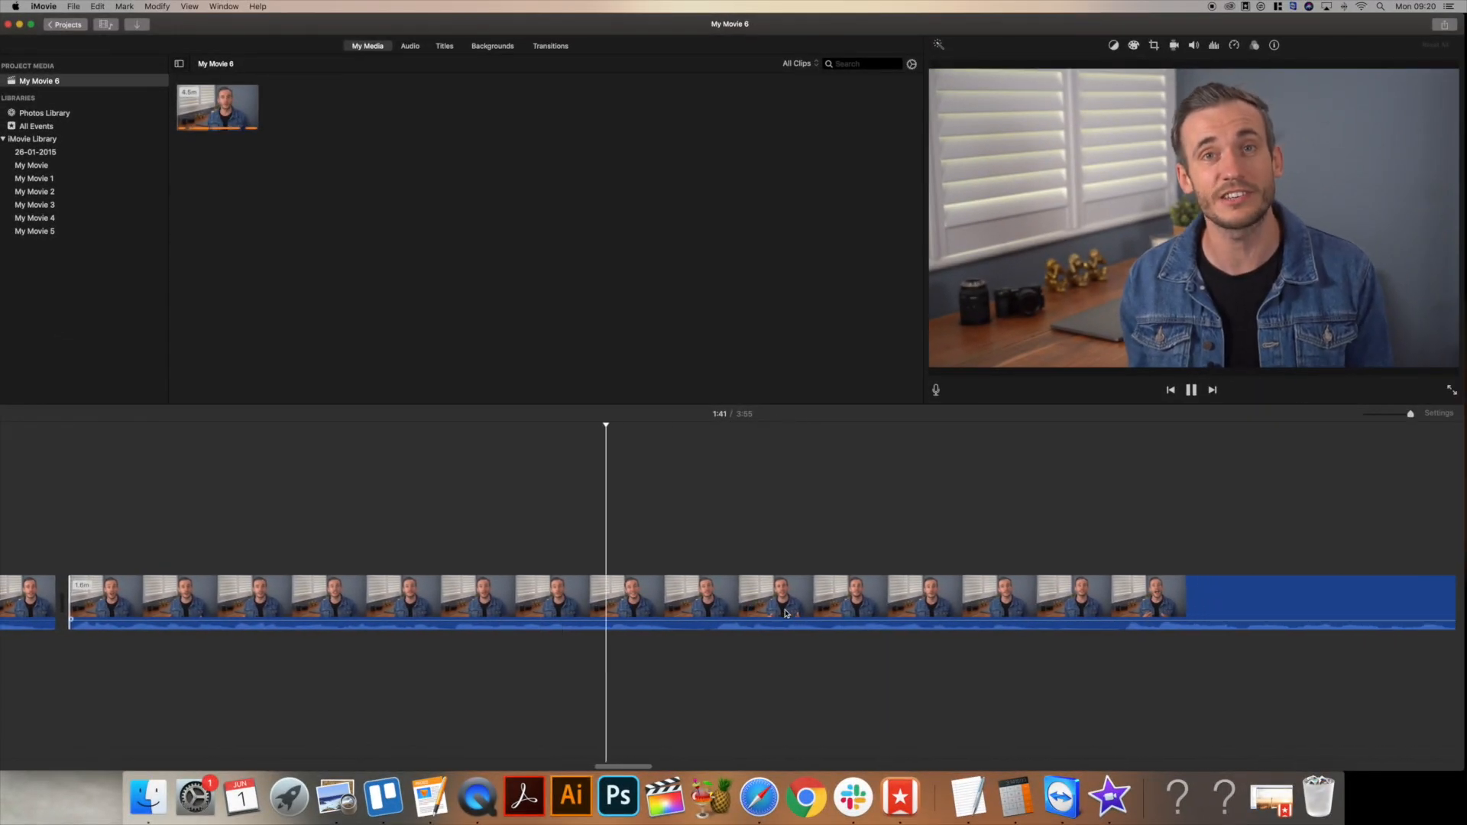
click(661, 603)
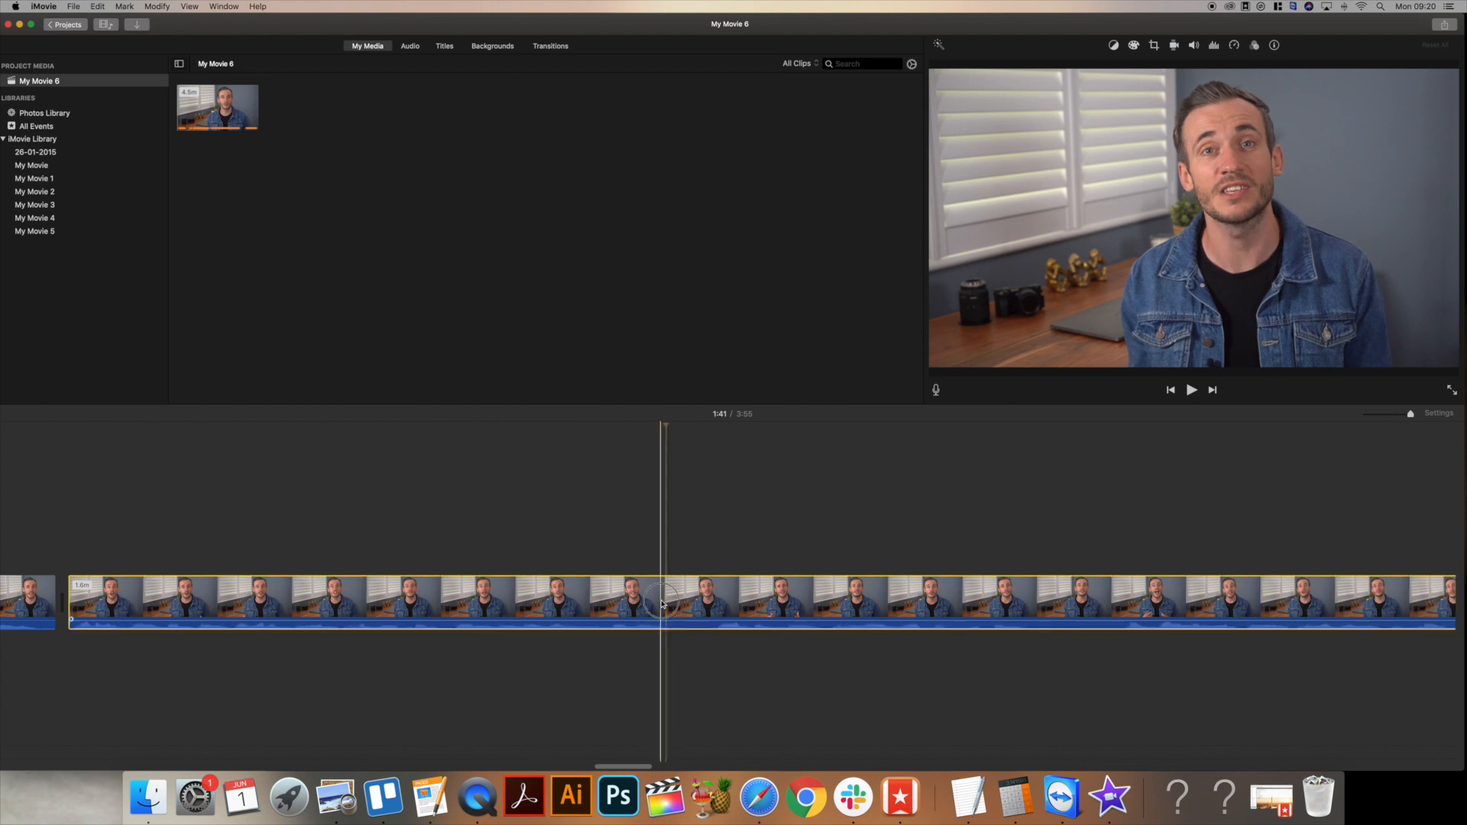
key(super+b)
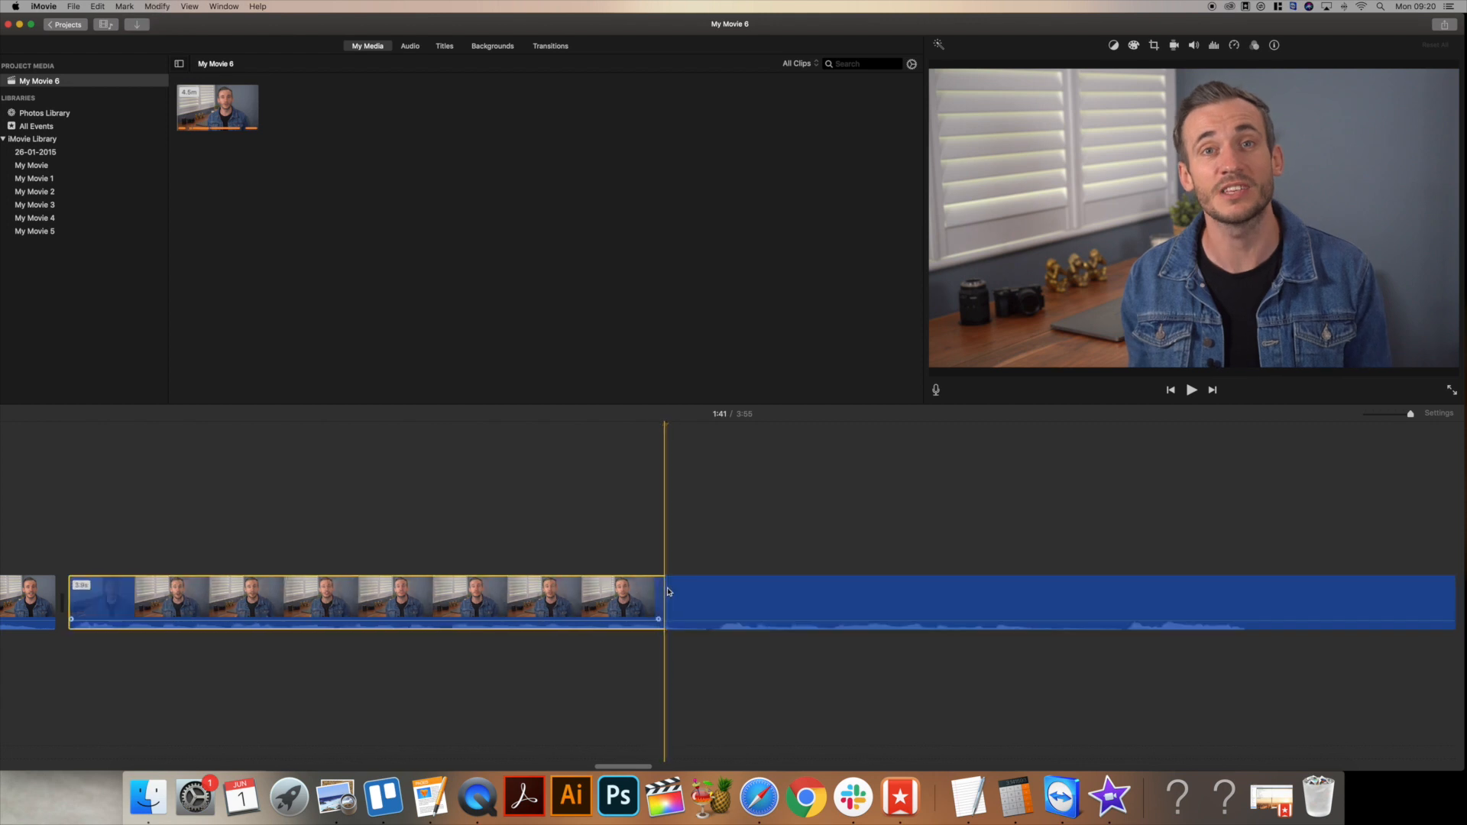
drag(673, 603, 747, 559)
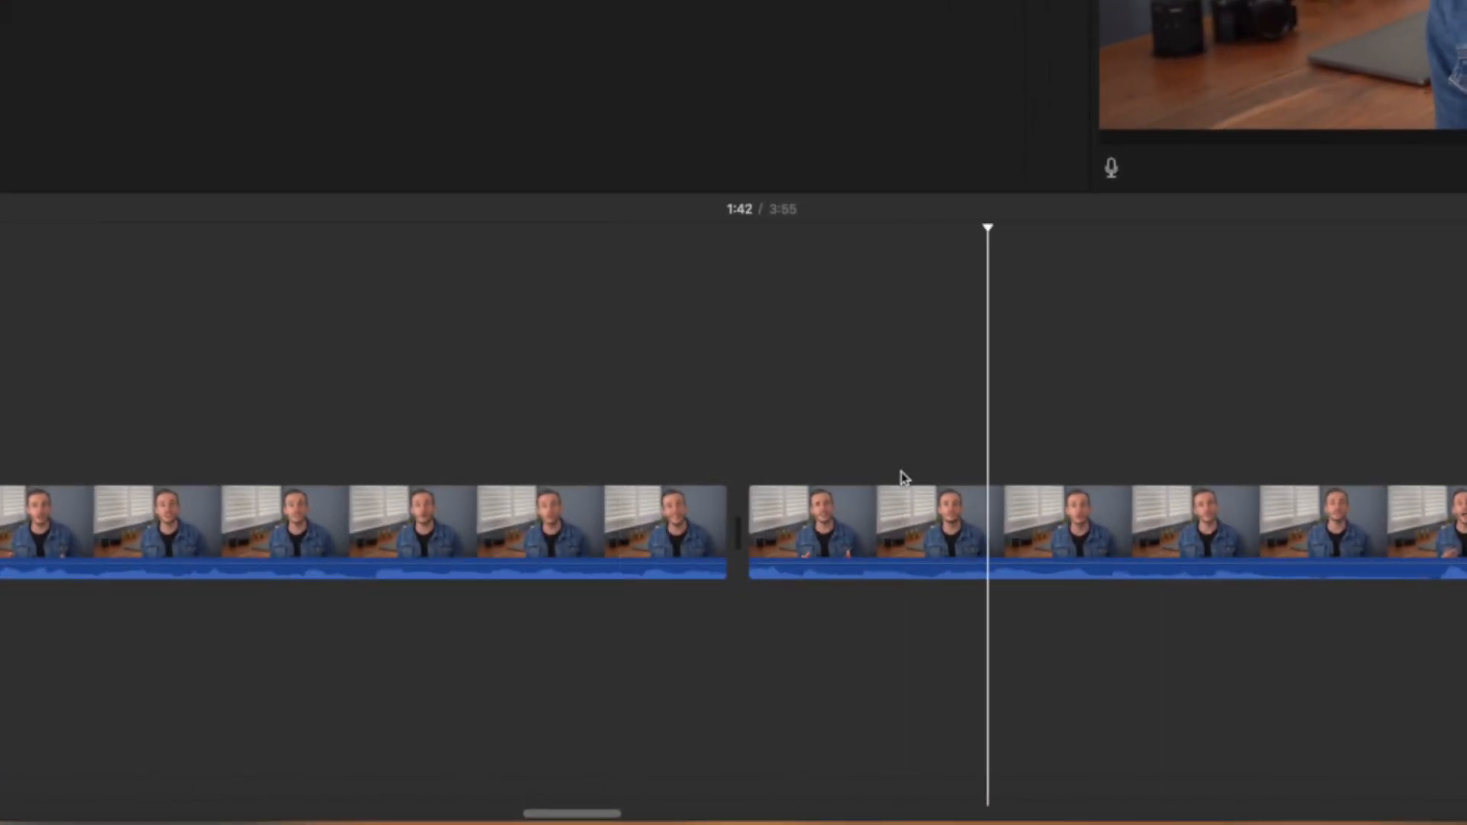
Split the clip again at about 1:43 and trim the start of the section that follows.
click(1292, 550)
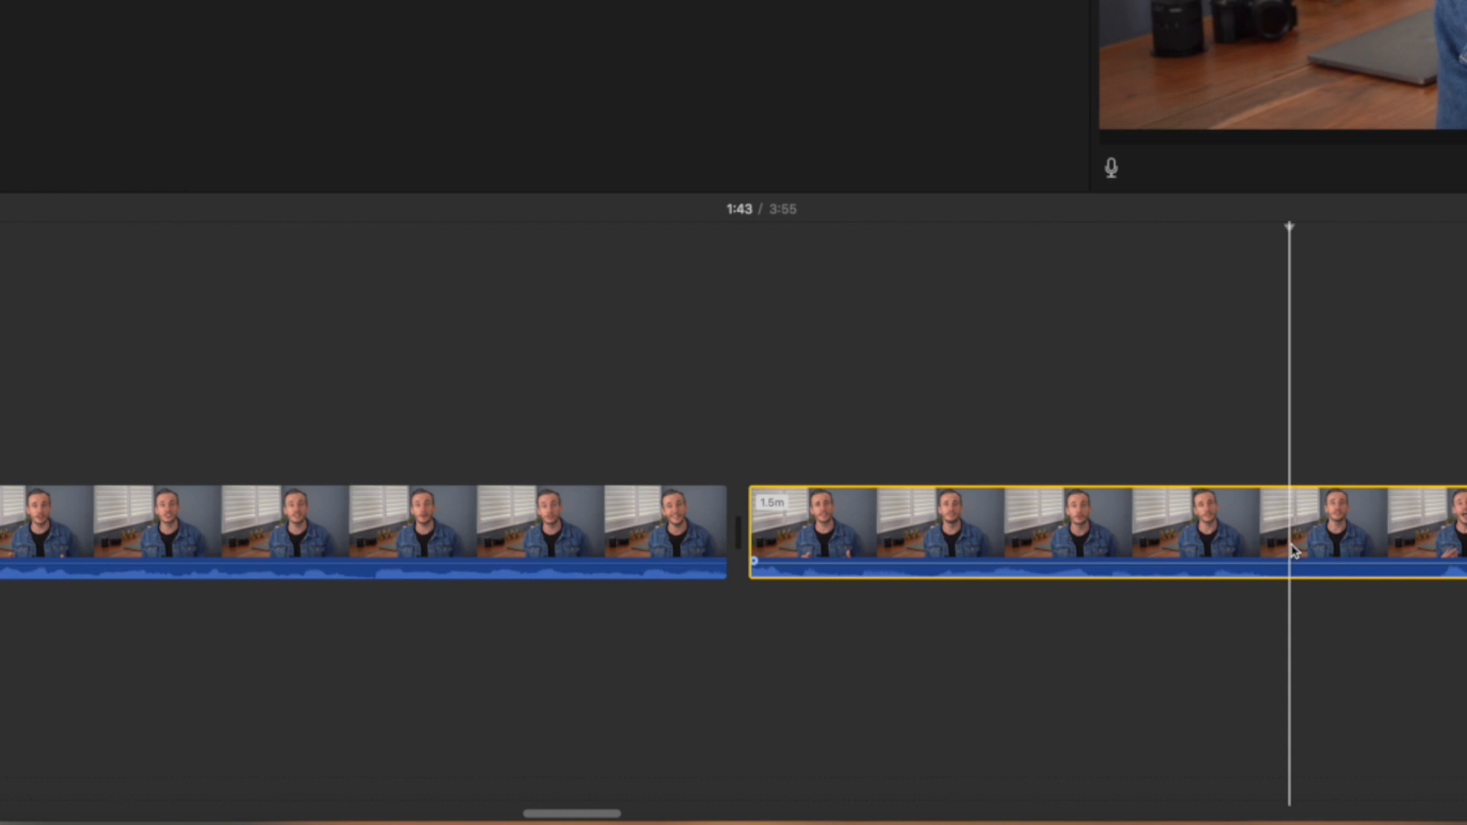
key(super+b)
drag(1291, 528, 1431, 540)
Bring up the cropping options for the short section at about 1:42 and play on to about 1:44.
click(1042, 233)
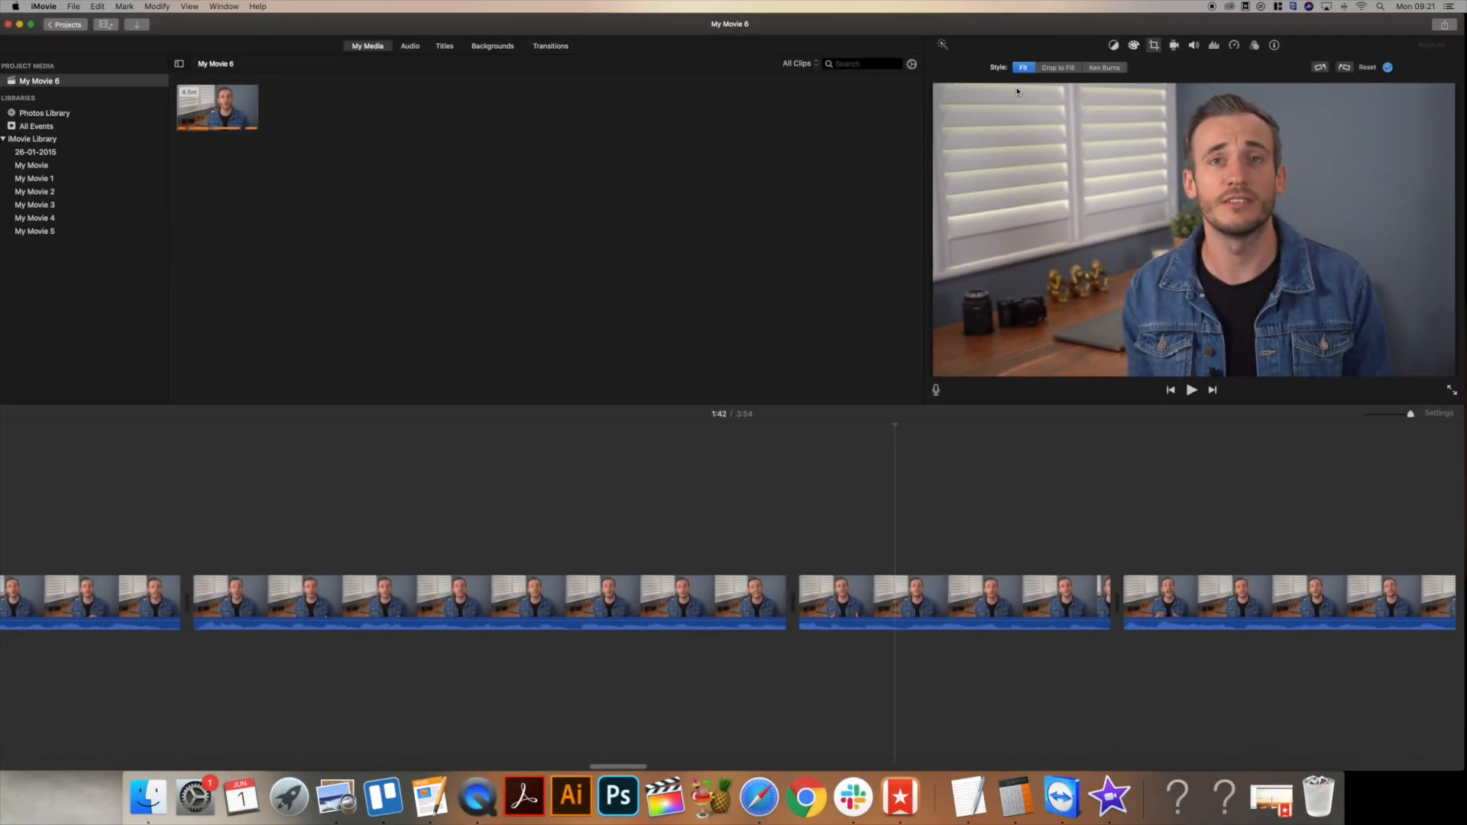
key(space)
key(space)
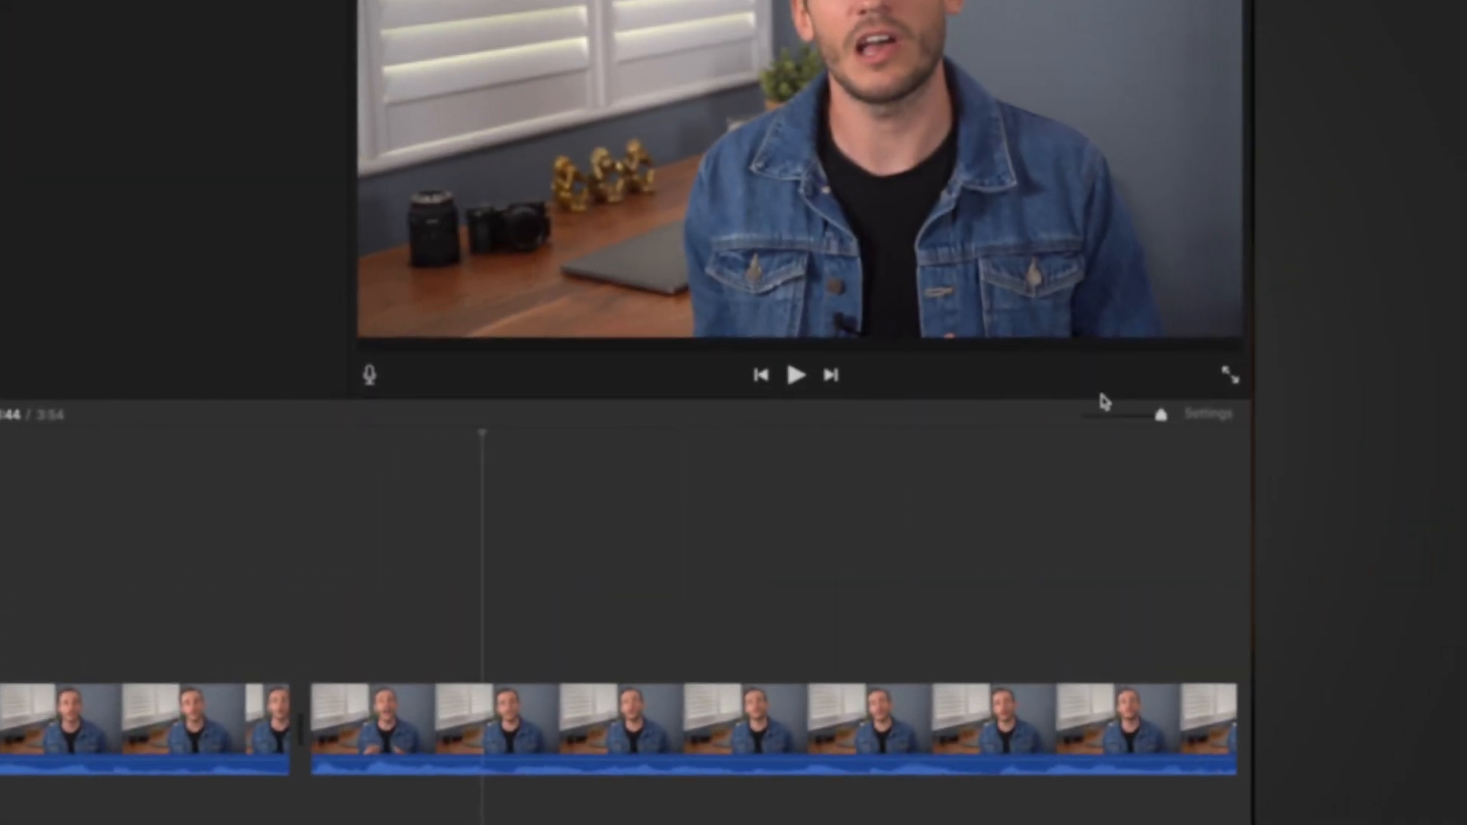
Switch to Finder and add B-roll clips from the YT SEASON 6 folder, including C0019.MP4, above the main footage from about 0:35 onward.
drag(1374, 414, 1394, 415)
drag(1119, 423, 1083, 428)
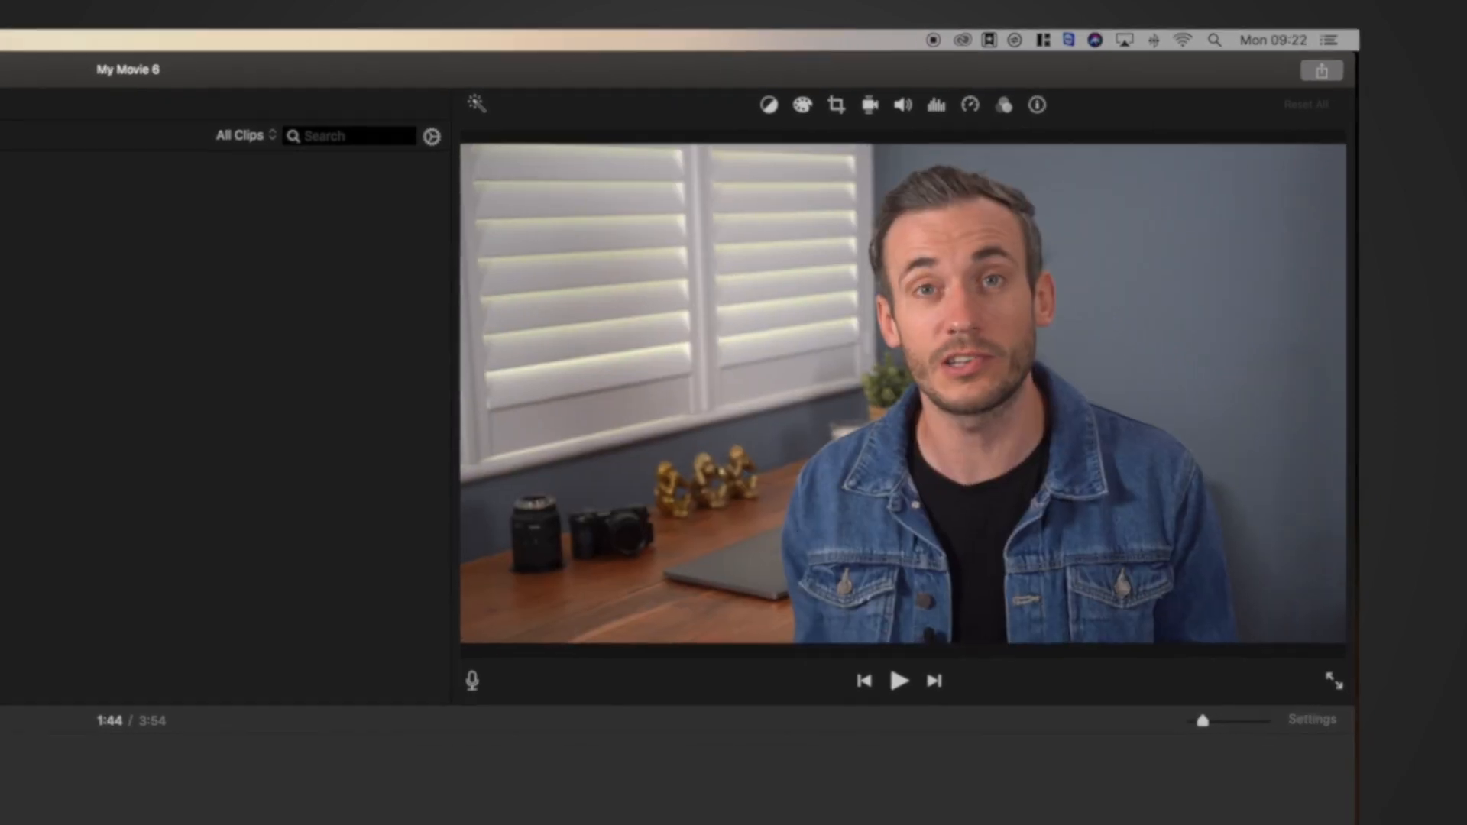
scroll(541, 603, left, 3)
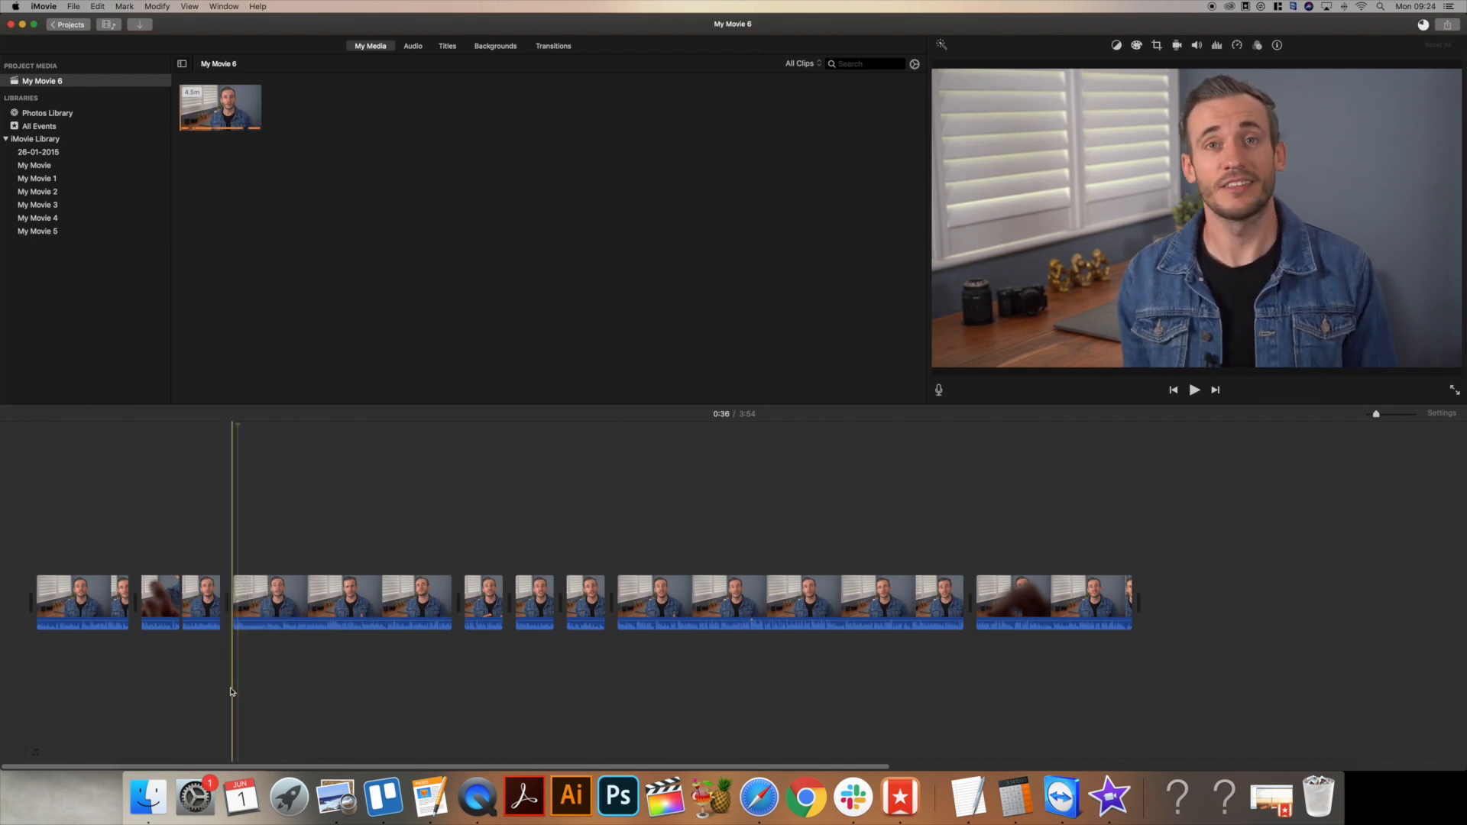
click(136, 807)
drag(1233, 170, 950, 148)
drag(1112, 327, 233, 535)
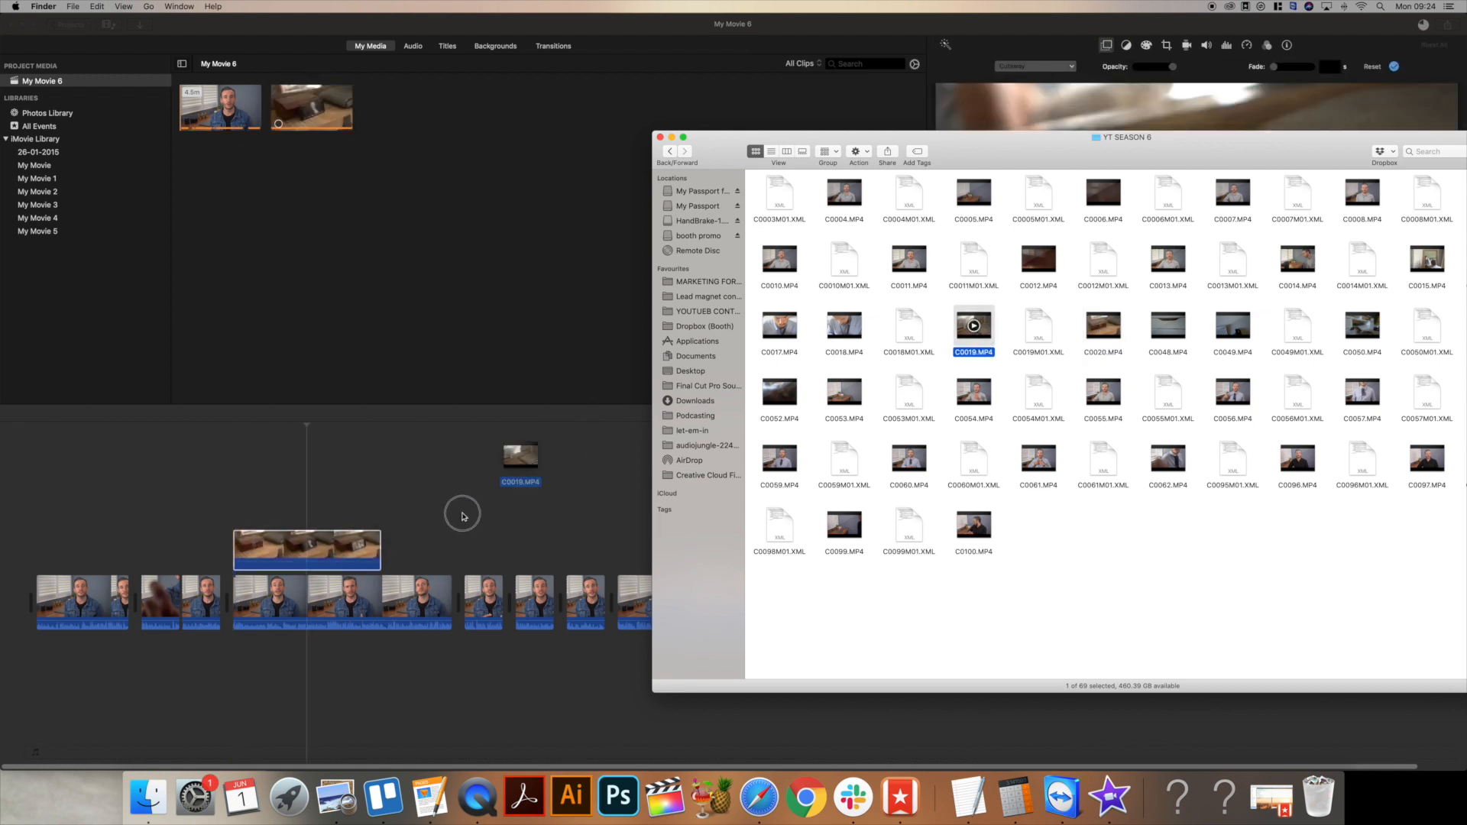
drag(462, 516, 403, 547)
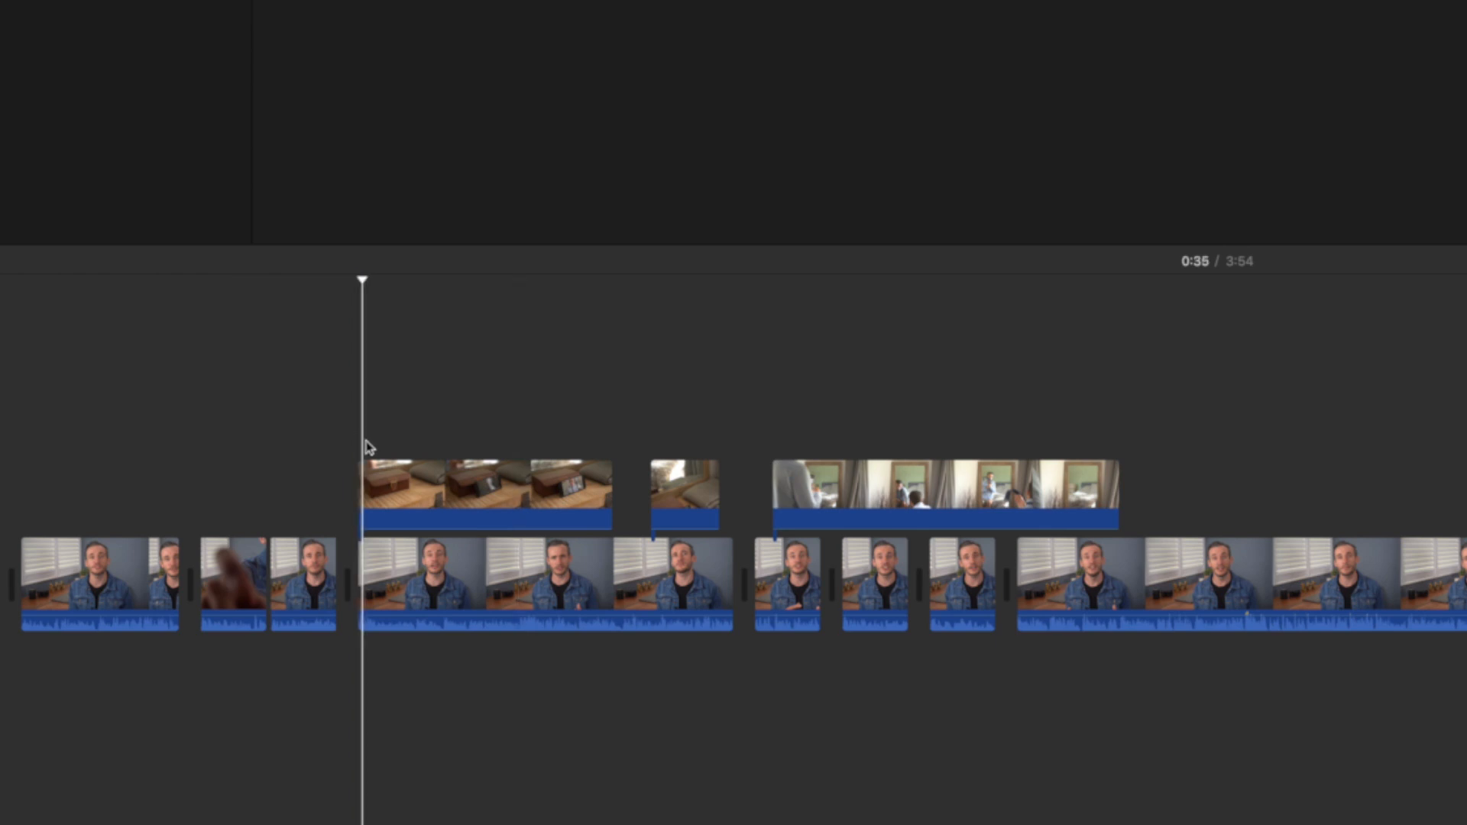
Move the short phone cutaway up against the mirror cutaway at about 0:36 and play across them to about 0:37.
key(super+equal)
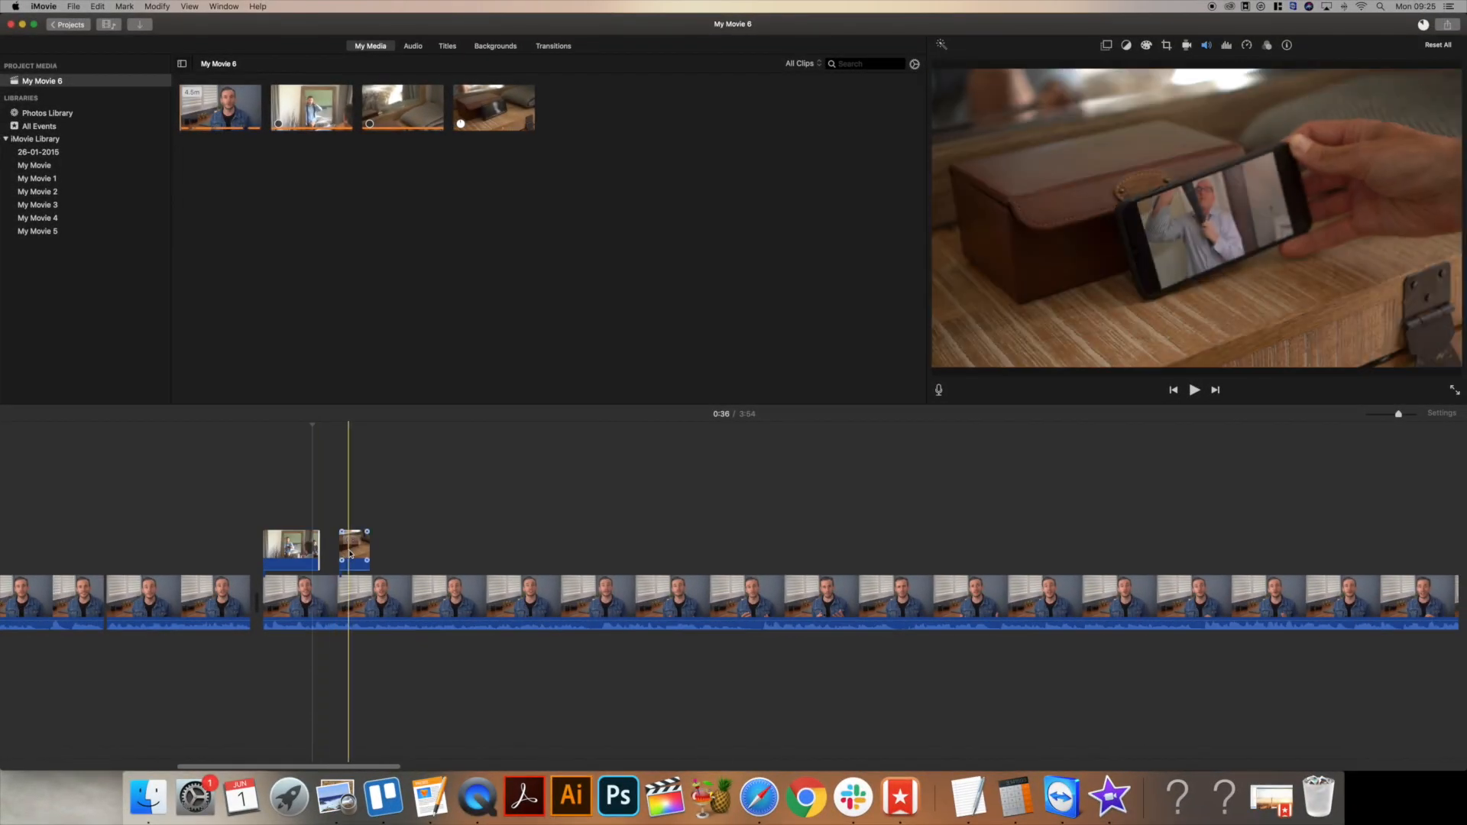
drag(350, 554, 338, 554)
key(space)
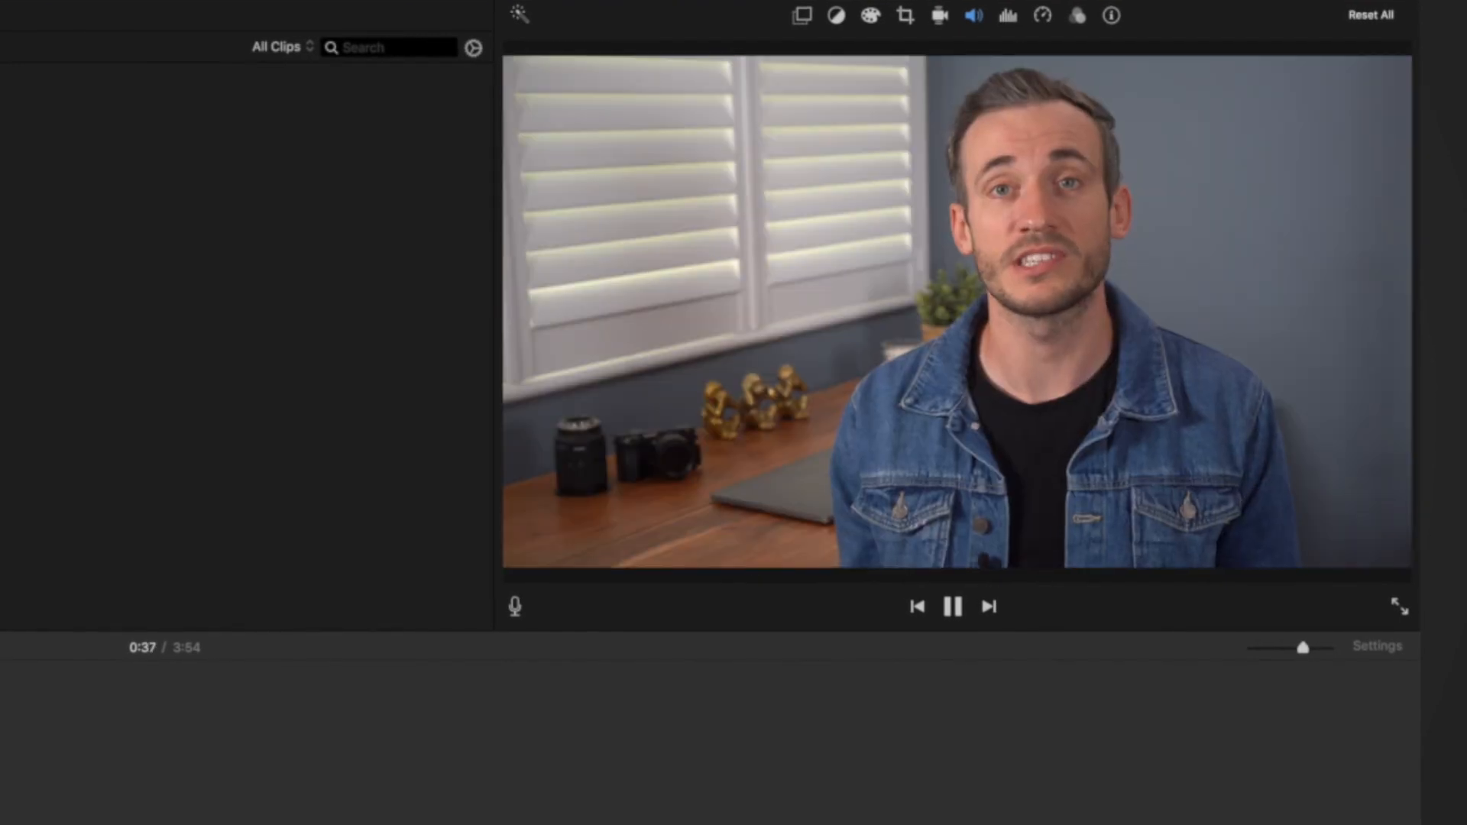
key(space)
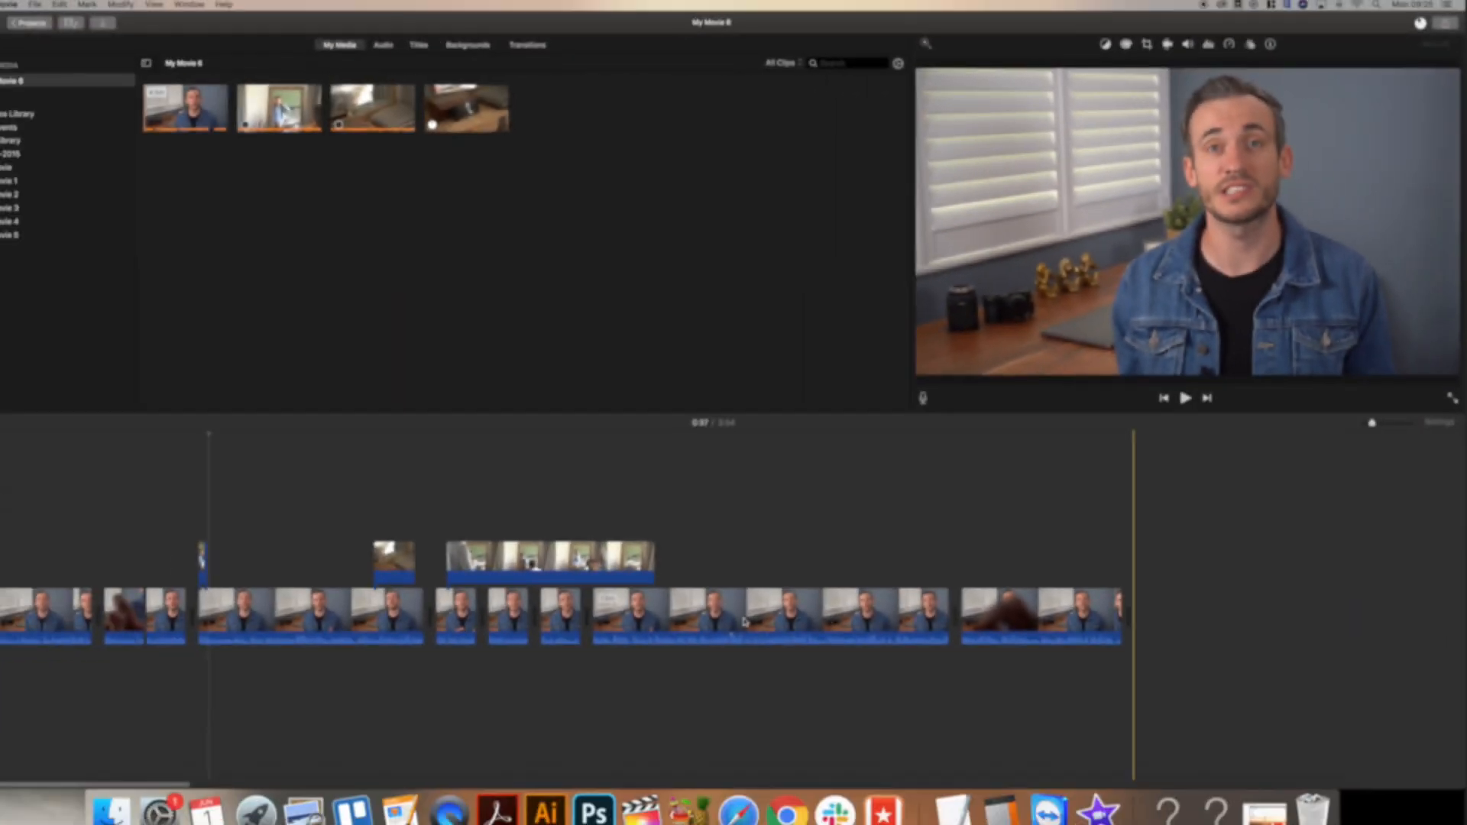
Delete the long mirror cutaway and the short mirror cutaway at about 0:38 from above the main footage.
click(336, 547)
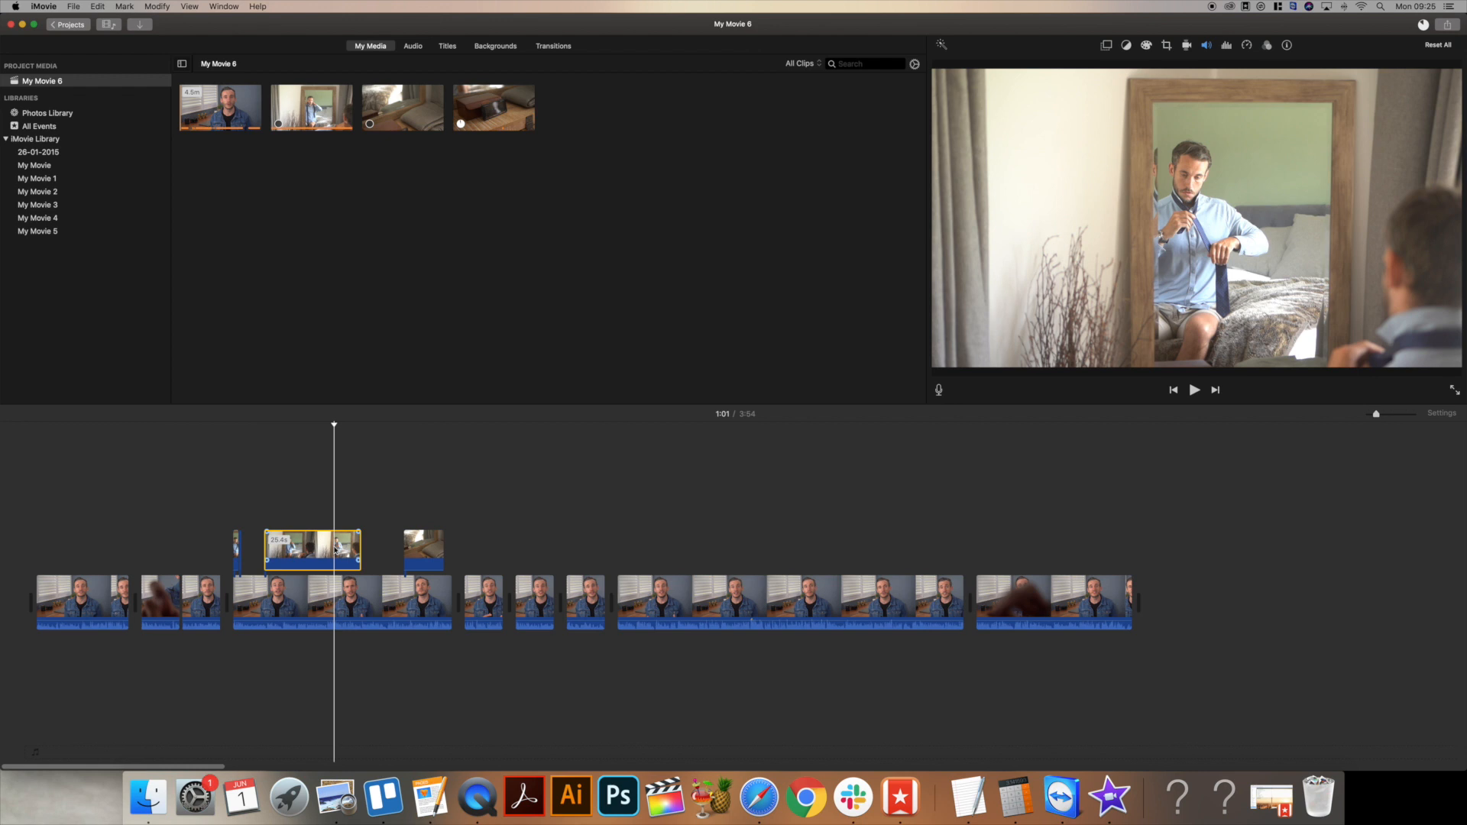
key(Delete)
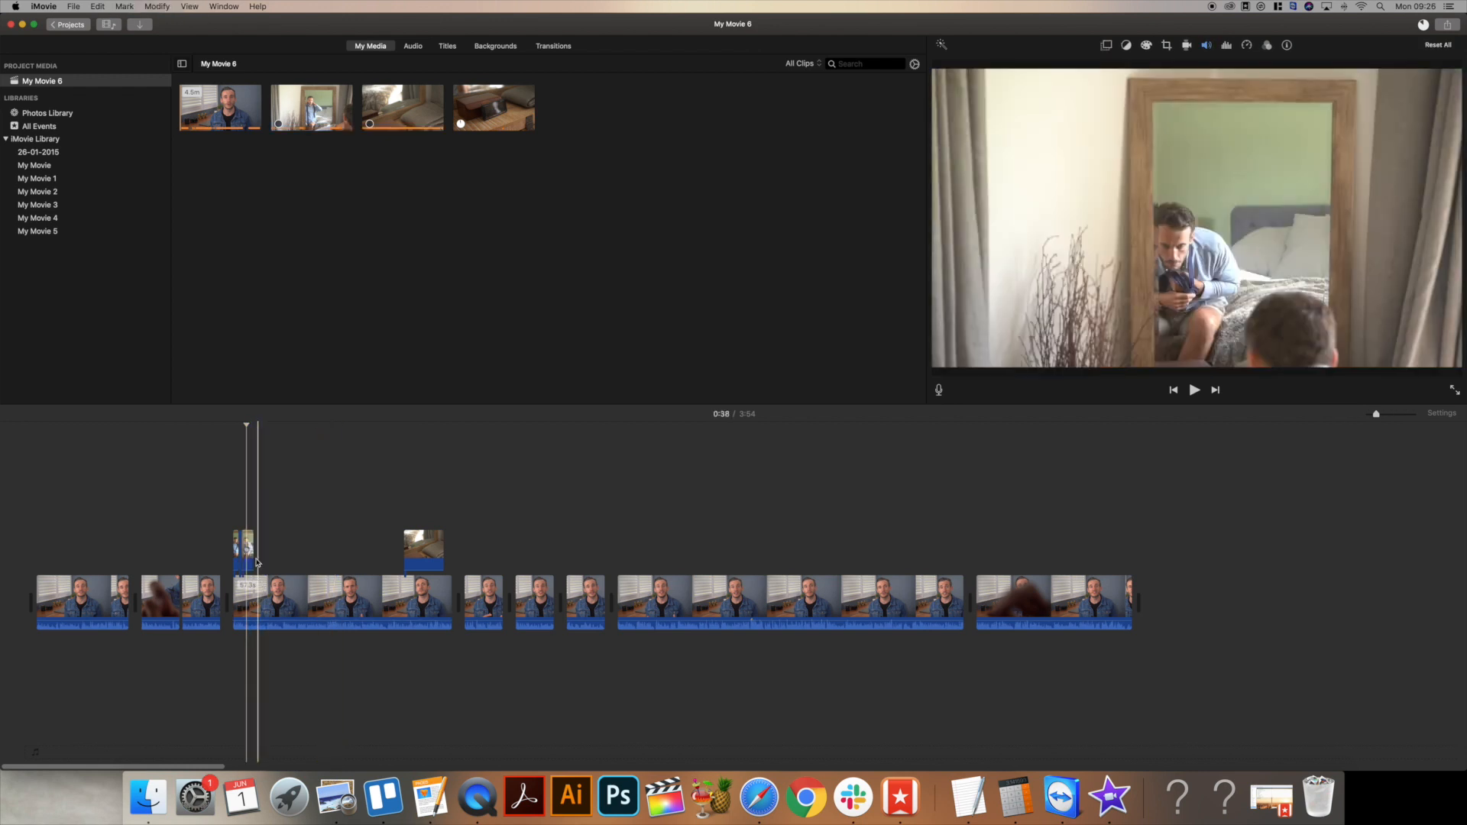
click(248, 549)
key(Delete)
Switch to Finder and add the Trump photo shutterstock_1690696369.jpg from Downloads above the main footage at about 0:40.
key(super+Tab)
click(148, 791)
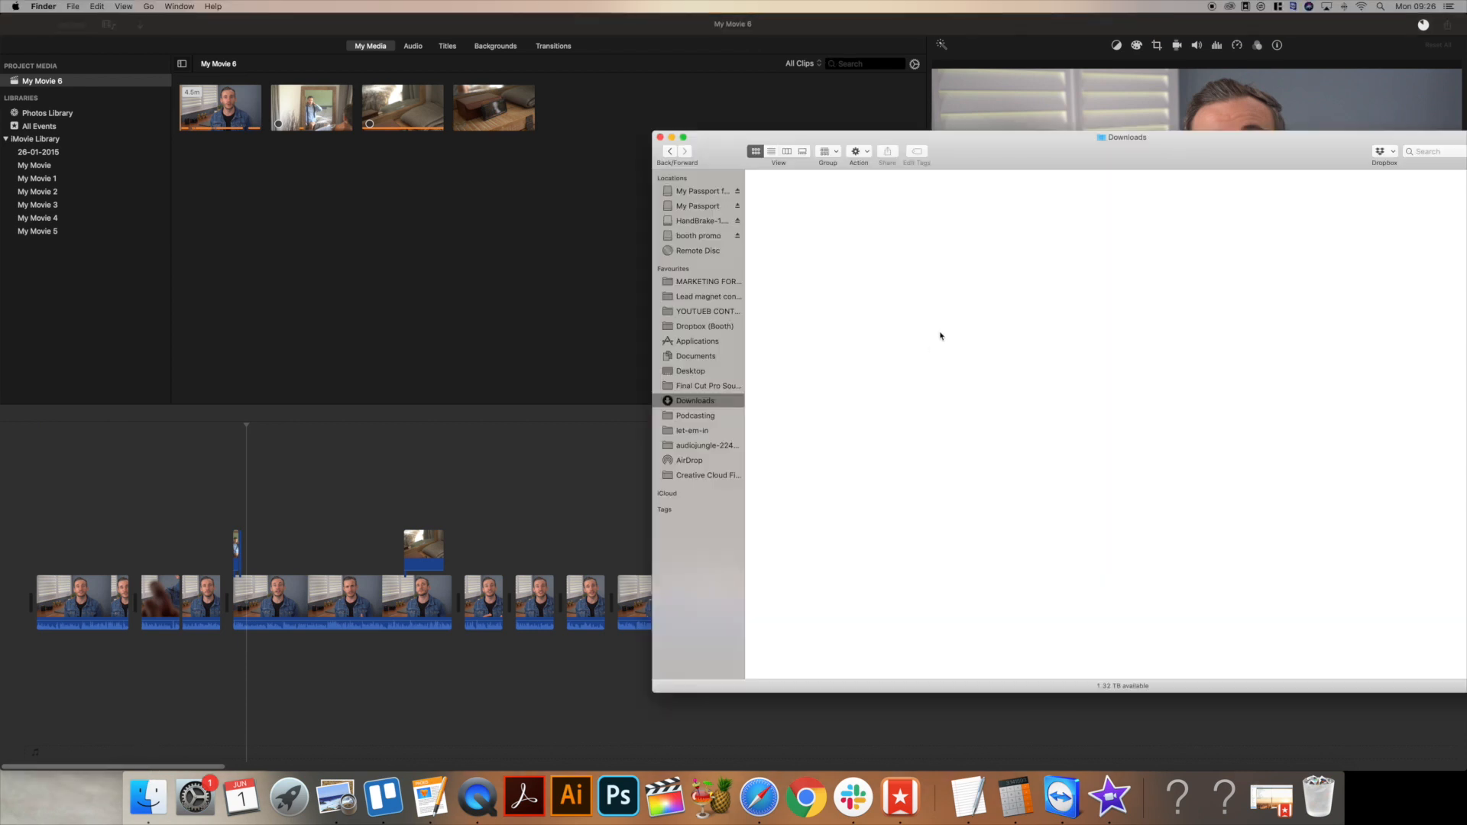
drag(950, 141, 671, 108)
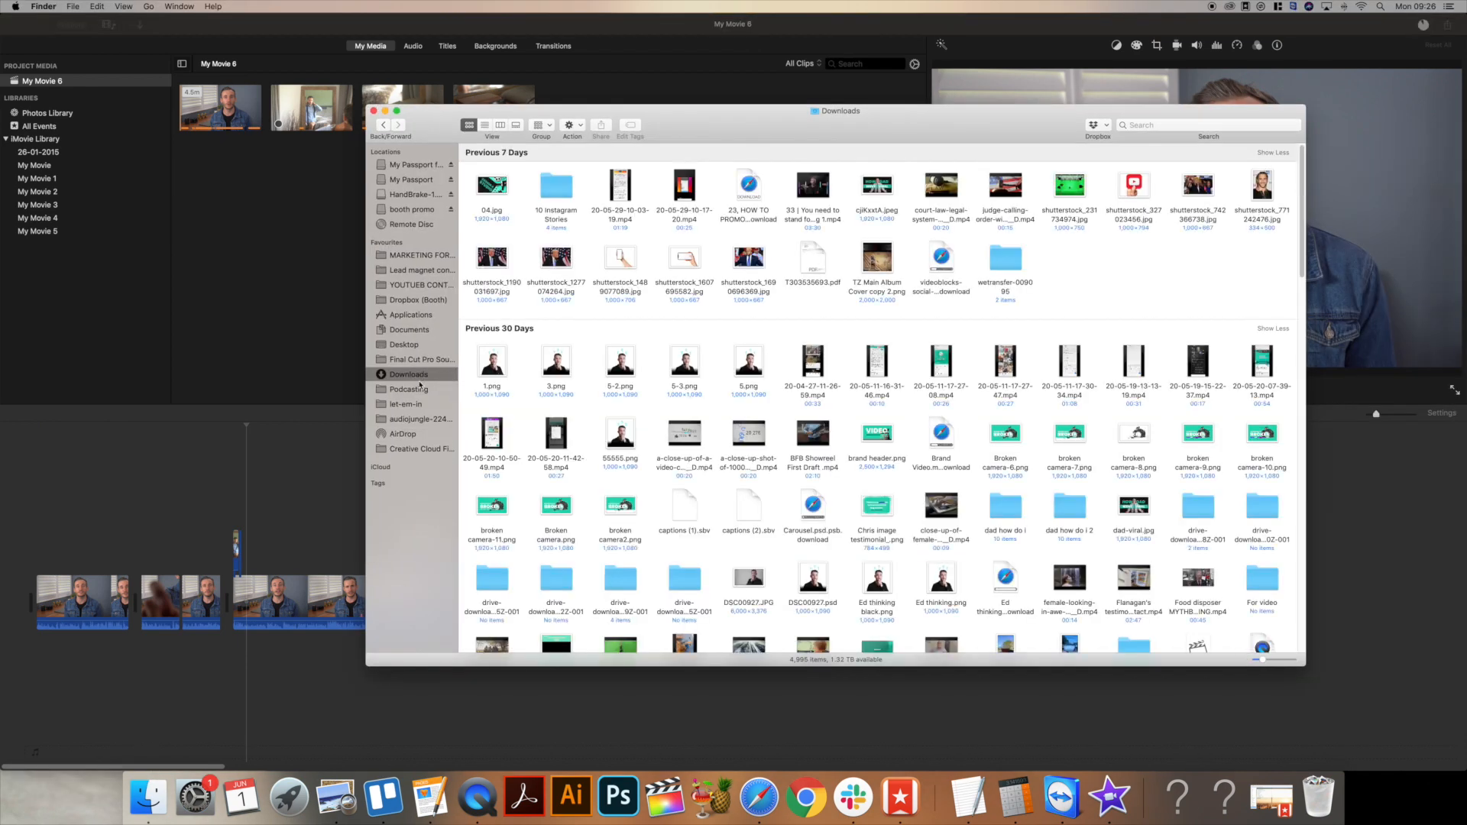
drag(748, 260, 253, 507)
click(256, 525)
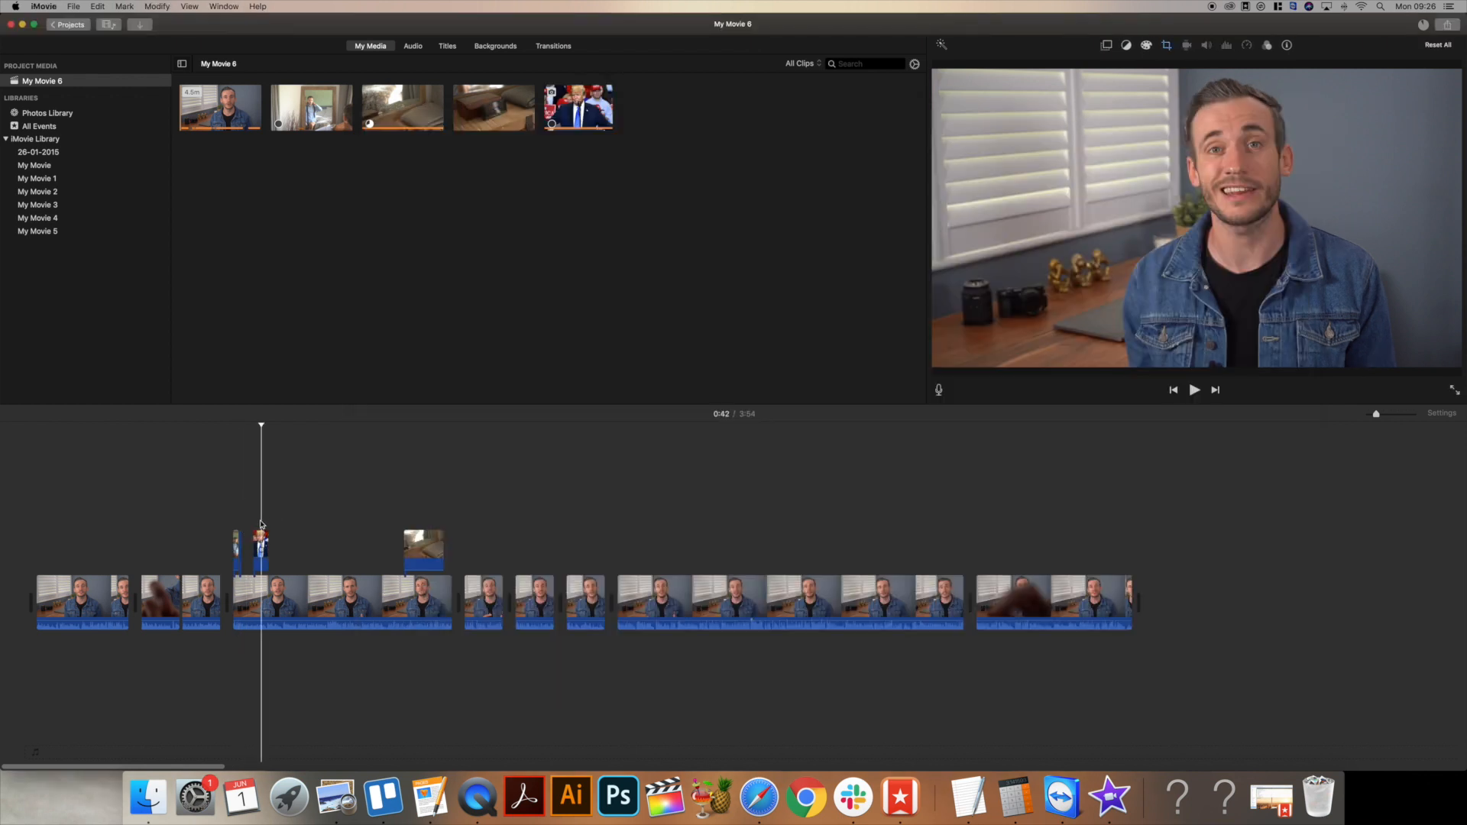
Play across the Trump photo cutaway from about 0:40 to 0:42, refitting the project window on the screen.
key(space)
key(space)
drag(742, 29, 661, 44)
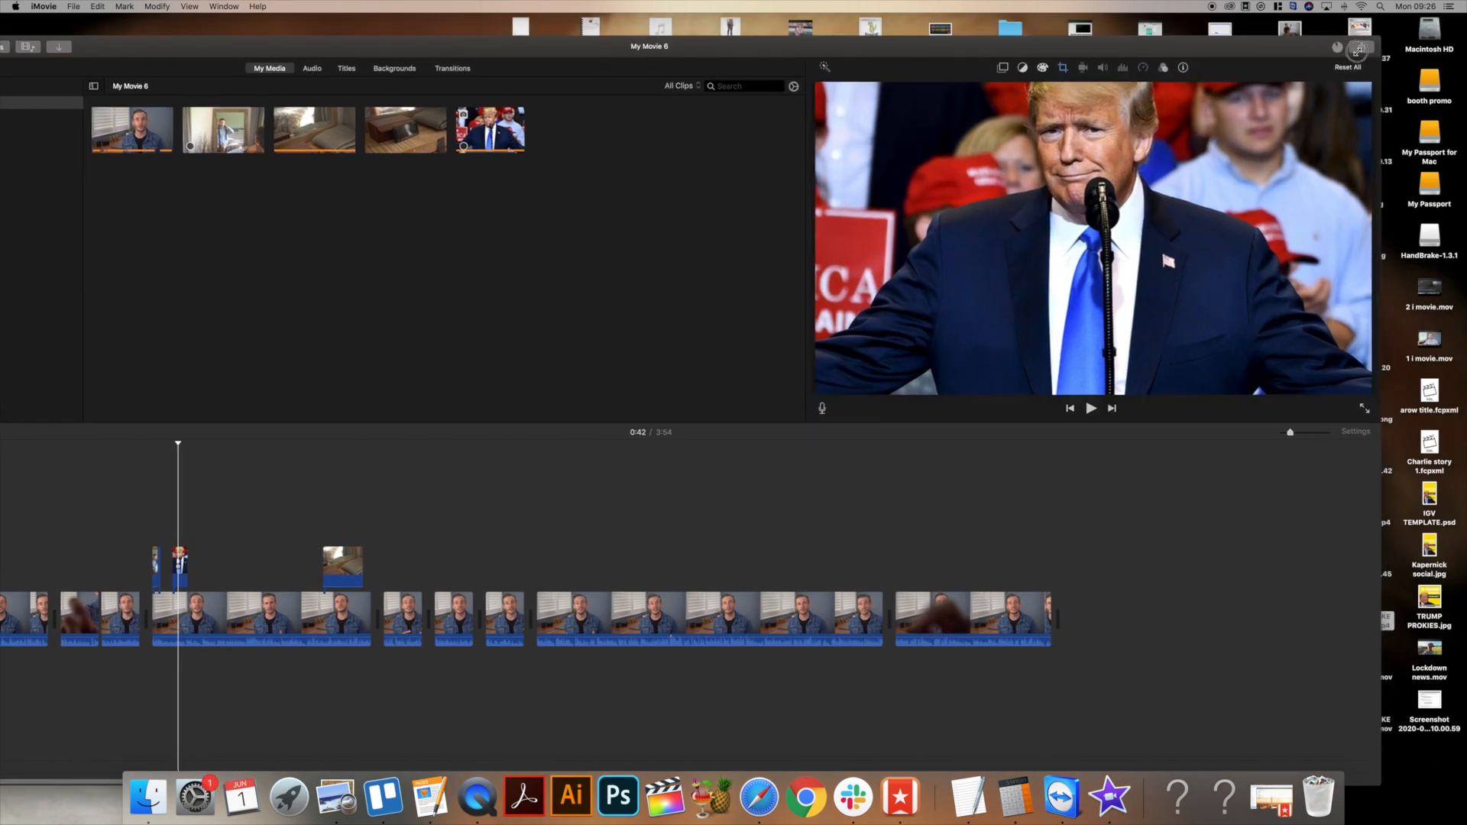
double_click(1364, 48)
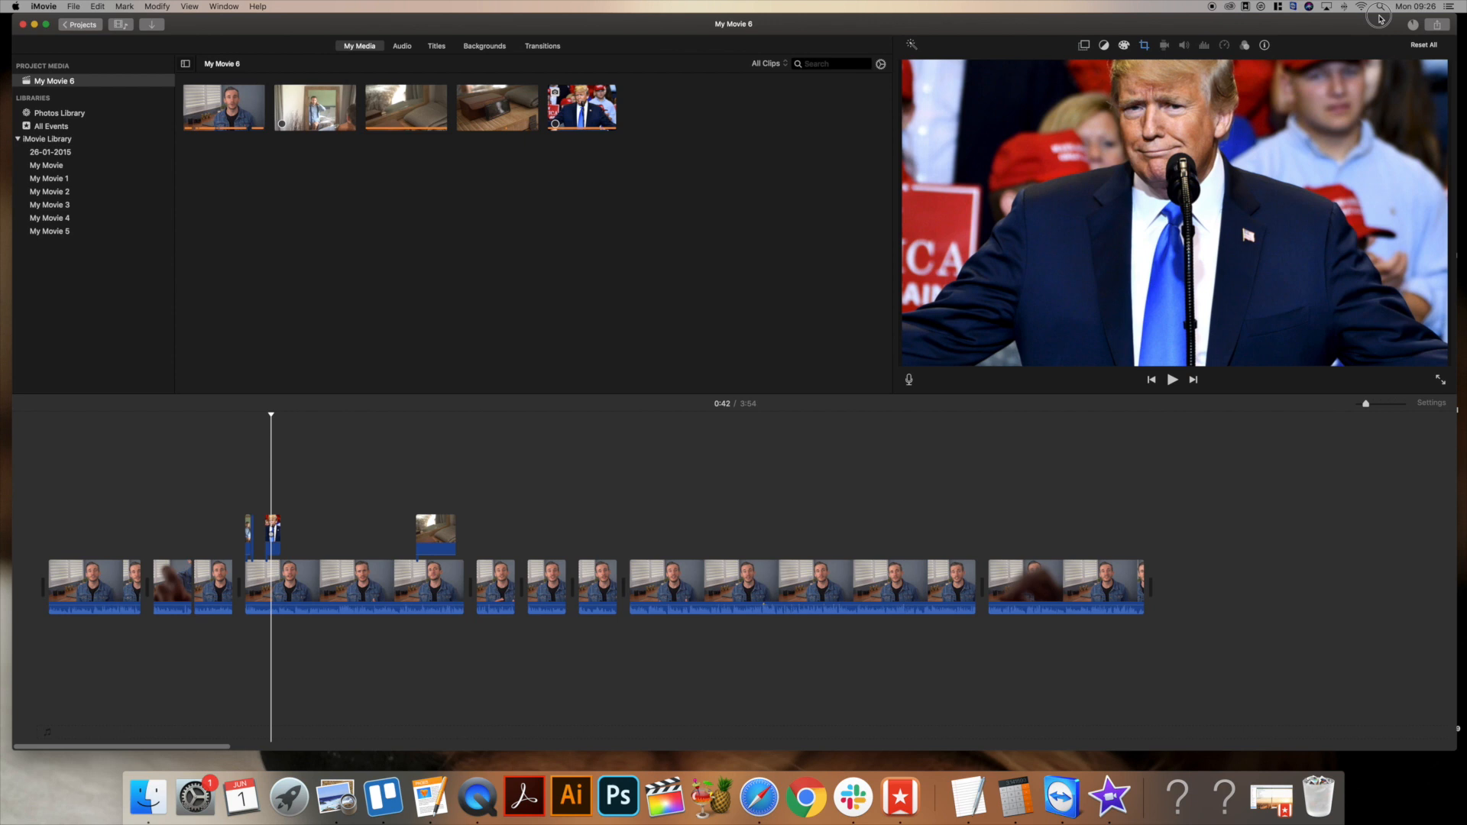
key(space)
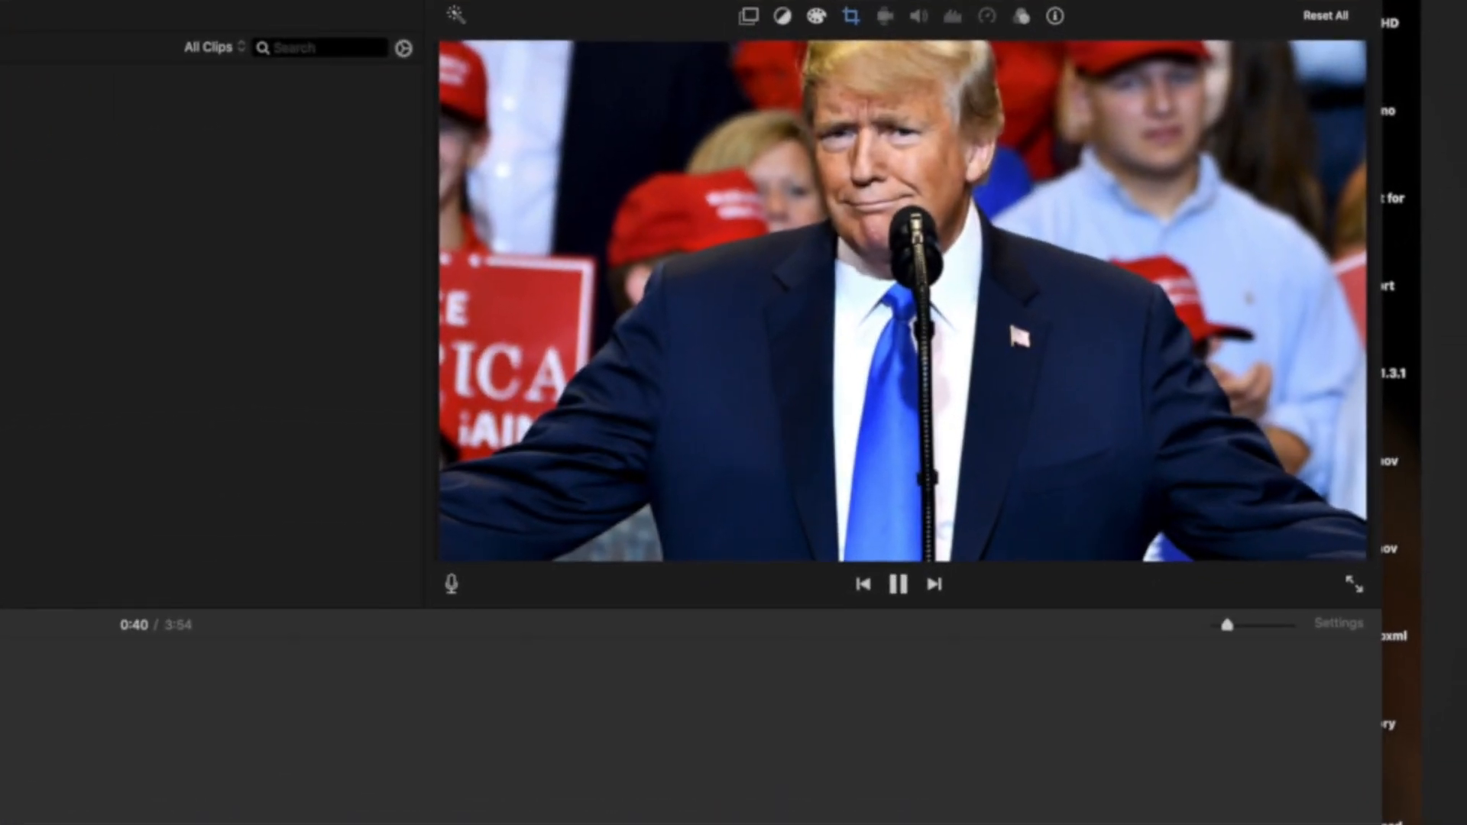
key(space)
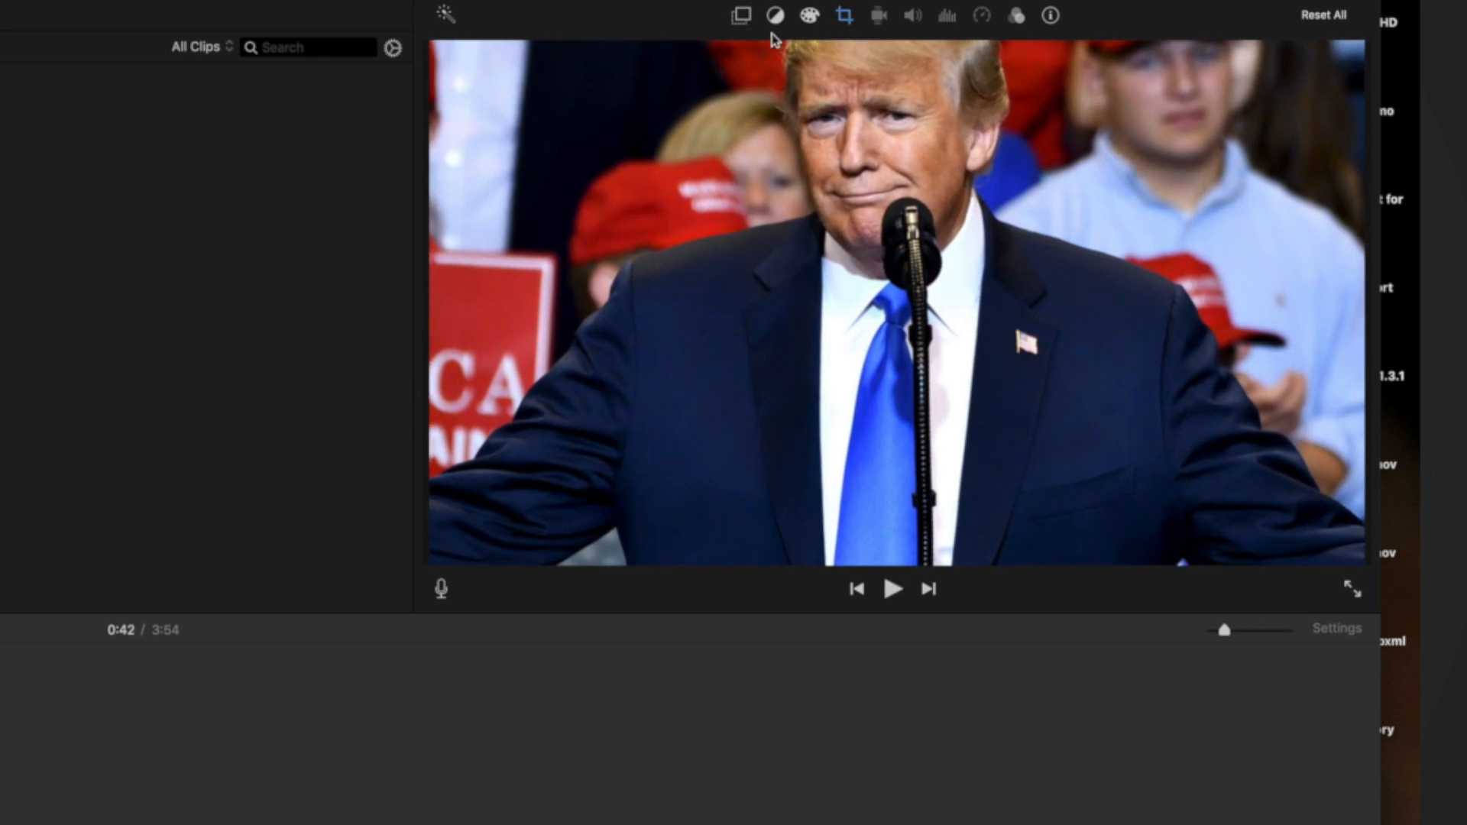
Try the Fit style on the Trump photo, and Crop to Fill with a tighter frame around his head and shoulders.
click(844, 16)
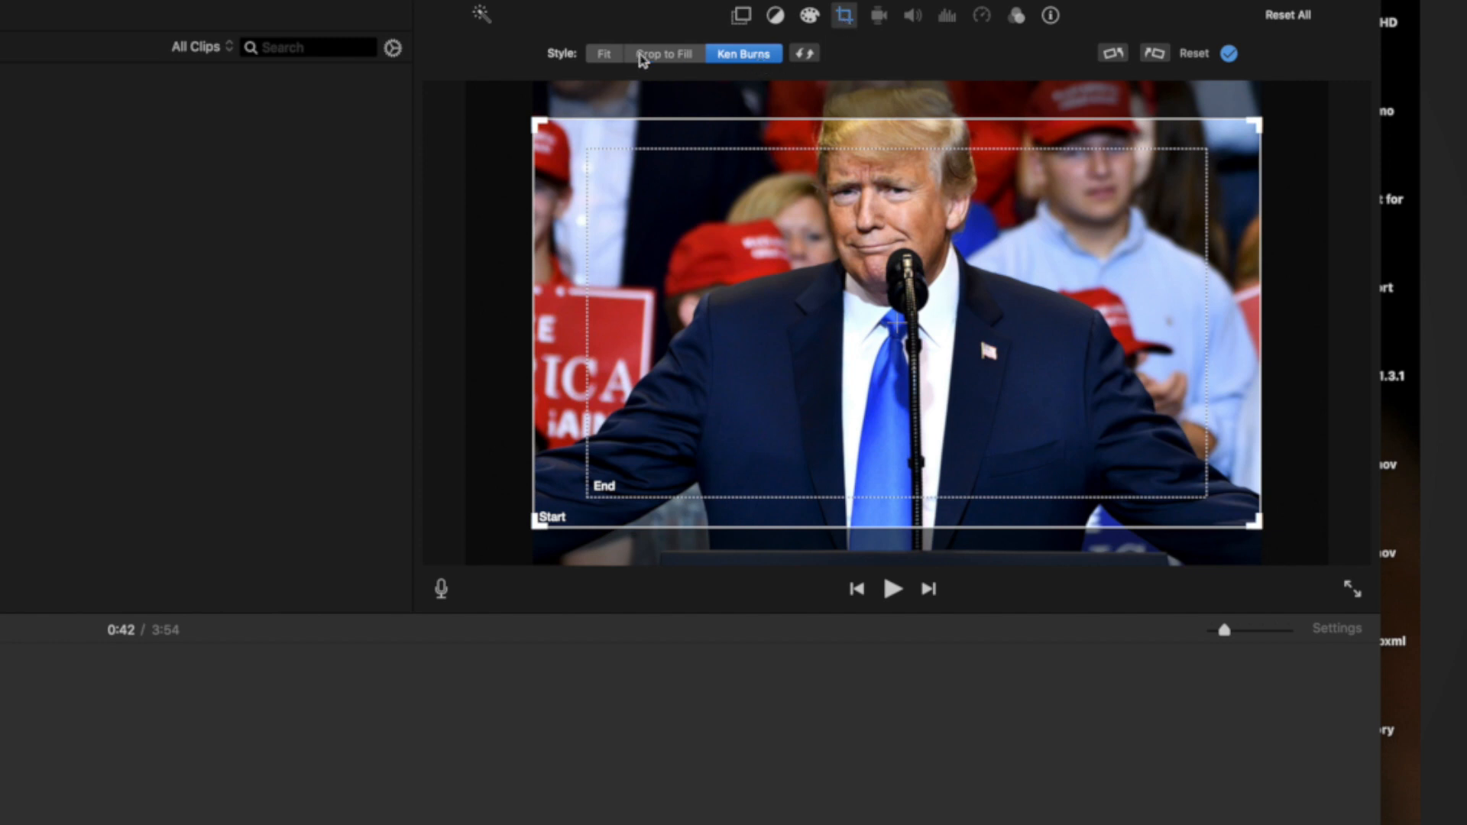
click(605, 54)
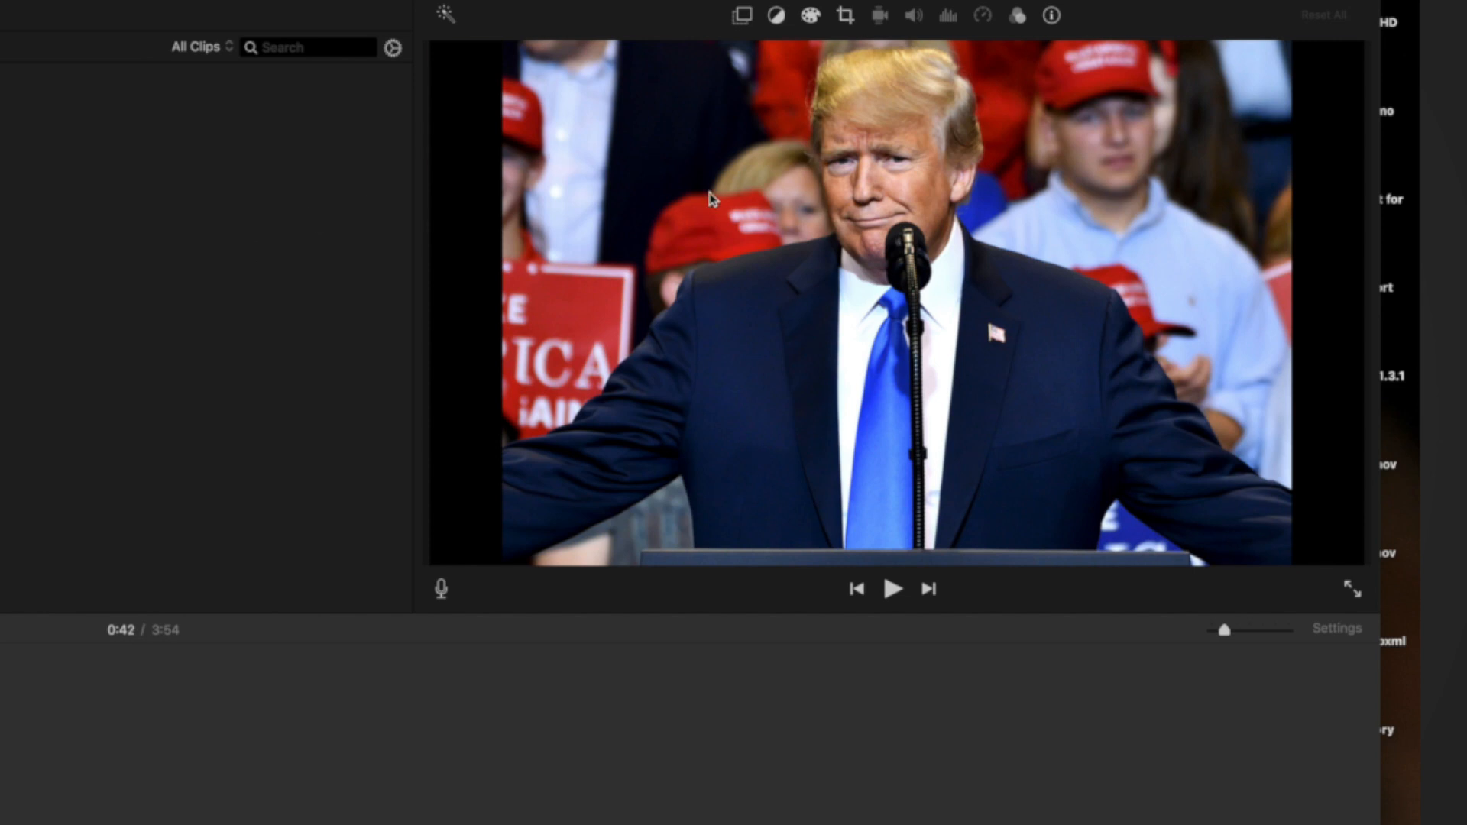
click(848, 17)
click(679, 55)
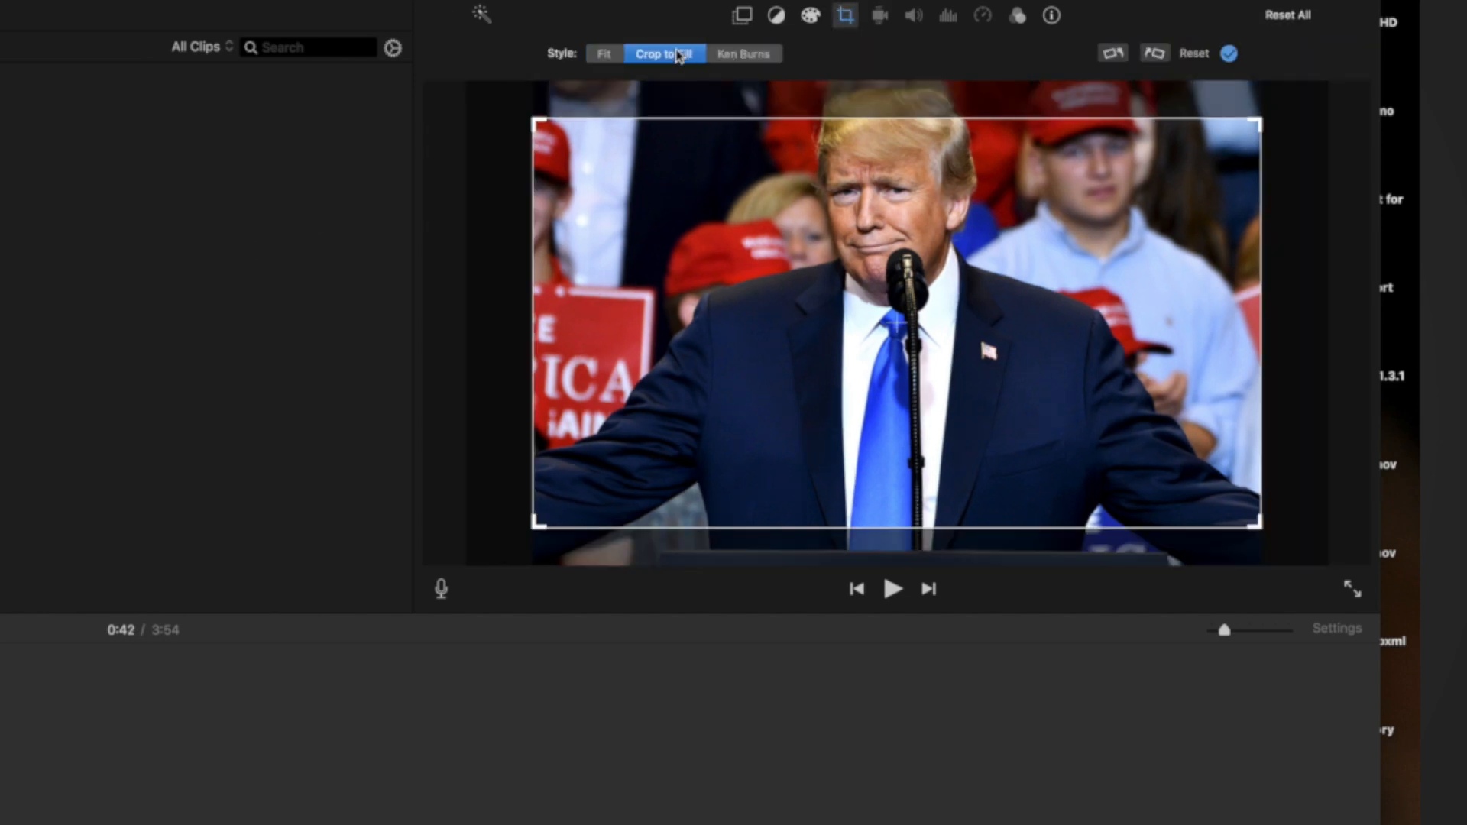
drag(537, 129, 745, 243)
drag(956, 323, 819, 178)
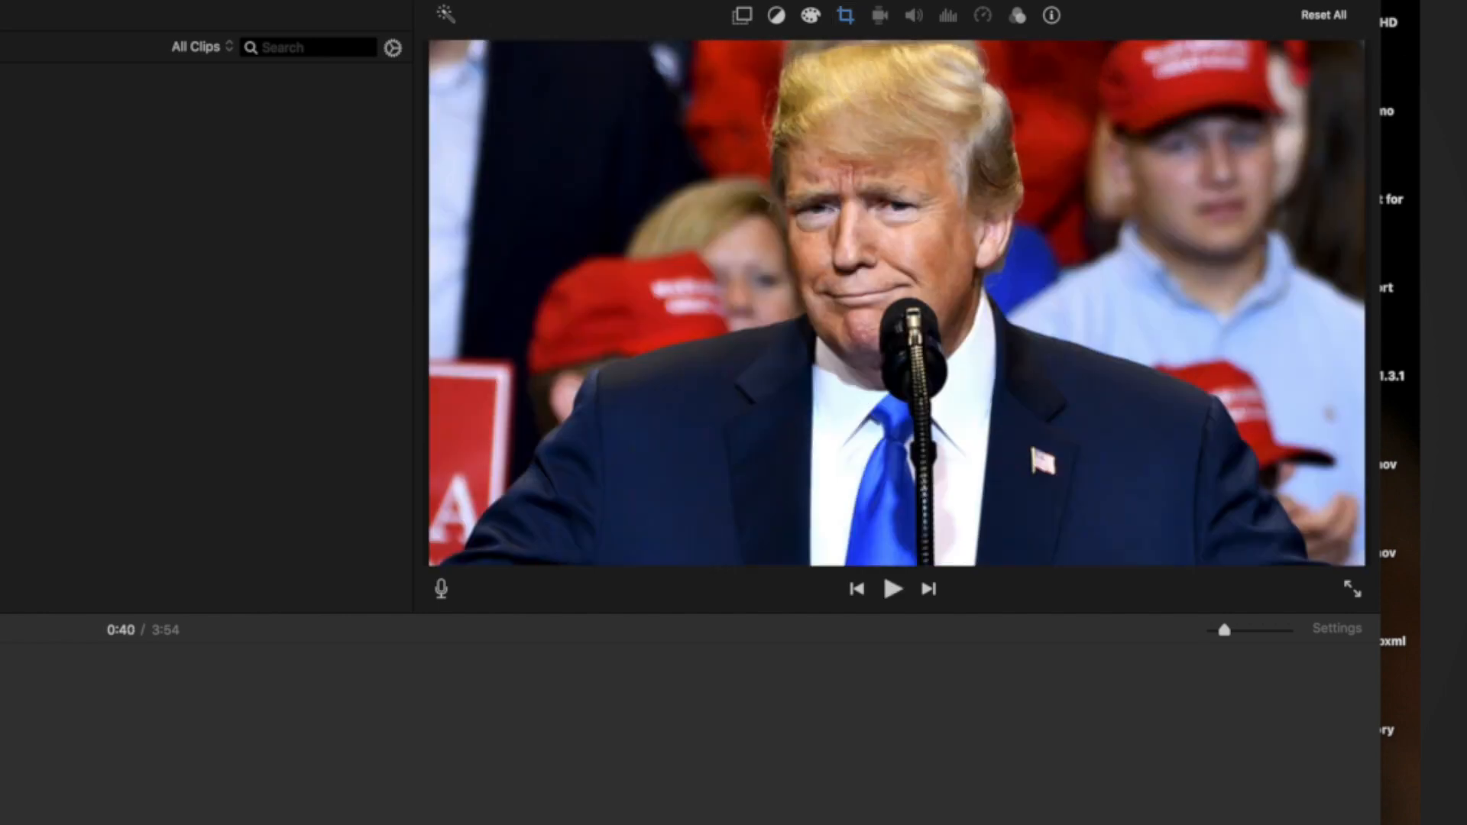
Set the Trump photo's crop style to Ken Burns and enlarge the Start frame to nearly the photo's full width.
click(846, 17)
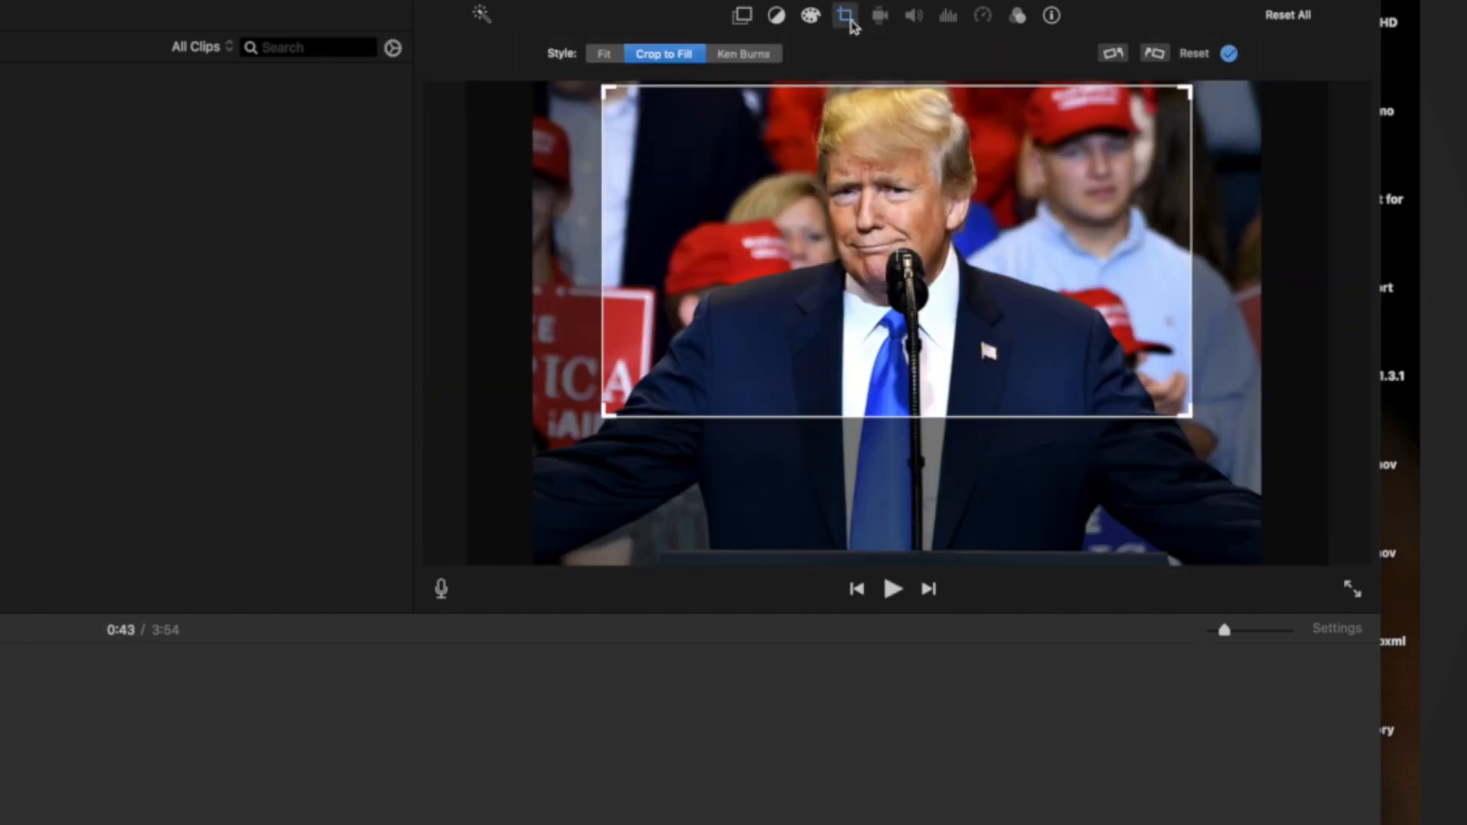
click(770, 55)
drag(604, 89, 516, 52)
drag(1189, 451, 1257, 489)
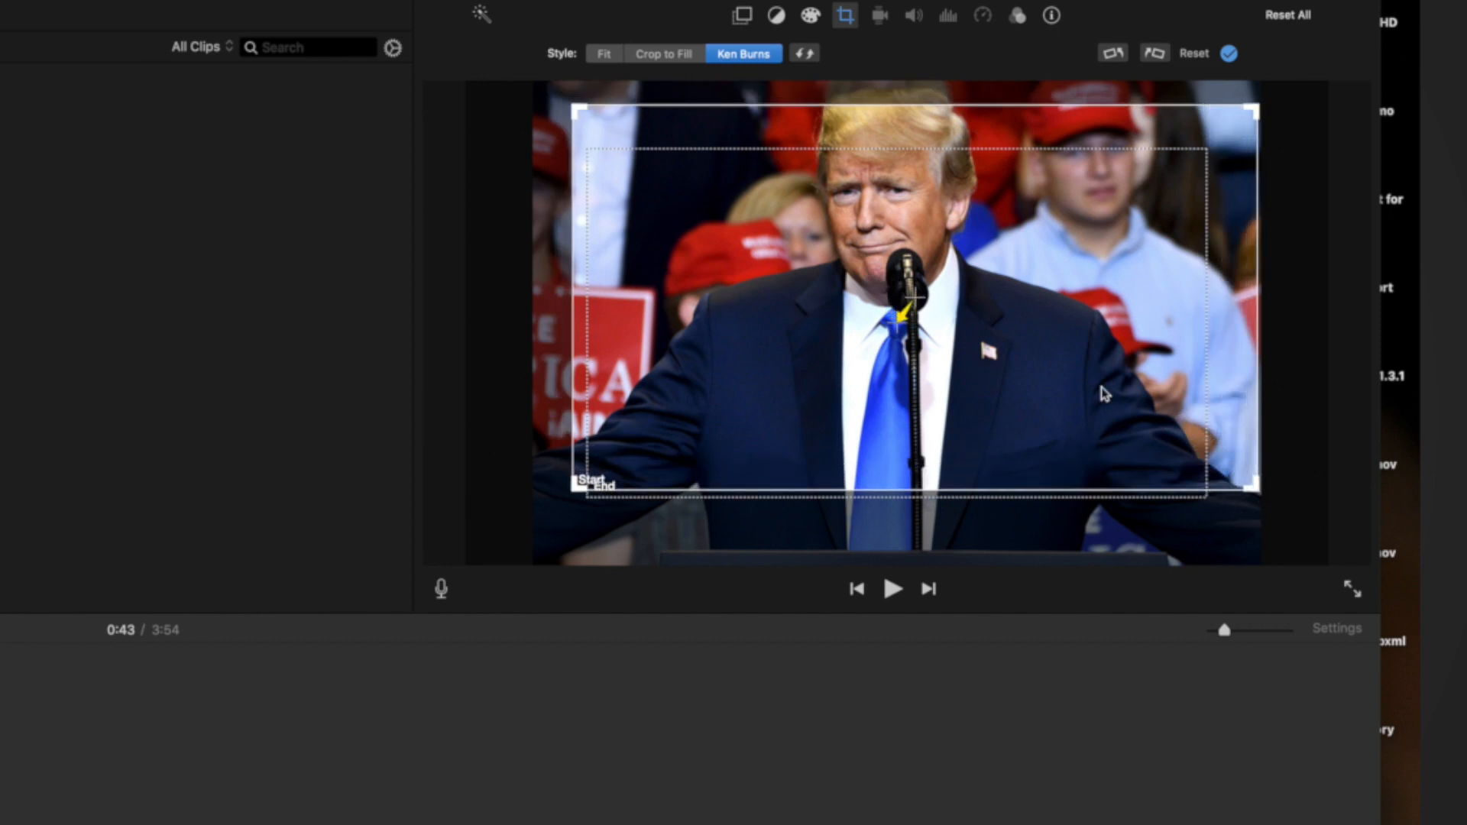
drag(579, 110, 544, 91)
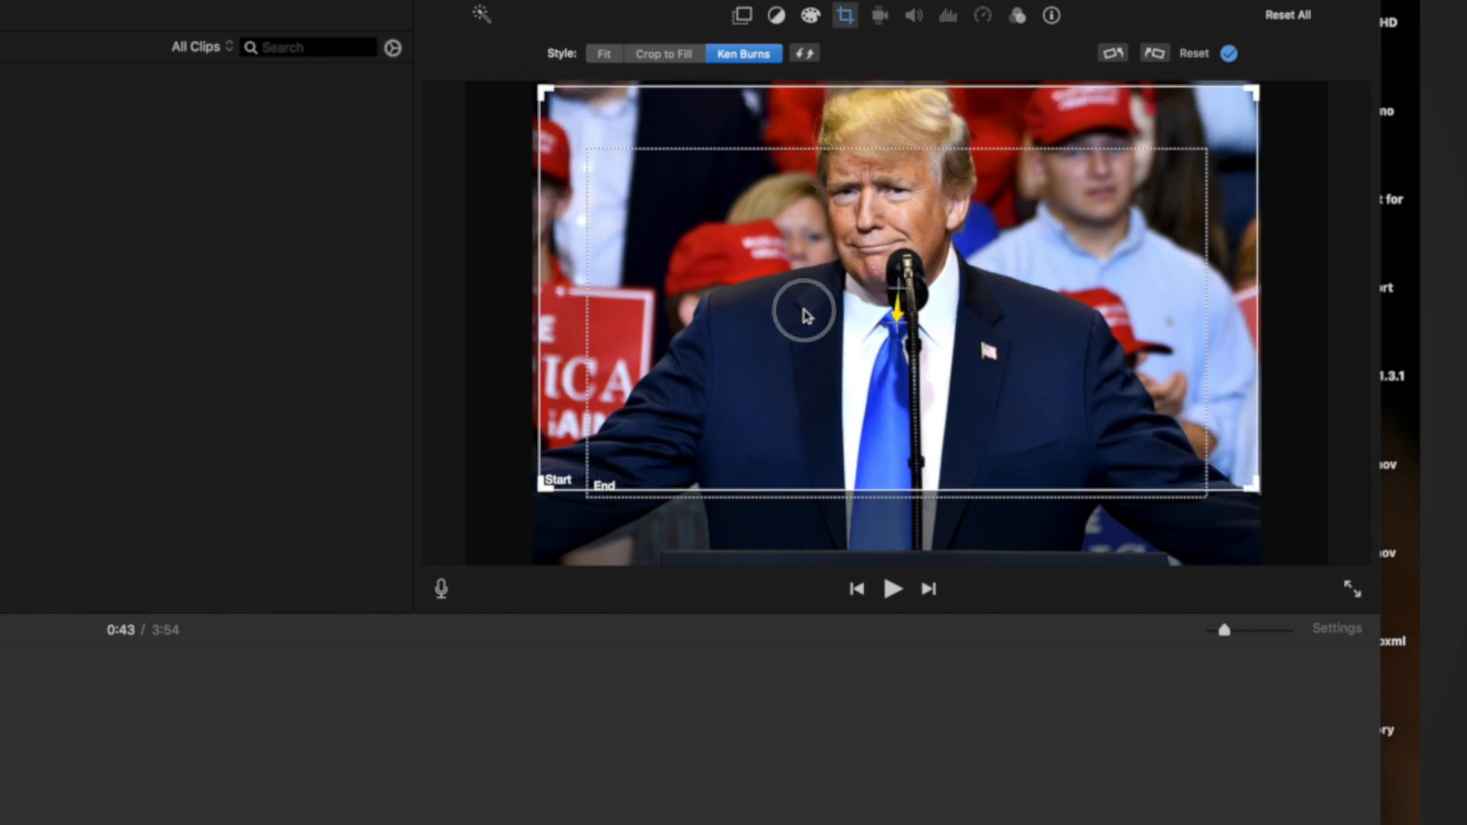
Raise and enlarge the Ken Burns End frame so it sits just inside the Start frame around the speaker.
drag(615, 485, 615, 430)
drag(1207, 438, 1238, 461)
drag(1156, 411, 1160, 415)
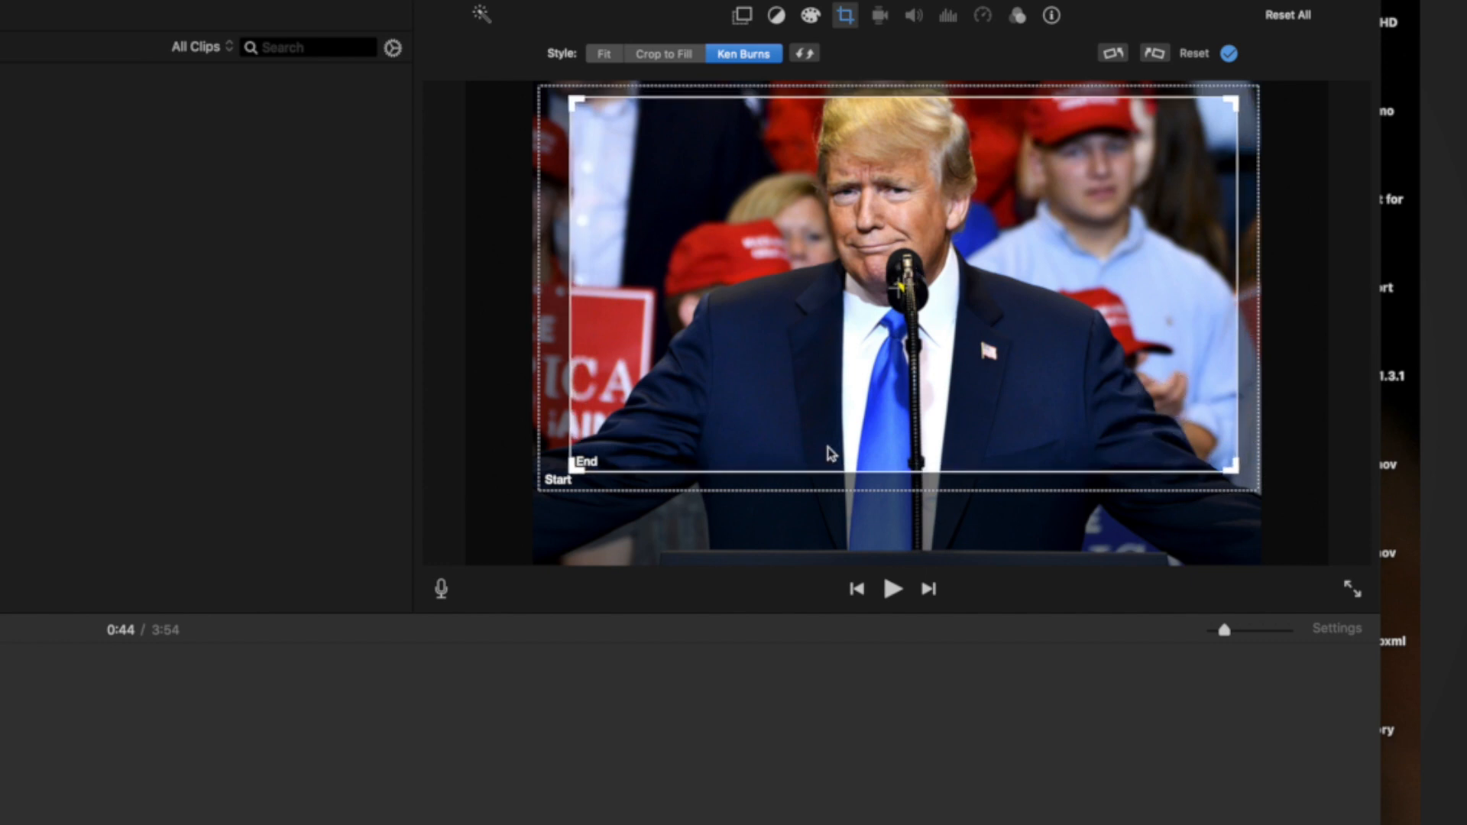
click(566, 467)
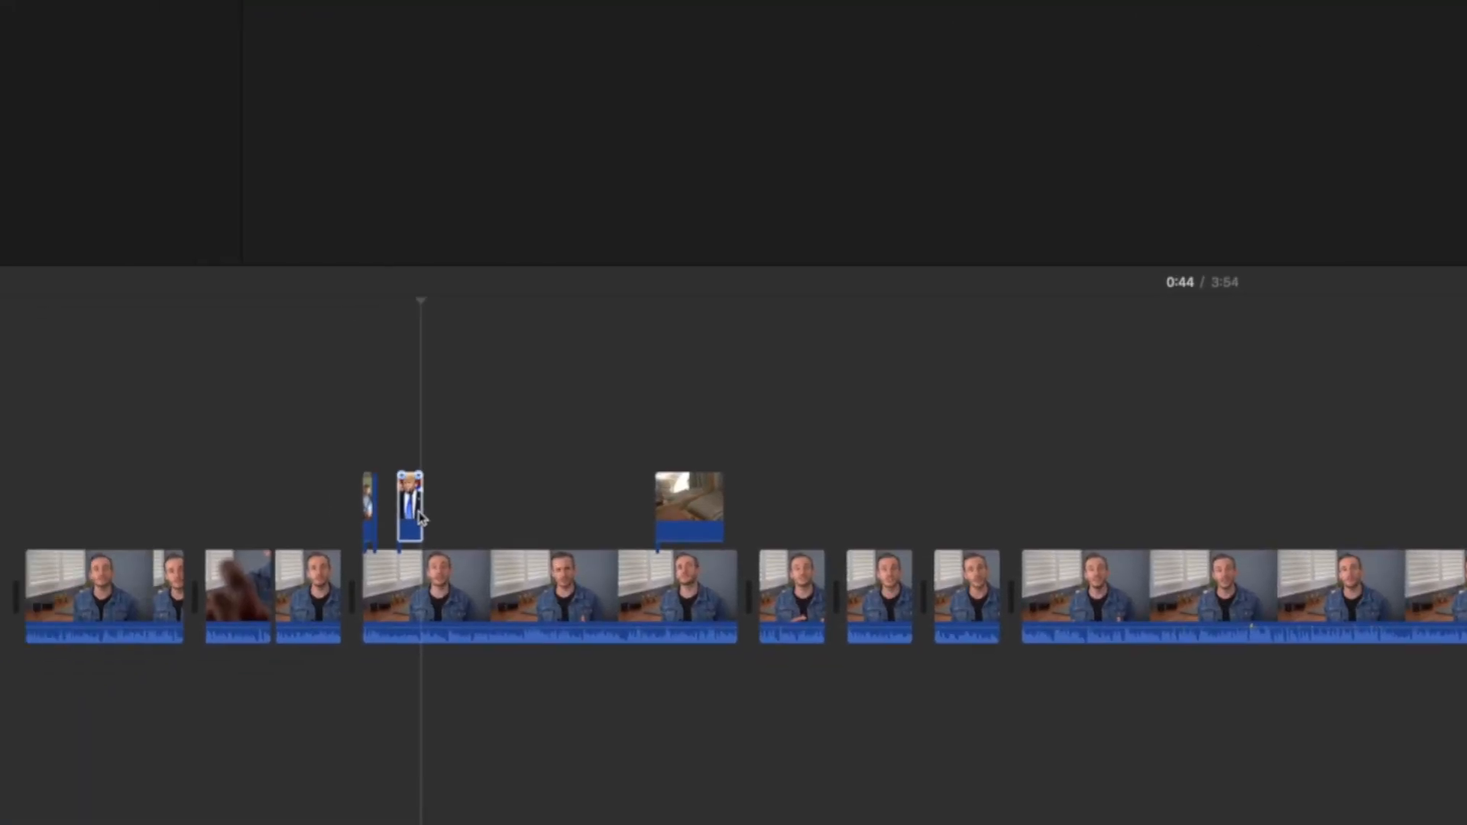
Lengthen the Trump photo cutaway, shorten it to end at about 0:42, play across it and extend its end again.
drag(58, 632, 191, 637)
drag(583, 509, 584, 509)
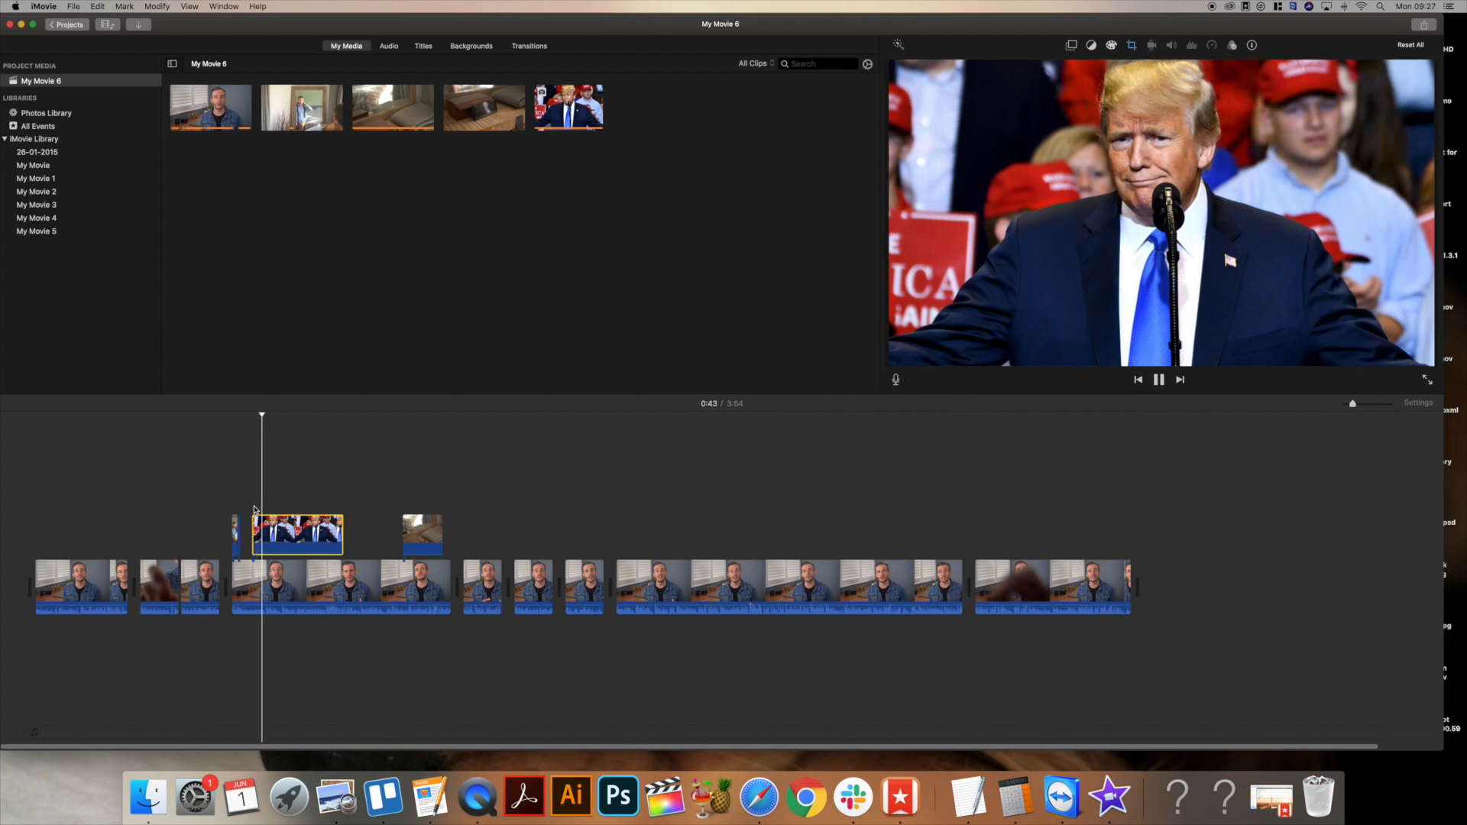
drag(343, 538, 262, 539)
key(space)
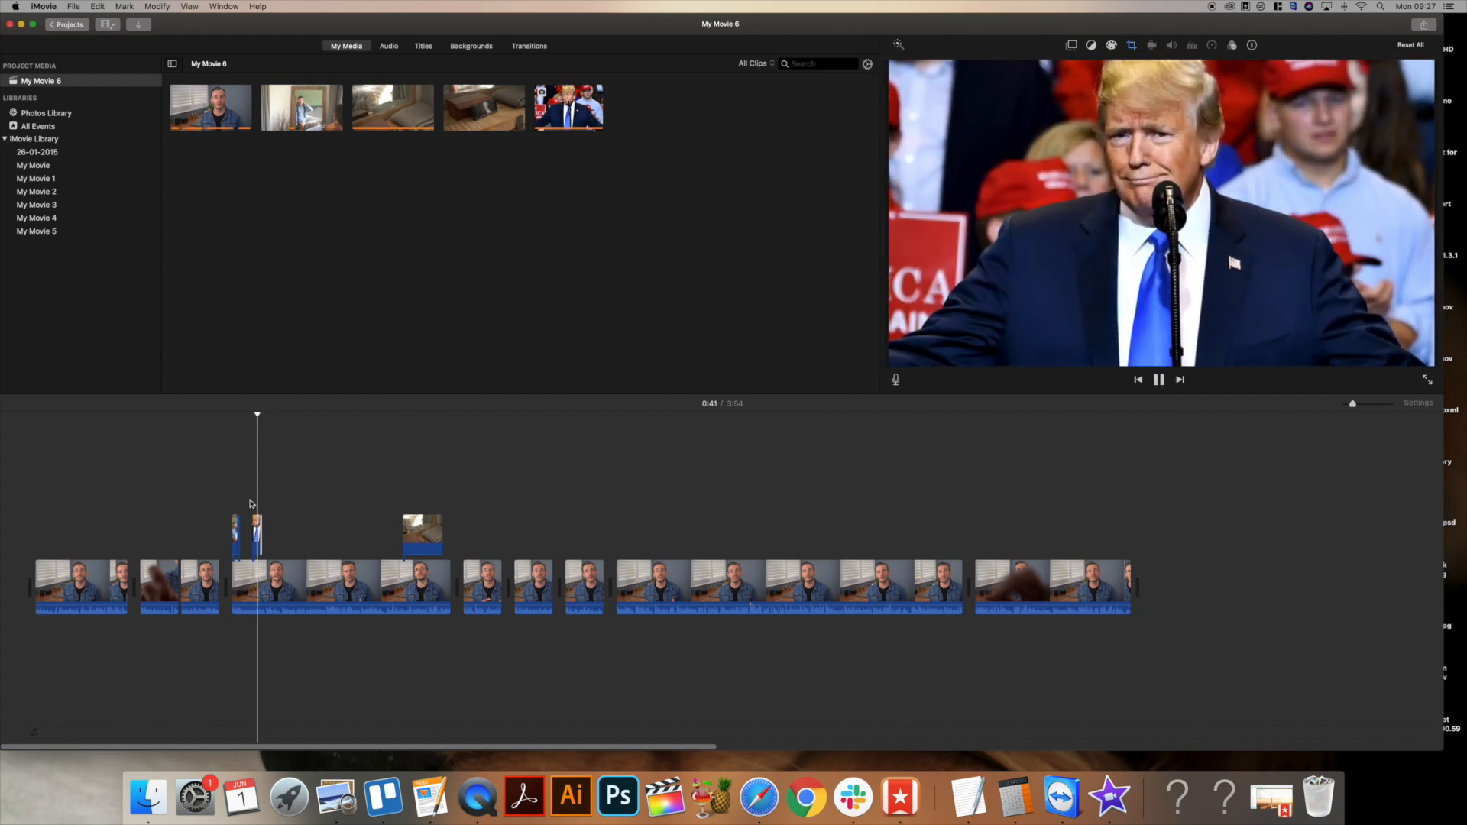
key(space)
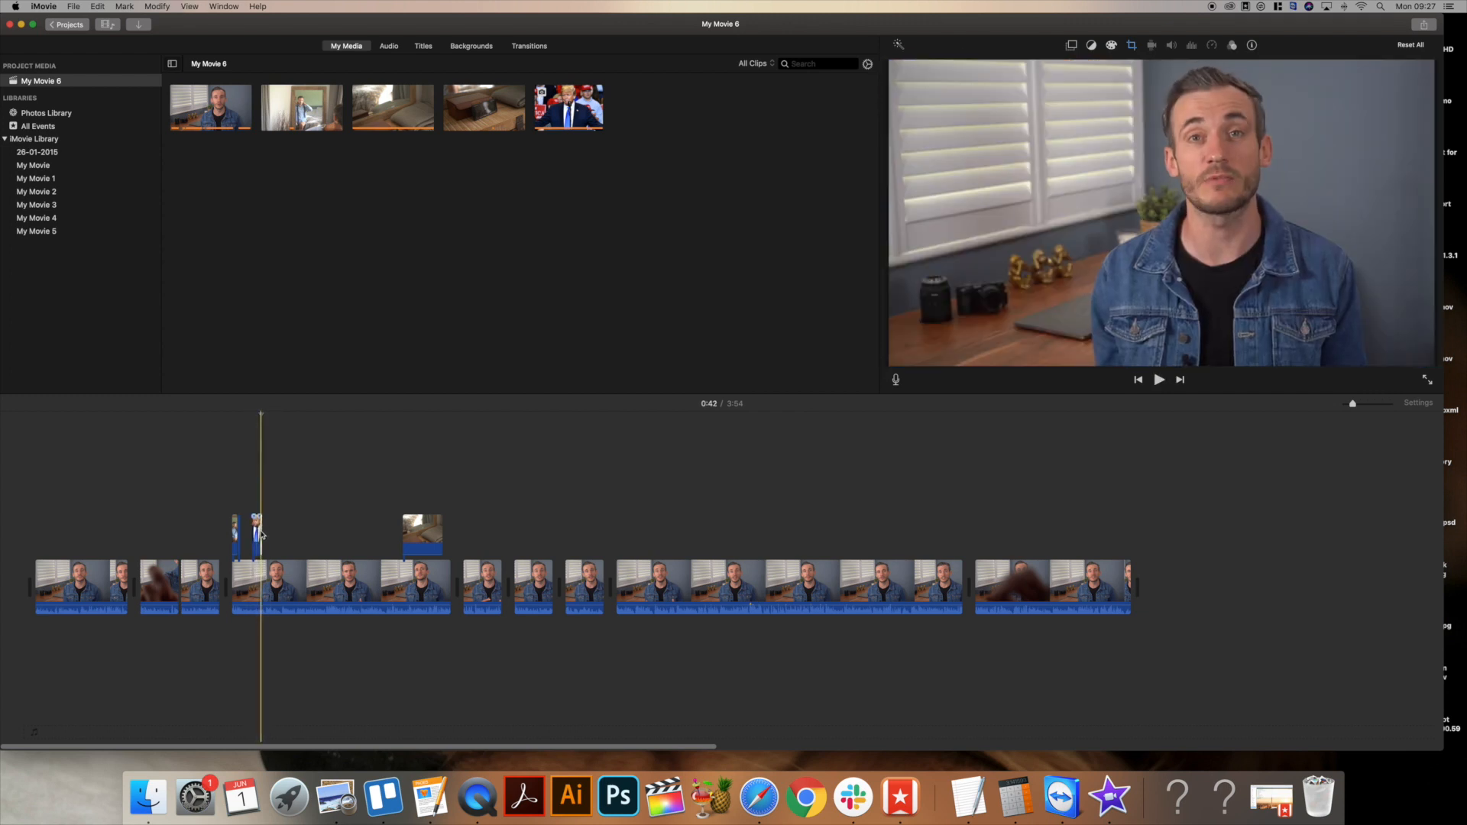
drag(262, 533, 289, 534)
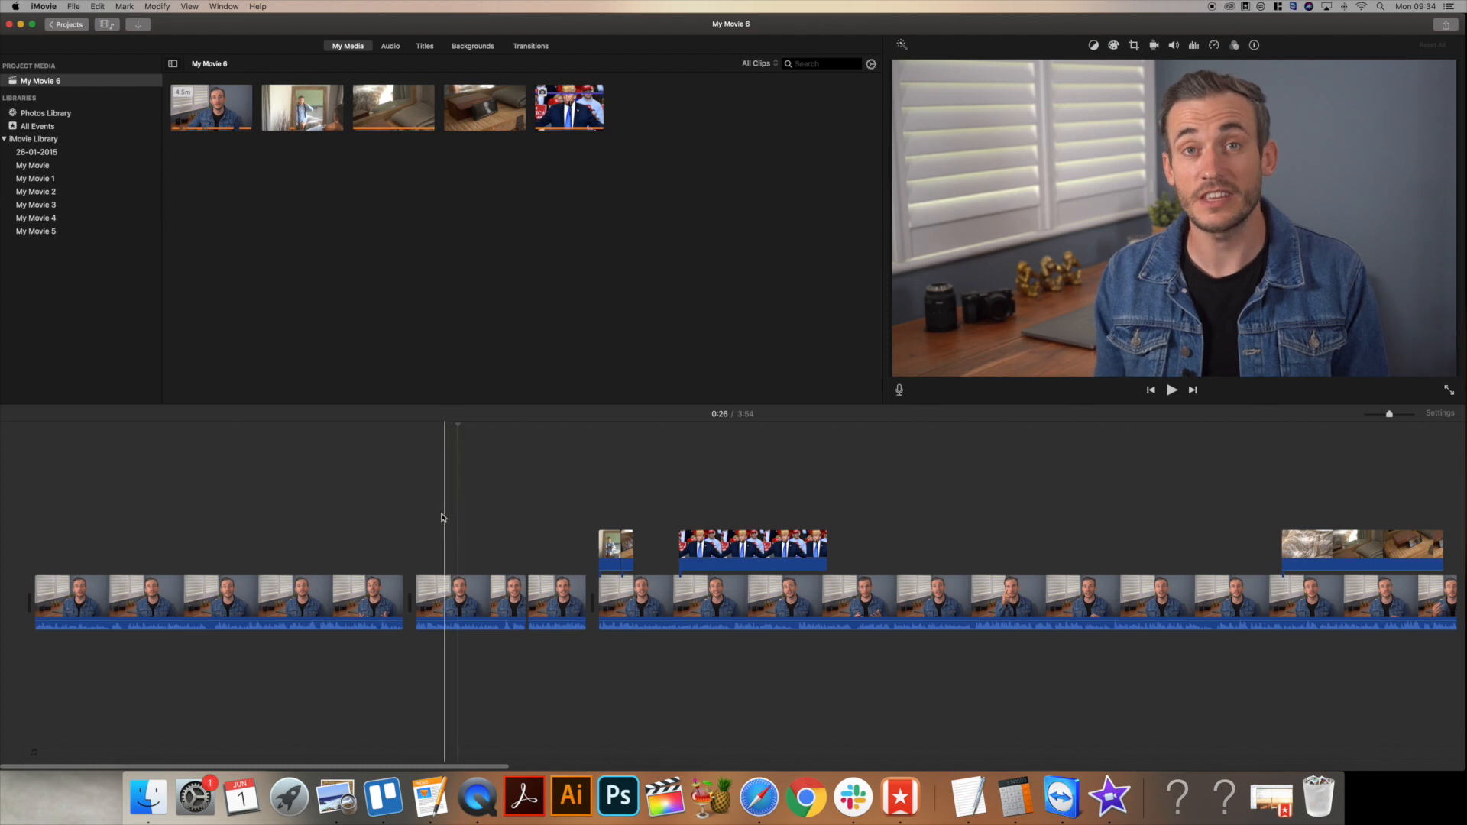
Play the main footage from about 0:22 across the cut to the second section at about 0:24.
click(382, 525)
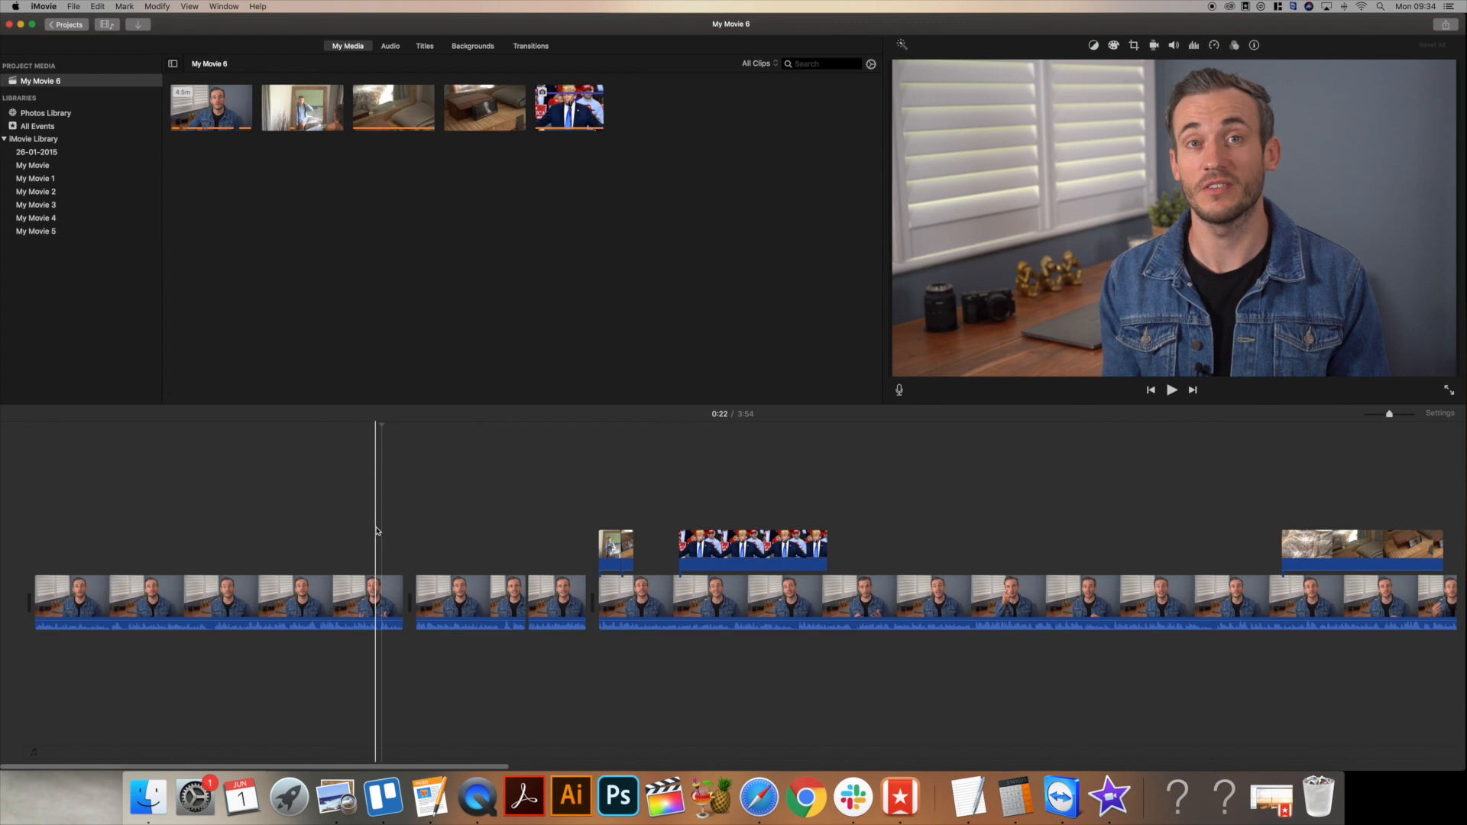
key(space)
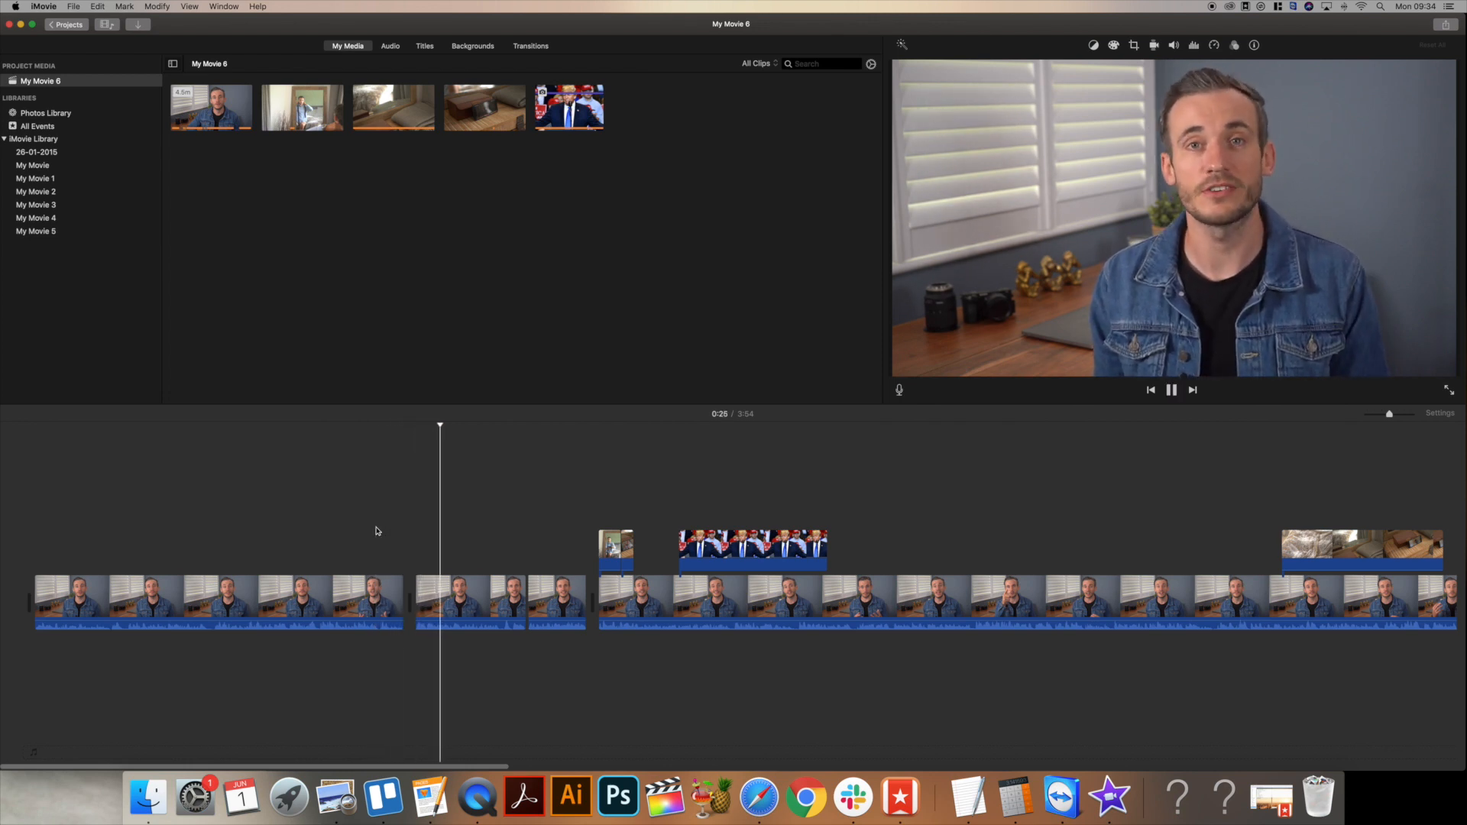
key(space)
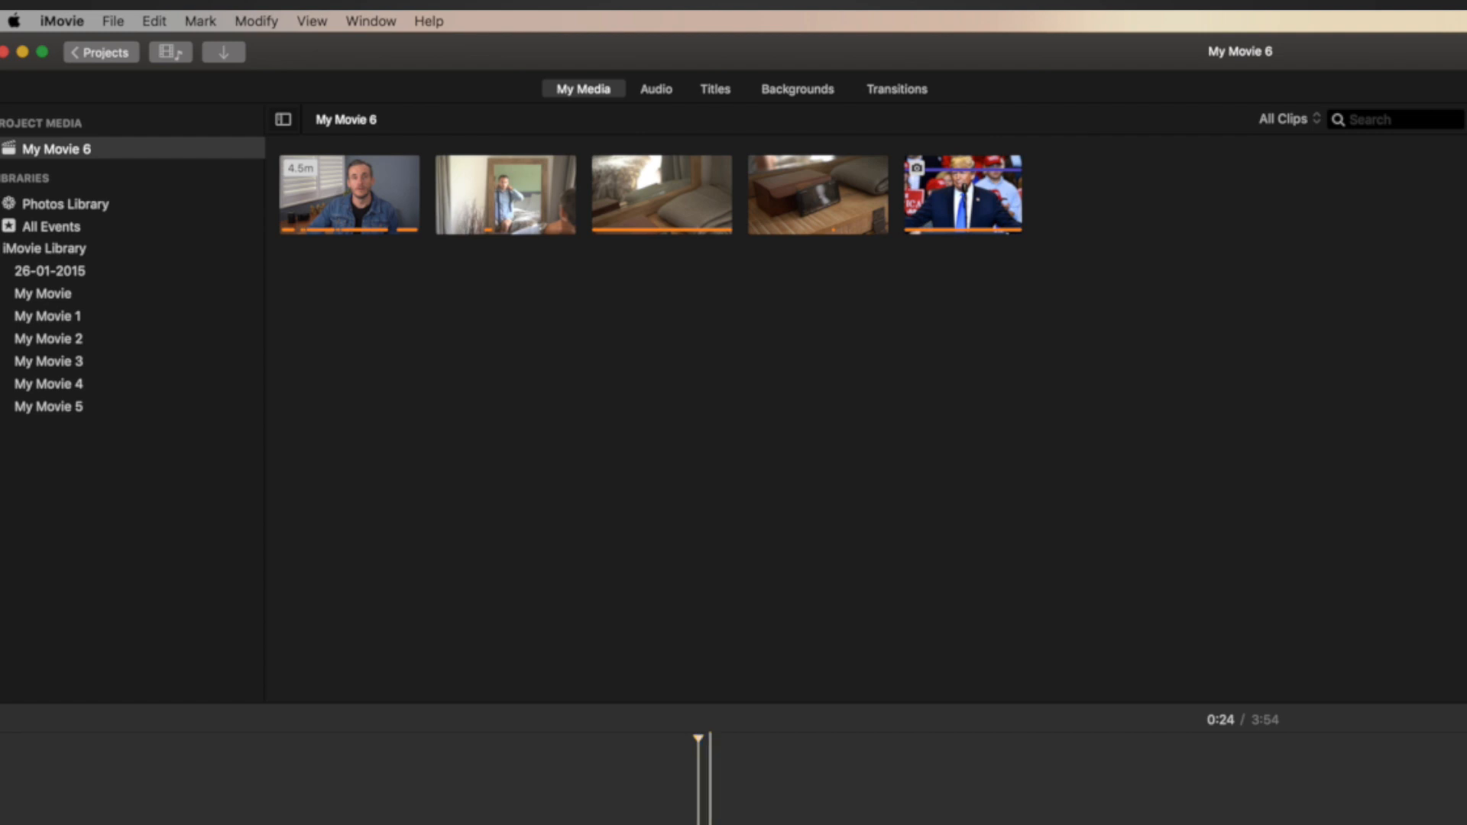
Insert a Black background between the first two sections of main footage at about 0:24 and place a Centered title above it.
click(723, 95)
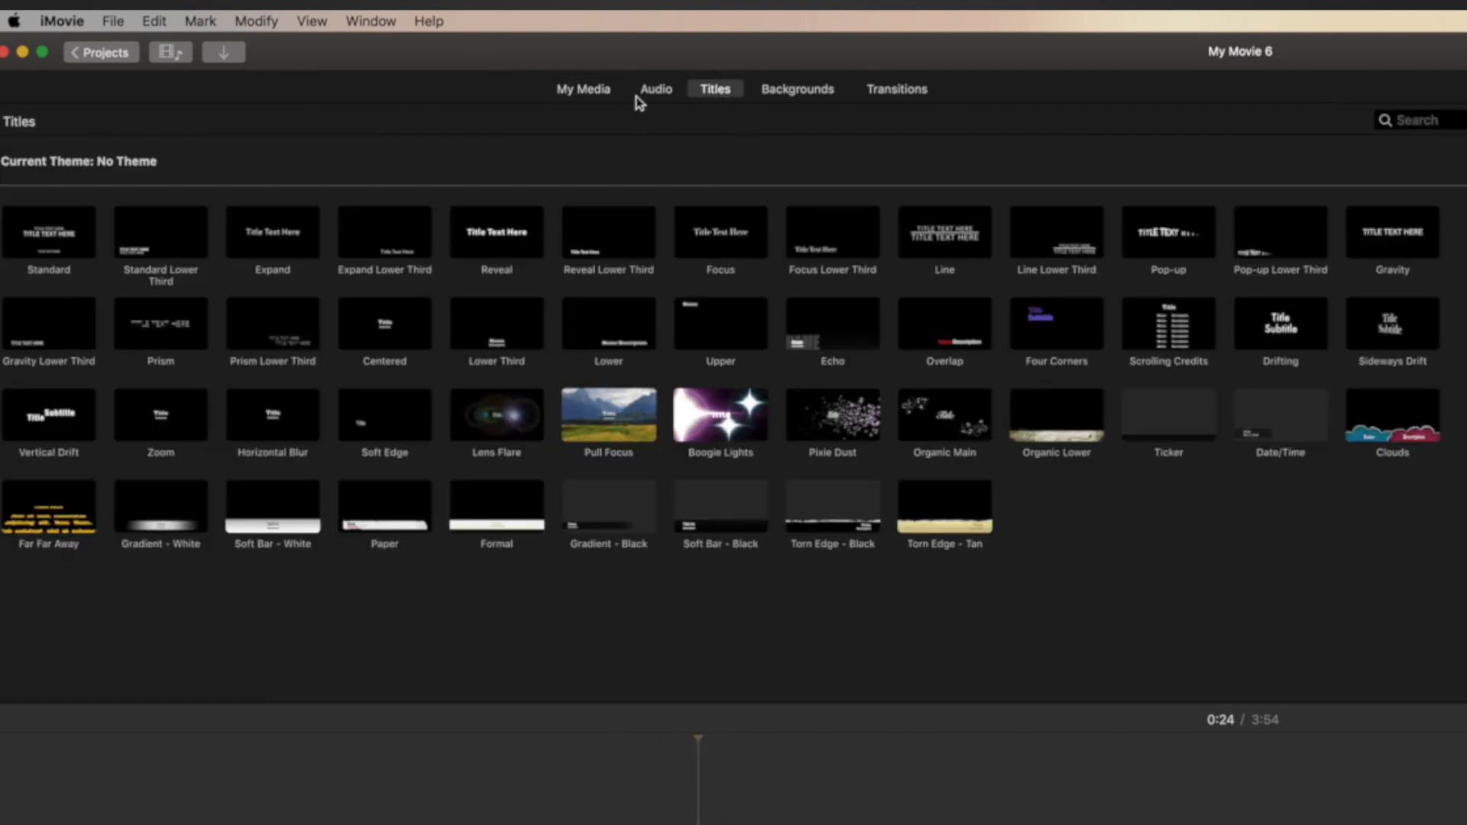
click(768, 88)
drag(1379, 284, 1224, 372)
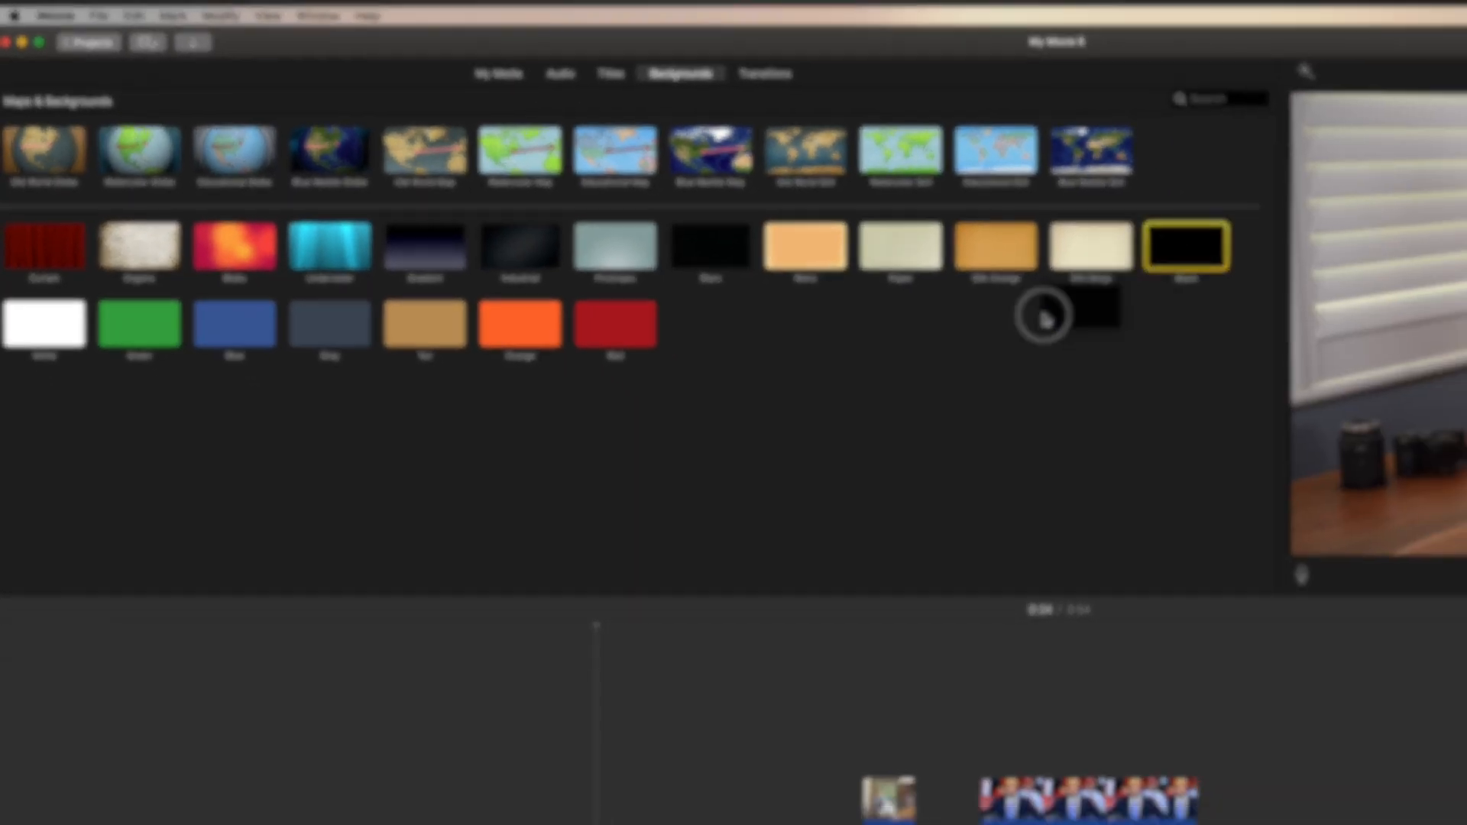
drag(1043, 316, 439, 596)
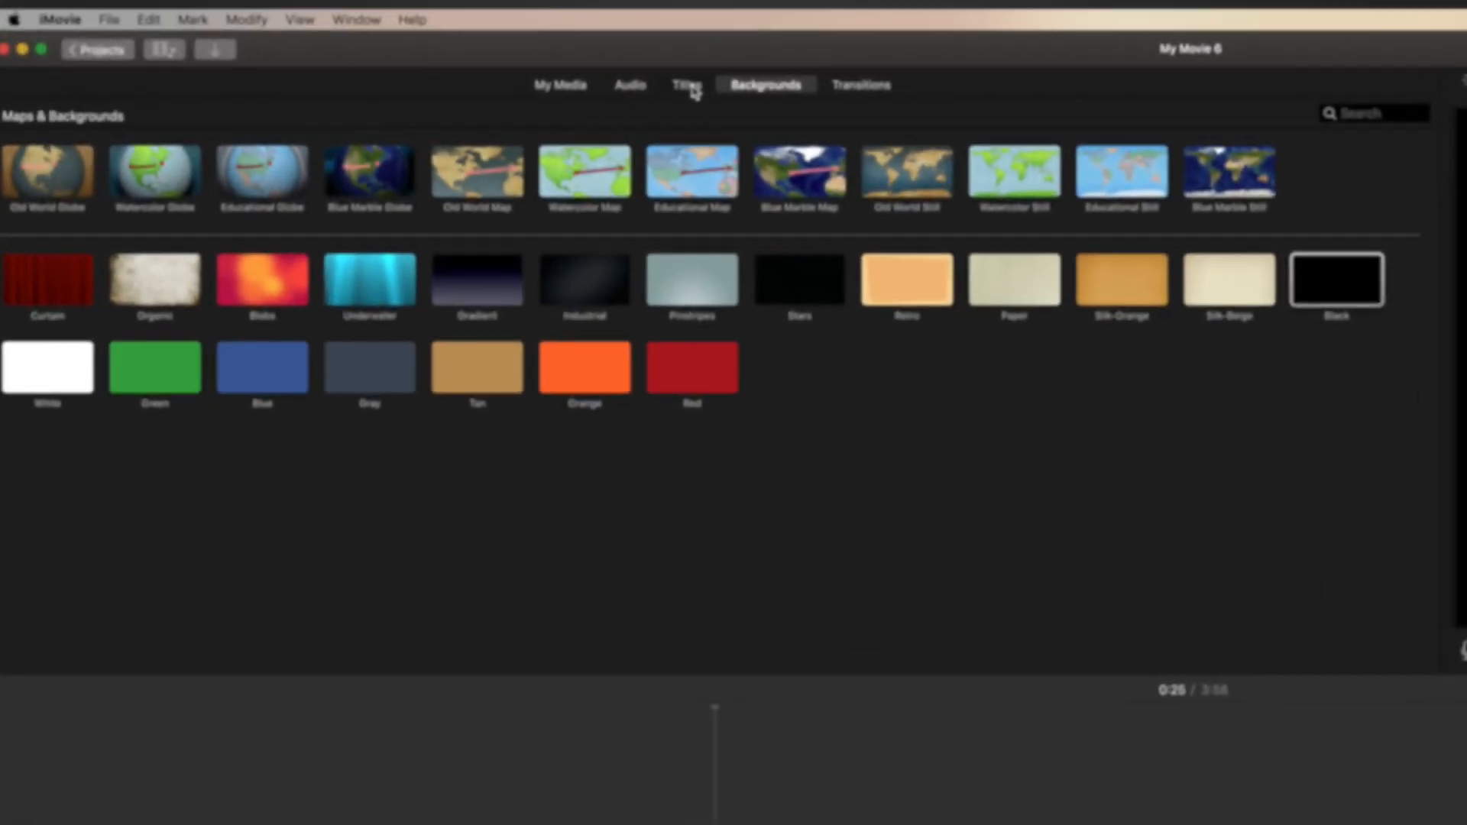
click(425, 46)
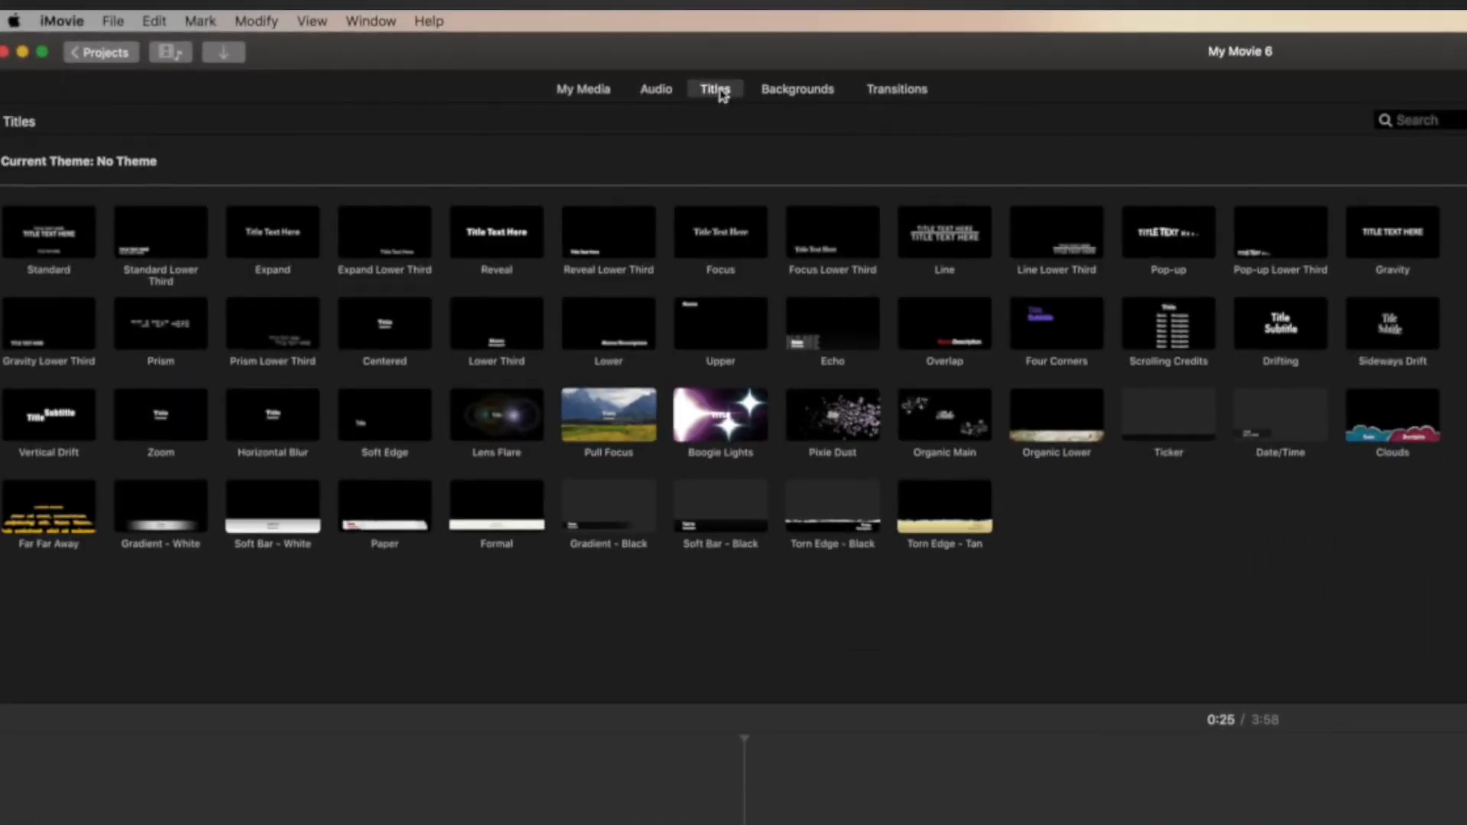
drag(384, 323, 707, 824)
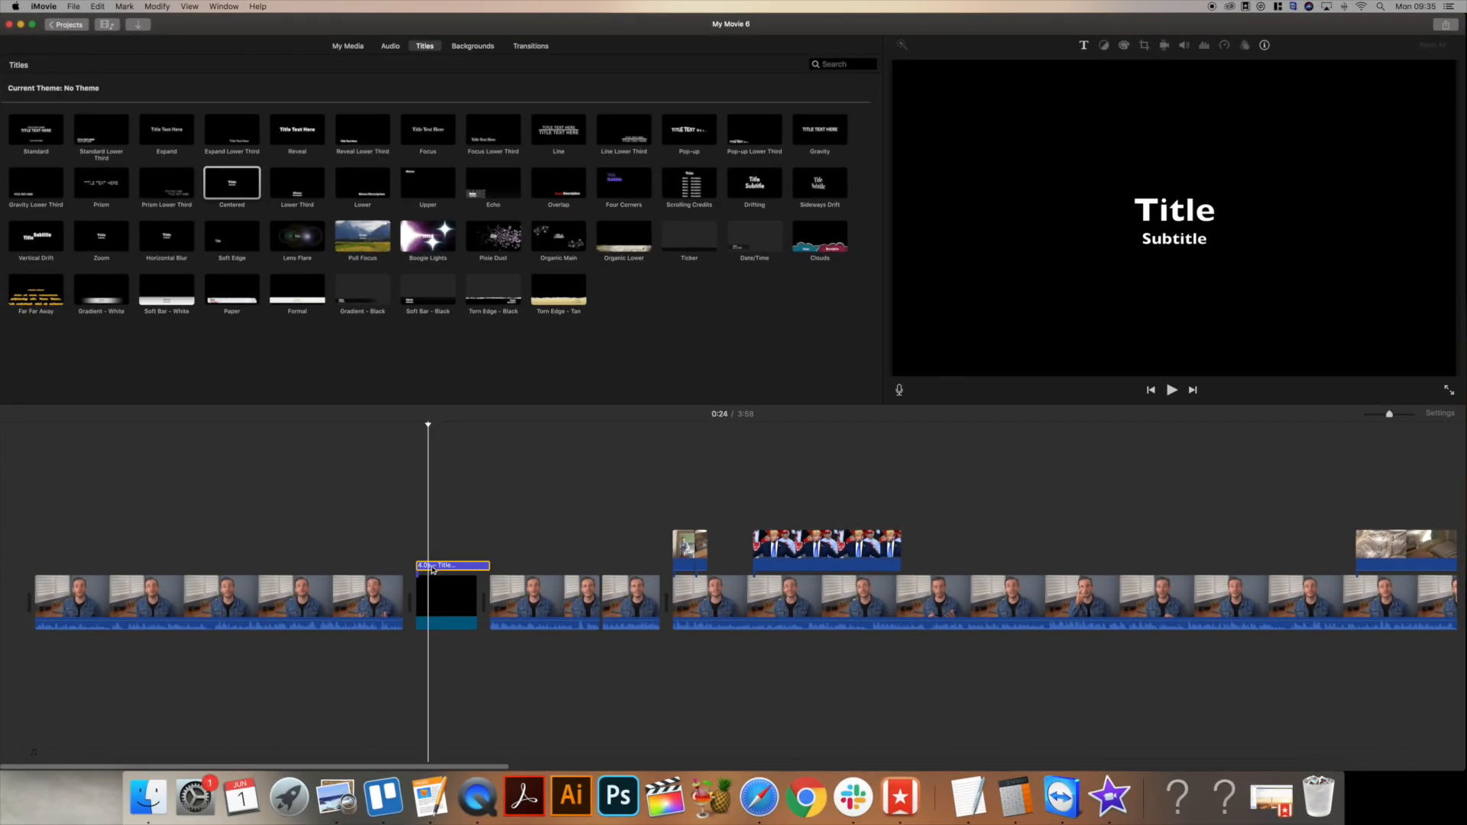
Try the Pixie Dust title above the black background, play it and undo the change.
drag(493, 237, 426, 539)
key(space)
key(space)
key(super+z)
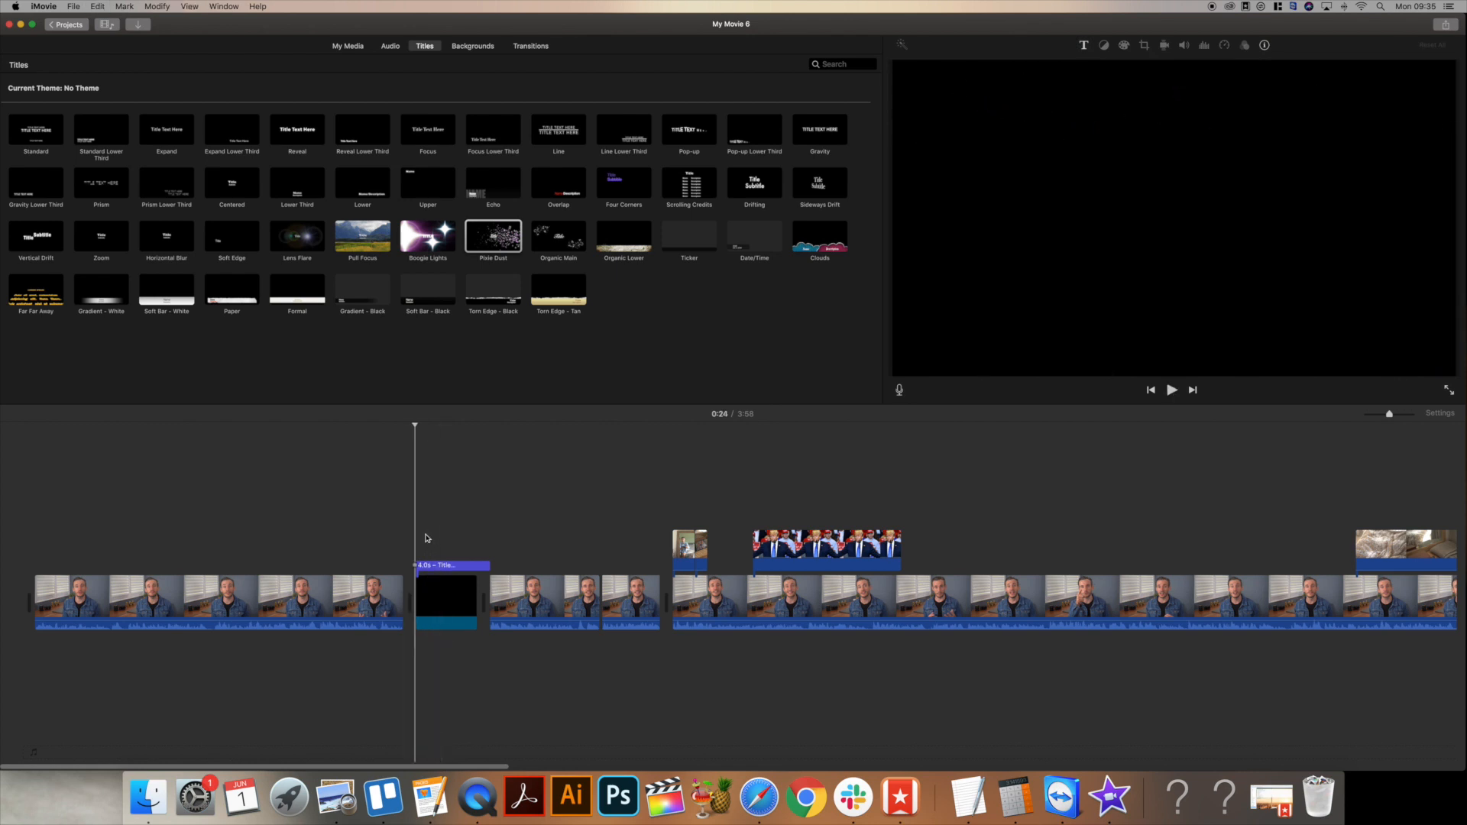
Apply the Centered title above the black background again and turn off its text outline, toggling bold off and back on.
drag(243, 201, 417, 560)
click(438, 566)
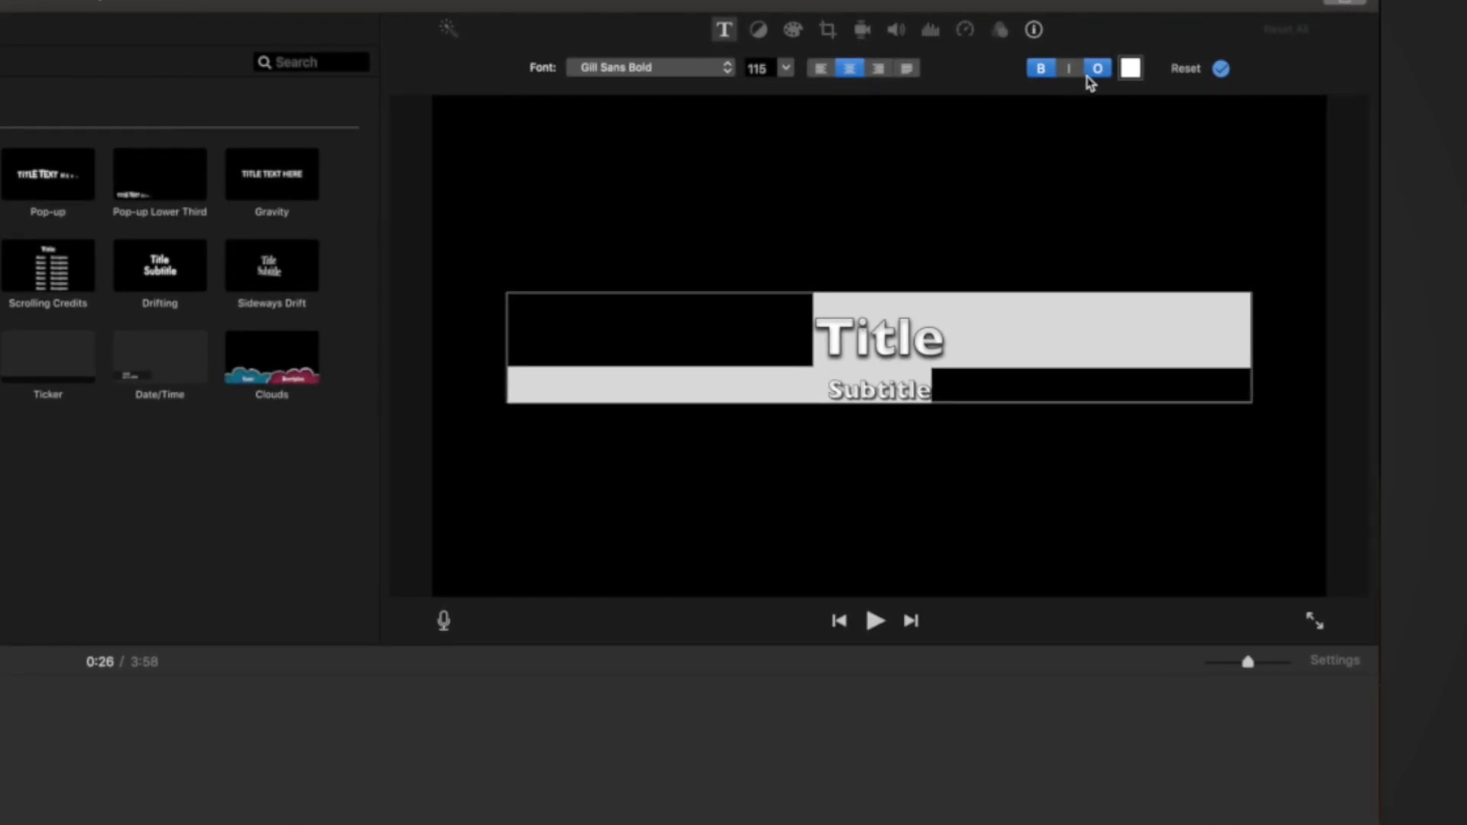
click(1097, 69)
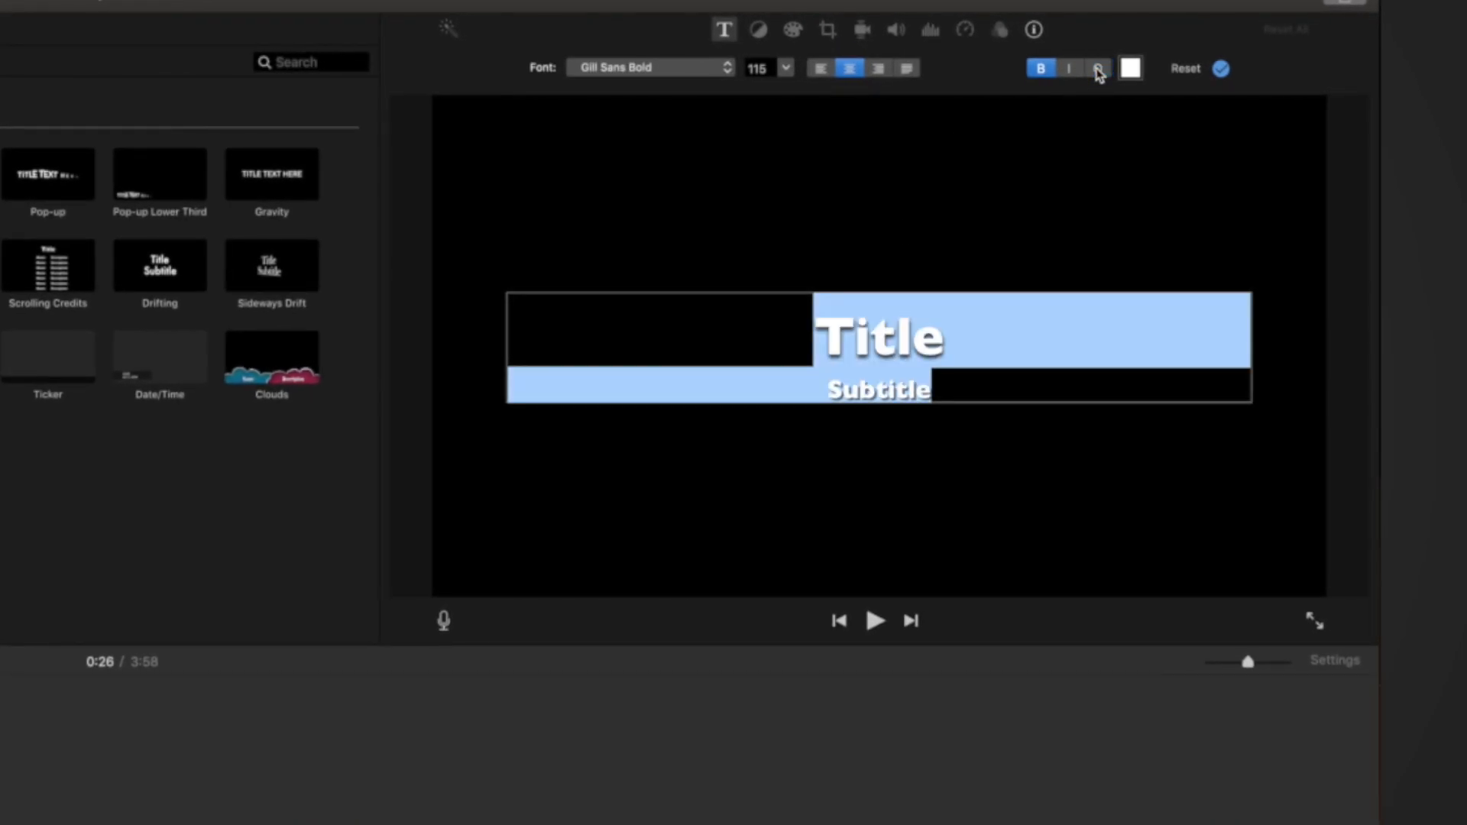
click(1042, 70)
click(1043, 70)
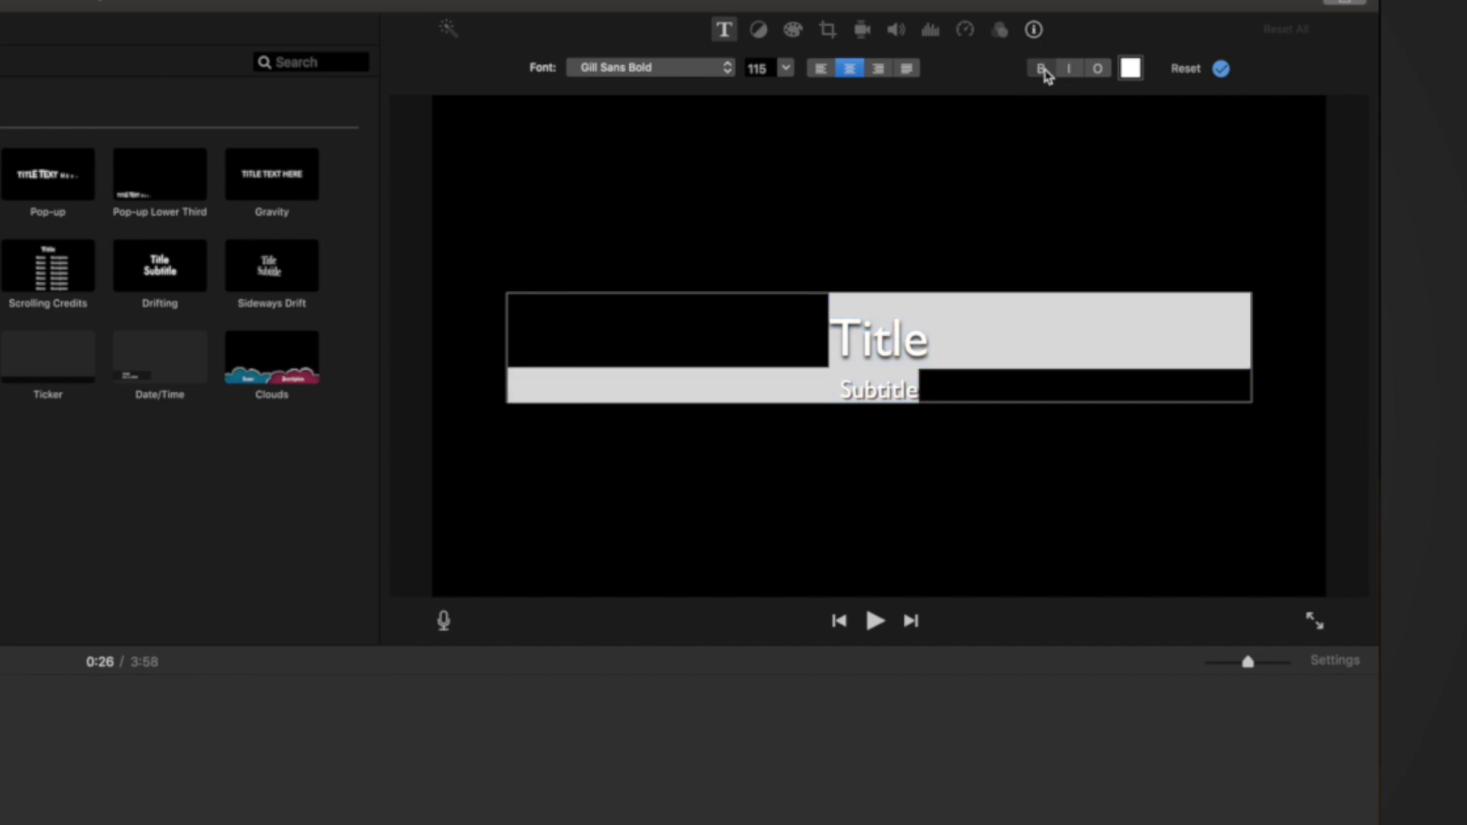
Delete the Subtitle line from the Centered title and select the remaining word Title.
double_click(864, 396)
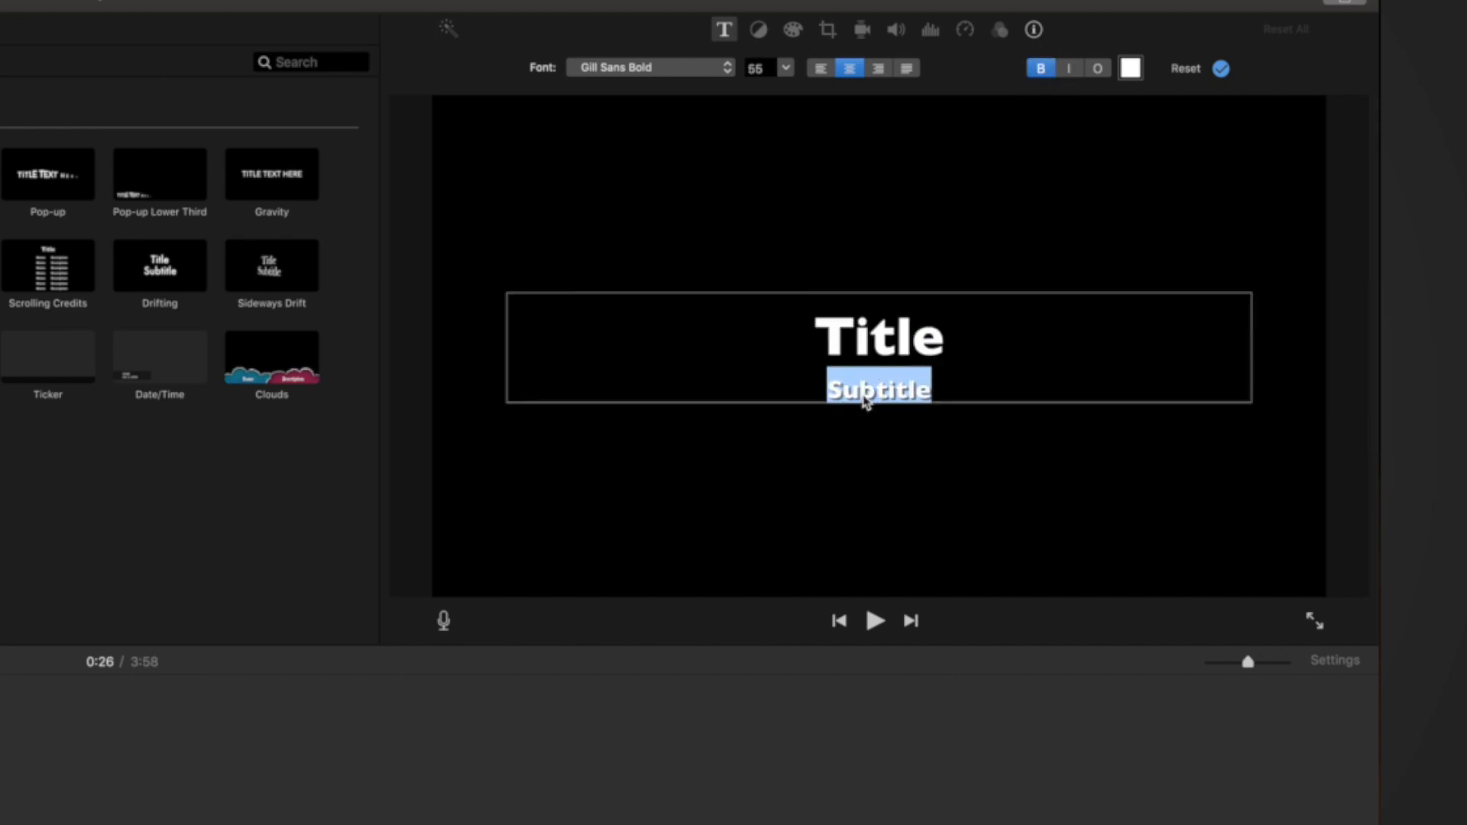
key(BackSpace)
key(BackSpace)
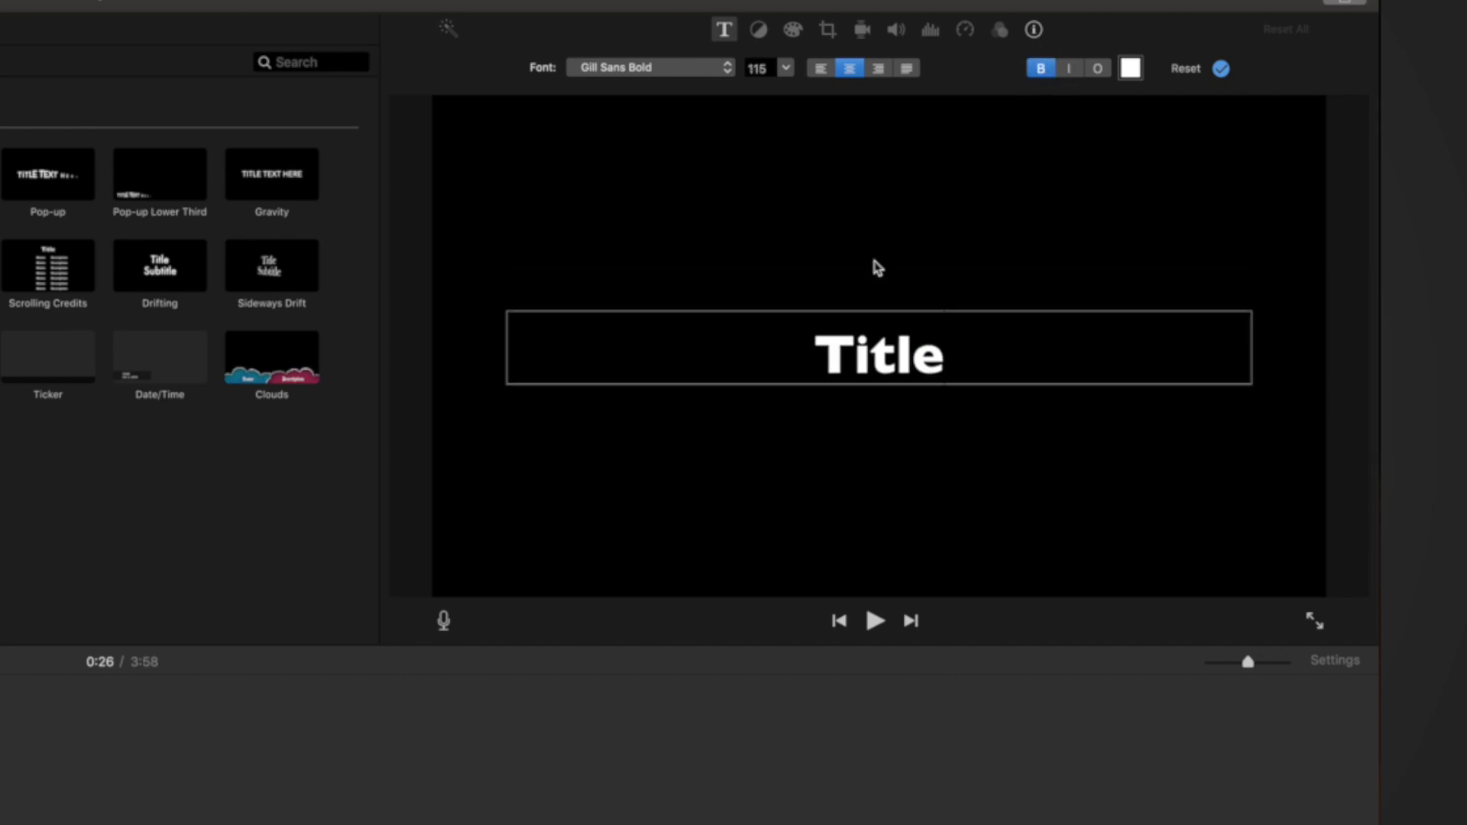
double_click(883, 354)
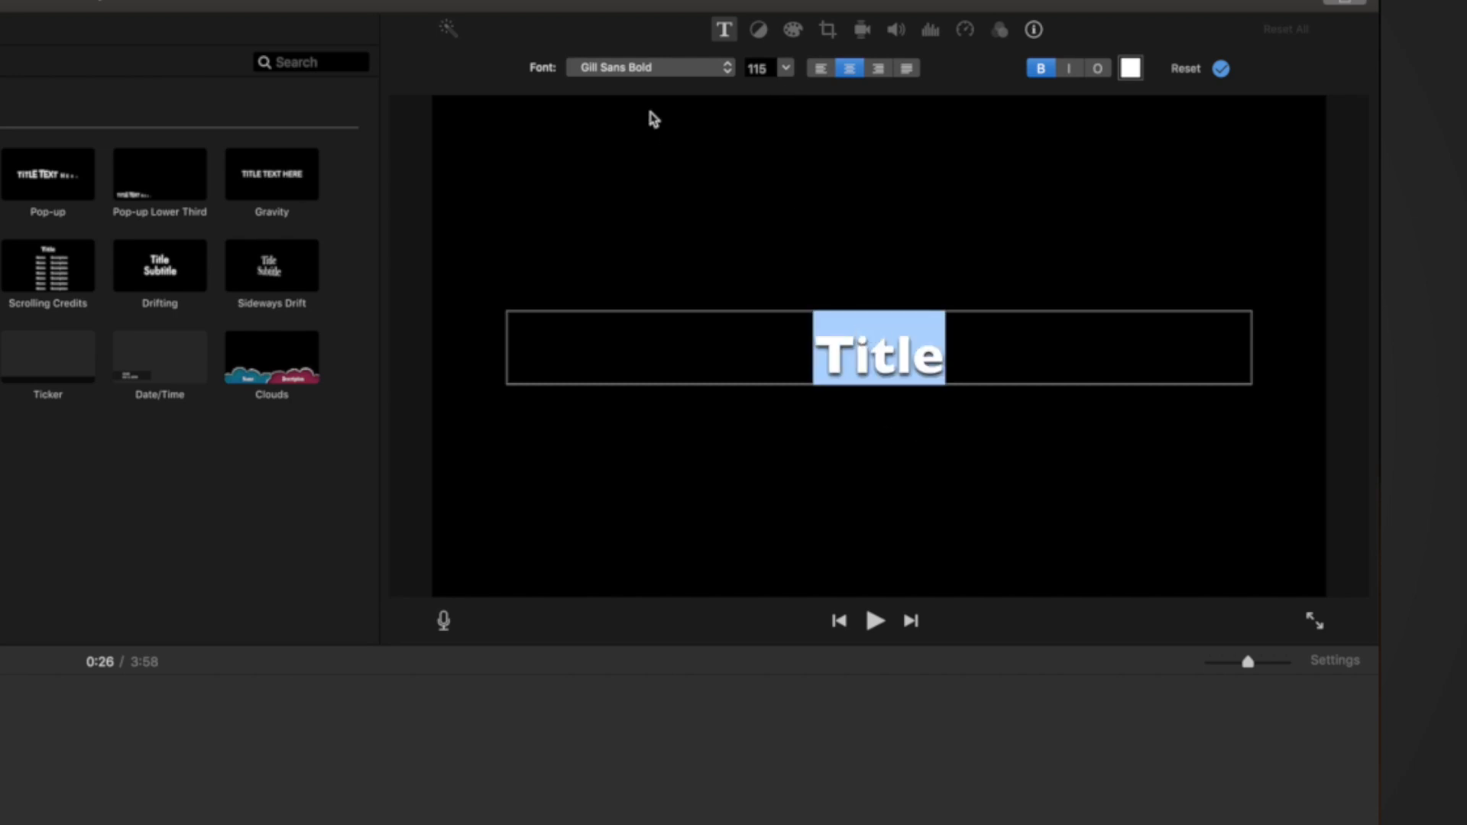
Set the font family of the word Title to Poppins from the full font collection.
click(645, 65)
click(1047, 235)
click(638, 68)
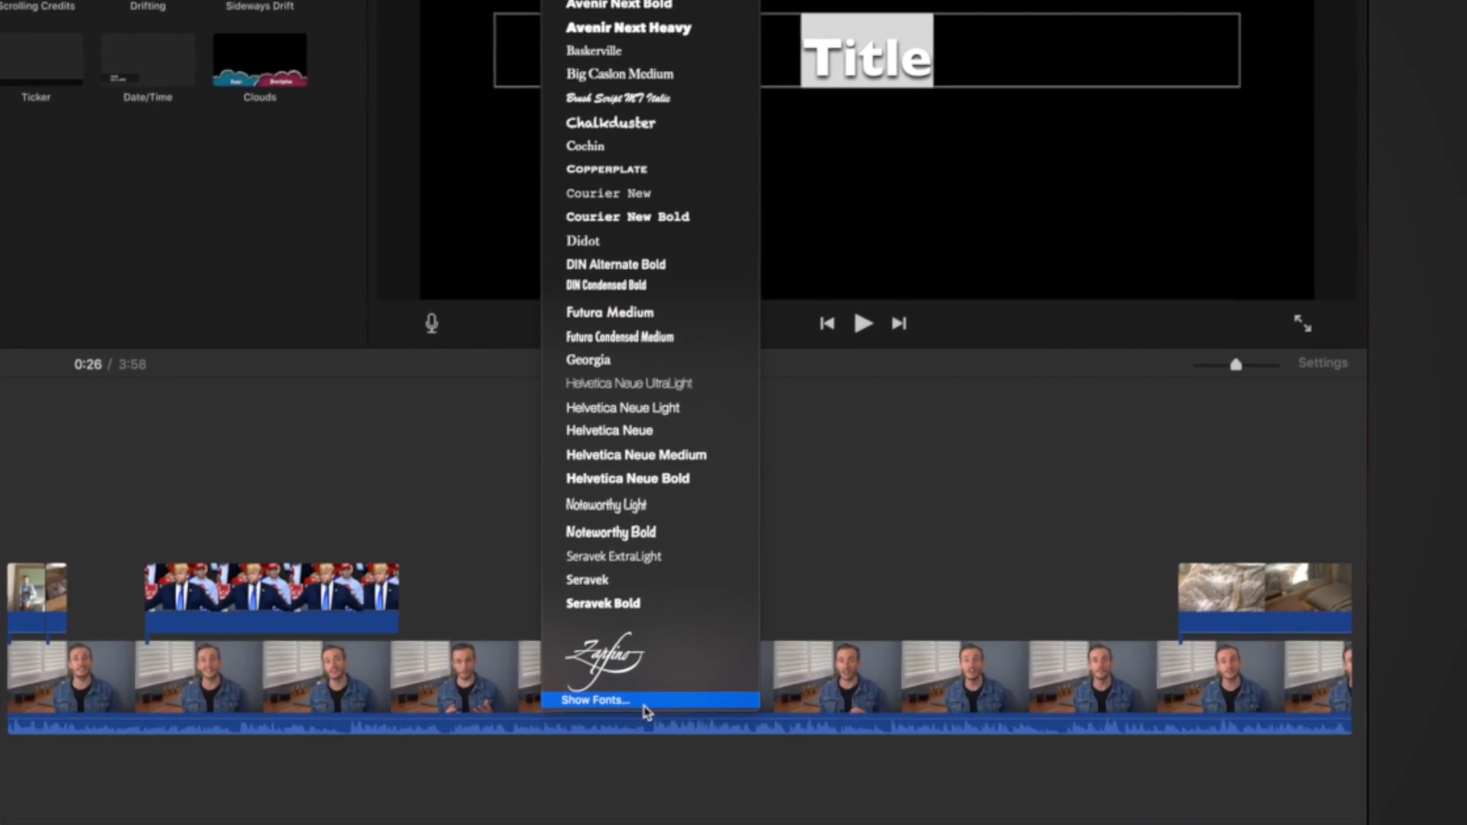
click(643, 701)
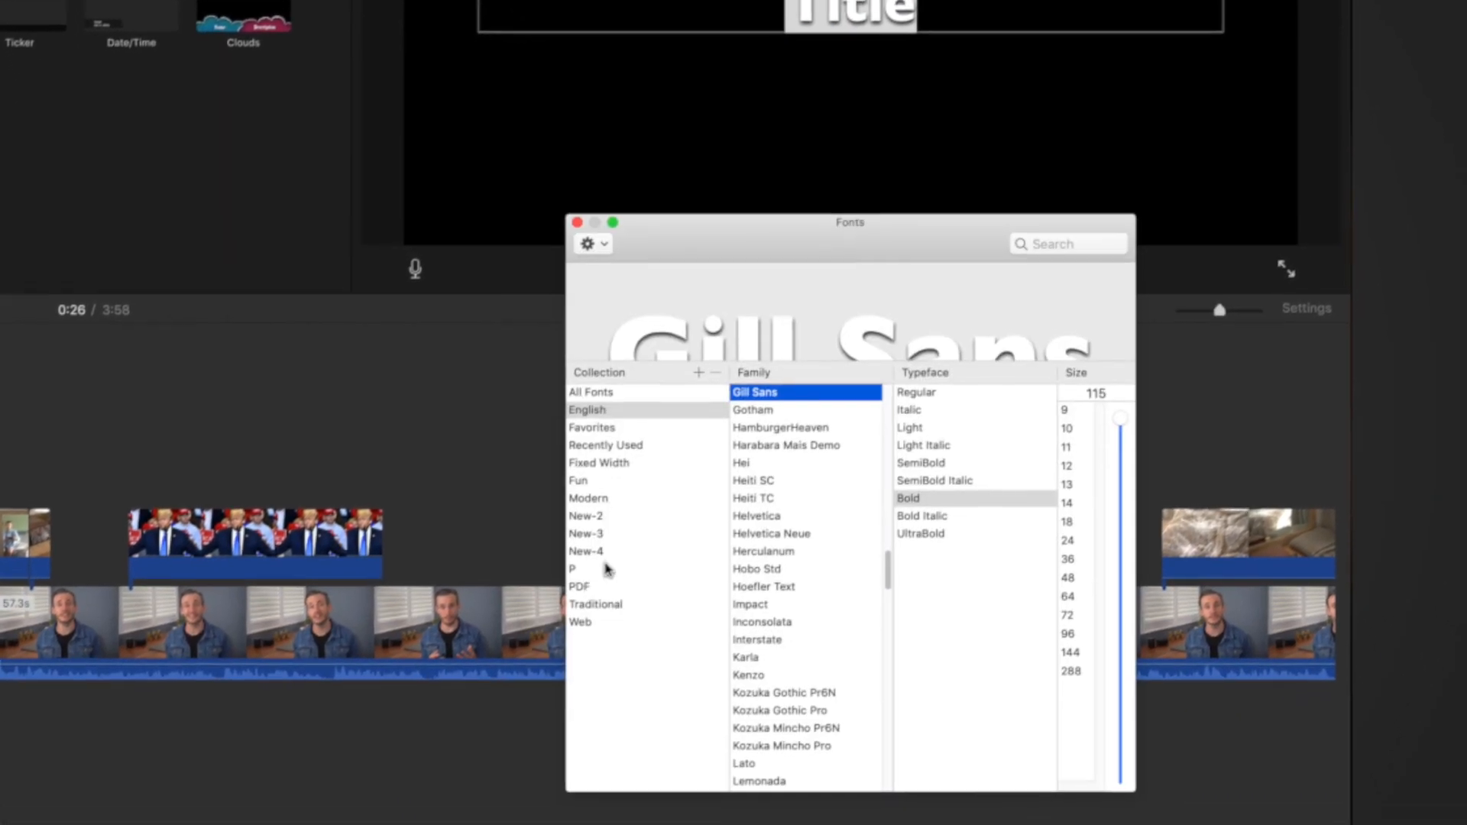
scroll(835, 743, down, 1)
scroll(814, 679, down, 20)
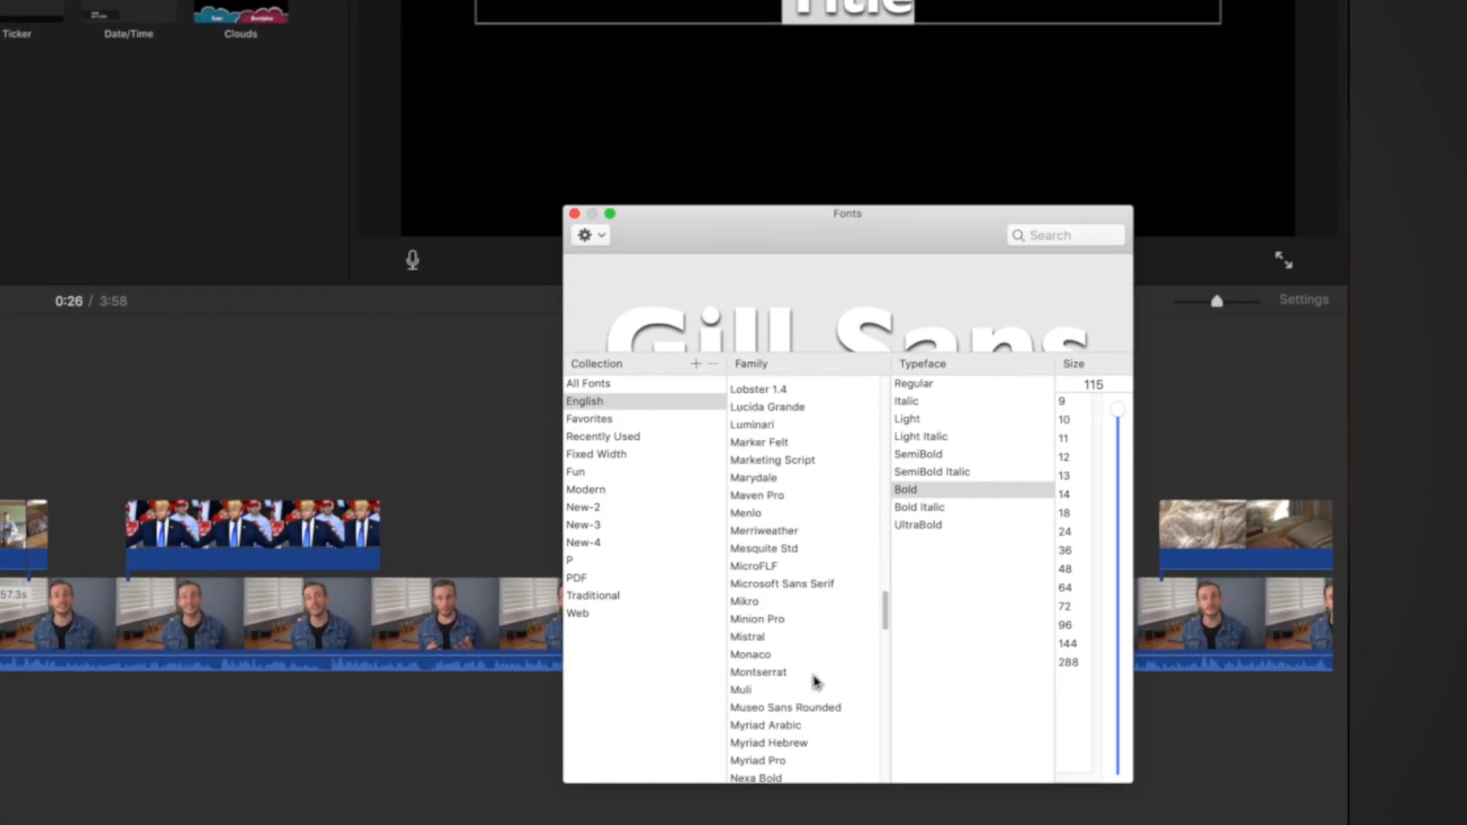
click(795, 695)
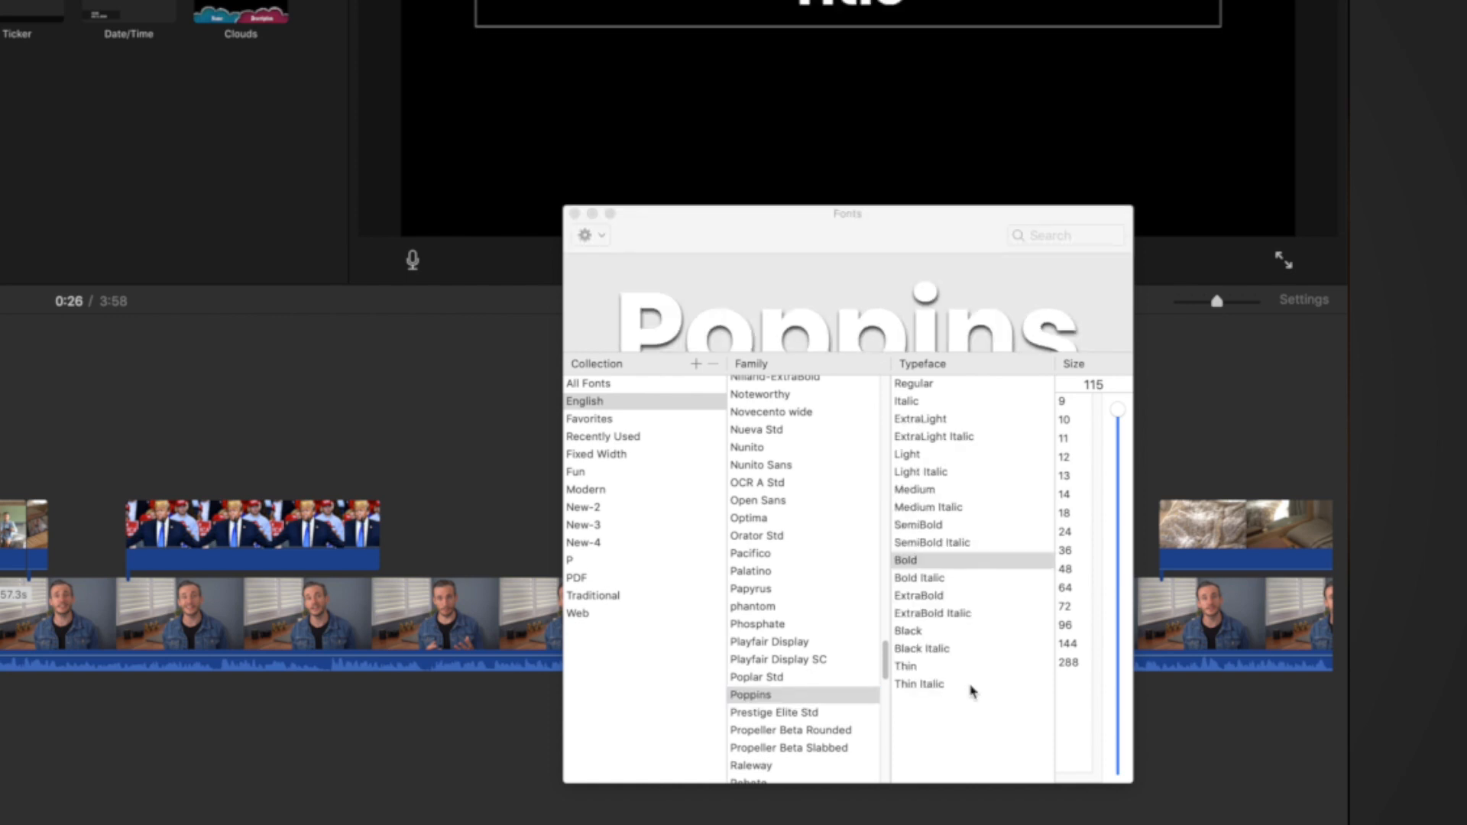
Set the title's Poppins typeface to Black, close the font chooser and reselect the title text.
click(933, 635)
click(821, 19)
double_click(833, 3)
click(933, 631)
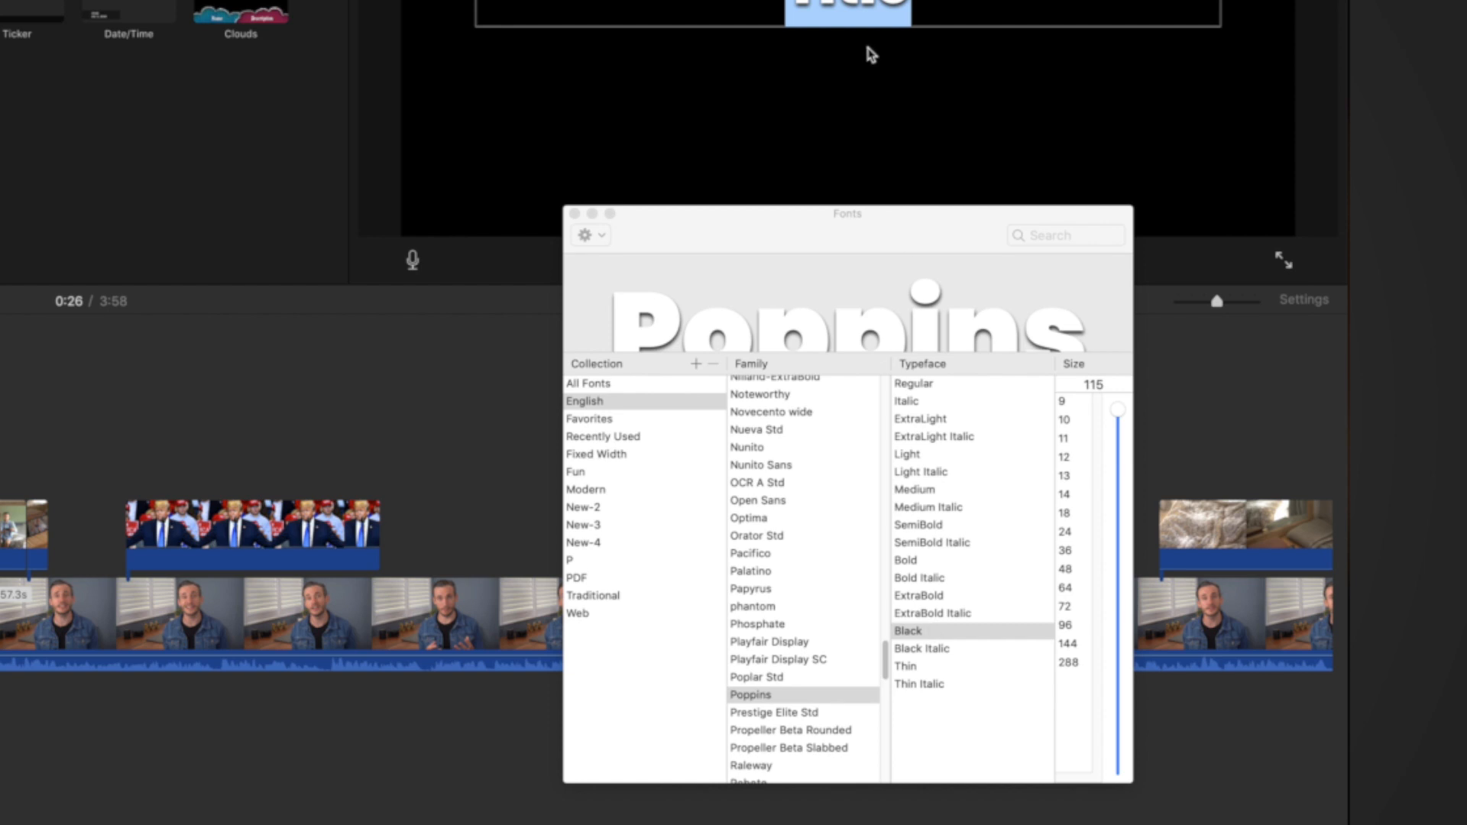
click(574, 213)
click(802, 14)
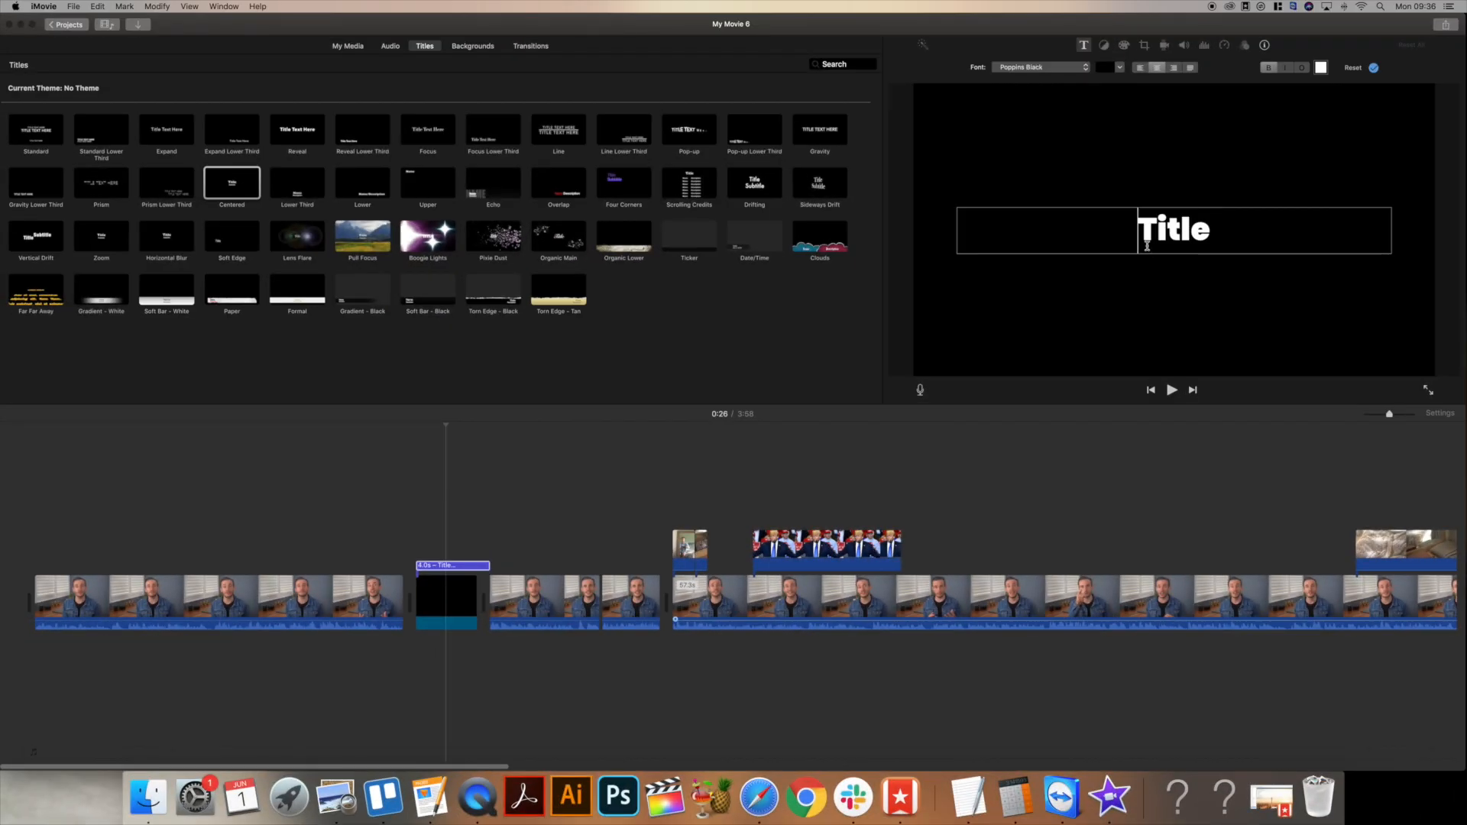
double_click(1160, 233)
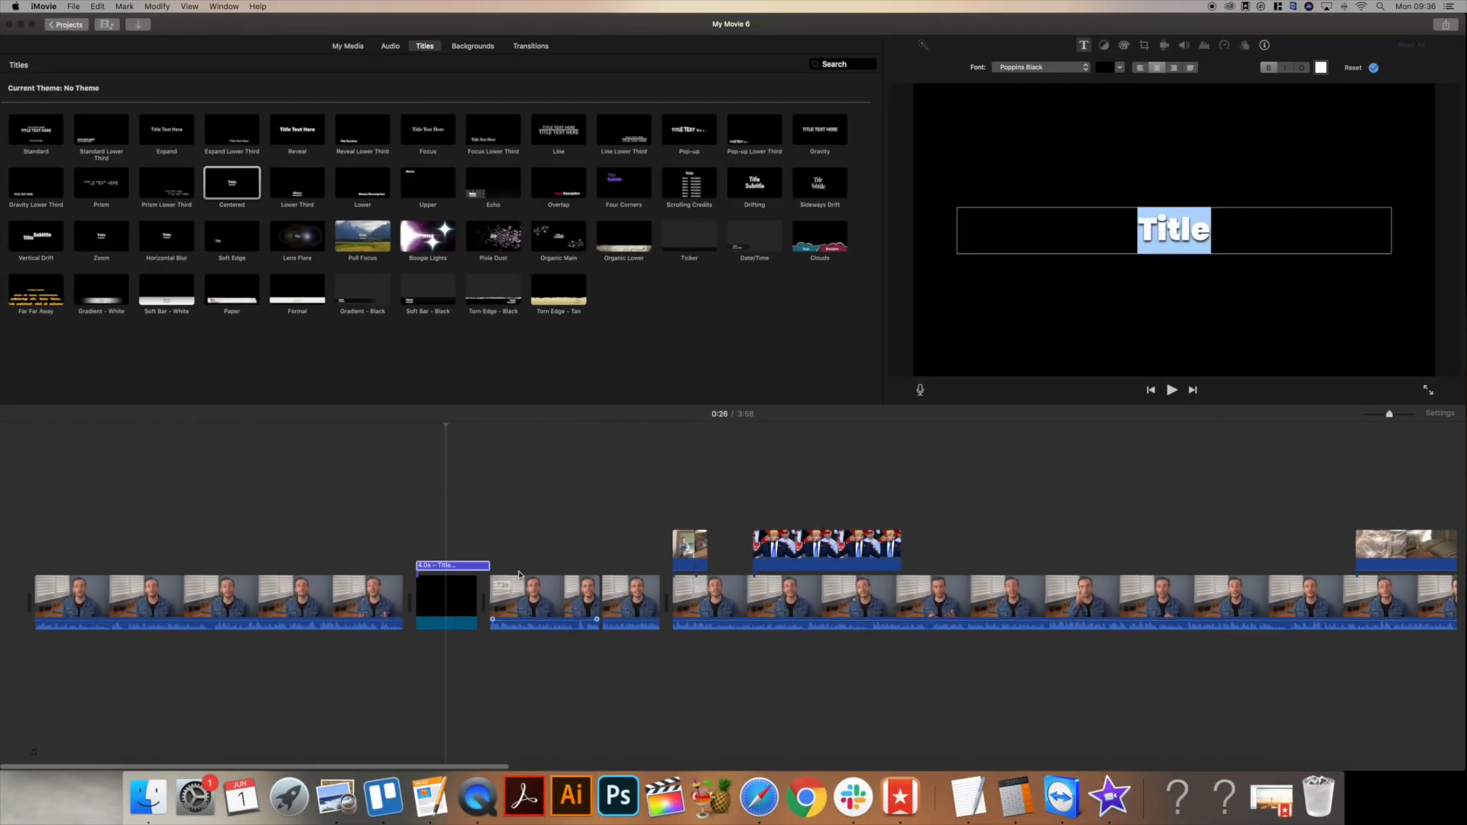
Insert a Red background just before the black one at about 0:24 and place the title above it.
click(453, 586)
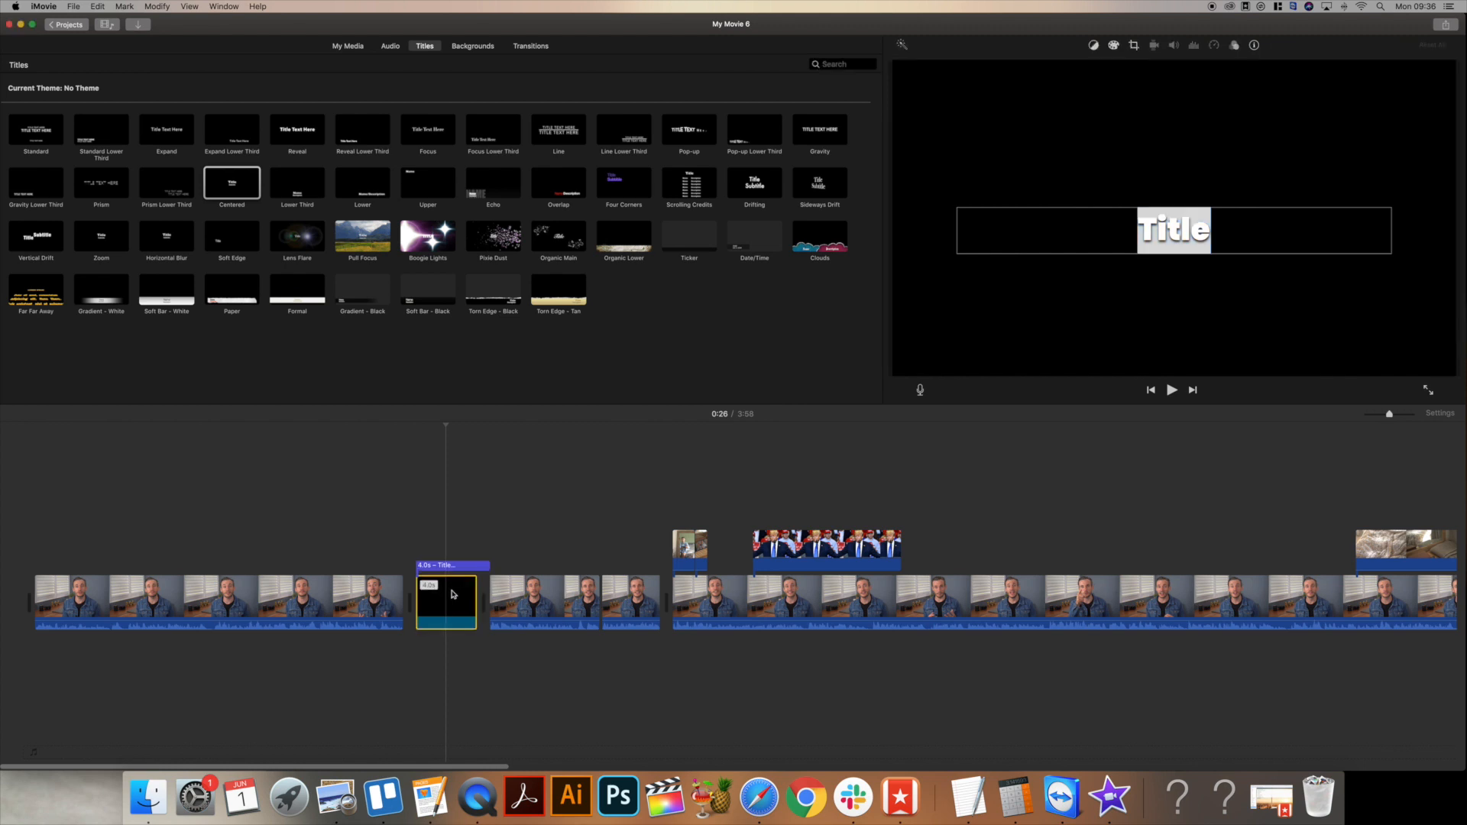
click(1093, 51)
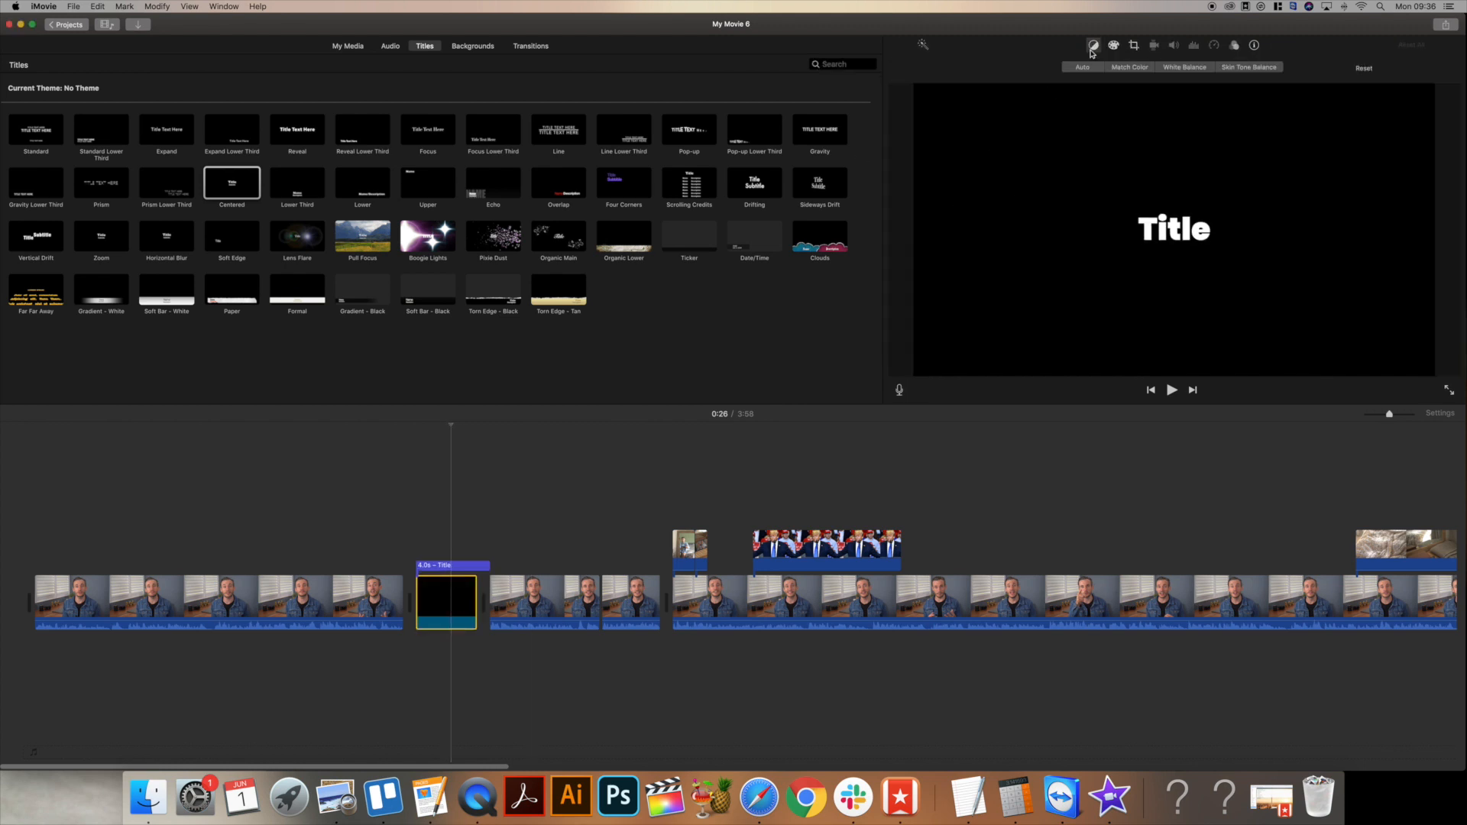
click(474, 48)
drag(428, 218, 376, 589)
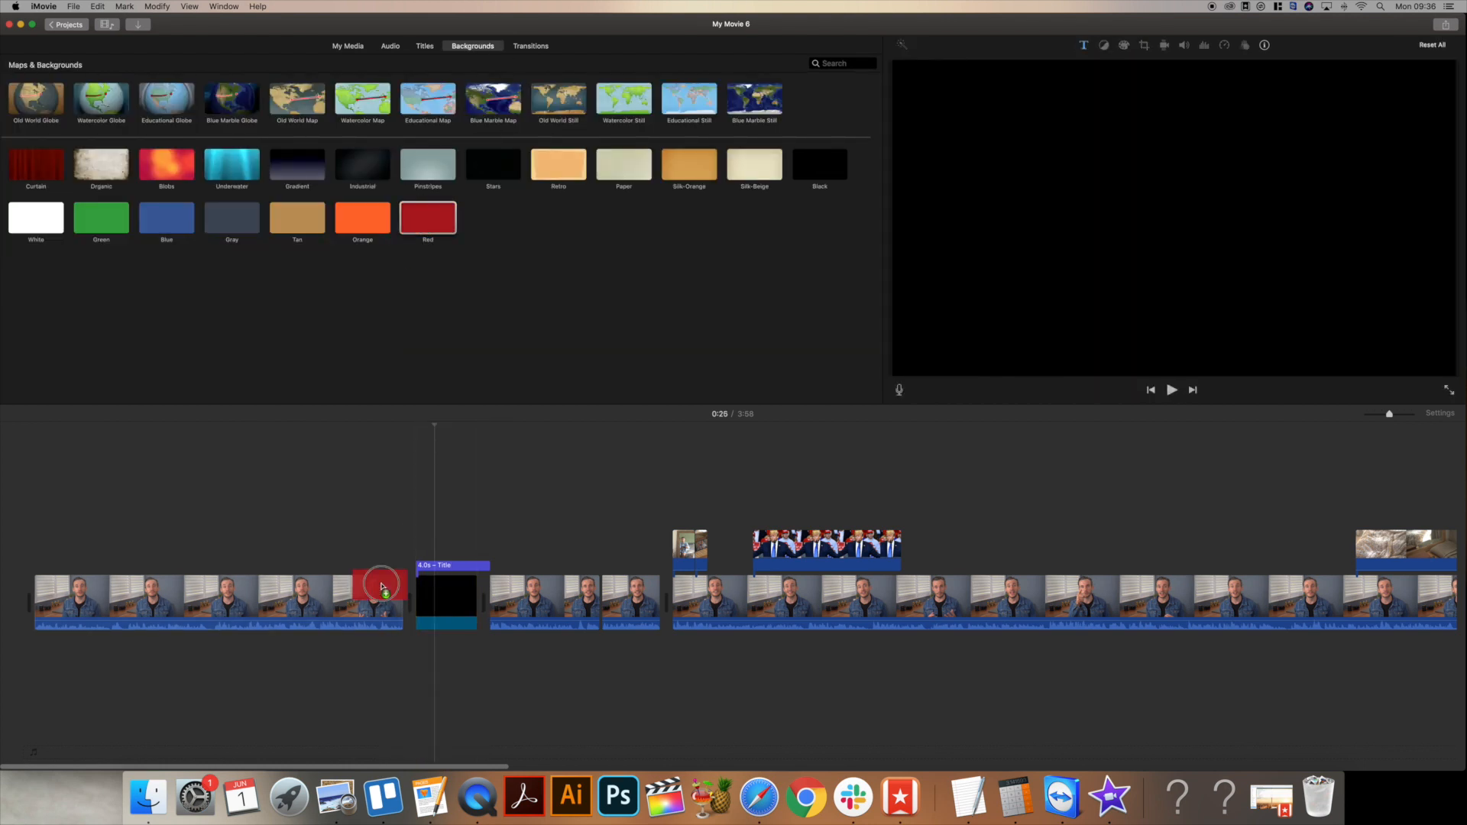
drag(492, 566, 443, 549)
click(1171, 390)
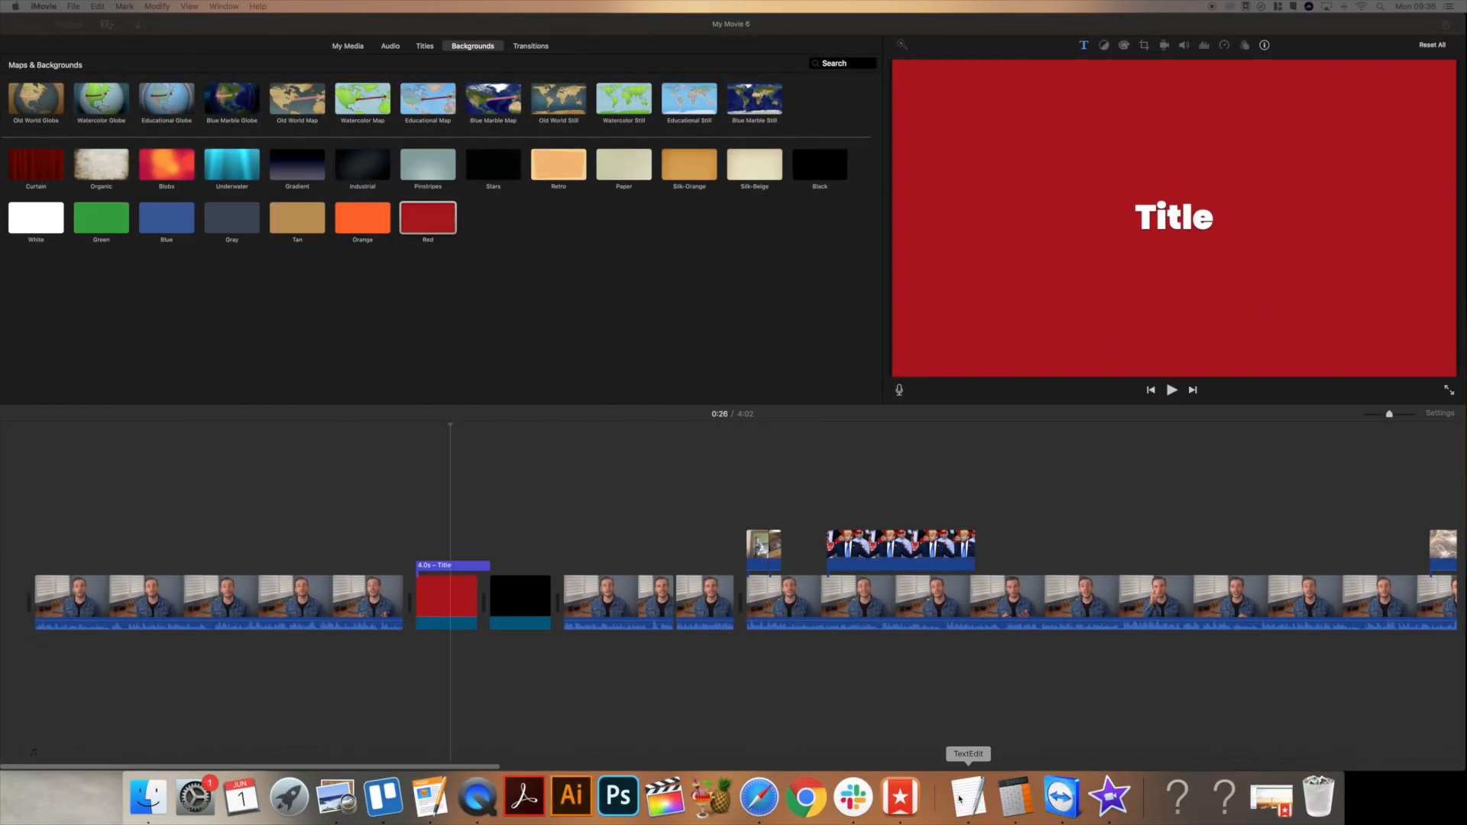
Switch to TextEdit, write "How to use YouTube chapters" and copy it.
click(959, 798)
click(995, 674)
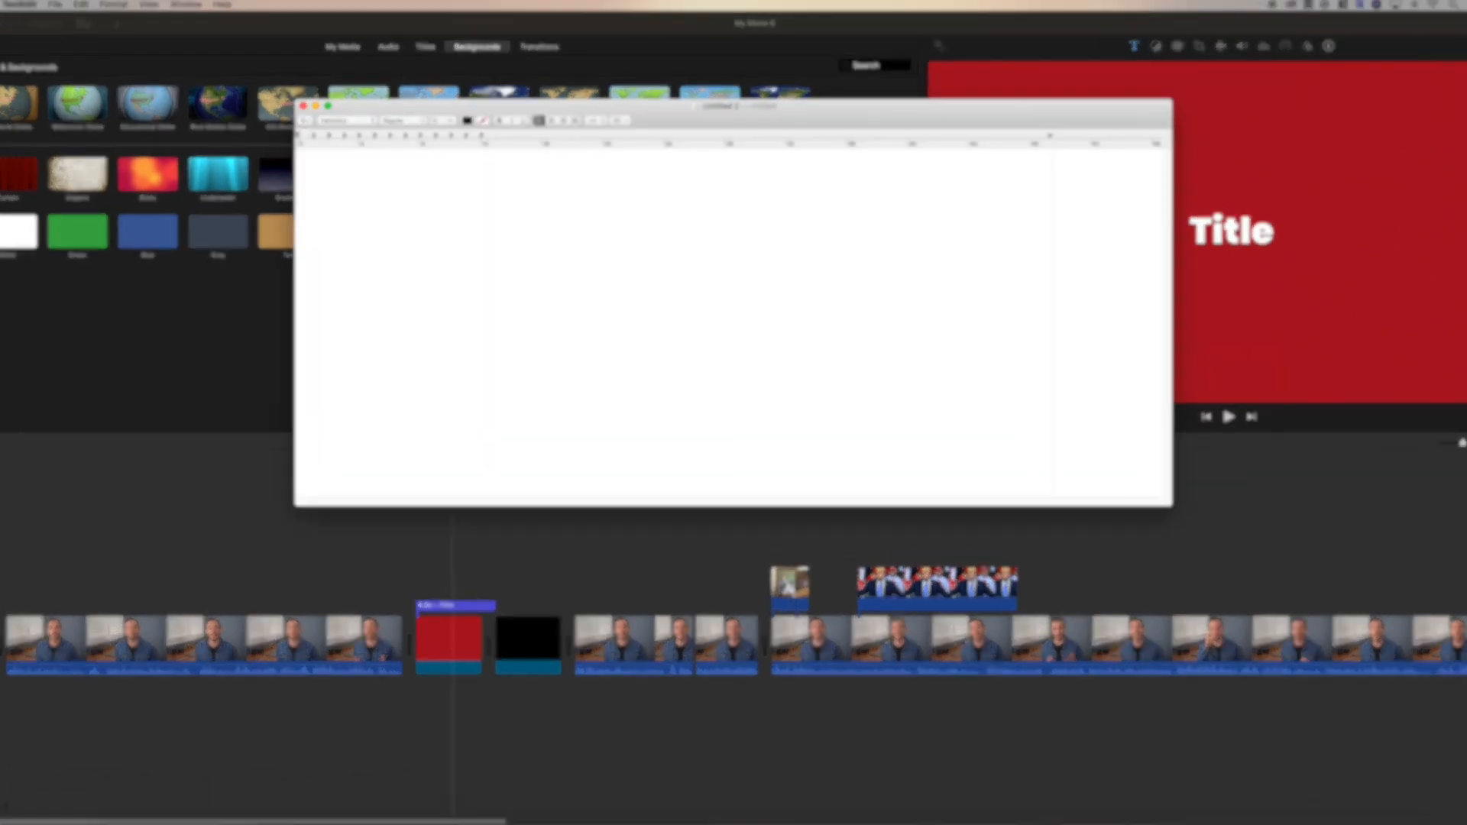
text(How to use )
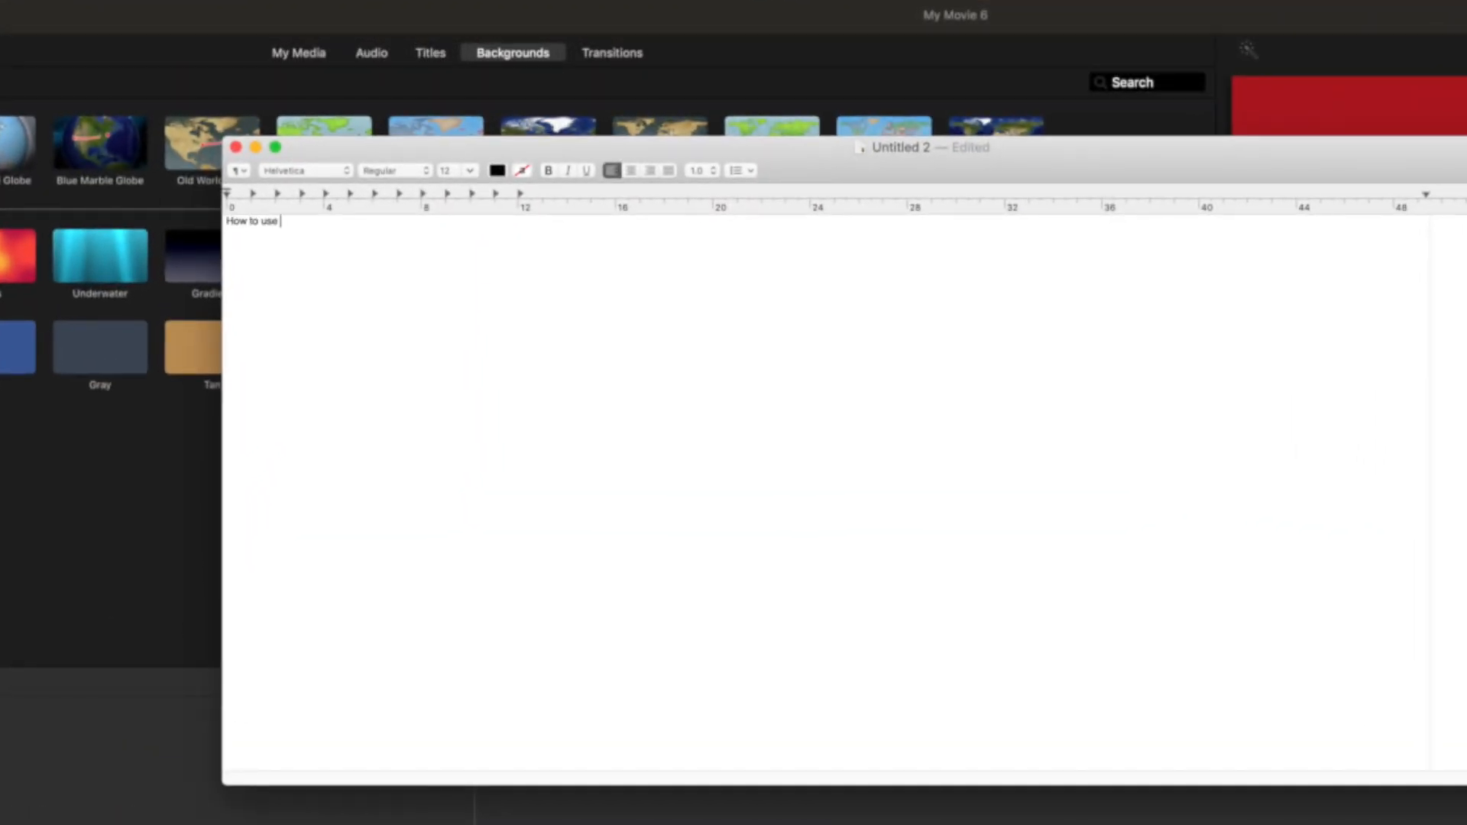
text(YouTube chapters)
key(shift+alt+Left)
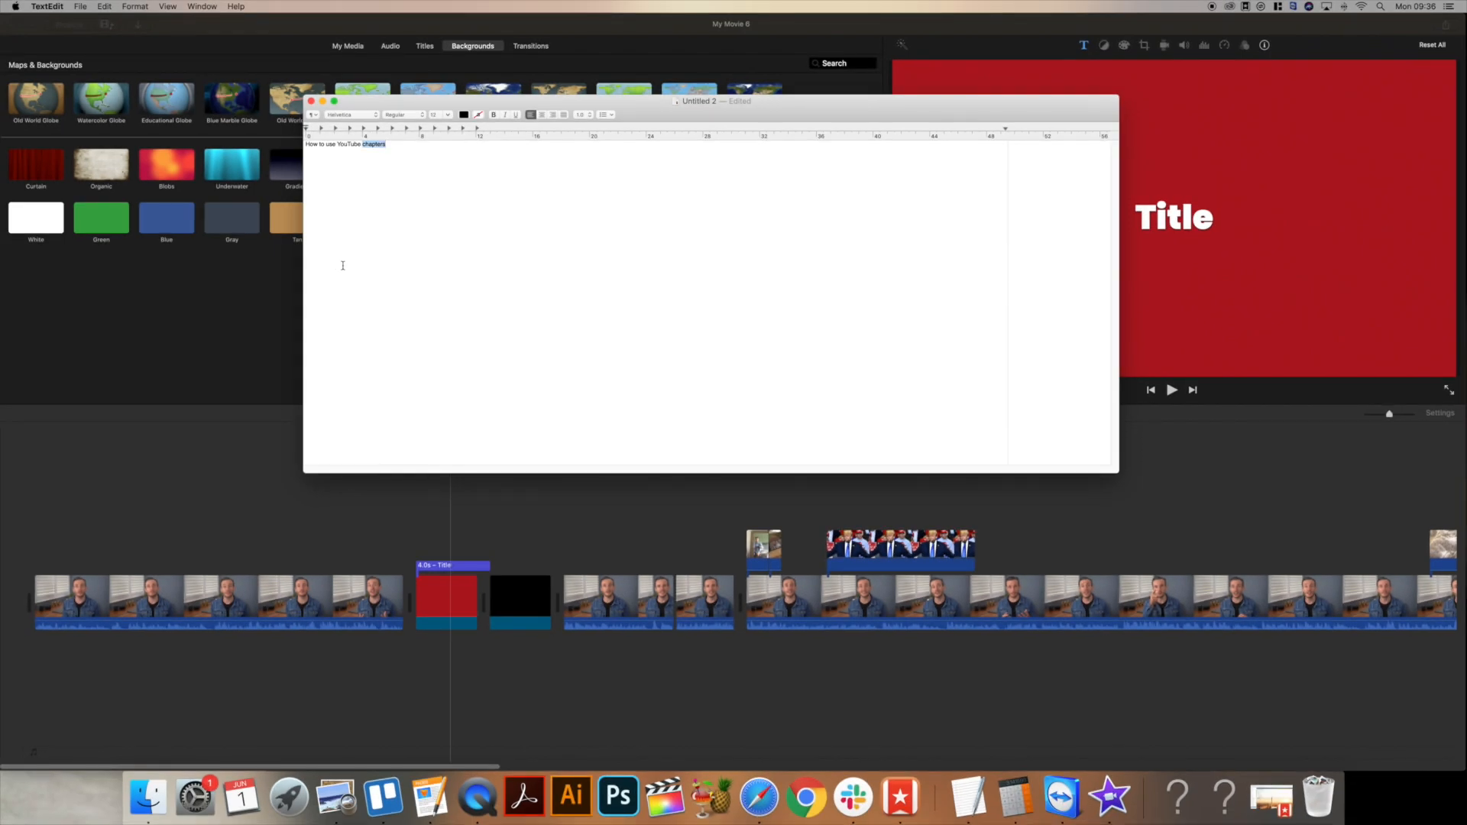
Return to iMovie, replace the word Title with the copied text and set its font size to 124.
click(445, 609)
click(438, 567)
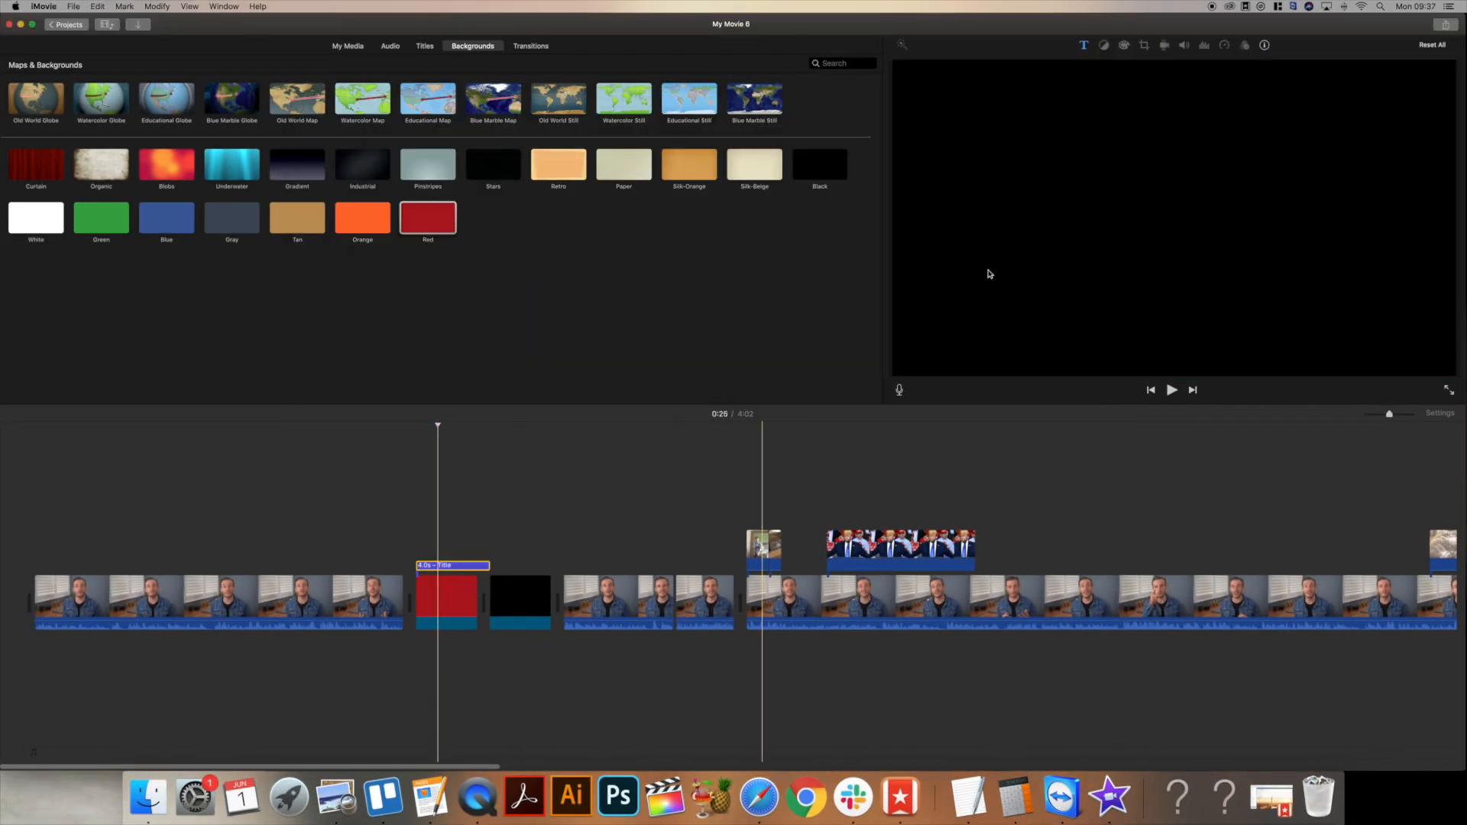
double_click(1162, 205)
key(BackSpace)
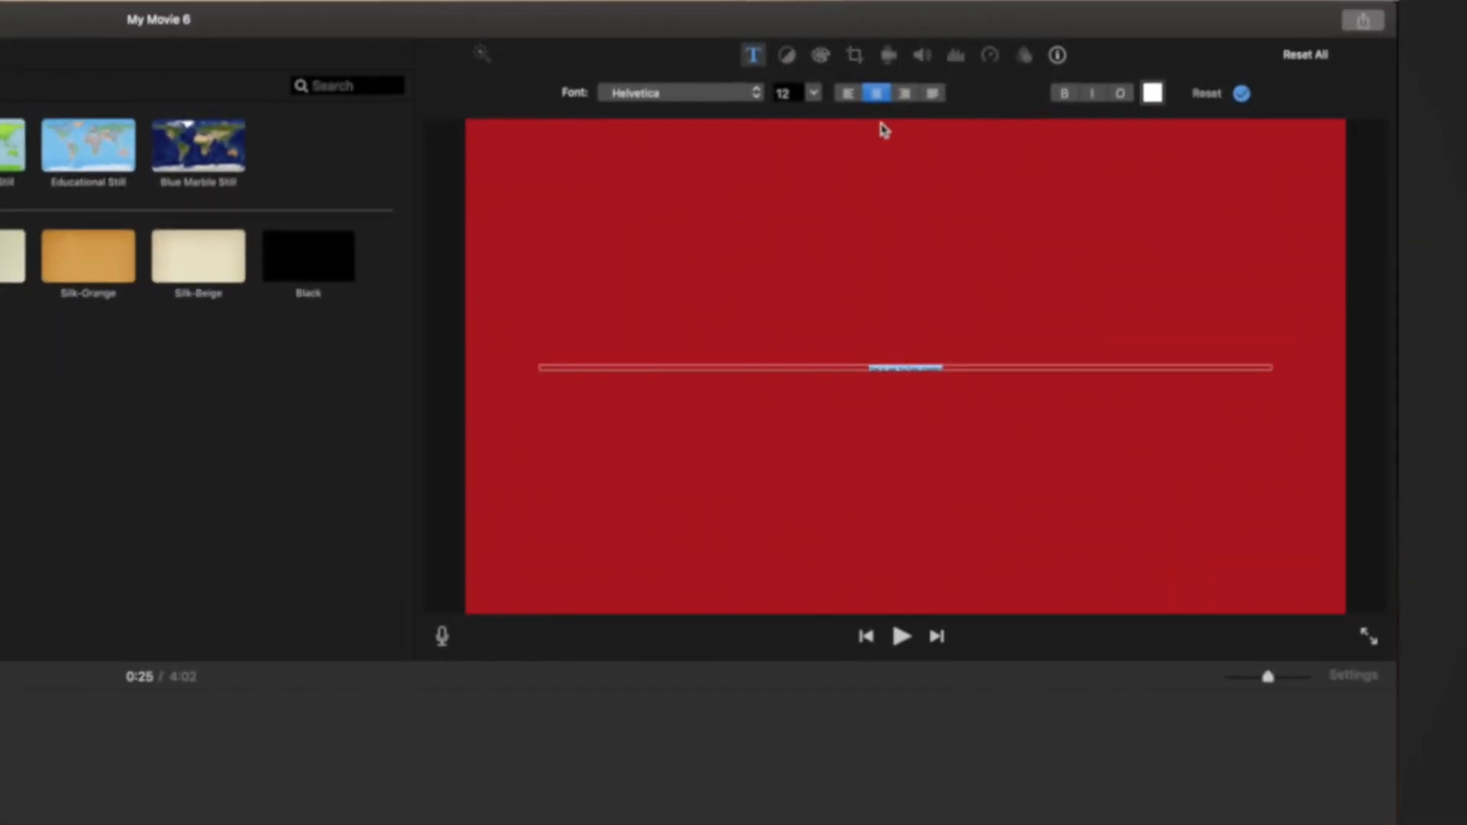
click(802, 94)
click(785, 200)
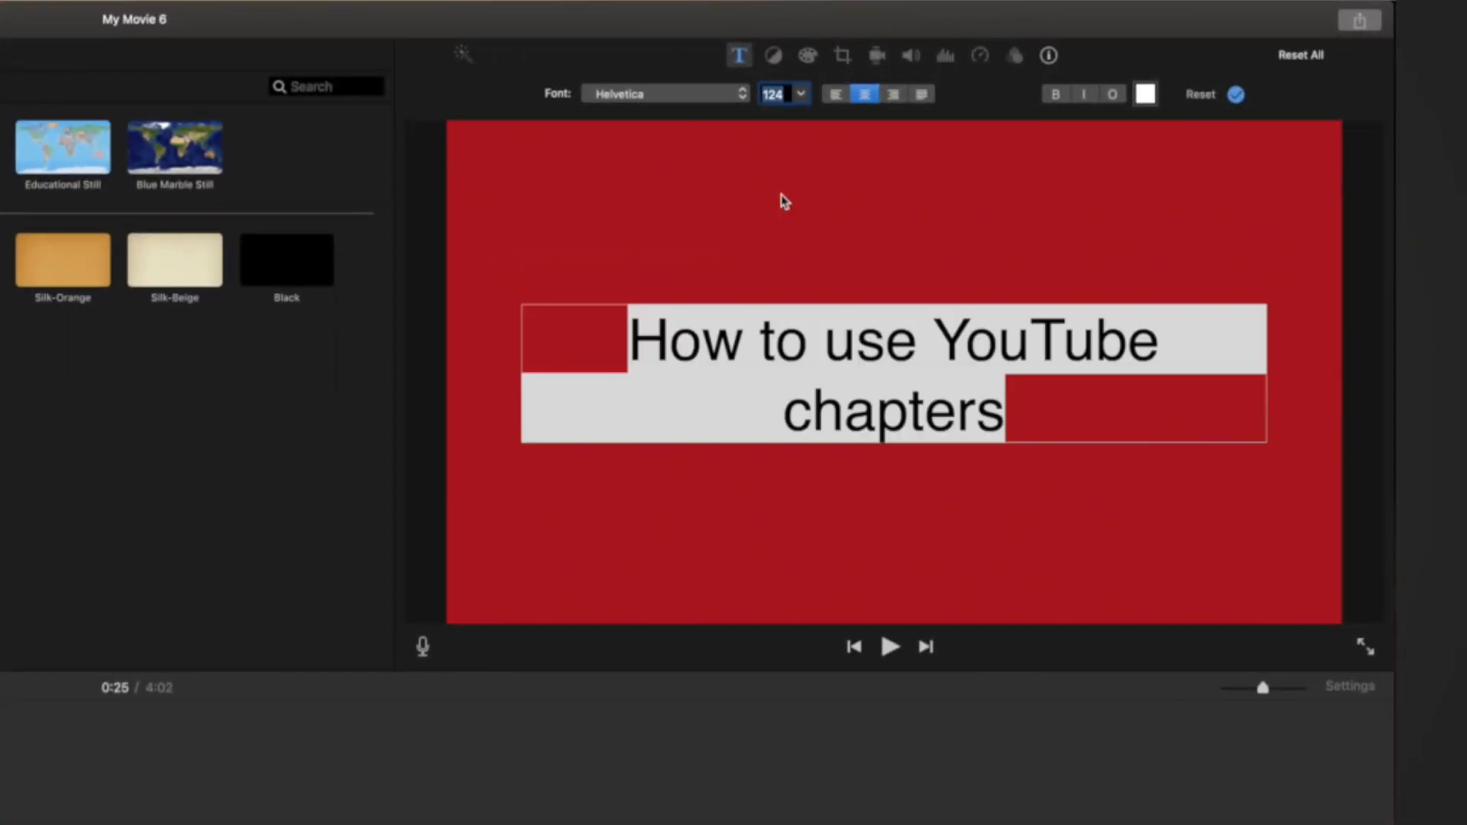
Make the "How to use YouTube chapters" title bold and set its font to Poppins Black.
click(1054, 96)
click(691, 94)
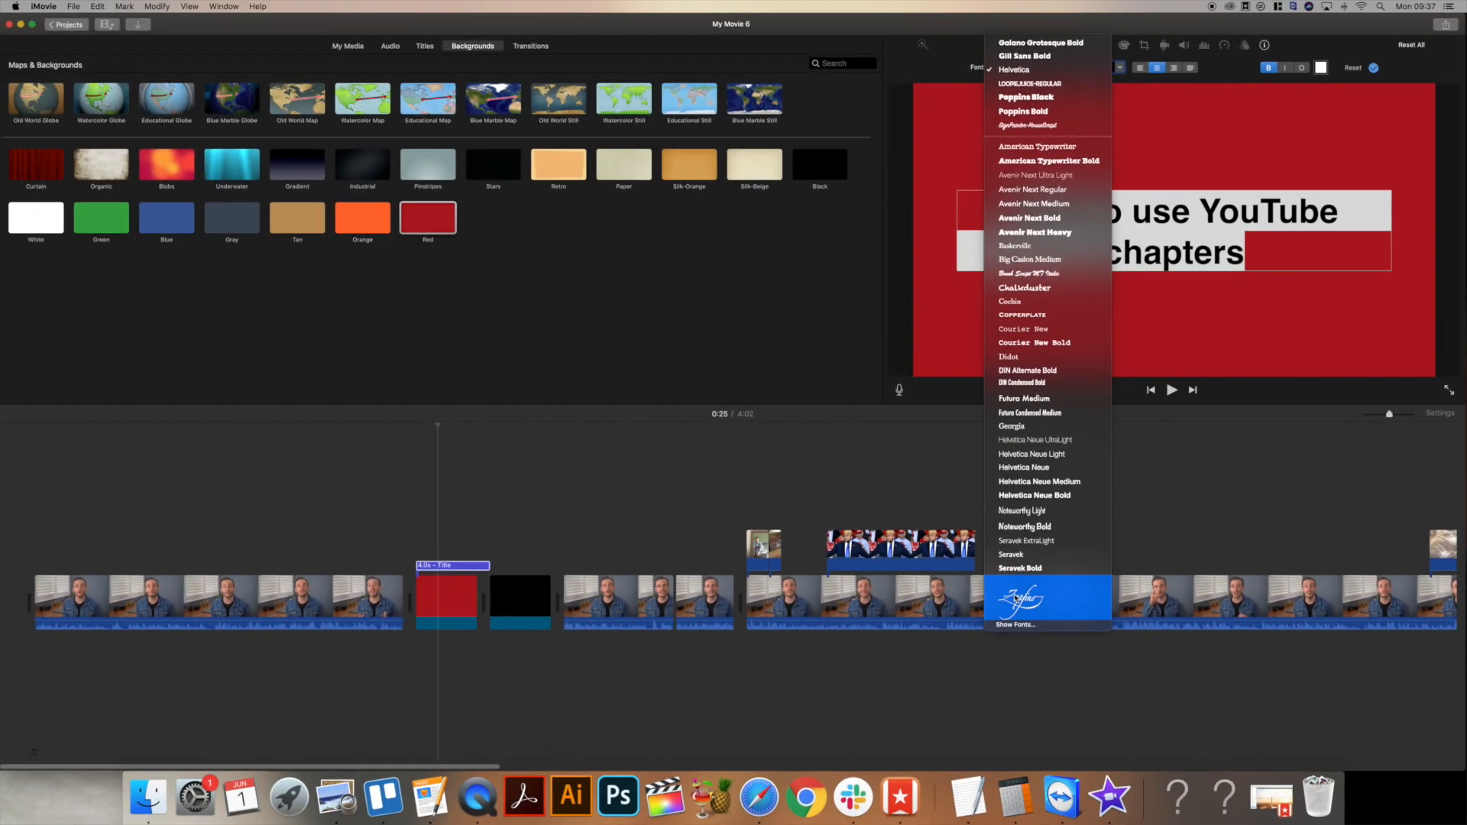
click(1026, 625)
drag(1197, 592, 1197, 619)
click(1135, 659)
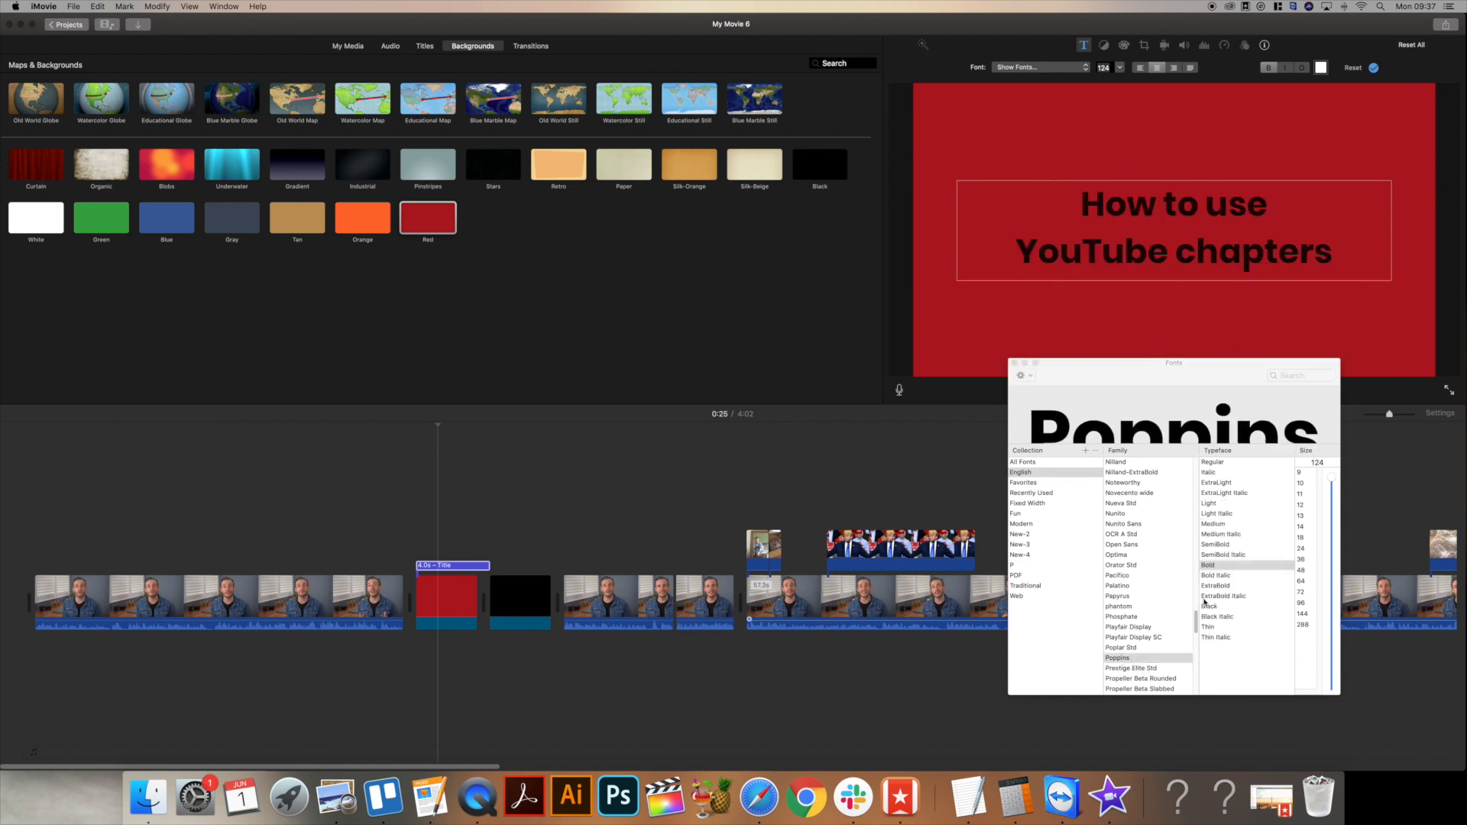
click(1213, 604)
triple_click(1177, 248)
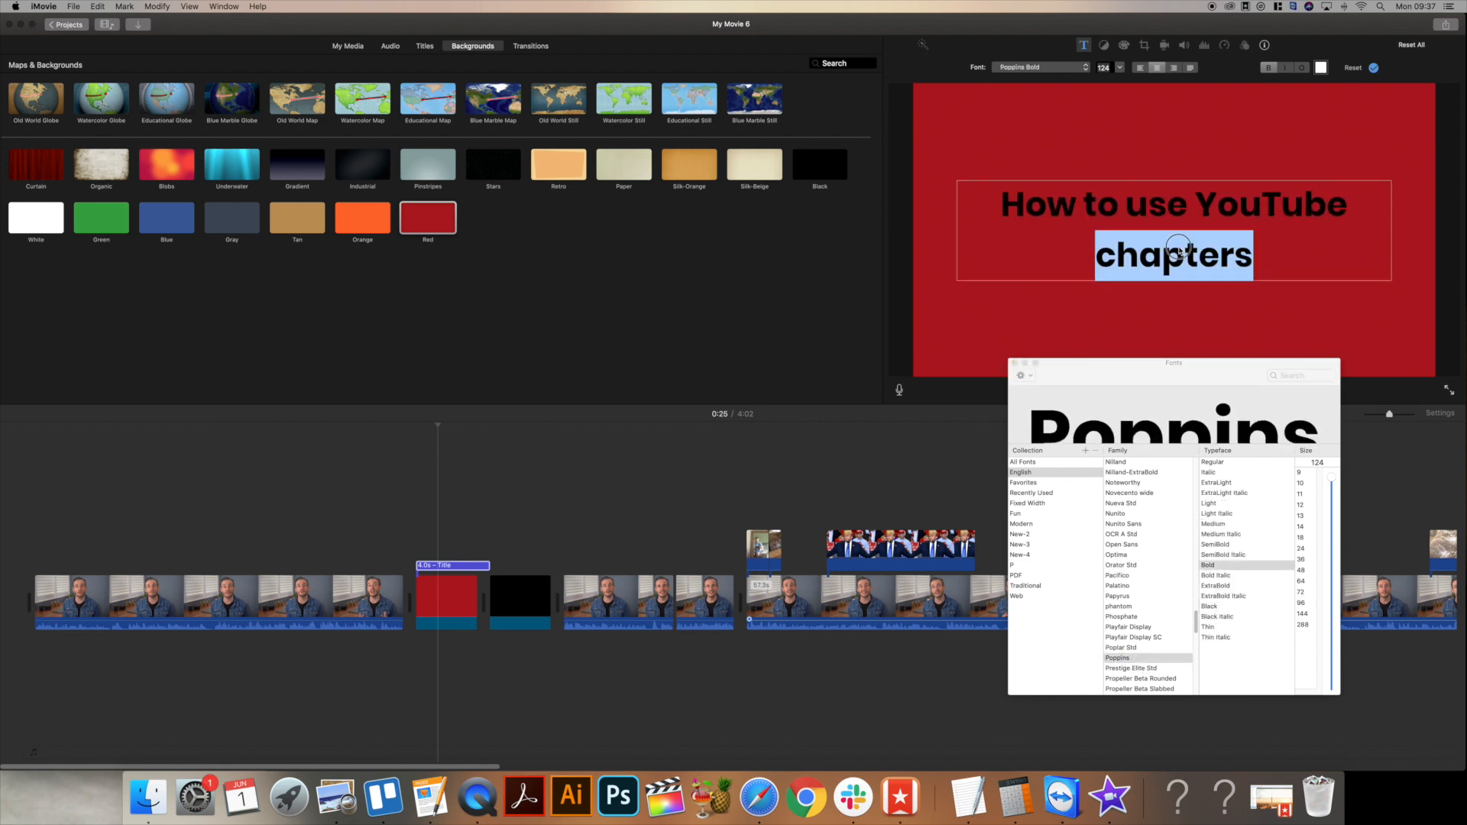
click(1236, 606)
click(1091, 269)
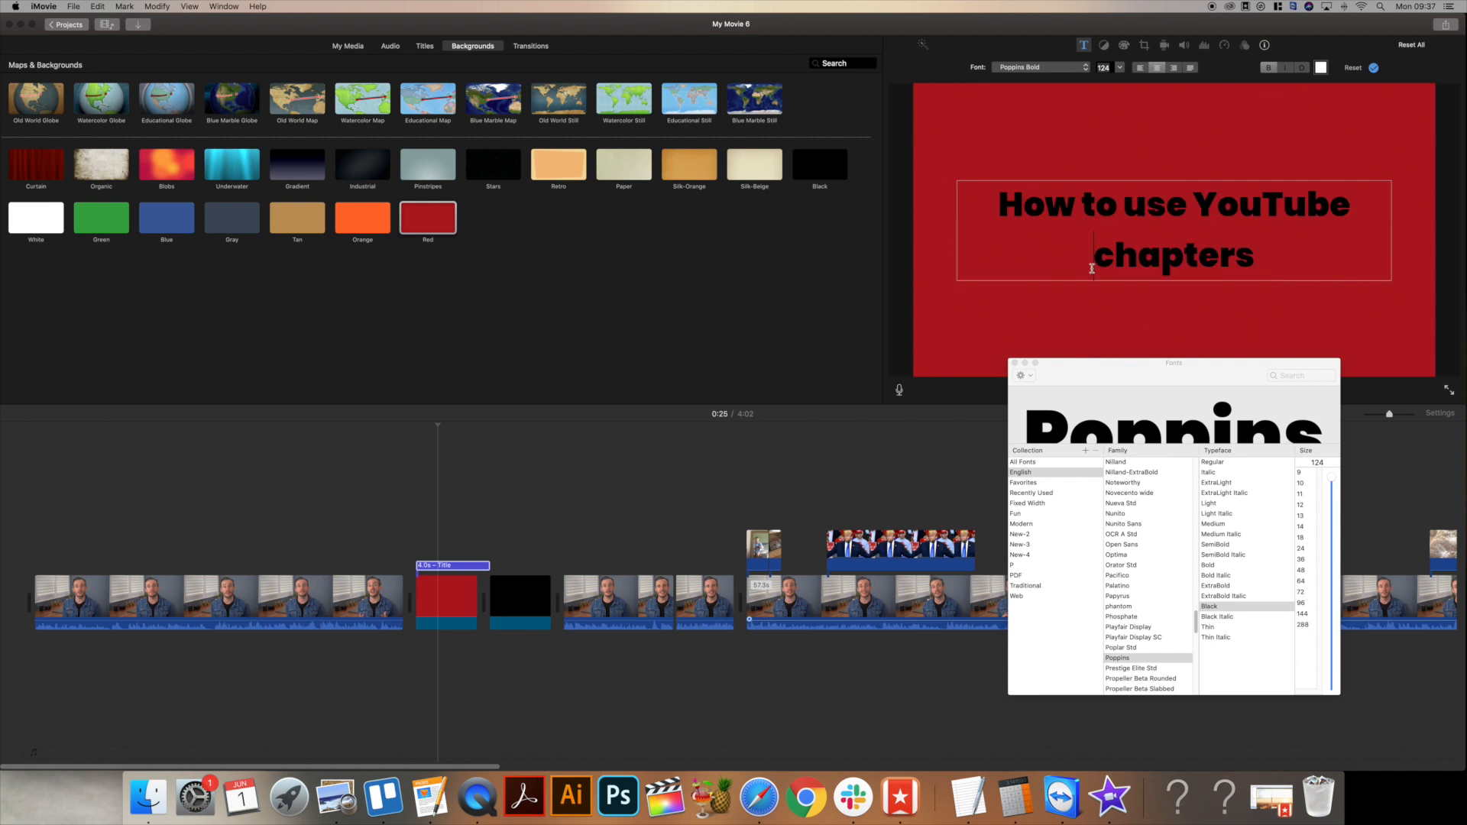
Color the entire title text a very pale lavender and close the color and font choosers.
triple_click(1223, 243)
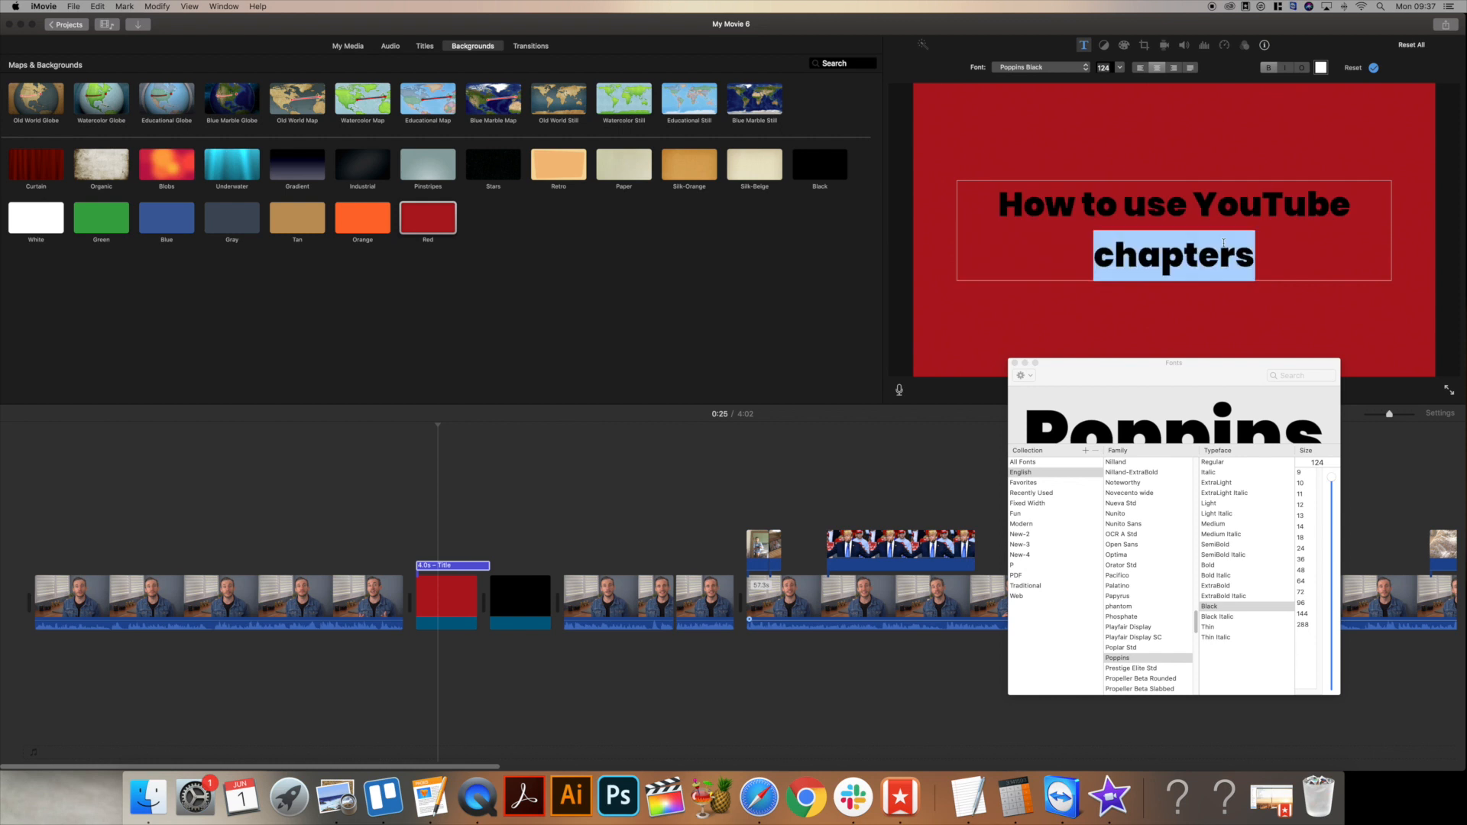
click(1324, 68)
drag(99, 683, 65, 670)
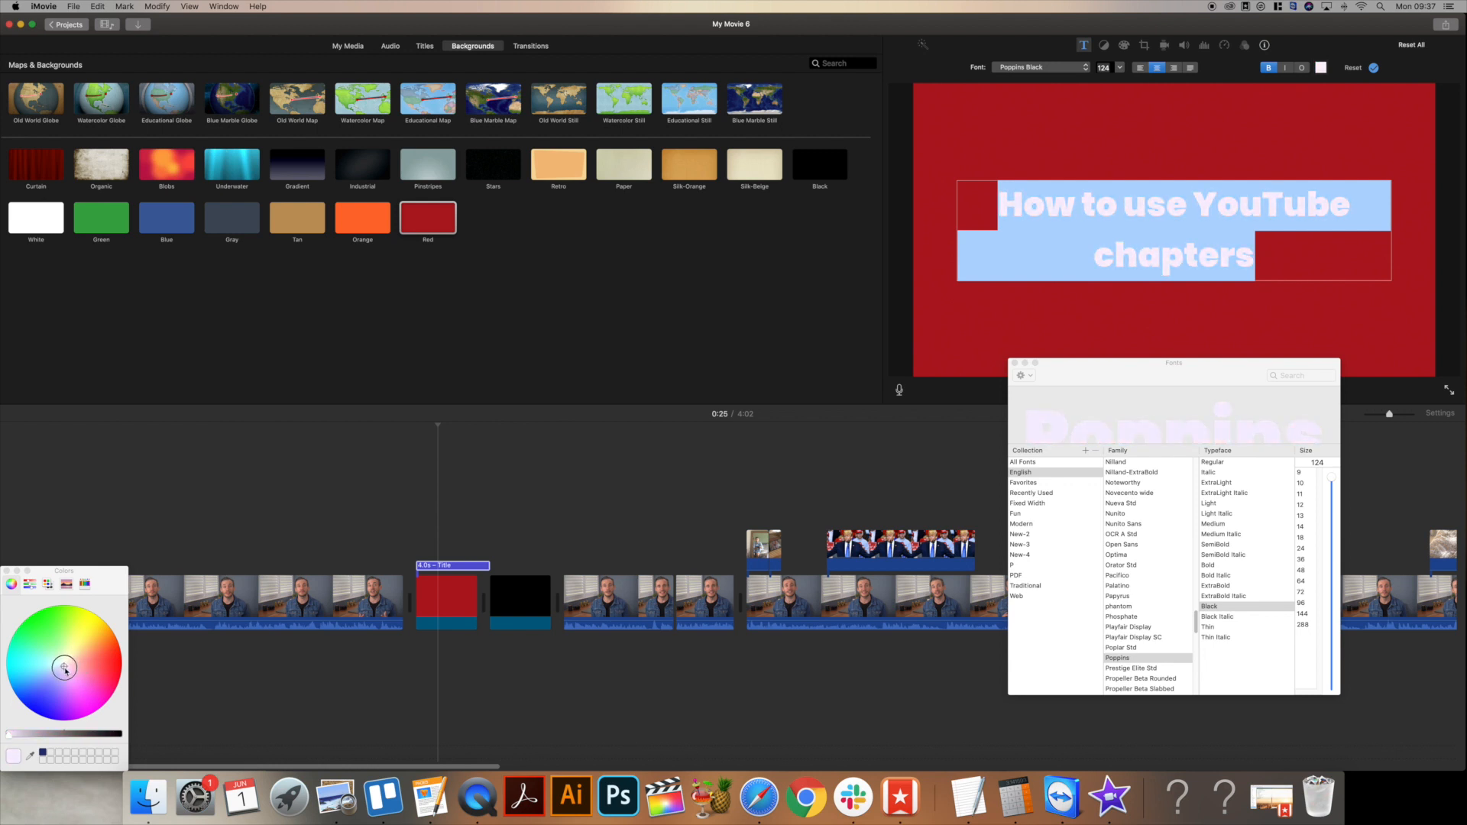
click(6, 571)
click(477, 539)
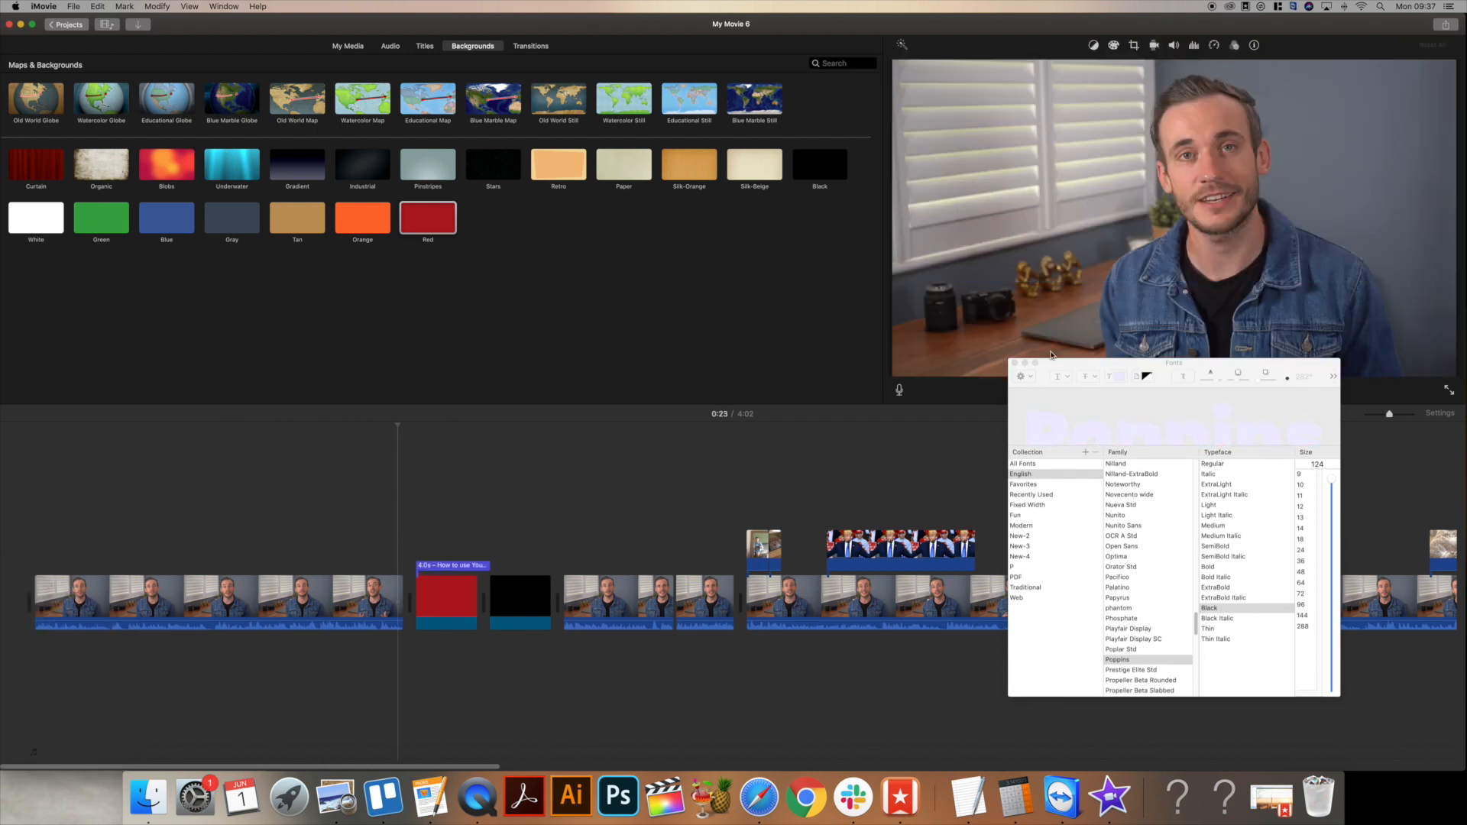
click(1014, 364)
Play the red title card and examine the restyled text.
key(space)
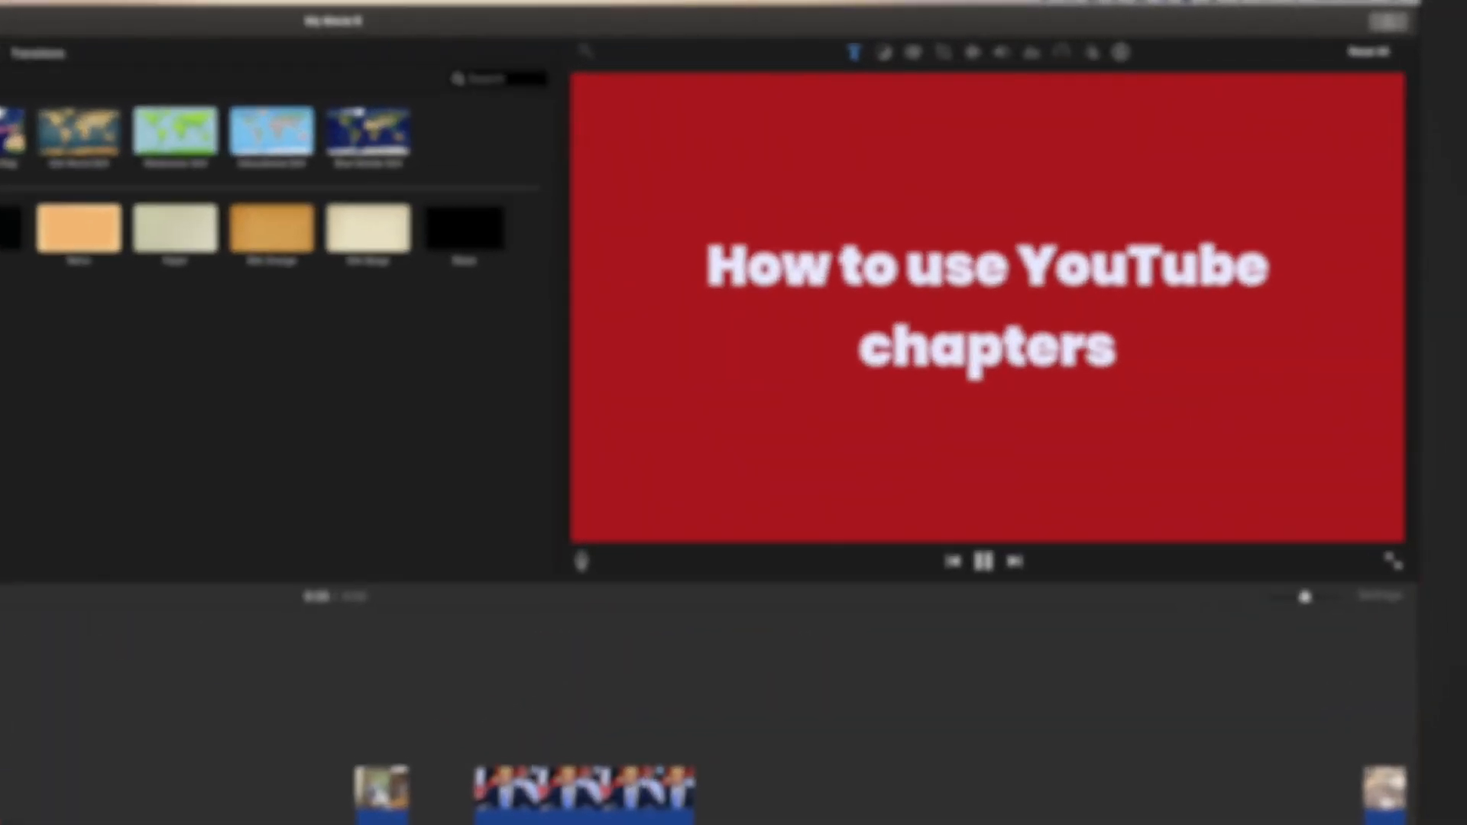
click(1025, 364)
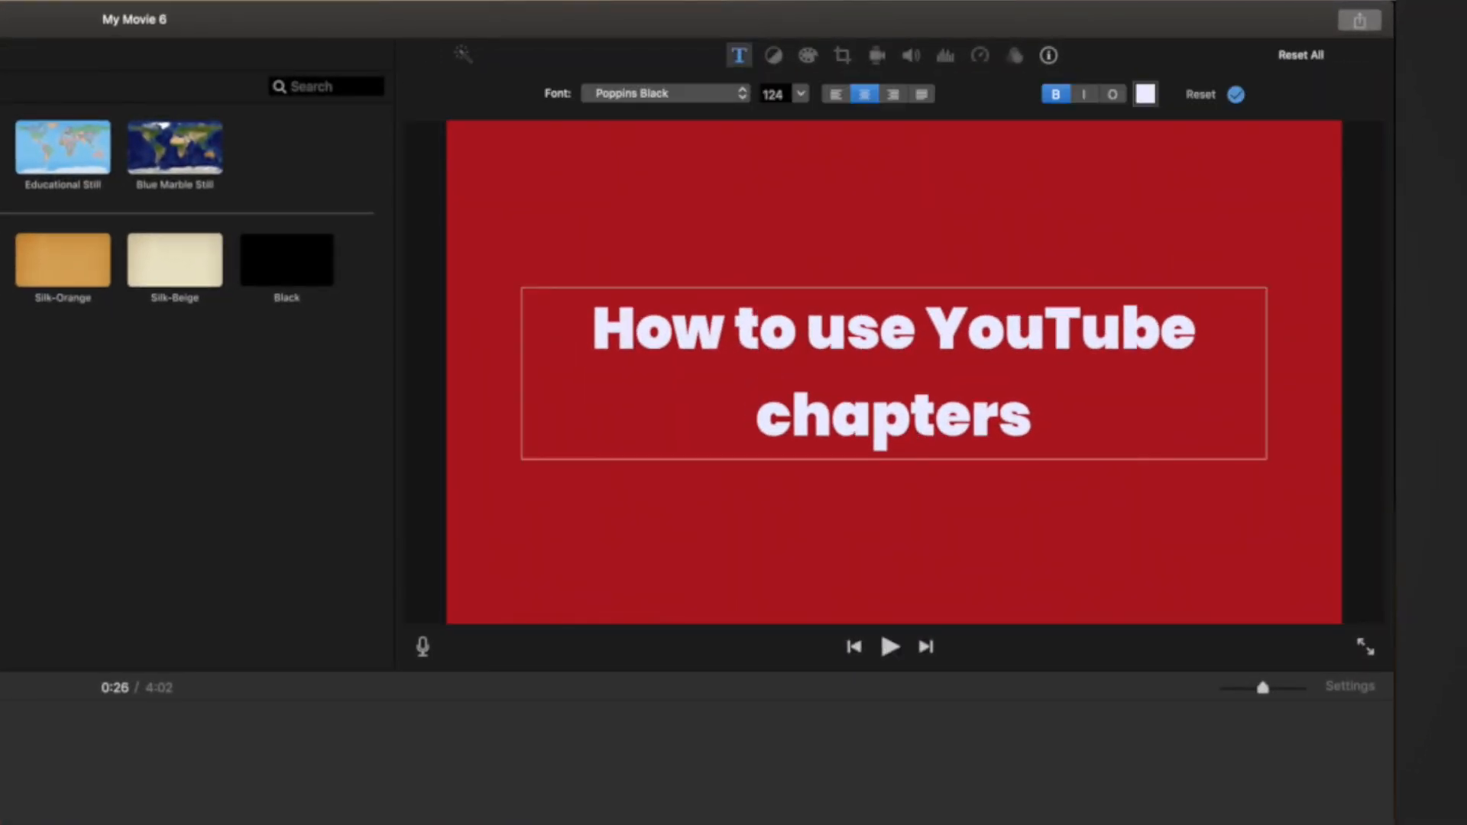
click(808, 328)
key(shift+Right)
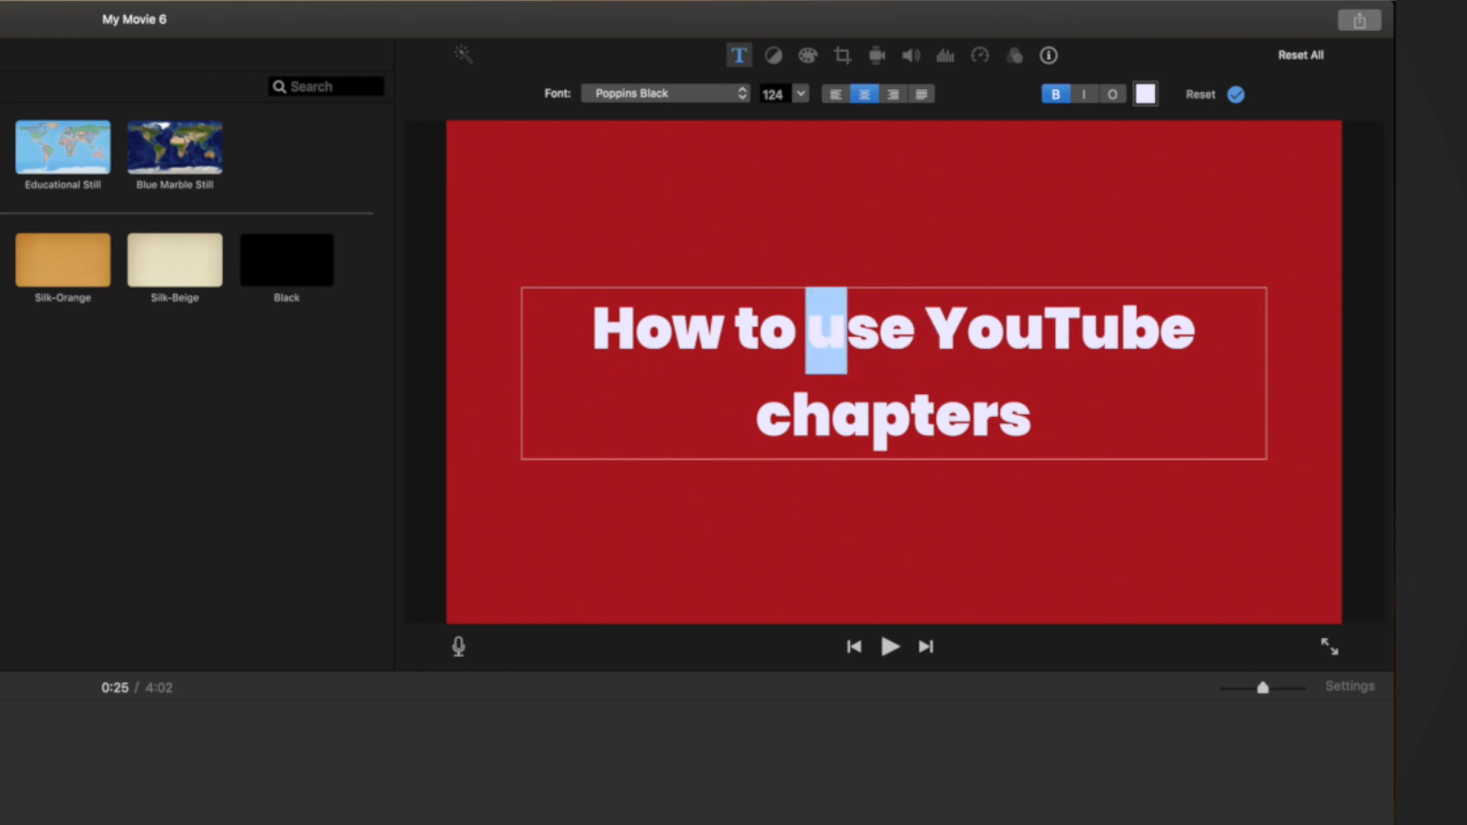
key(space)
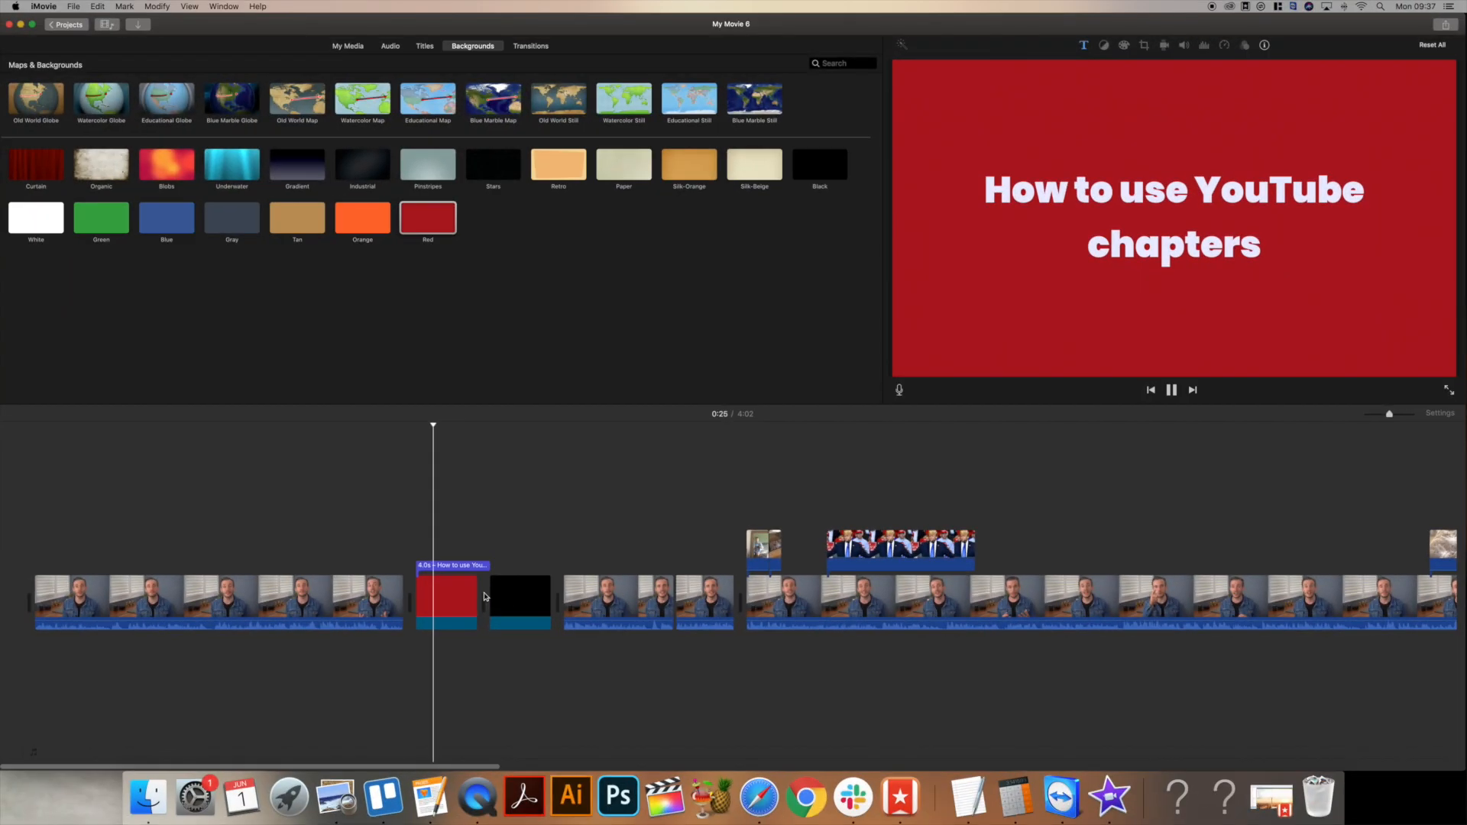
Delete the black background after the red one and play the title card from its start.
click(493, 596)
key(Delete)
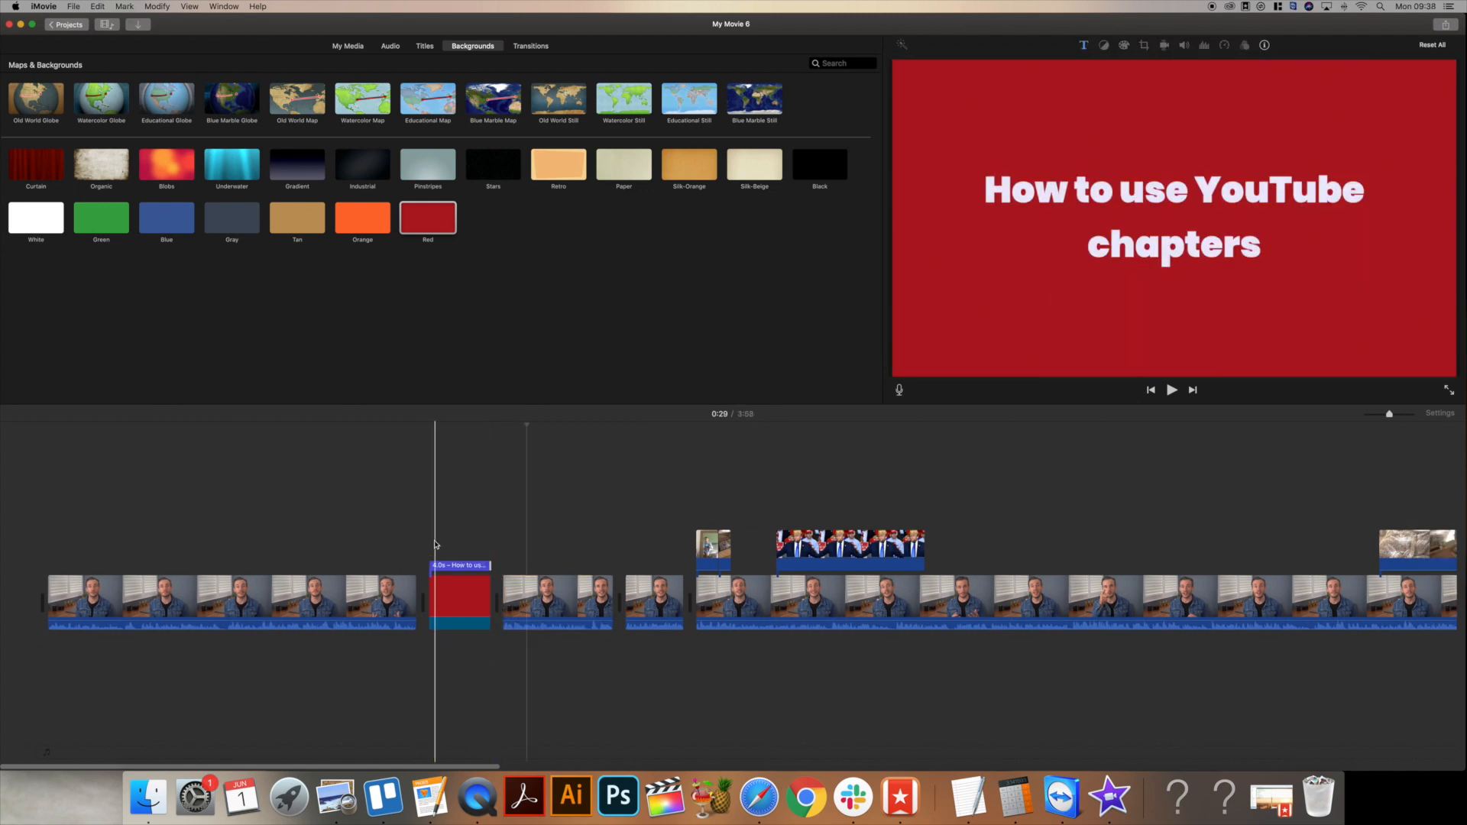
click(428, 581)
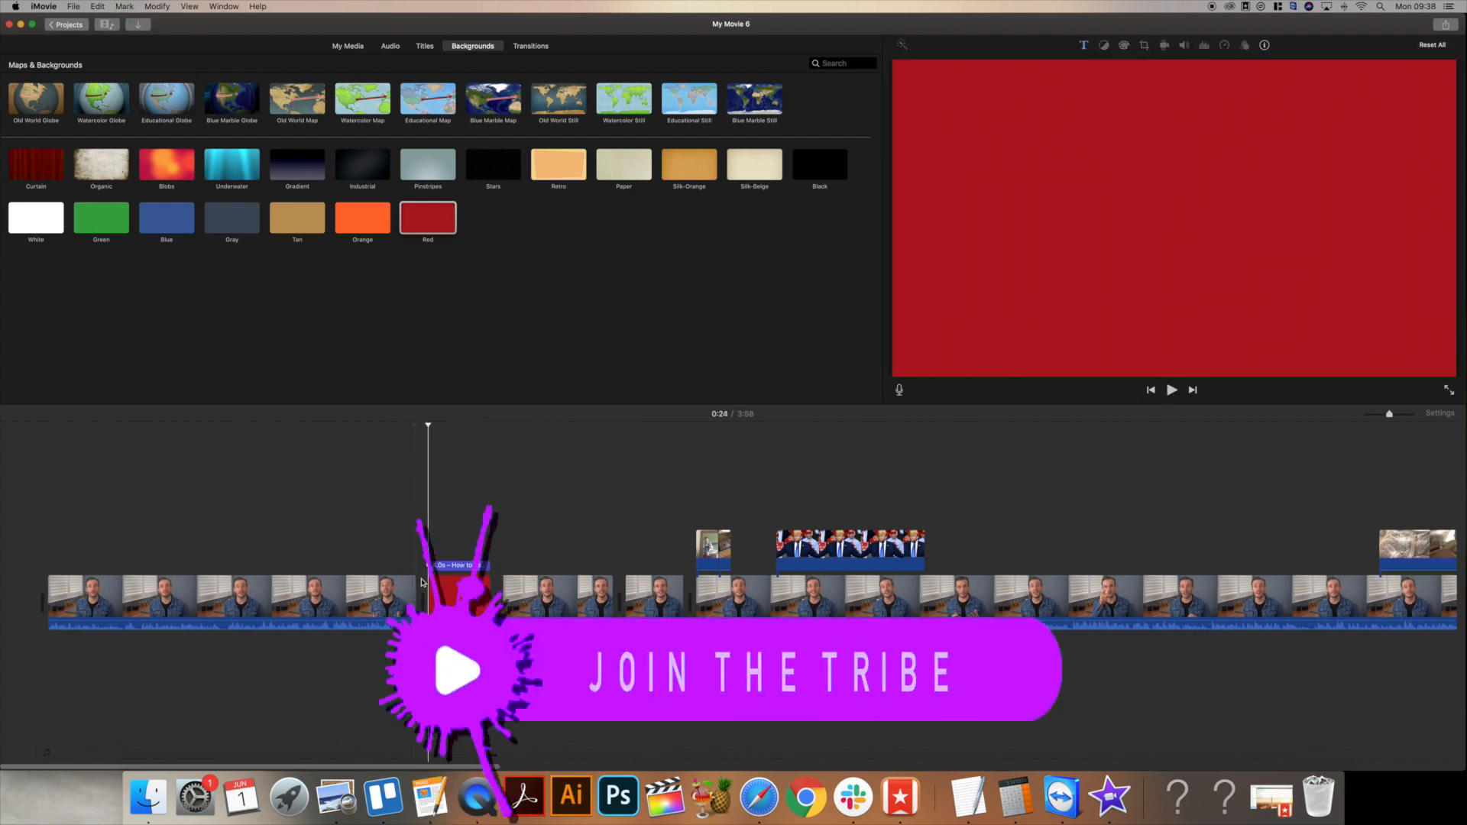
key(space)
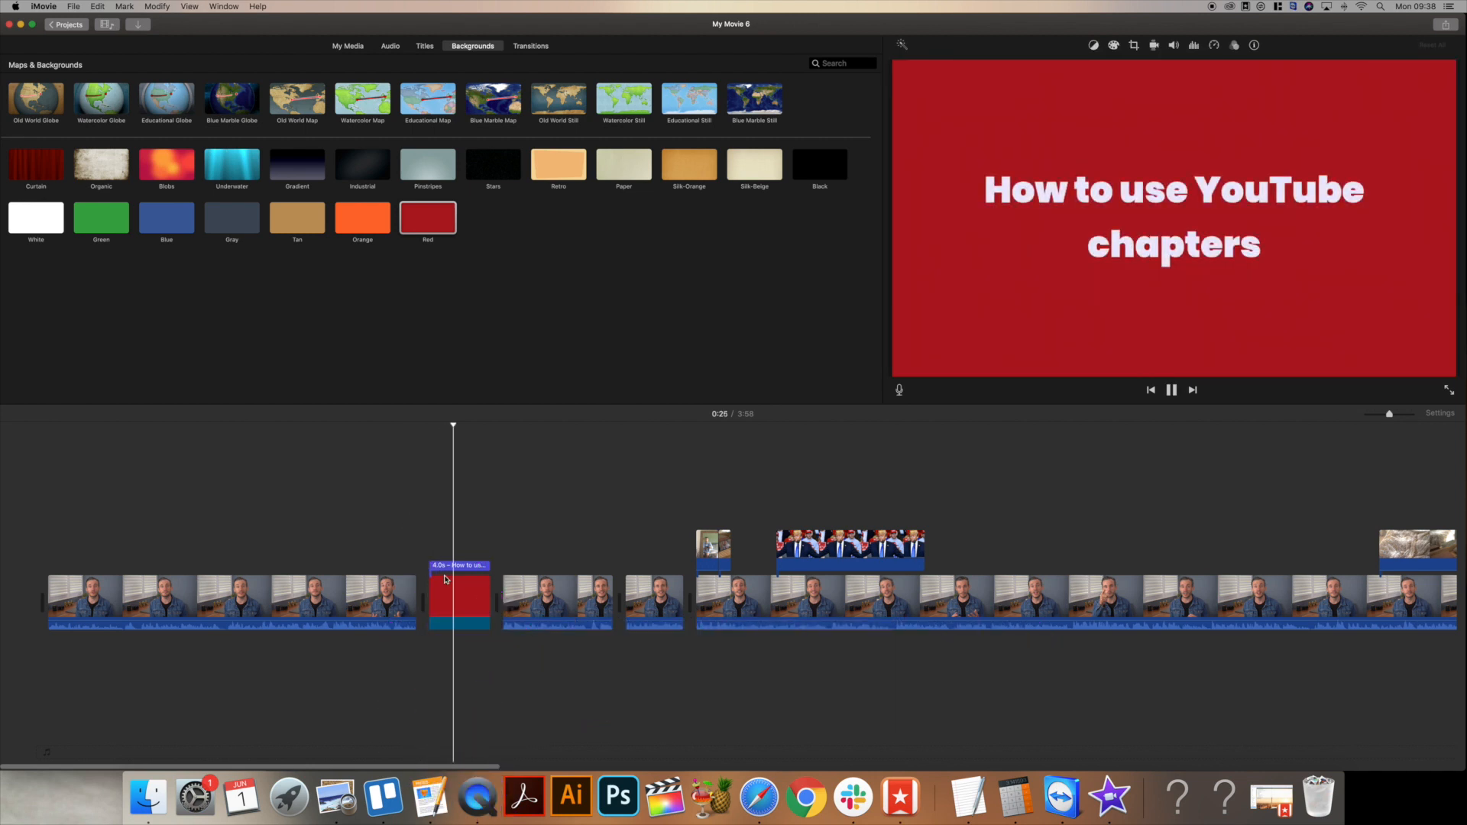
Shorten the red background from its end and try the title directly above the footage that follows.
drag(490, 603, 495, 566)
double_click(501, 566)
click(470, 567)
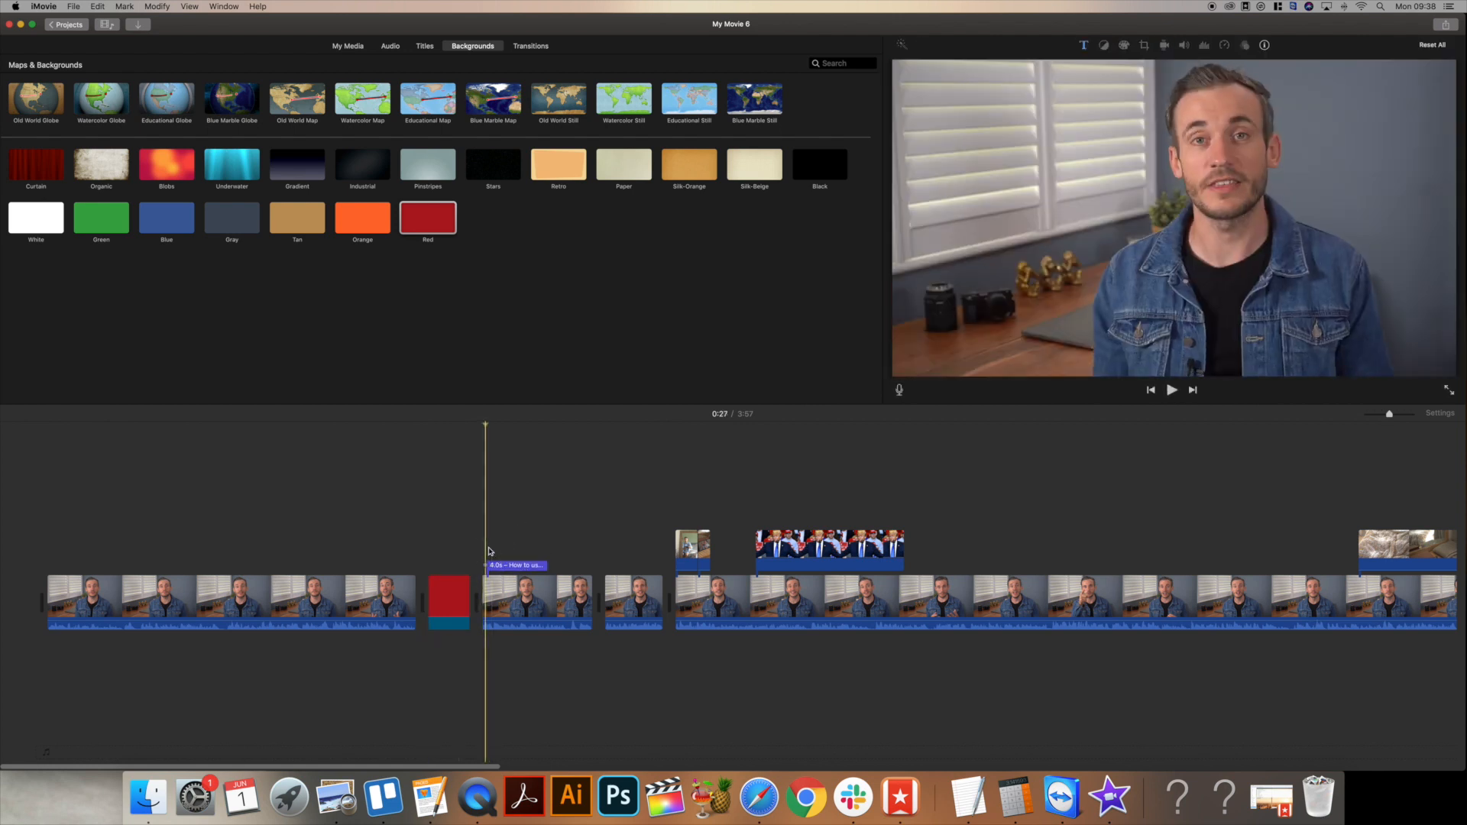
Move the red background above the start of the second footage section, align the title with its start and play it.
drag(451, 597, 444, 540)
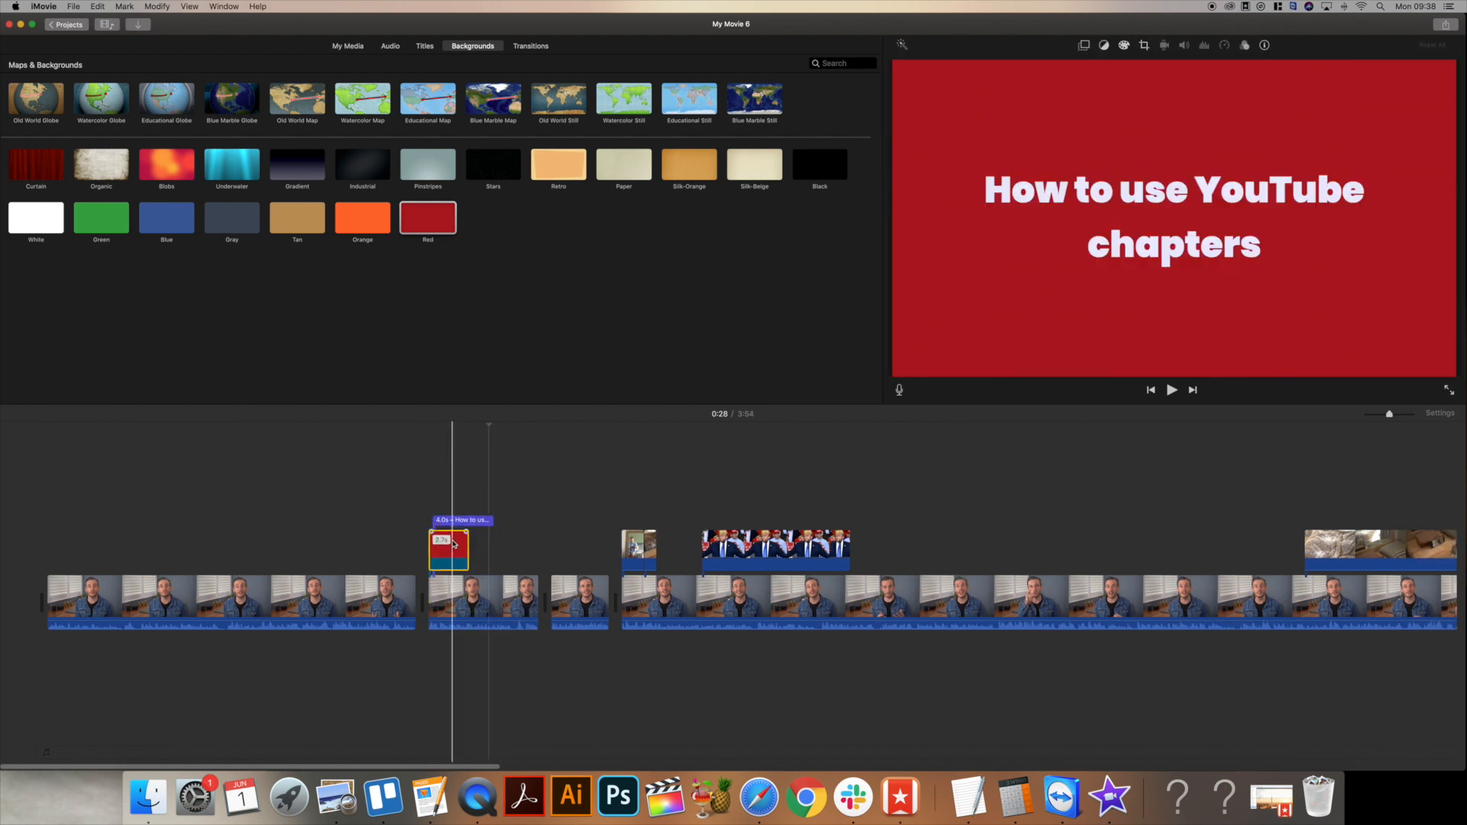
click(446, 520)
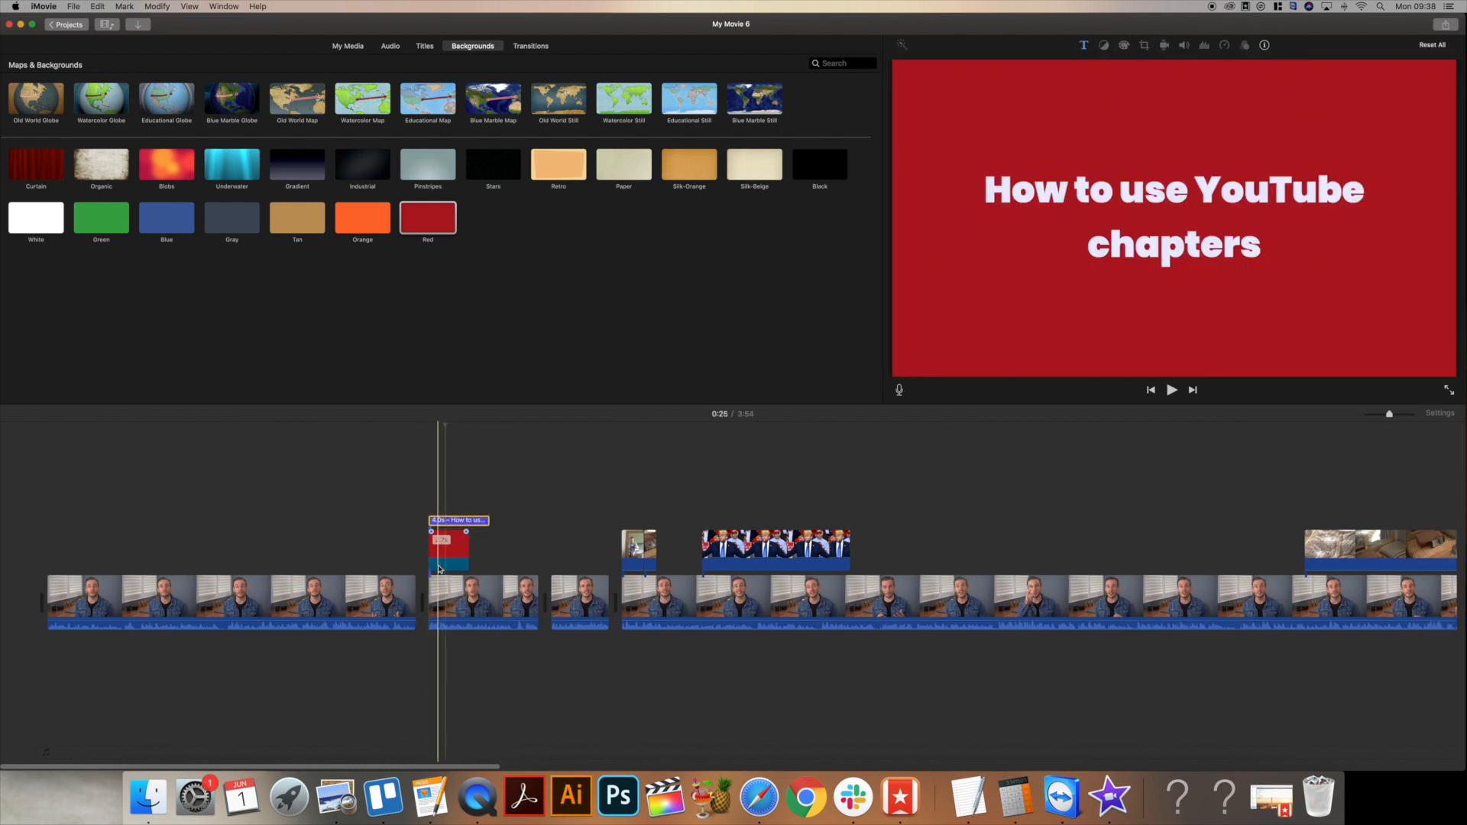
key(space)
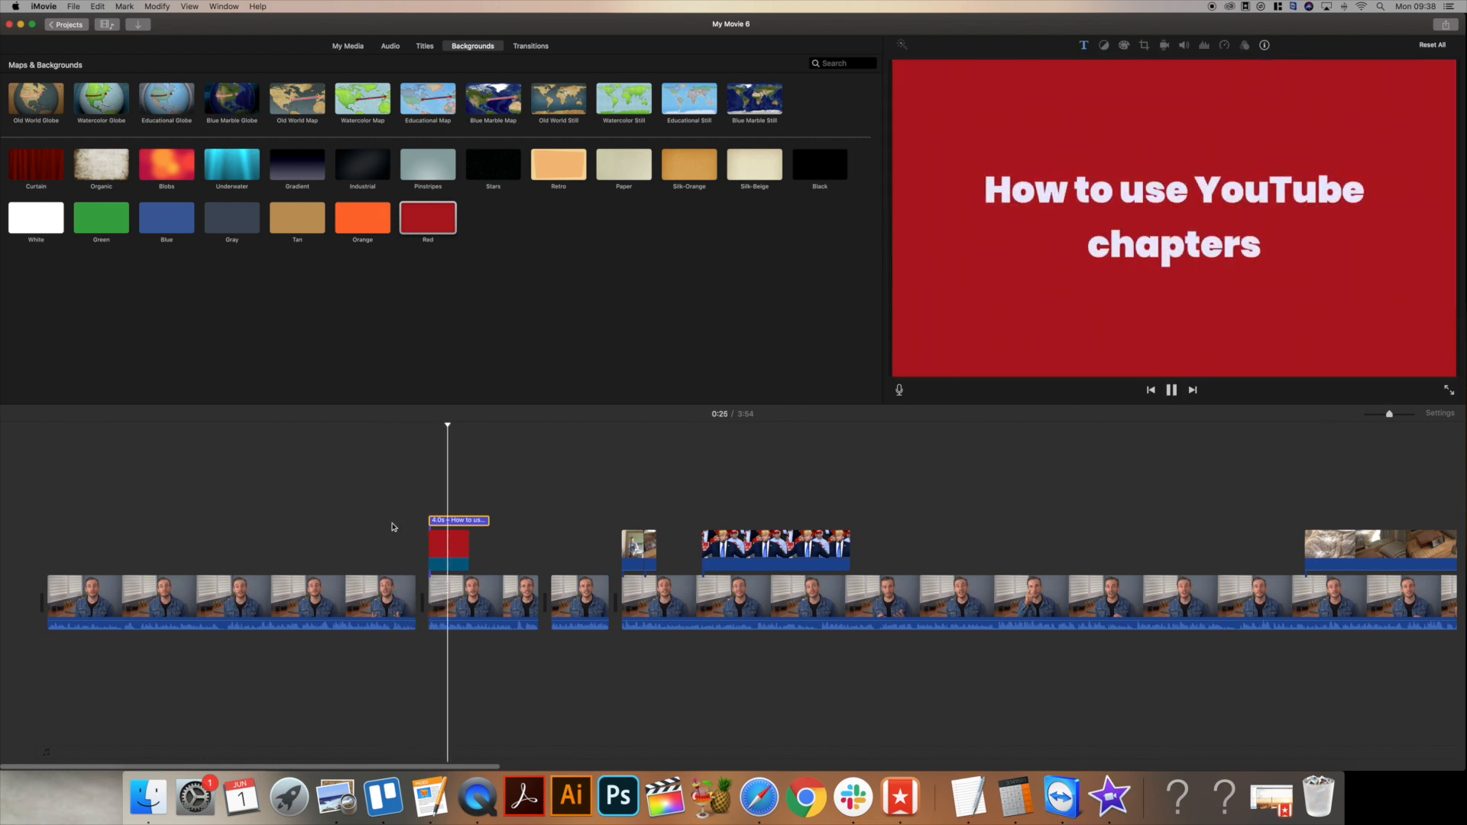
Lengthen the first red background to match the end of the title above it and play the result.
drag(467, 548, 489, 549)
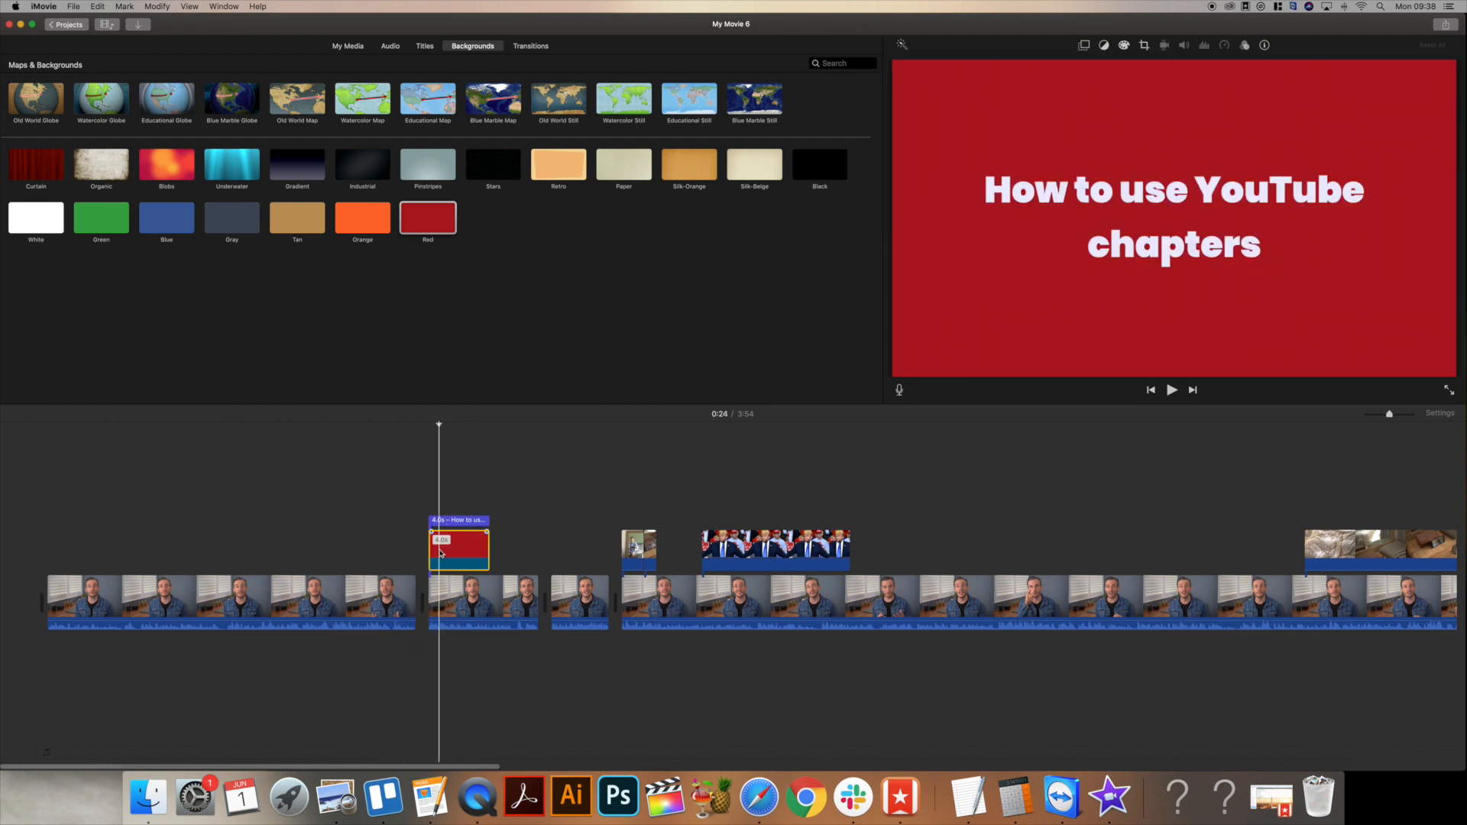
key(space)
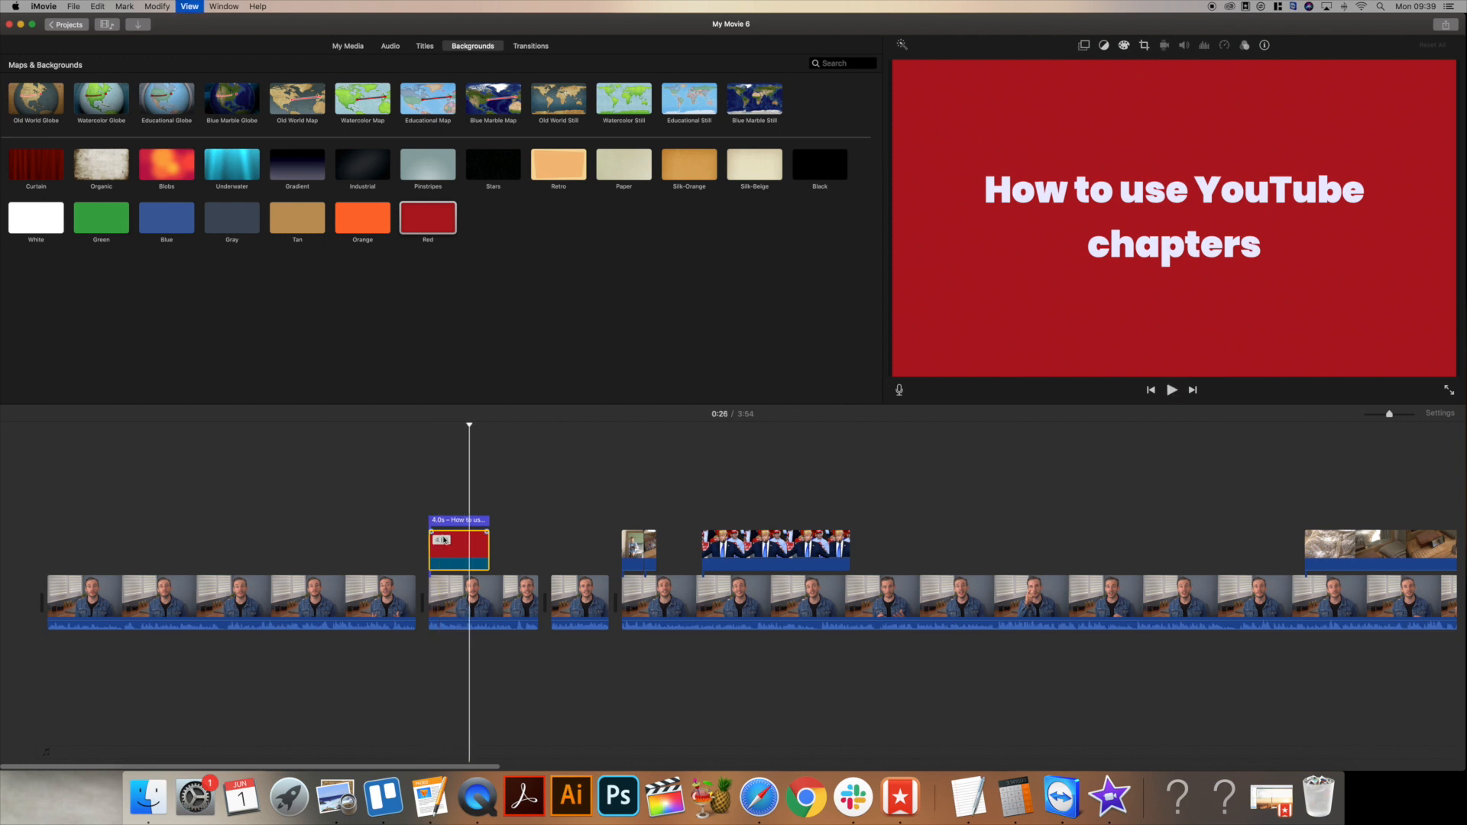
Paste a copy of the red title card above the long footage clip and change its text to "#2 How to set up".
click(940, 524)
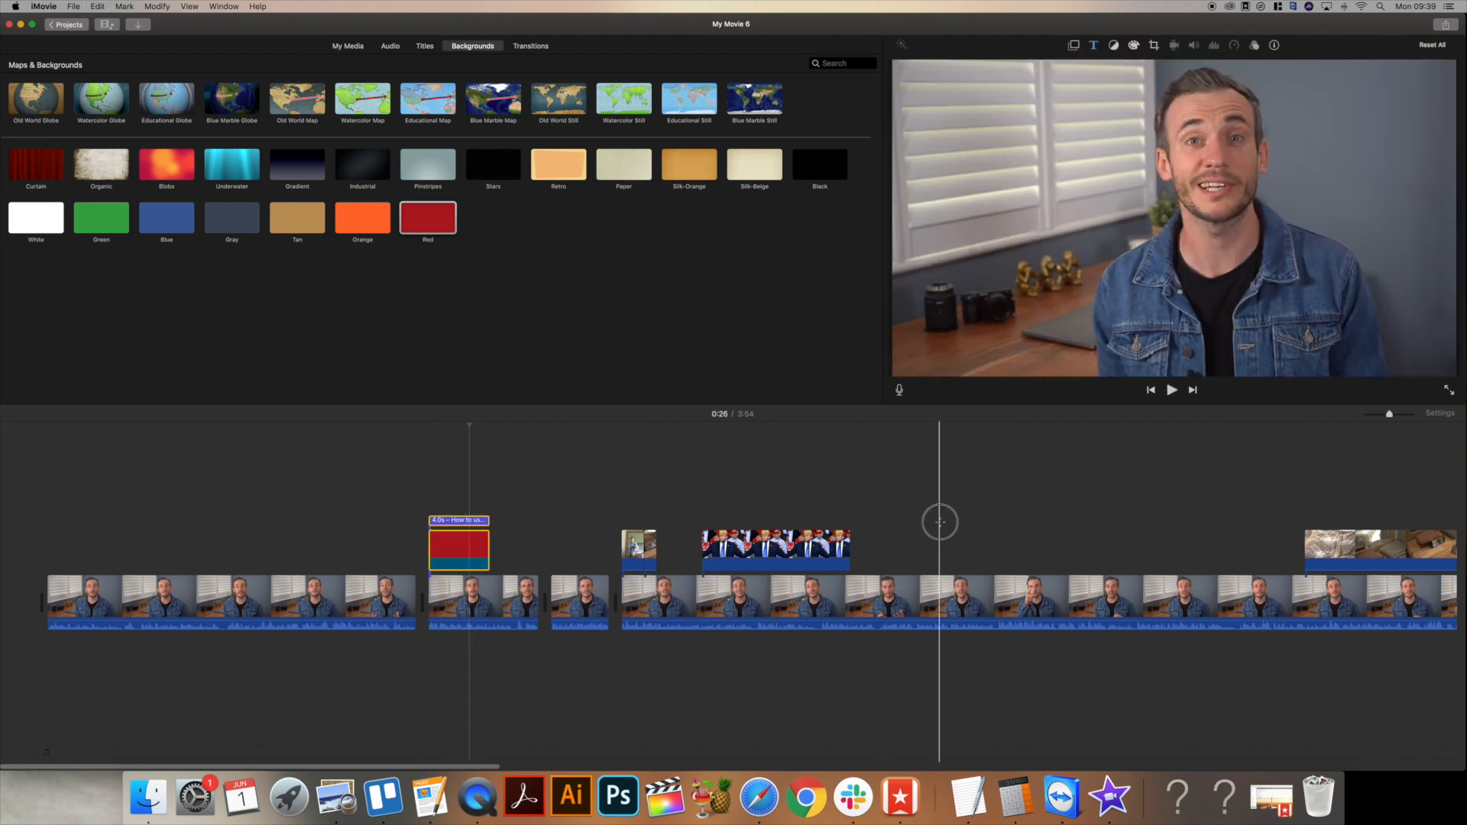
key(super+v)
click(941, 525)
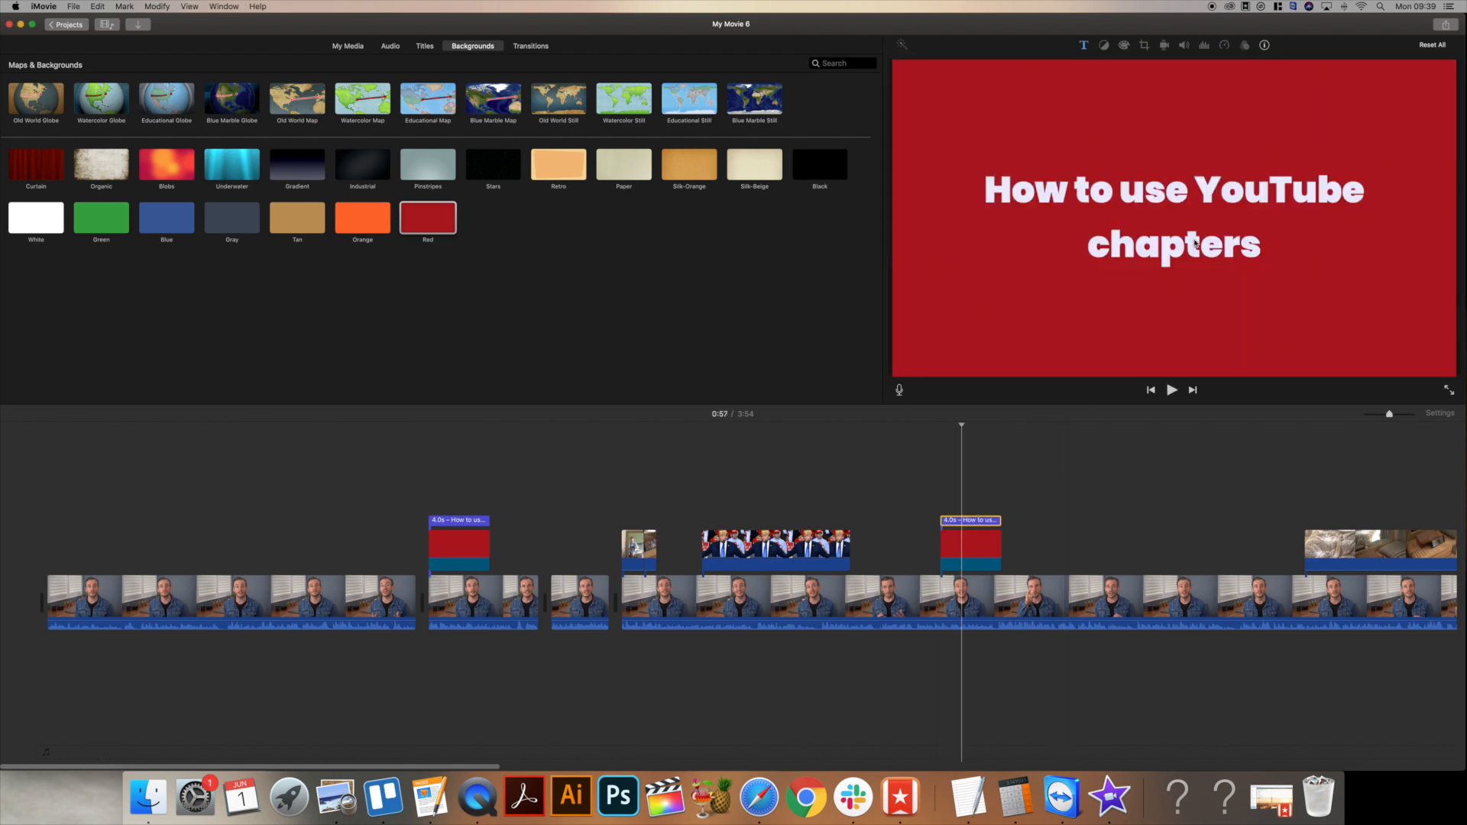
click(1196, 204)
text(#2 How to set up)
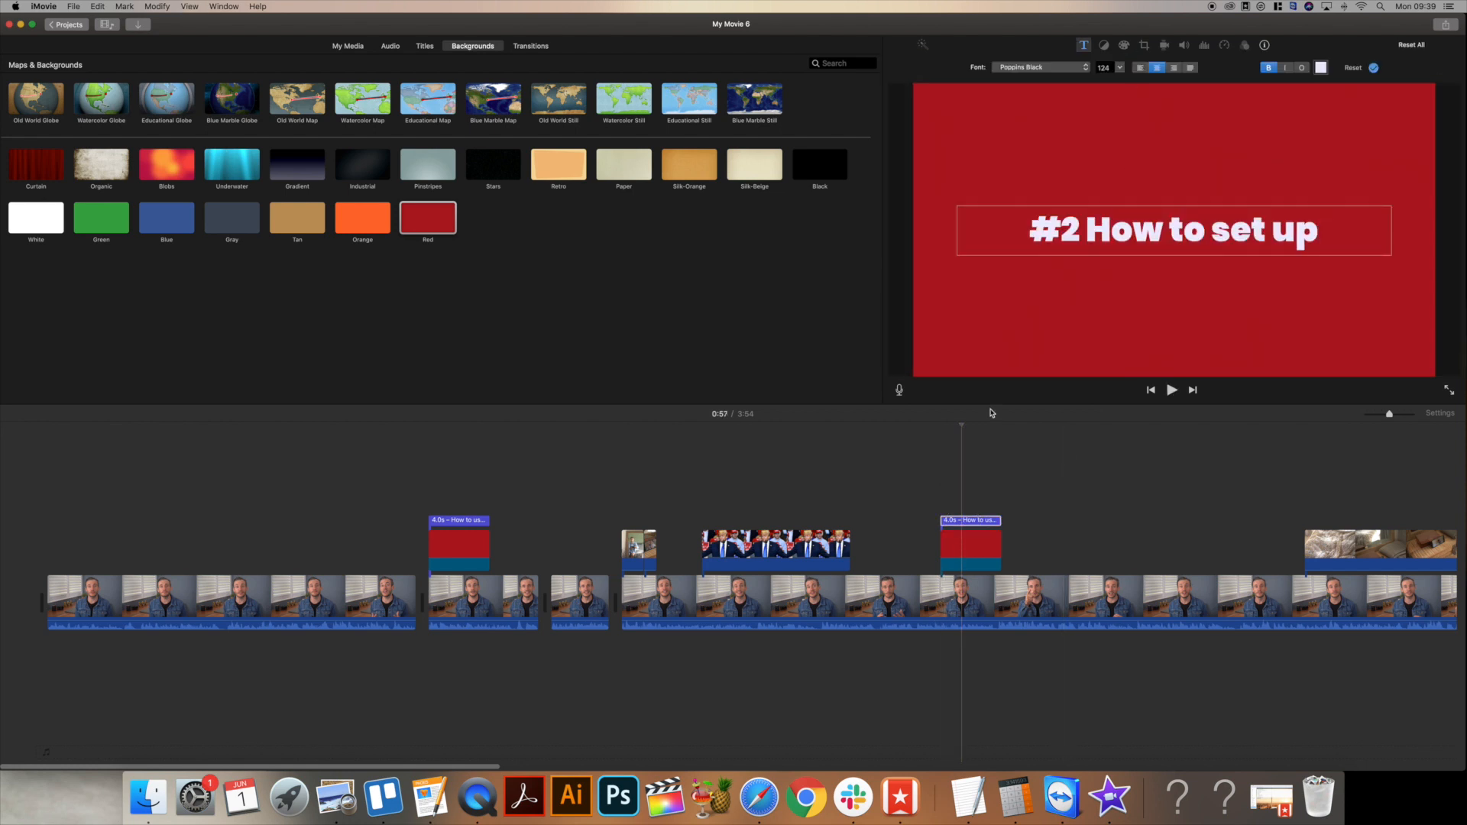
Move the "#2 How to set up" title off its red background and place it above the podium photo.
scroll(954, 562, right, 10)
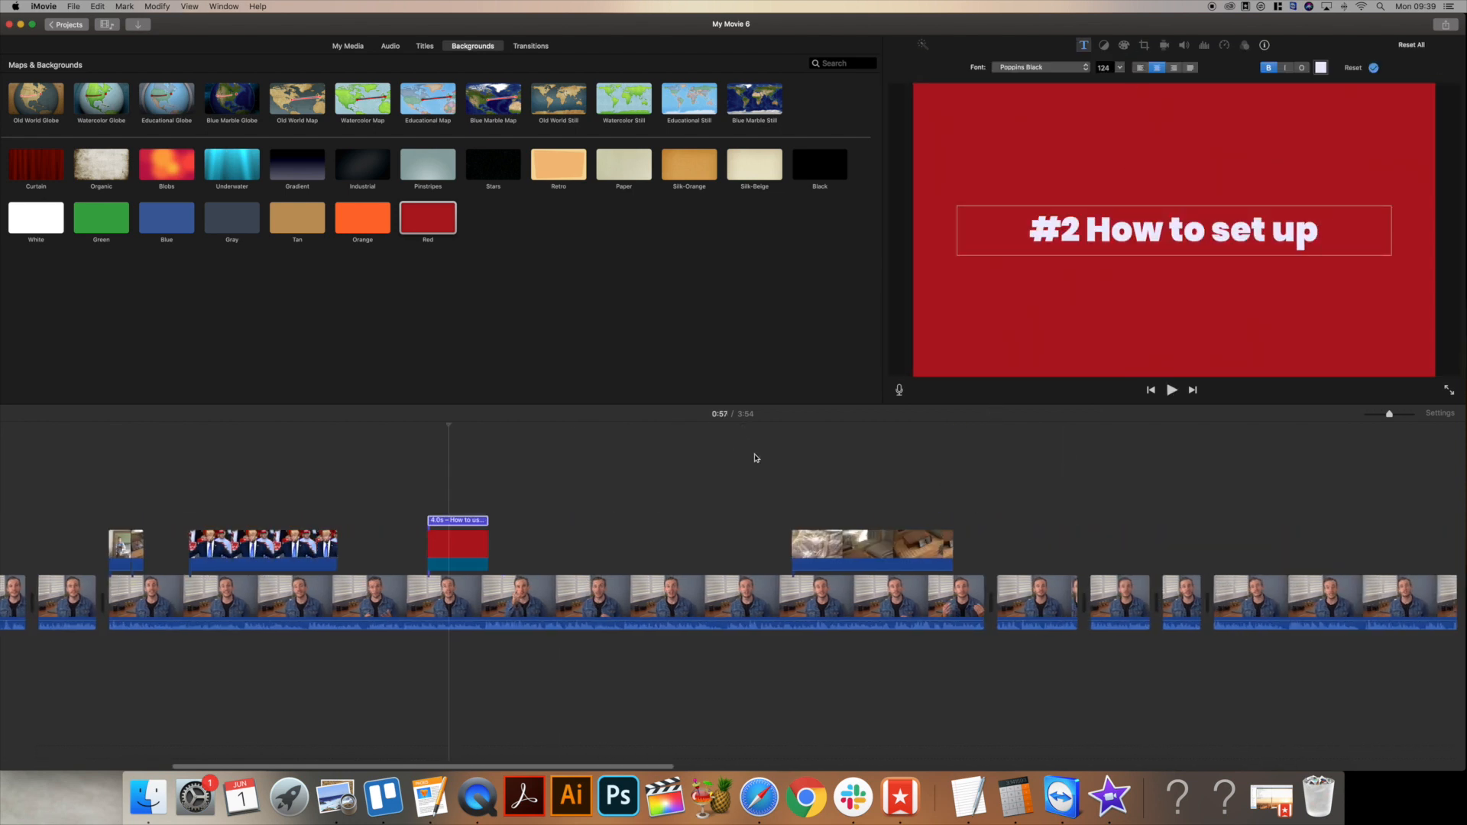
click(1379, 418)
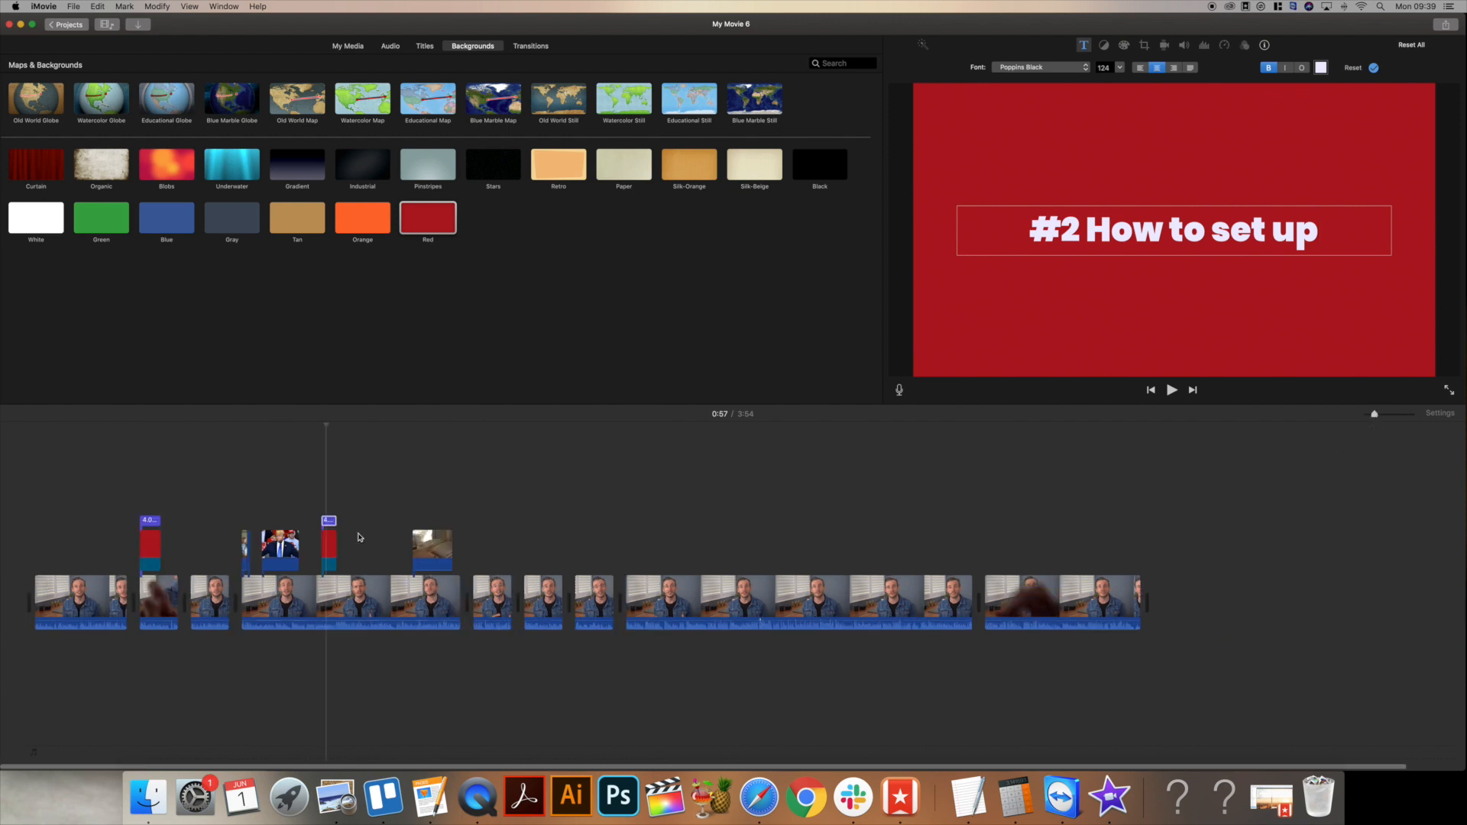
click(333, 548)
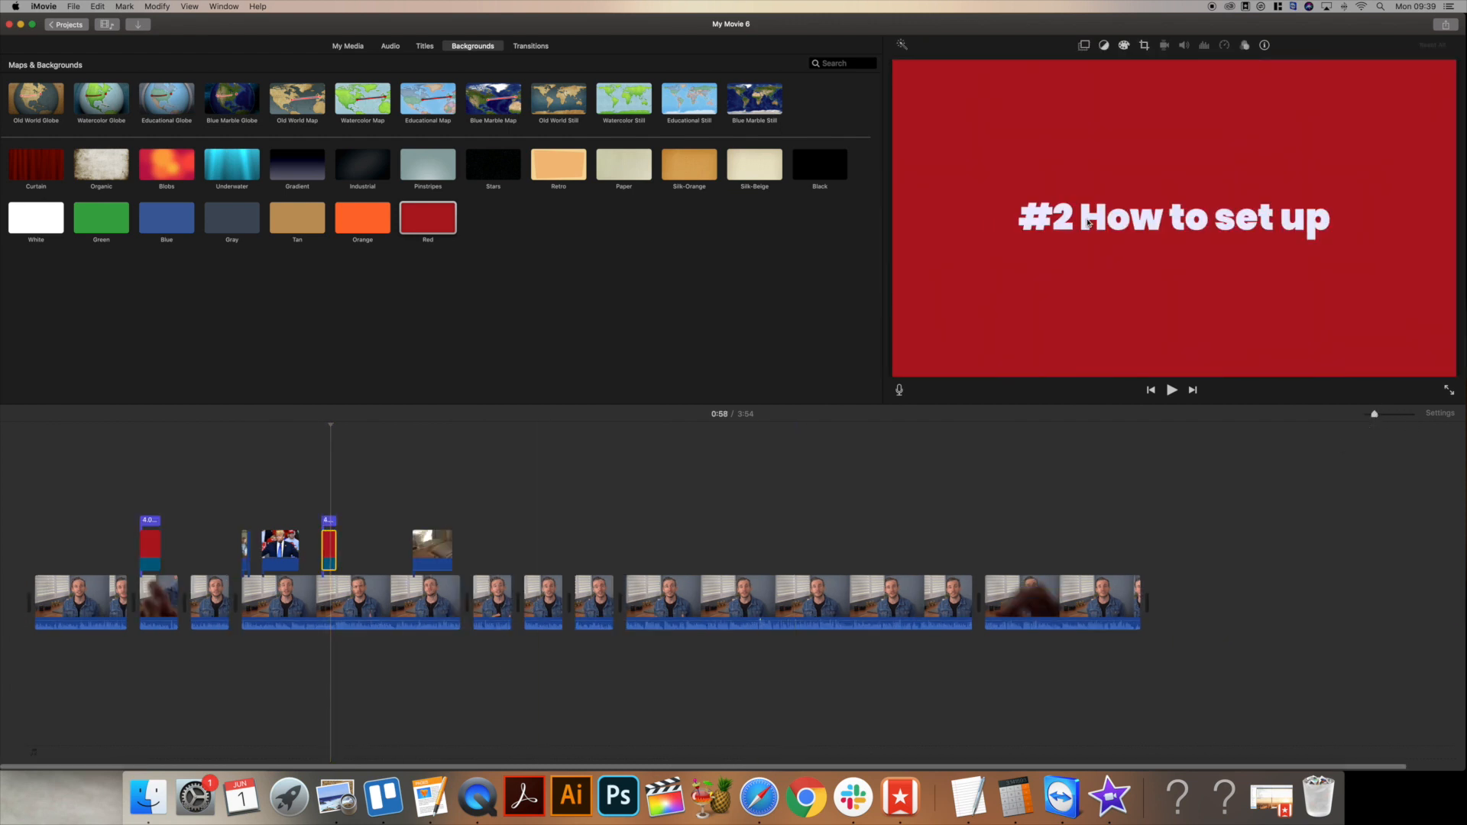
click(329, 521)
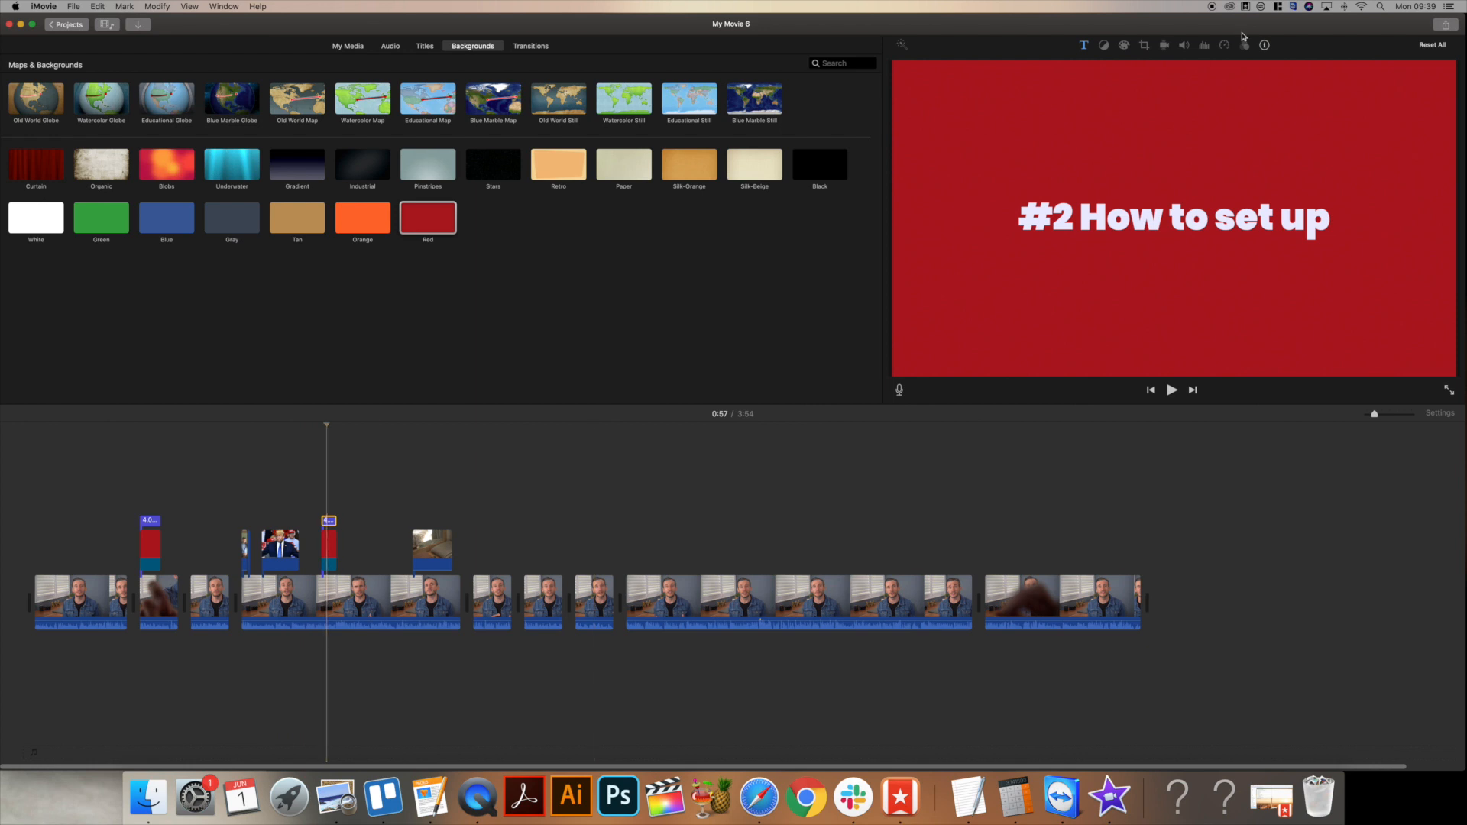
double_click(1082, 230)
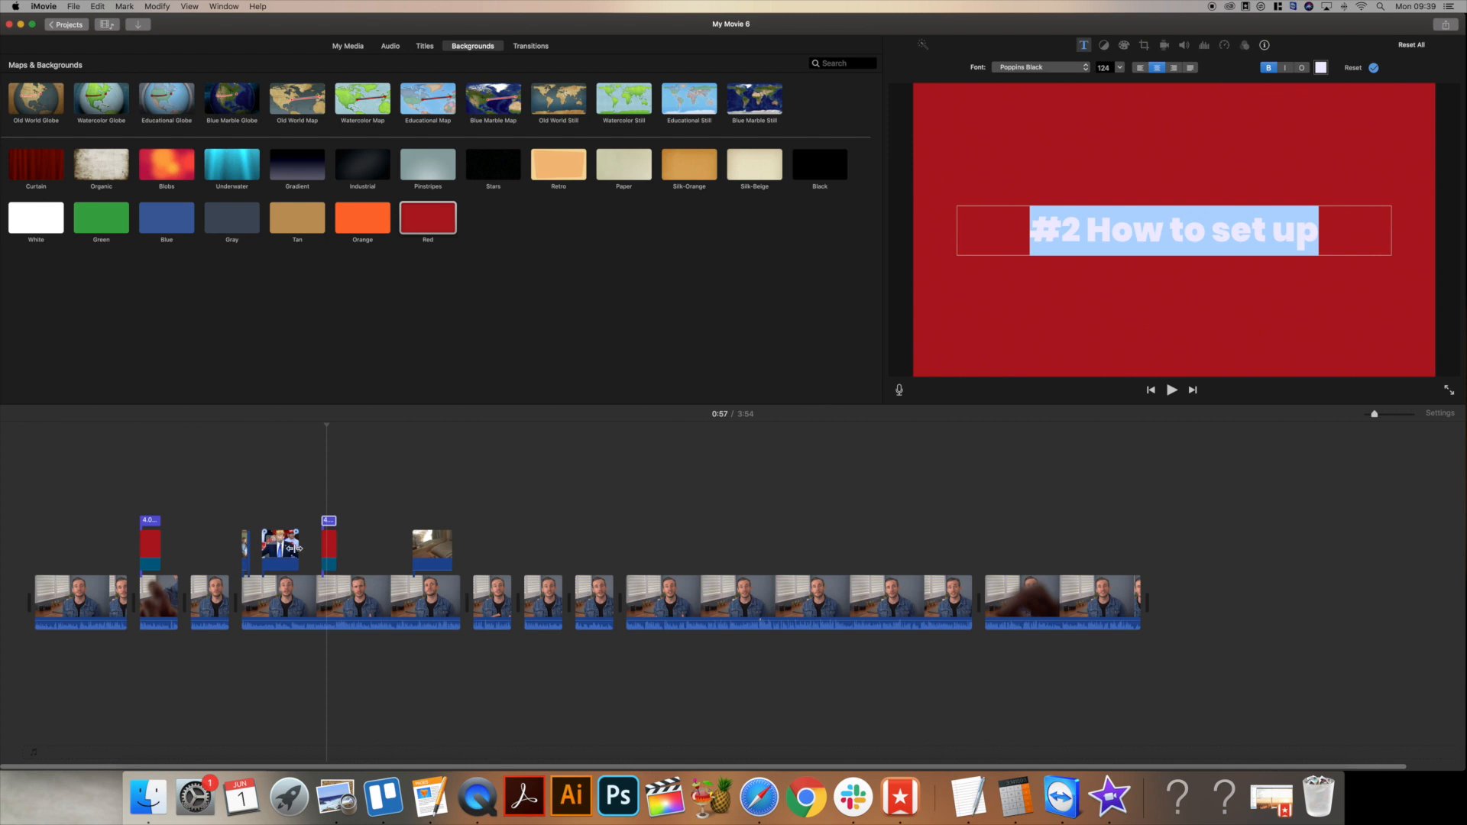
click(317, 536)
drag(331, 526, 276, 511)
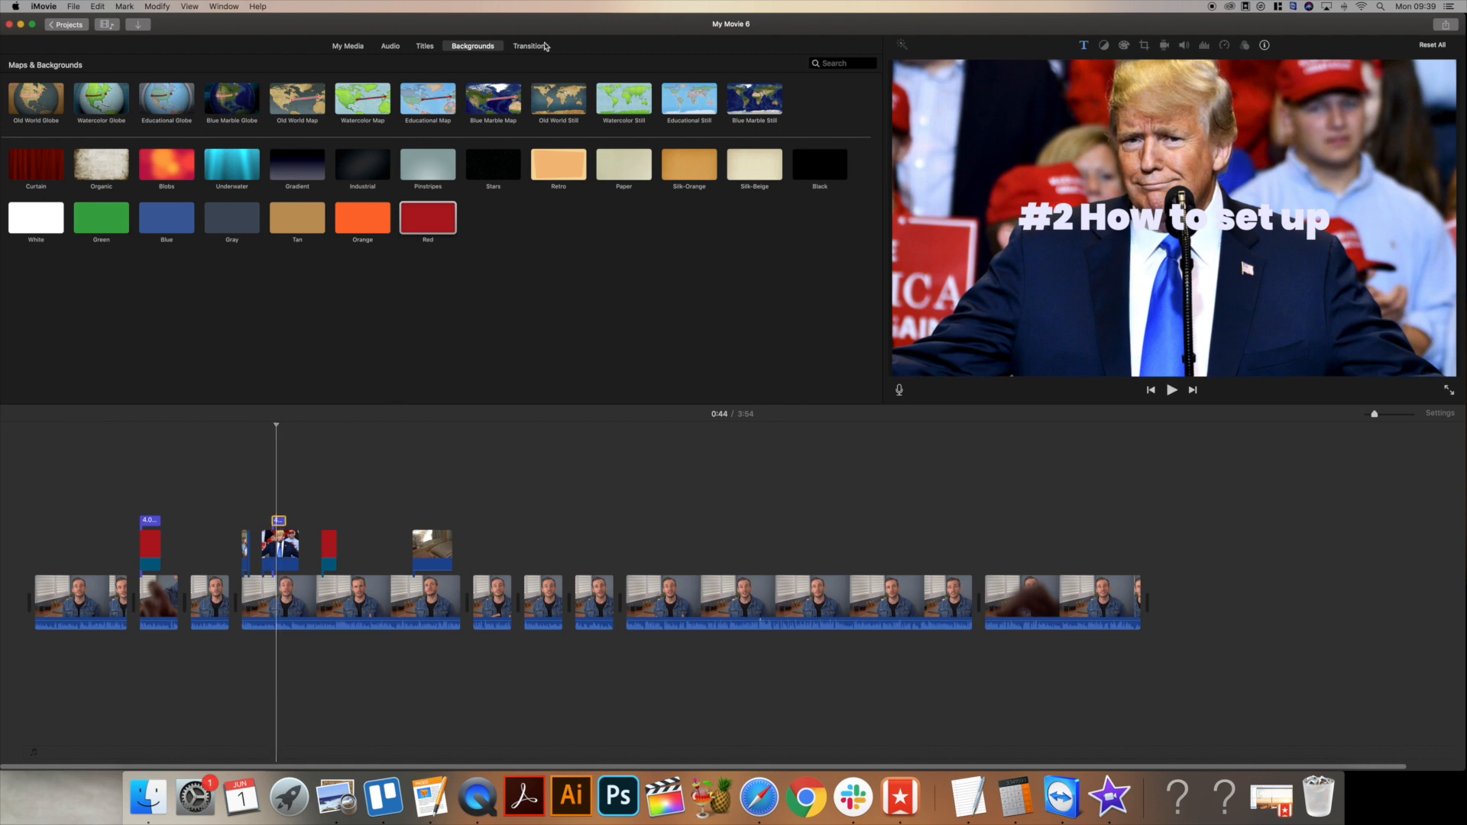
Add the Overlap title above the start of the first clip and play it.
click(426, 48)
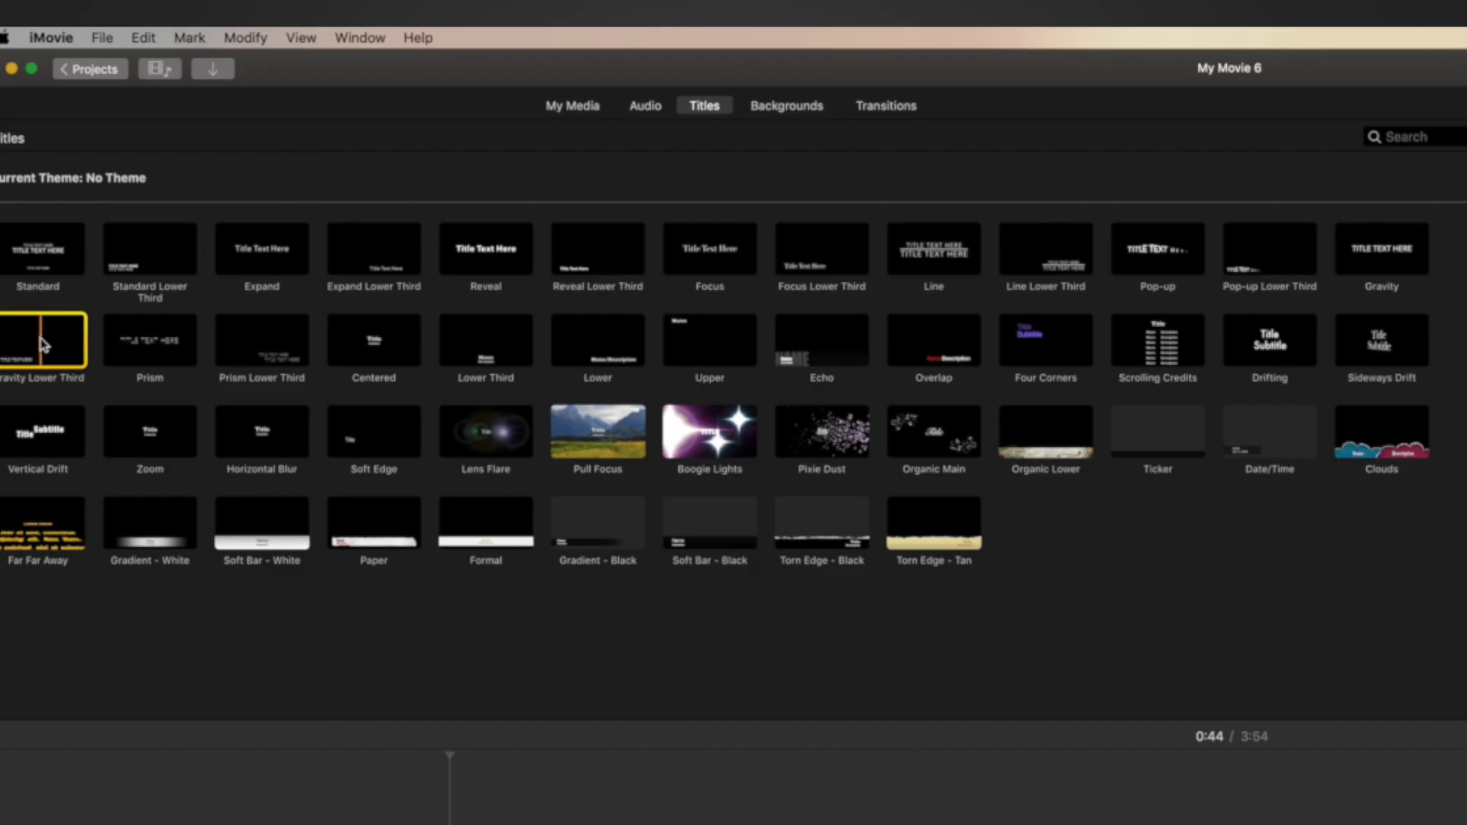
drag(964, 335, 33, 552)
key(space)
key(space)
Replace the Overlap title's name placeholder with the presenter's first name and the description with "BFB".
double_click(1167, 330)
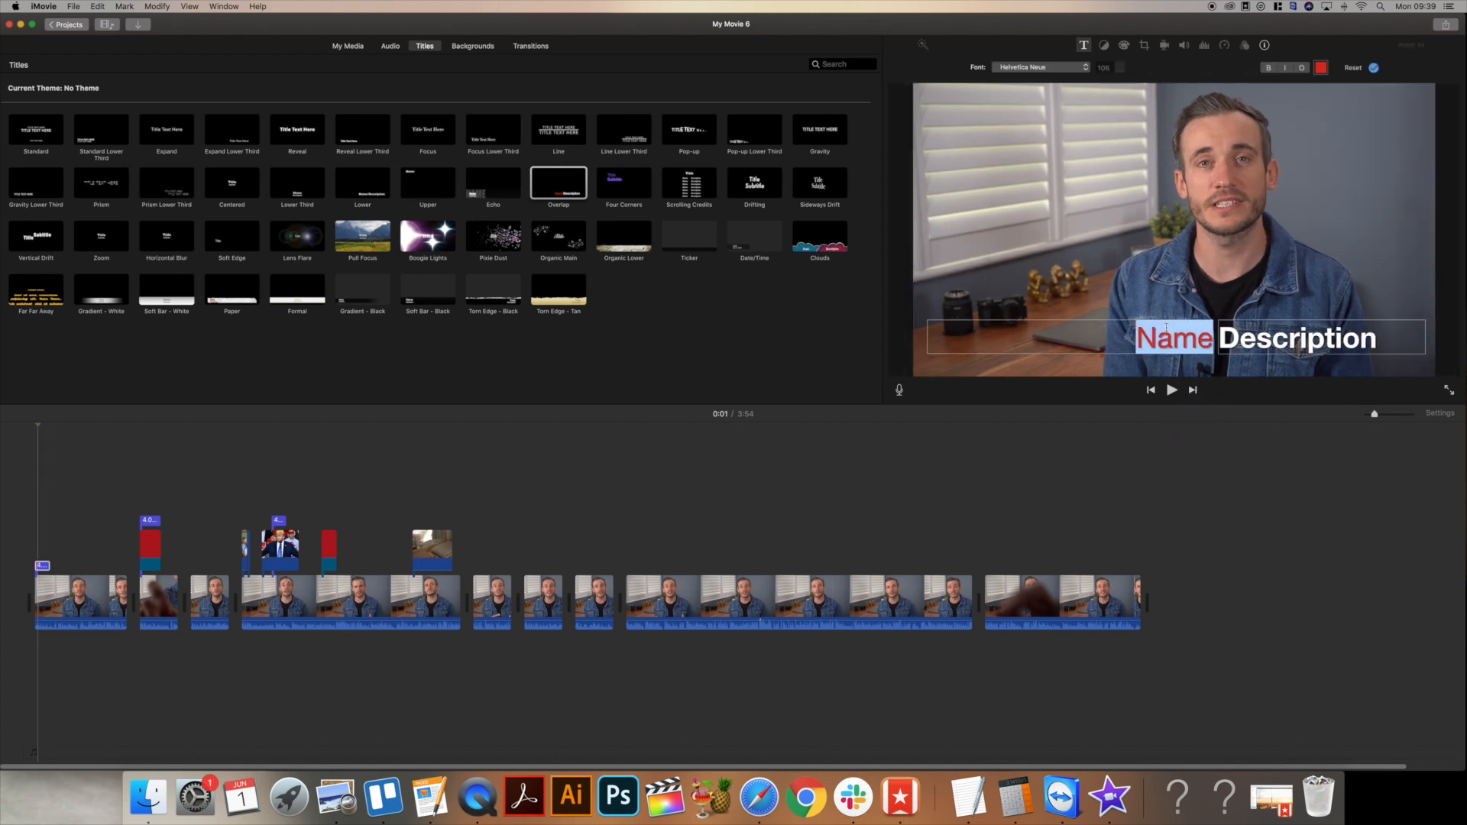
text(Ed)
double_click(1109, 546)
text(BFB)
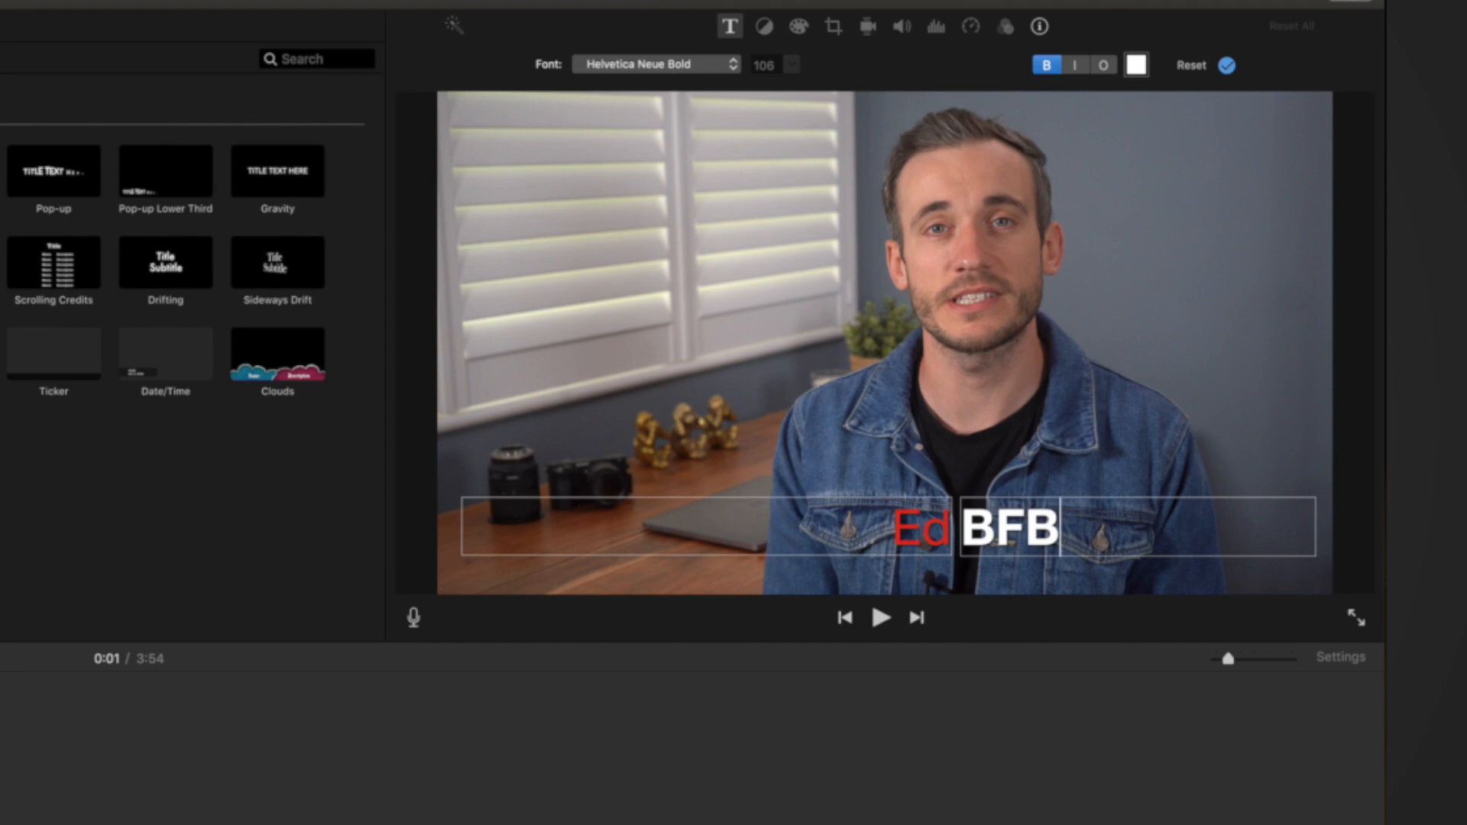
Recolor the name text in the Overlap title to yellow.
double_click(939, 538)
click(1135, 69)
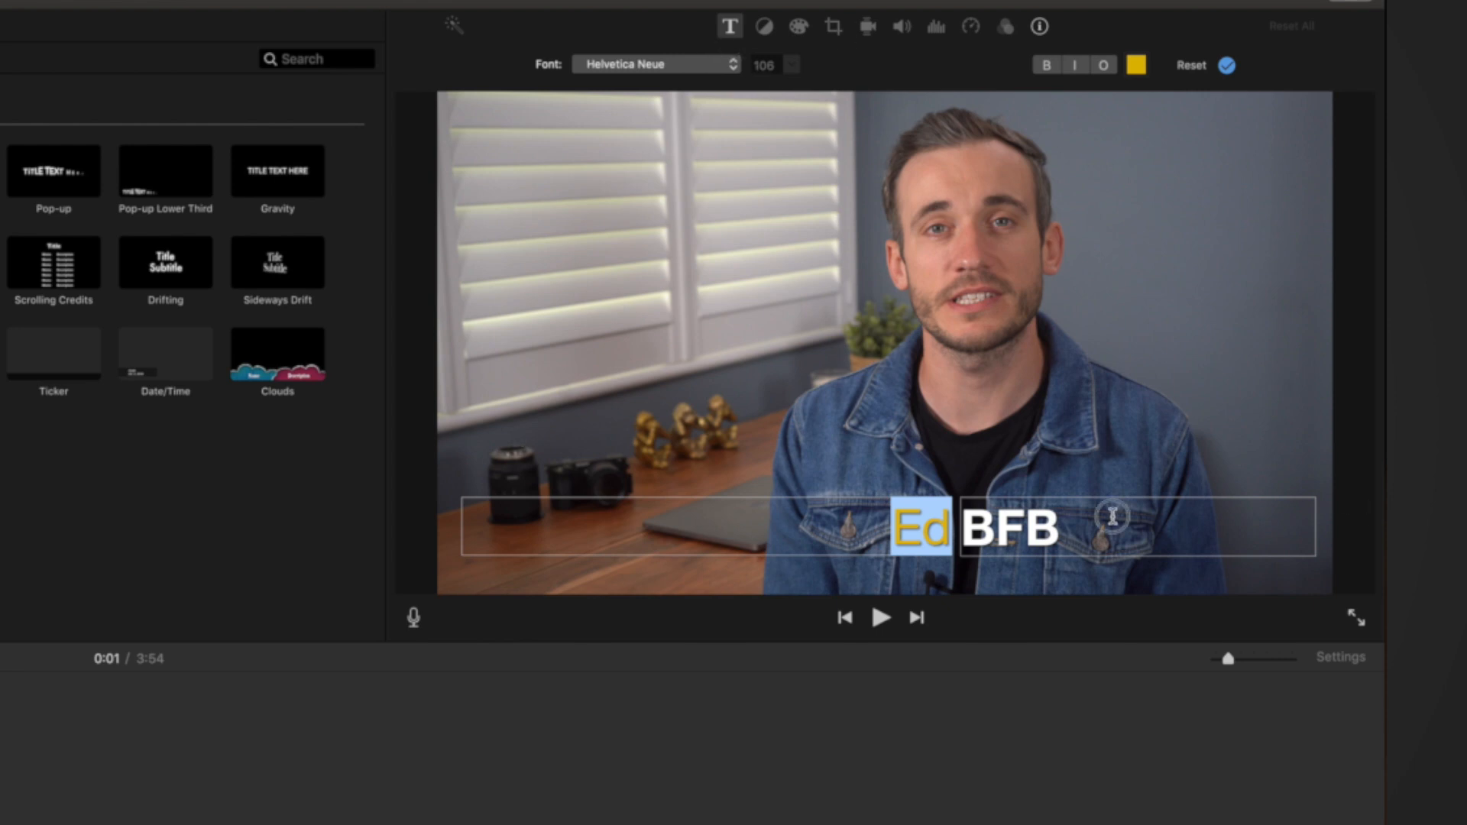
click(978, 535)
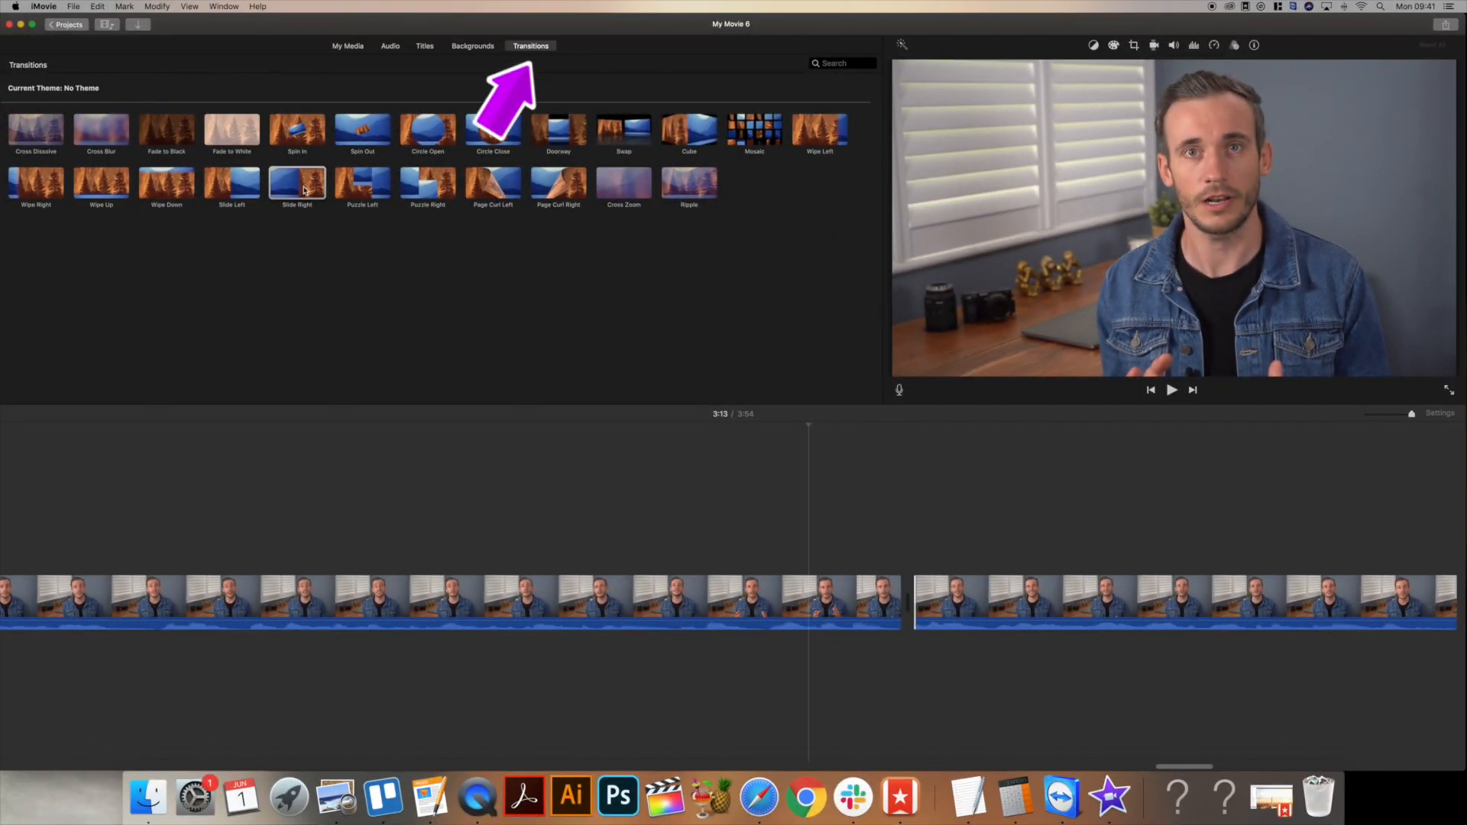
Try the Slide Right transition at the cut before the final clip, play it and delete it.
drag(304, 190, 835, 599)
key(space)
key(space)
click(831, 601)
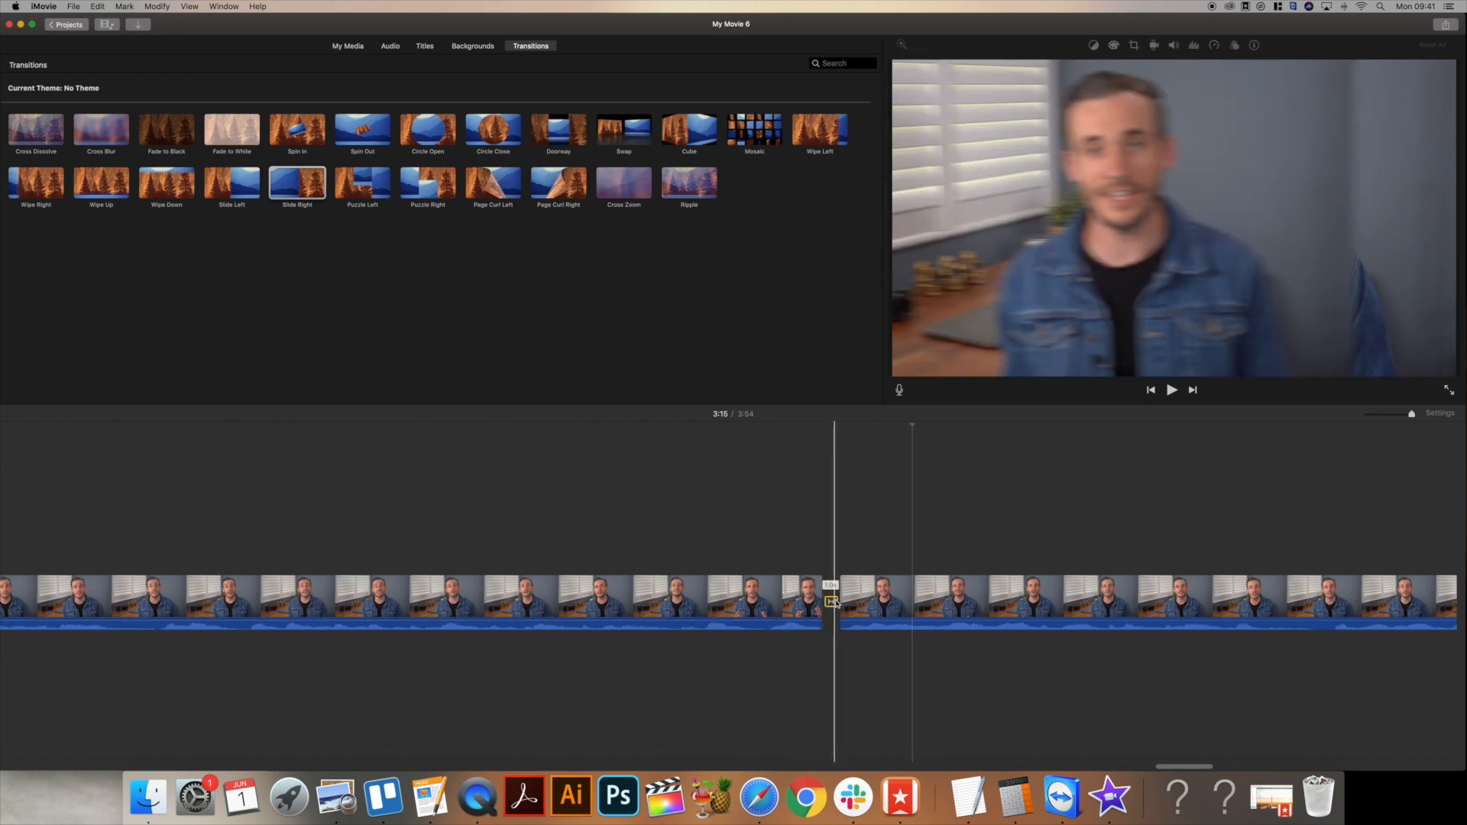
key(space)
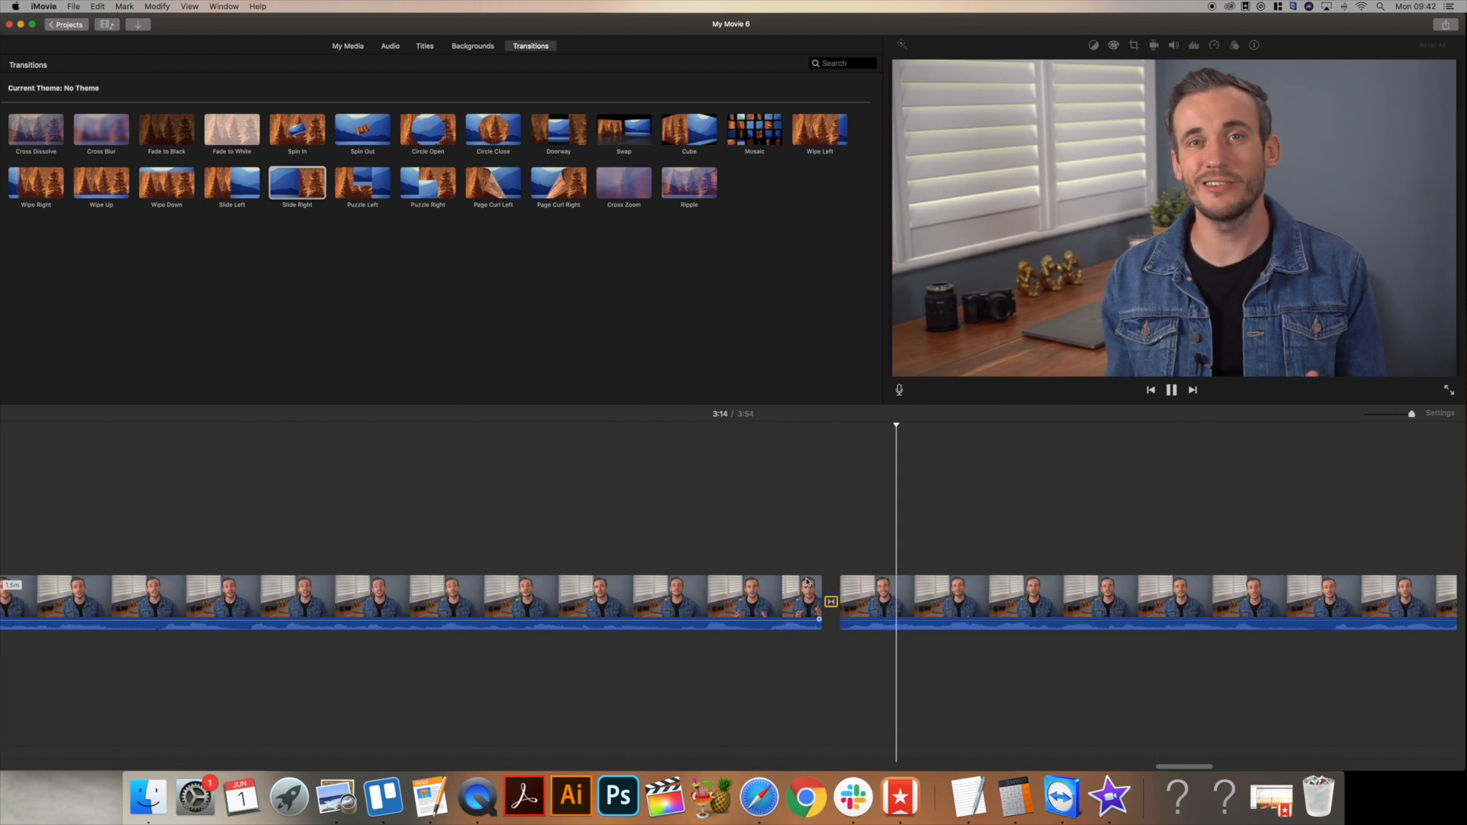
key(Delete)
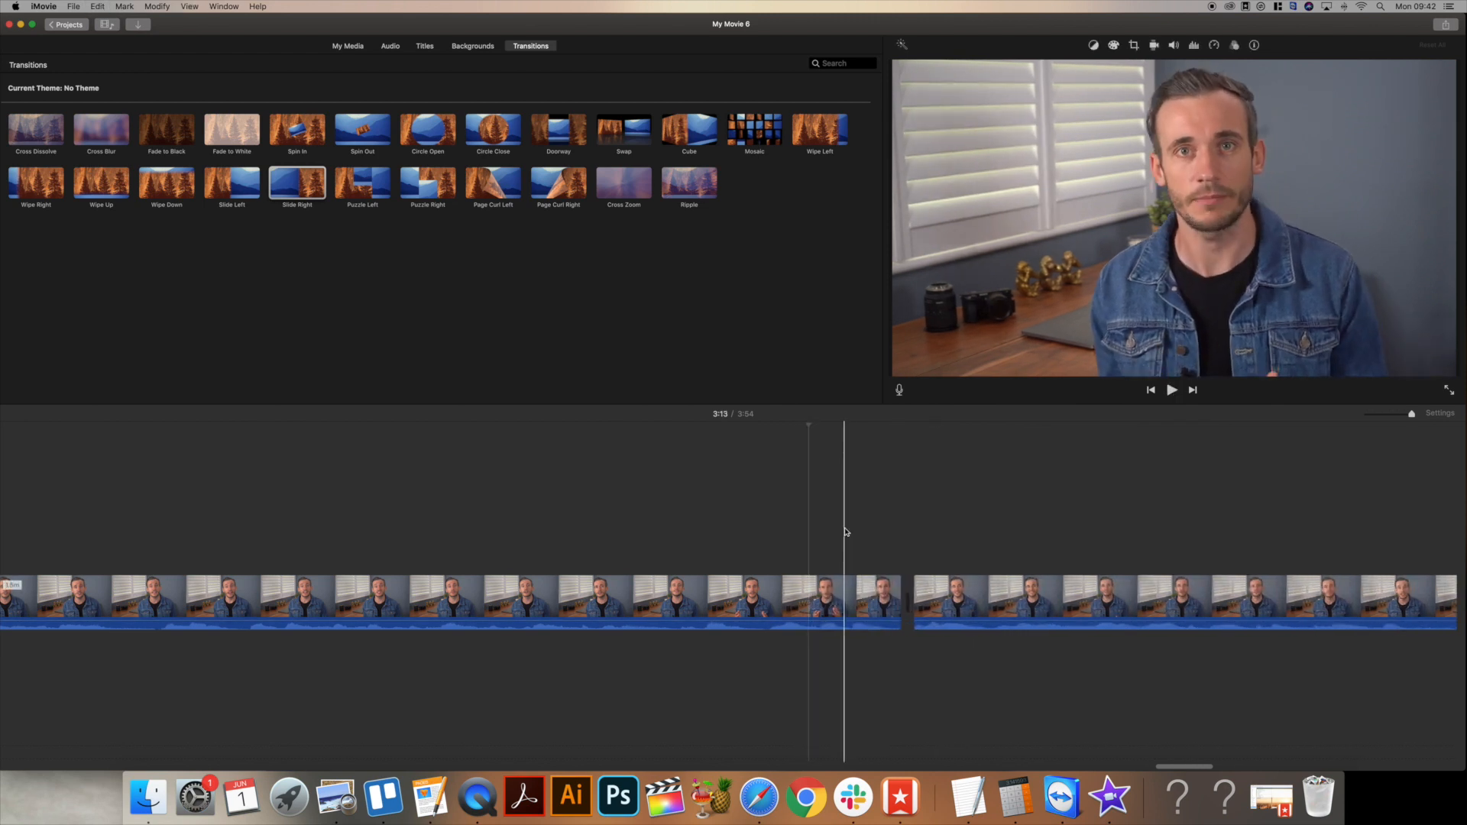
Copy the first red title card with its title, paste it over the cut before the final clip and play it.
click(1374, 415)
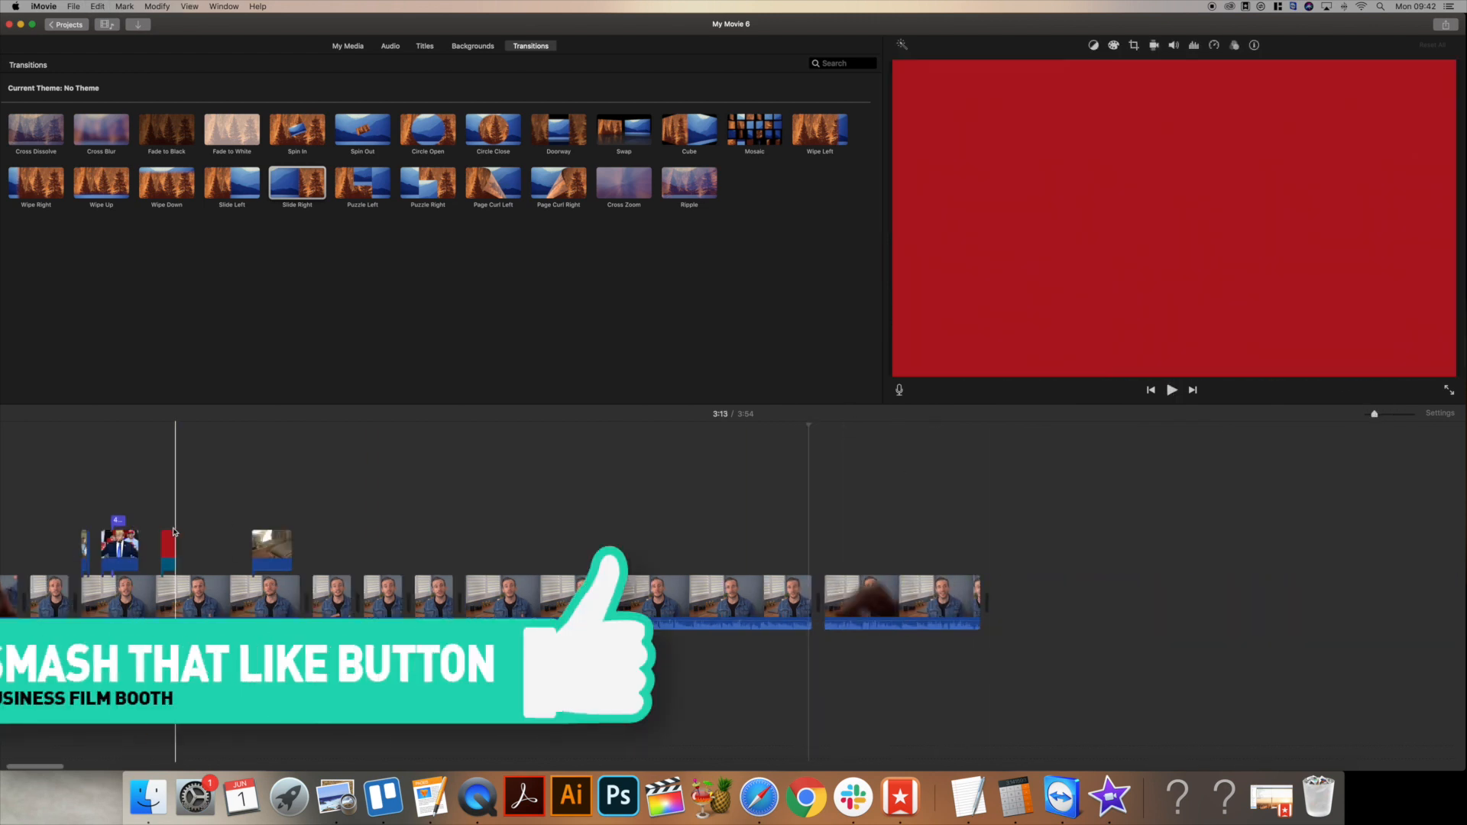
click(169, 527)
scroll(144, 518, left, 5)
drag(185, 534, 153, 514)
key(super+c)
click(961, 519)
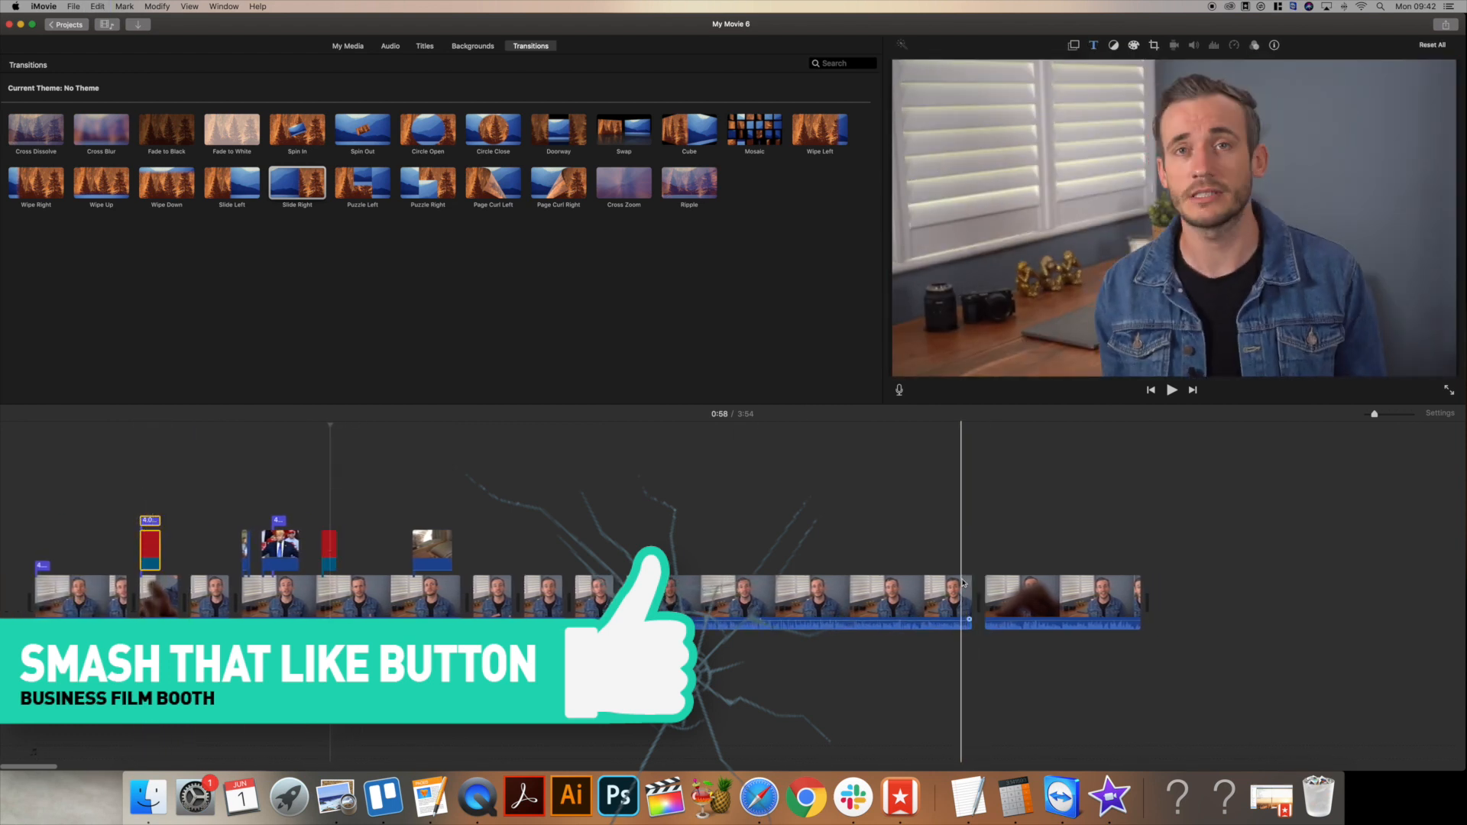
key(super+v)
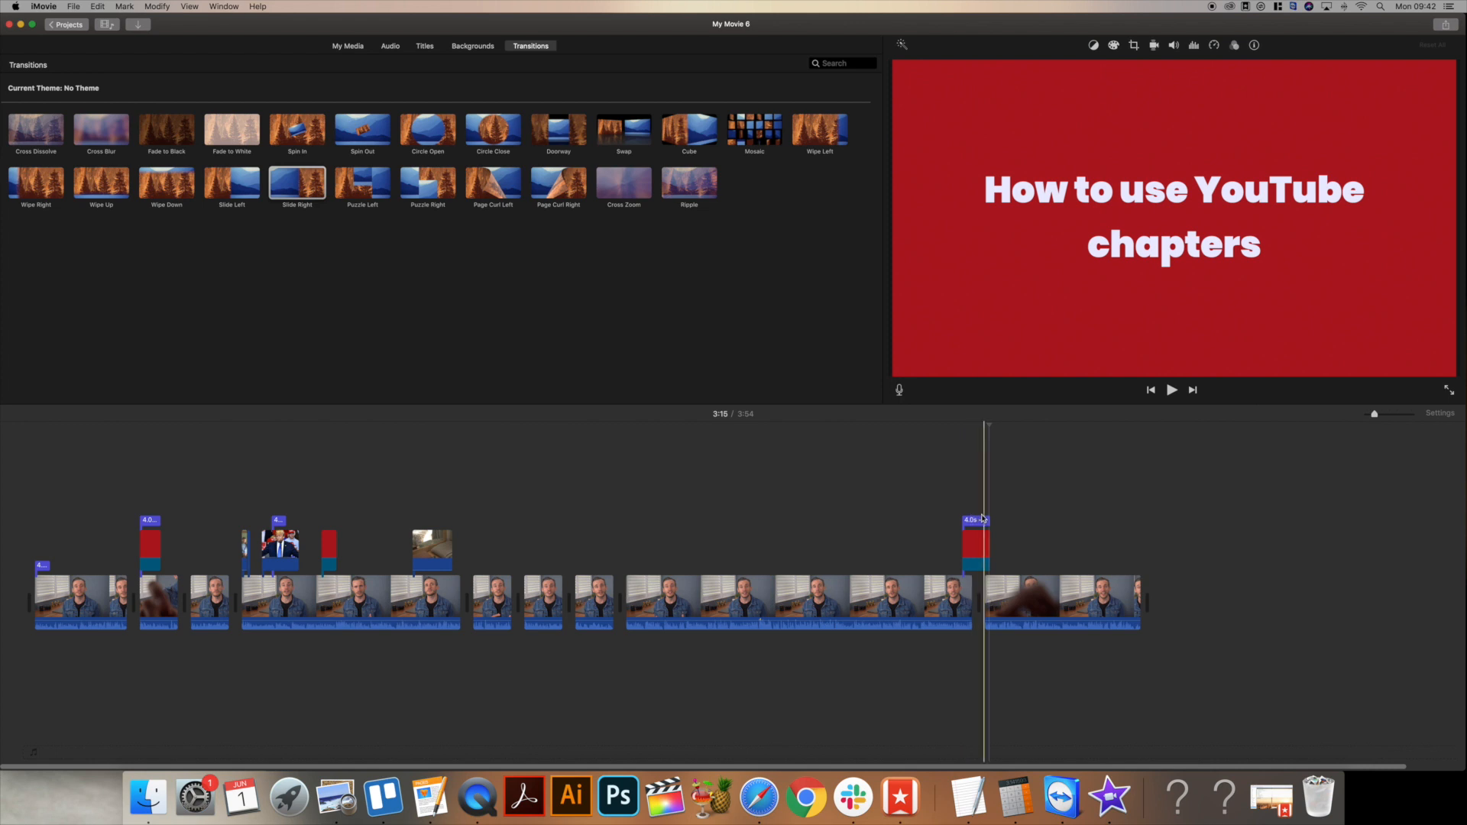
click(972, 520)
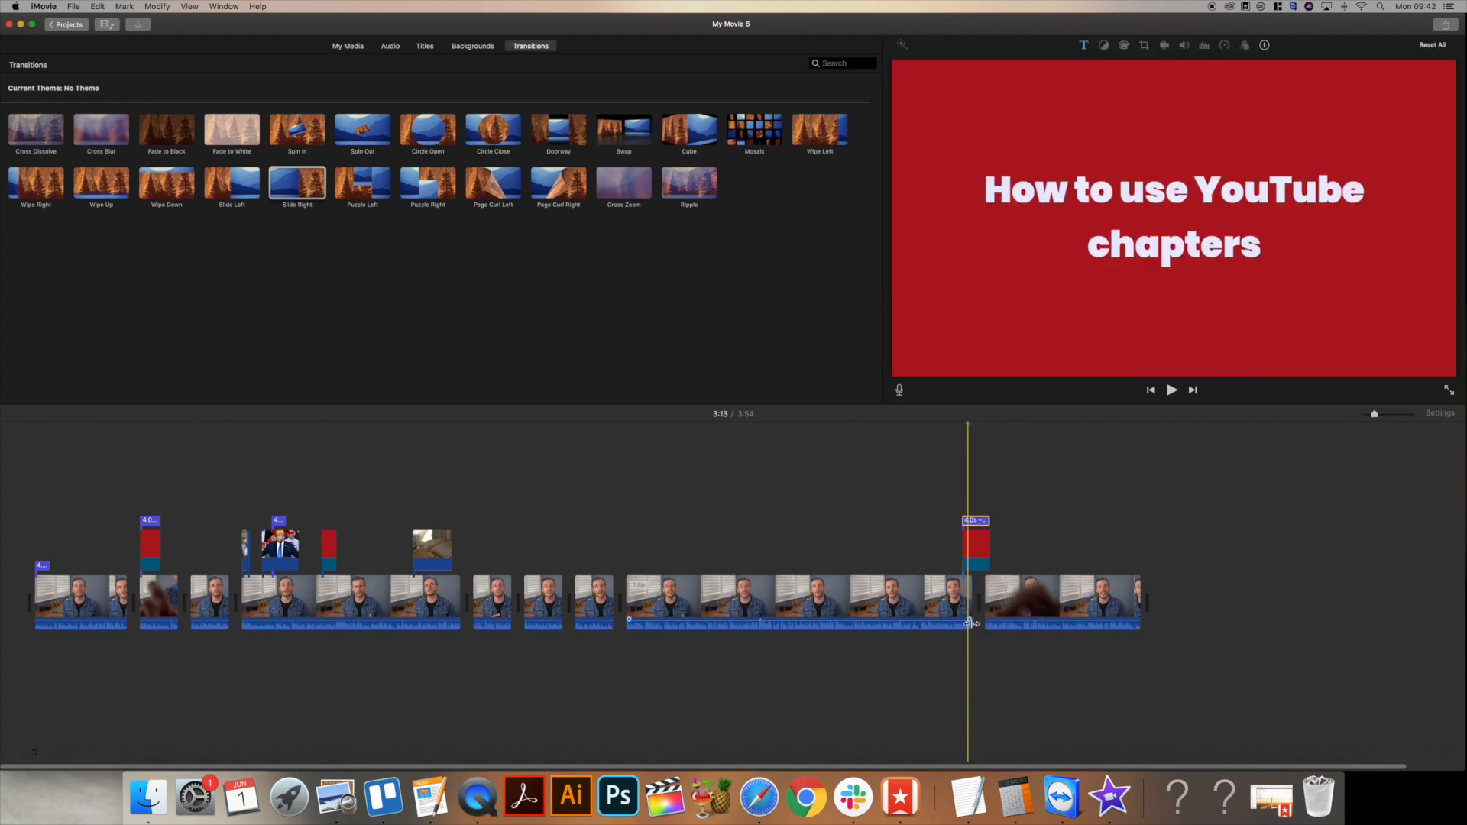
key(space)
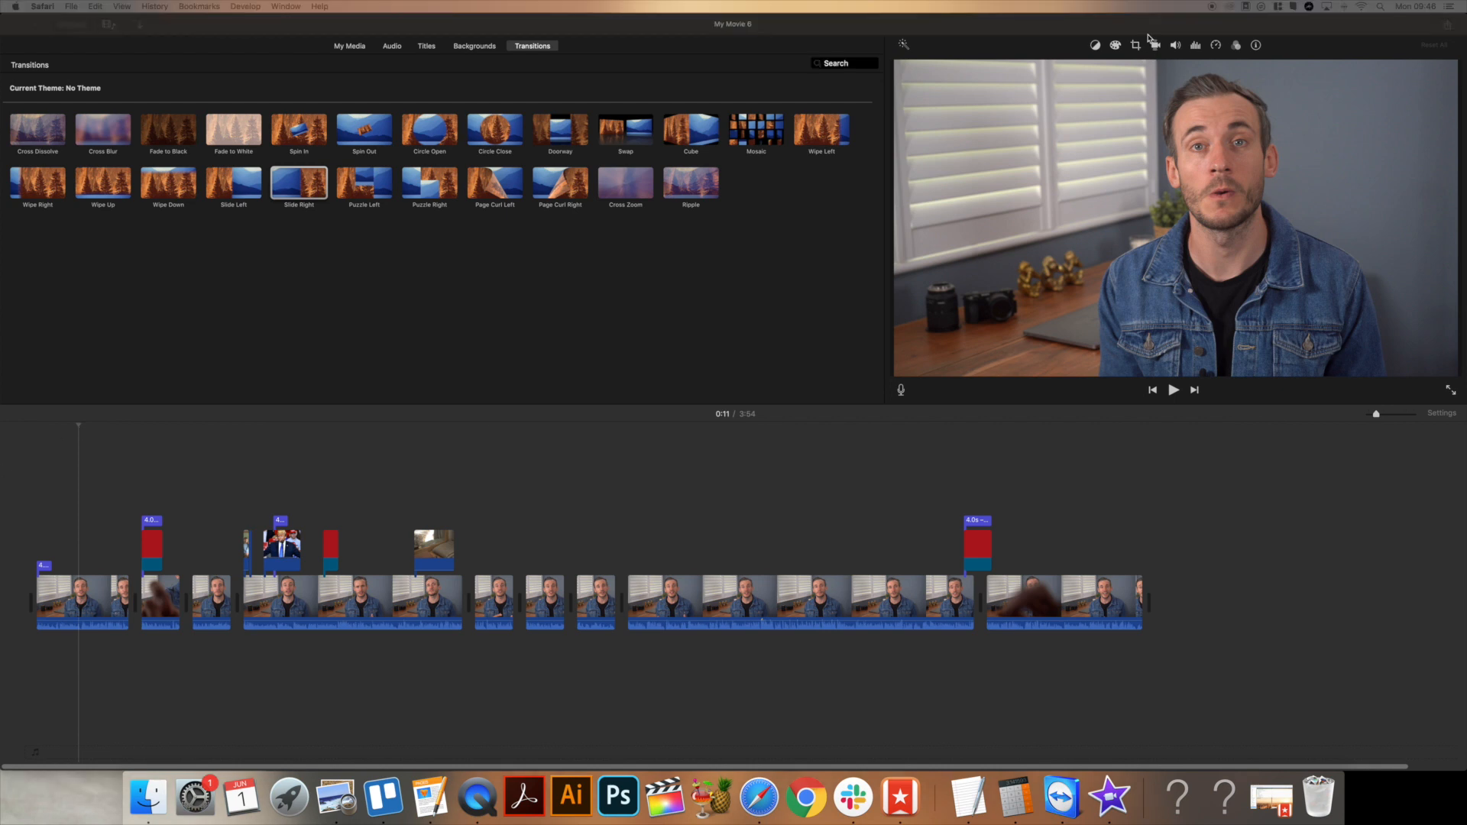
Examine the video stabilization and rolling shutter options.
click(1154, 45)
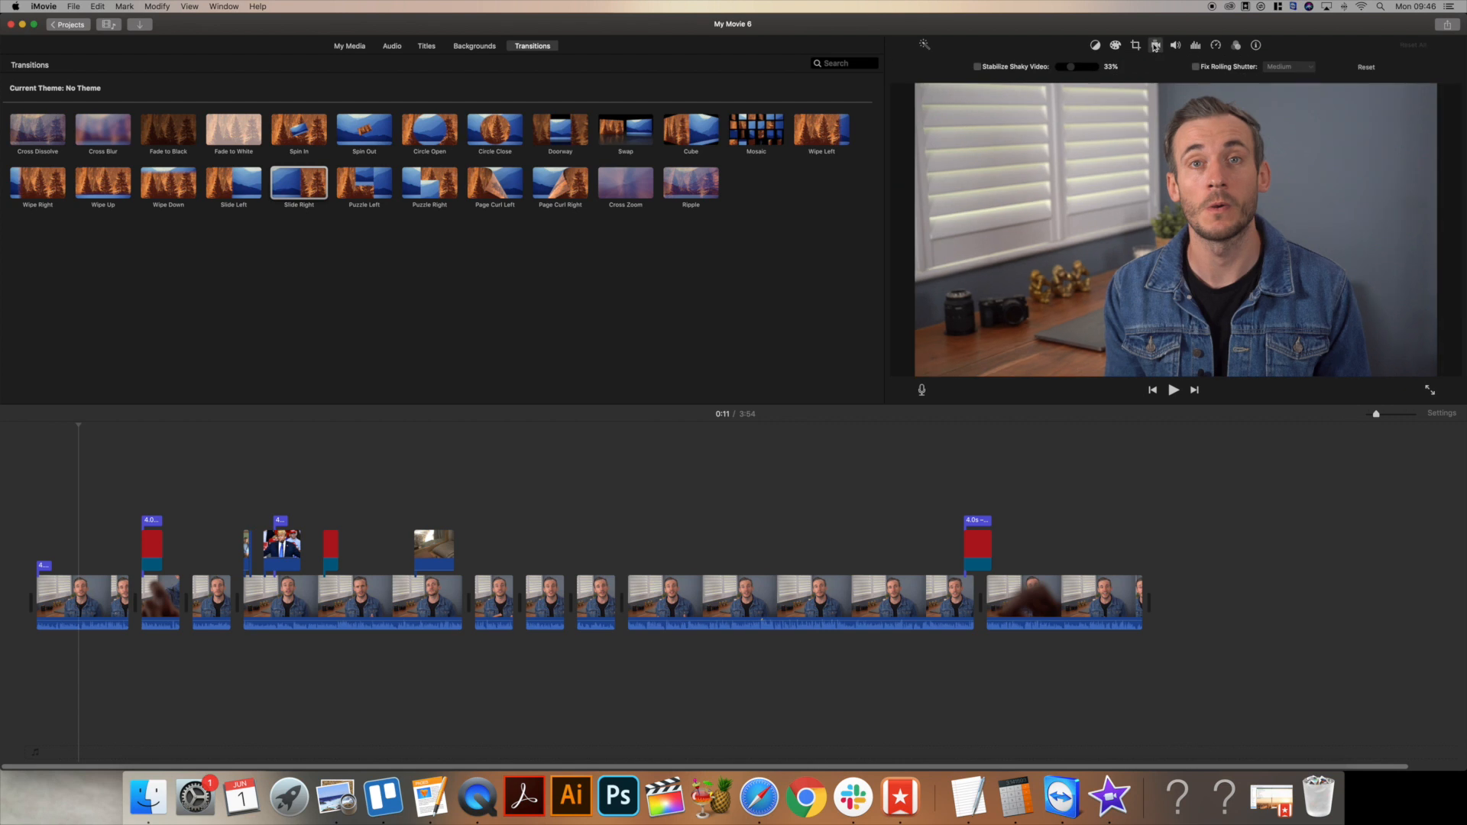
click(1155, 45)
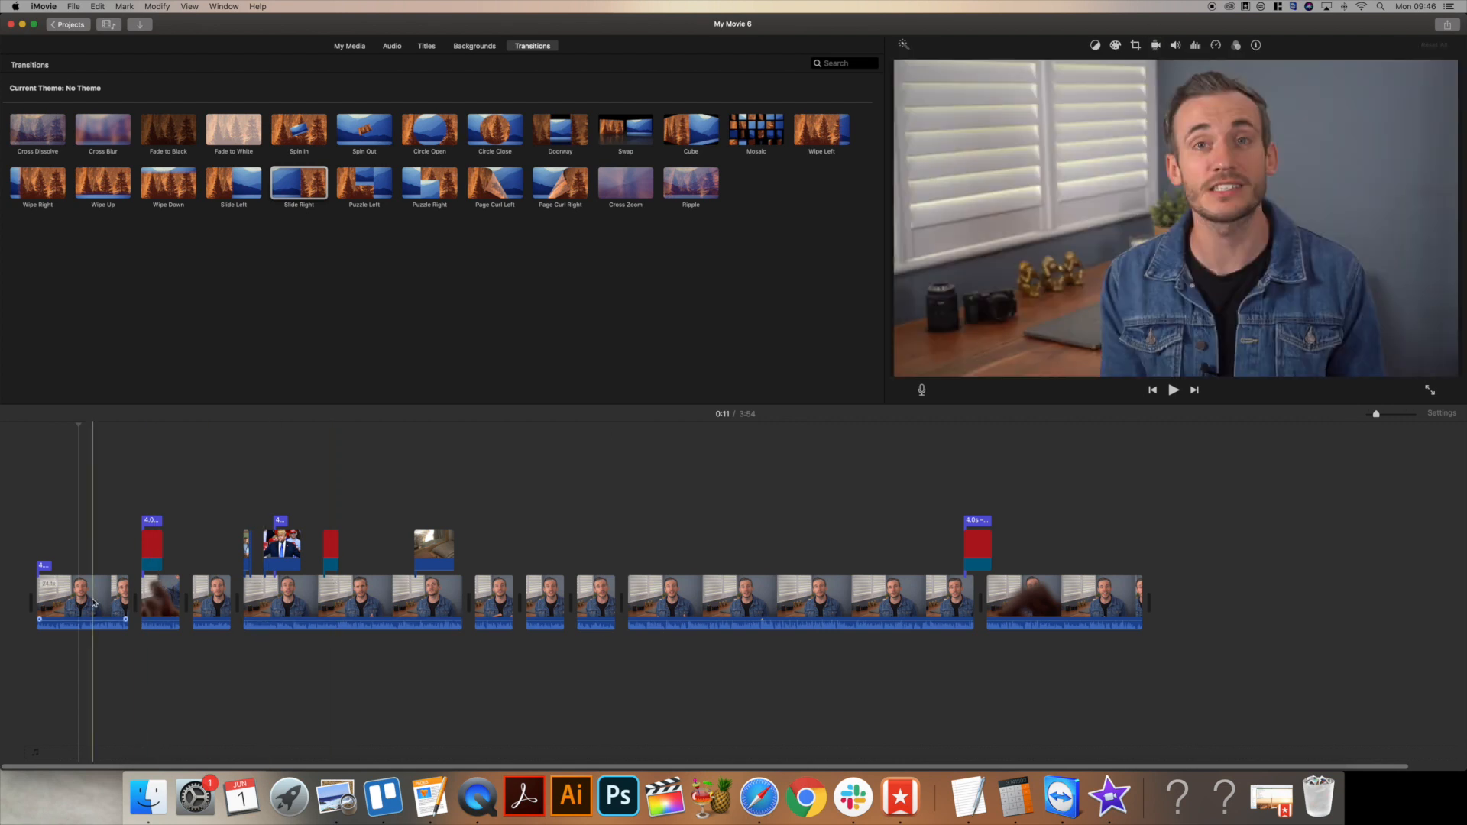
Try the Blockbuster and Romantic filters on the first clip, apply Old World instead and mute the sound.
click(93, 603)
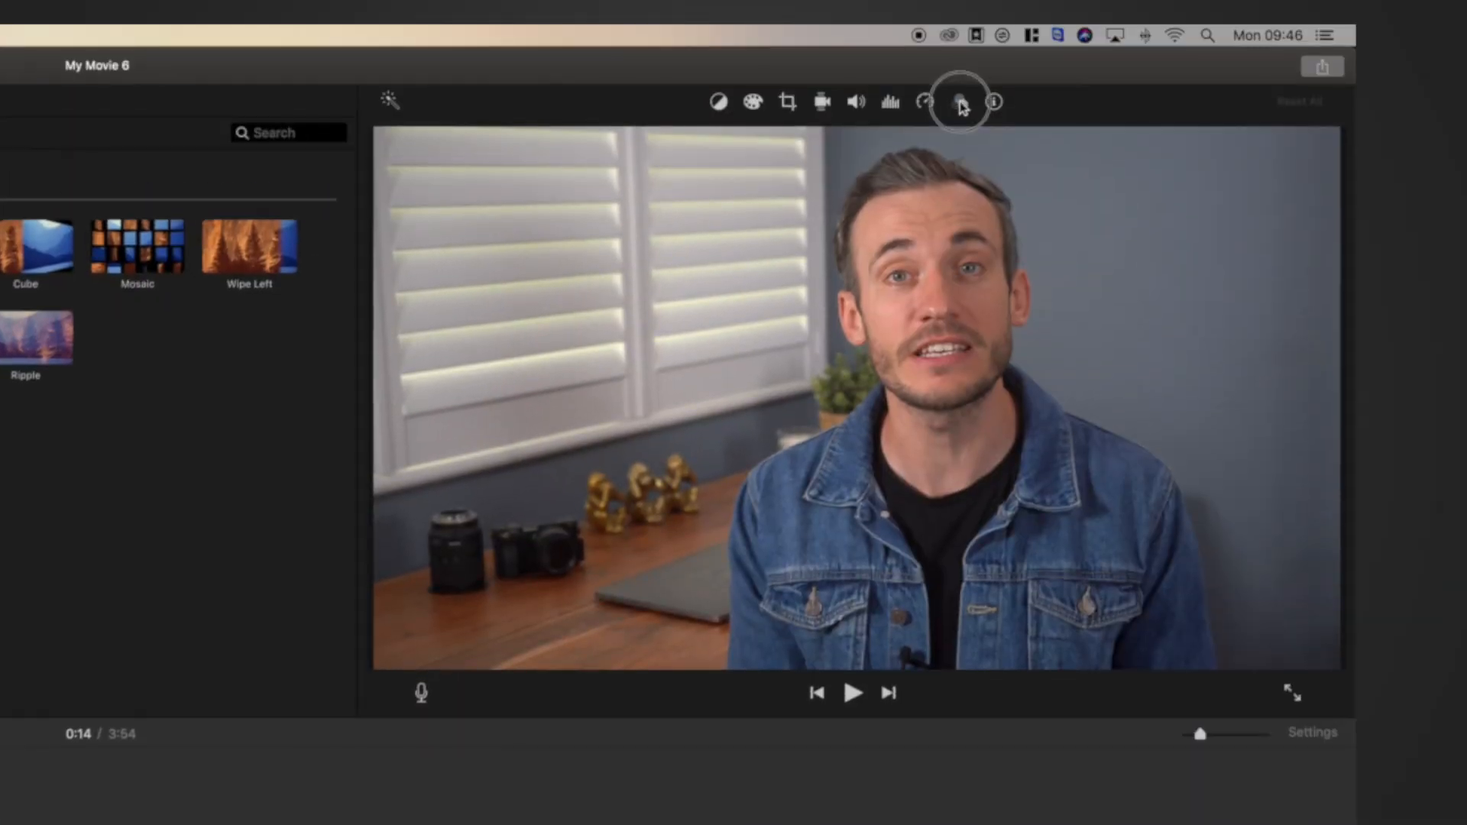
click(960, 101)
click(748, 140)
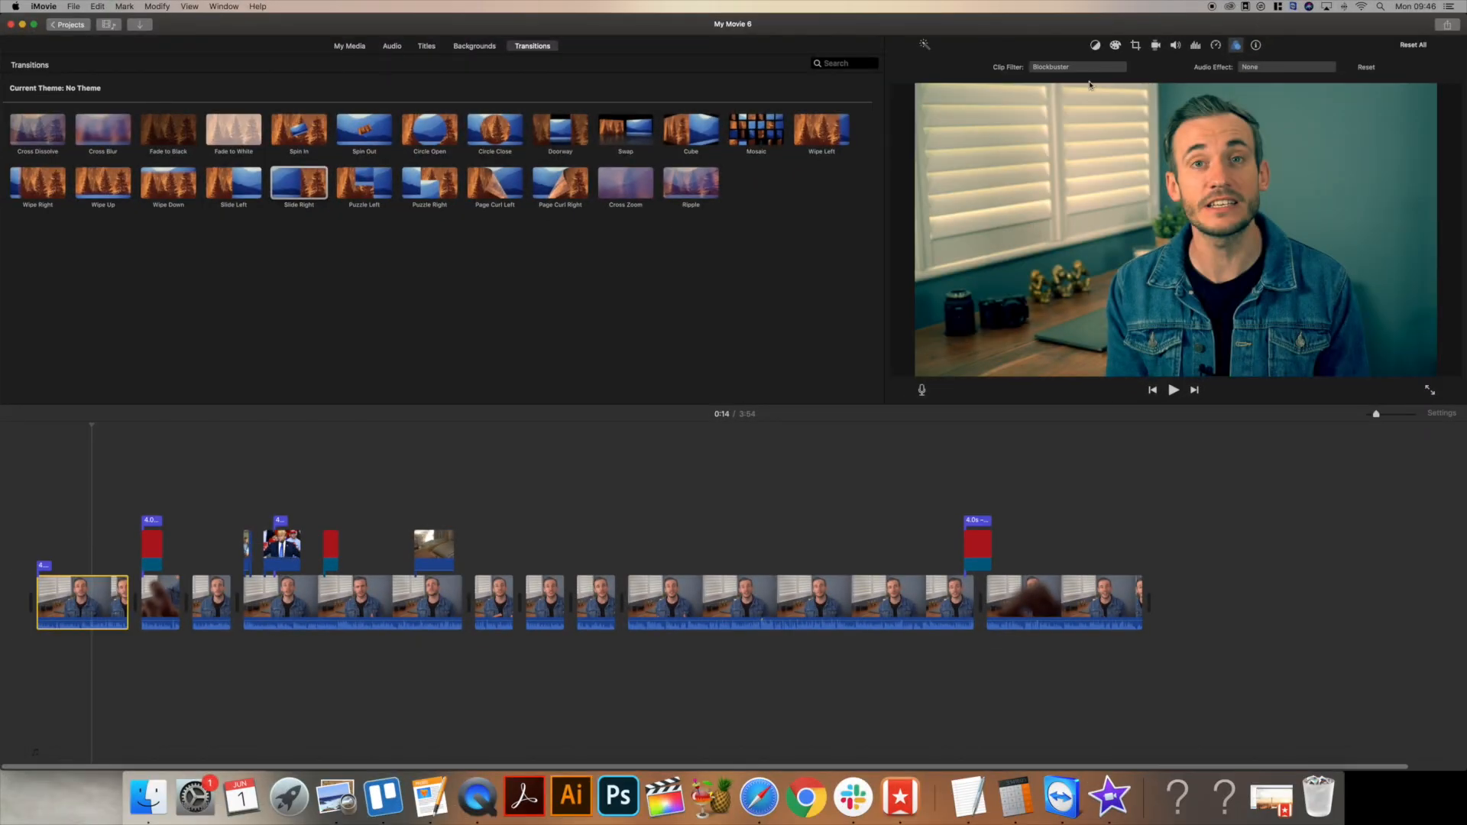
click(1088, 67)
click(1031, 65)
click(1031, 65)
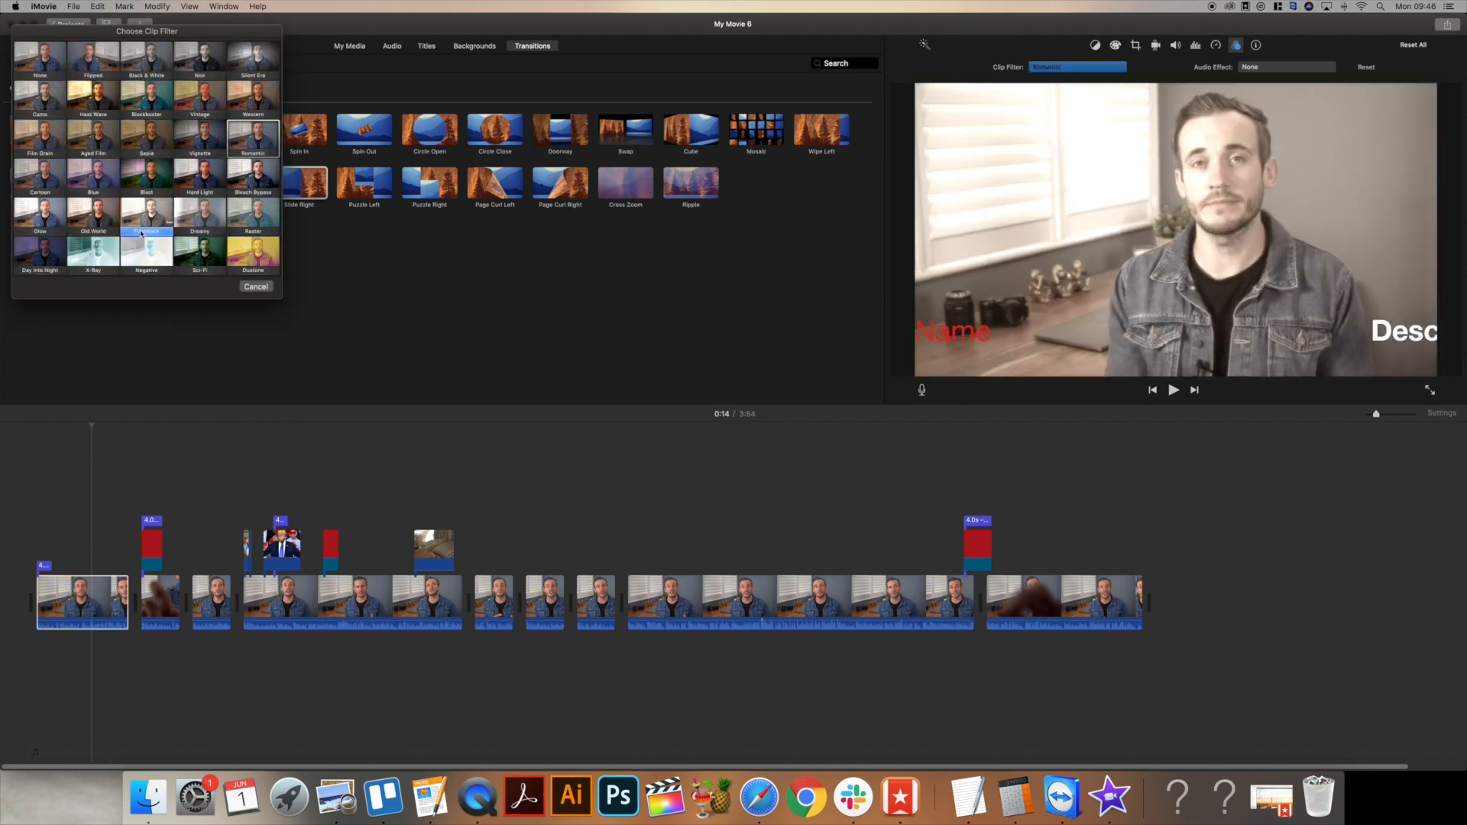
click(106, 224)
key(XF86AudioMute)
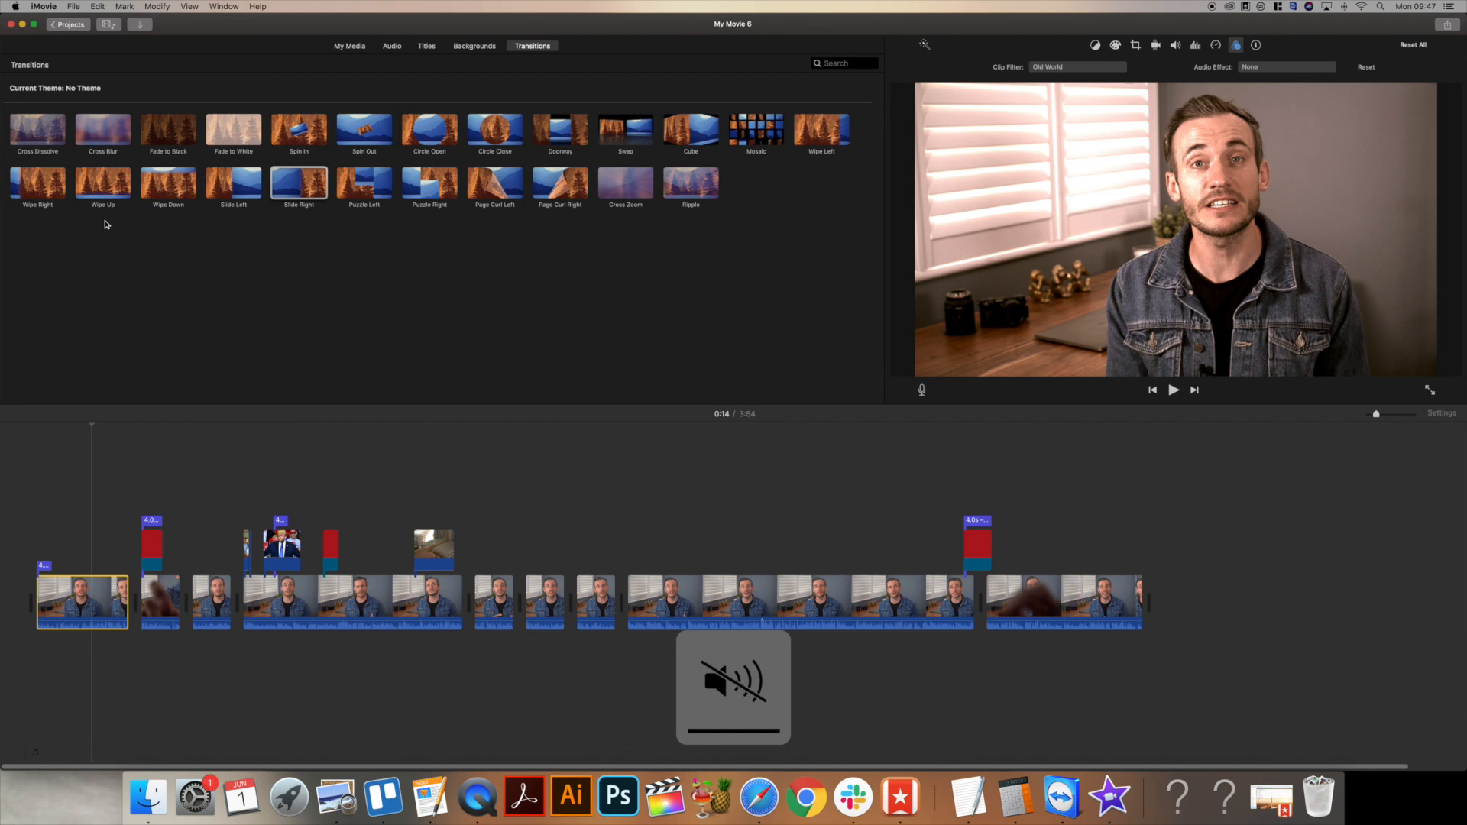
Preview other clip filters such as Vintage without choosing one and open the clip's audio effects.
click(1082, 66)
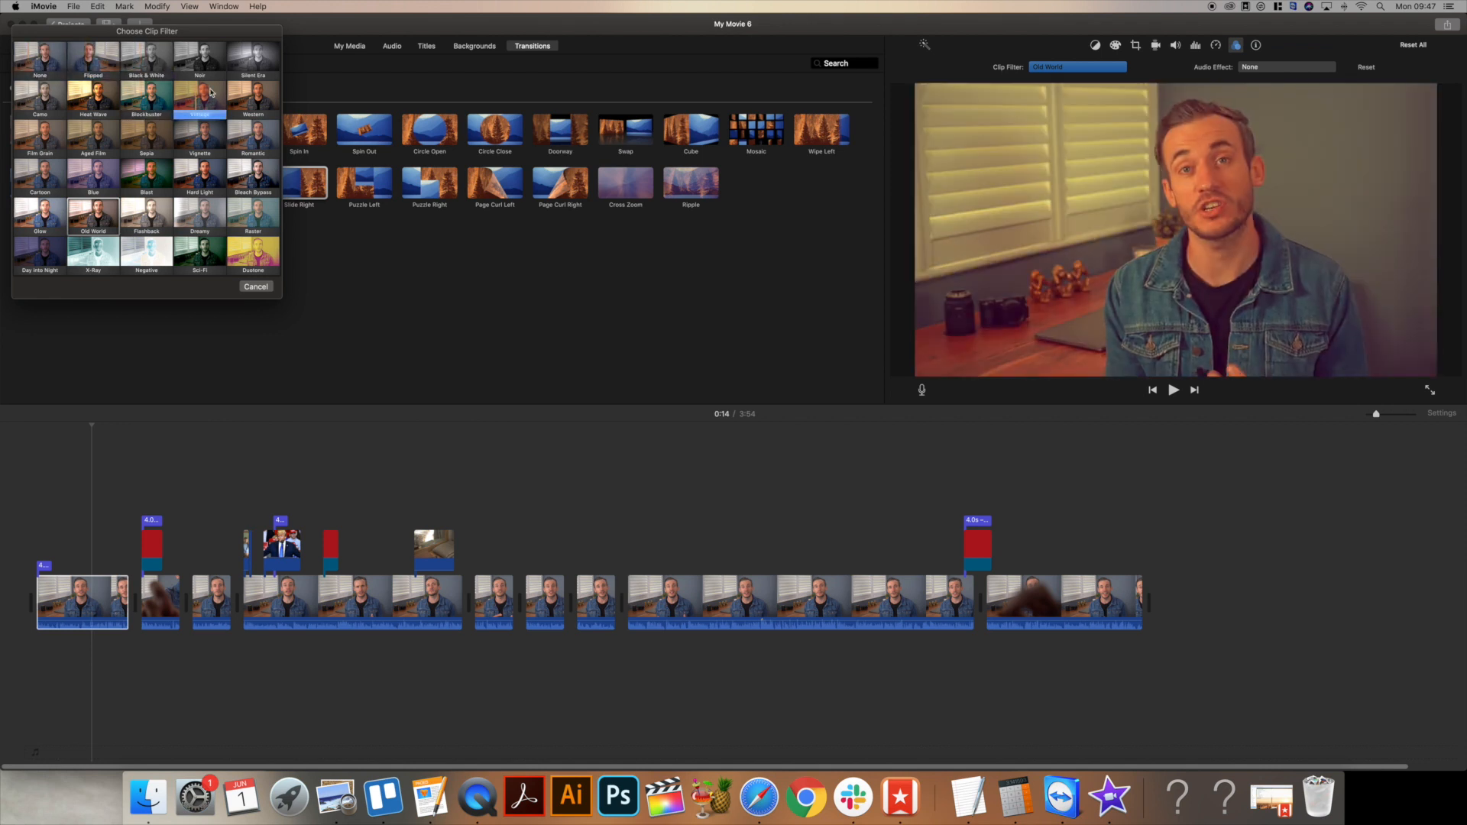
click(255, 287)
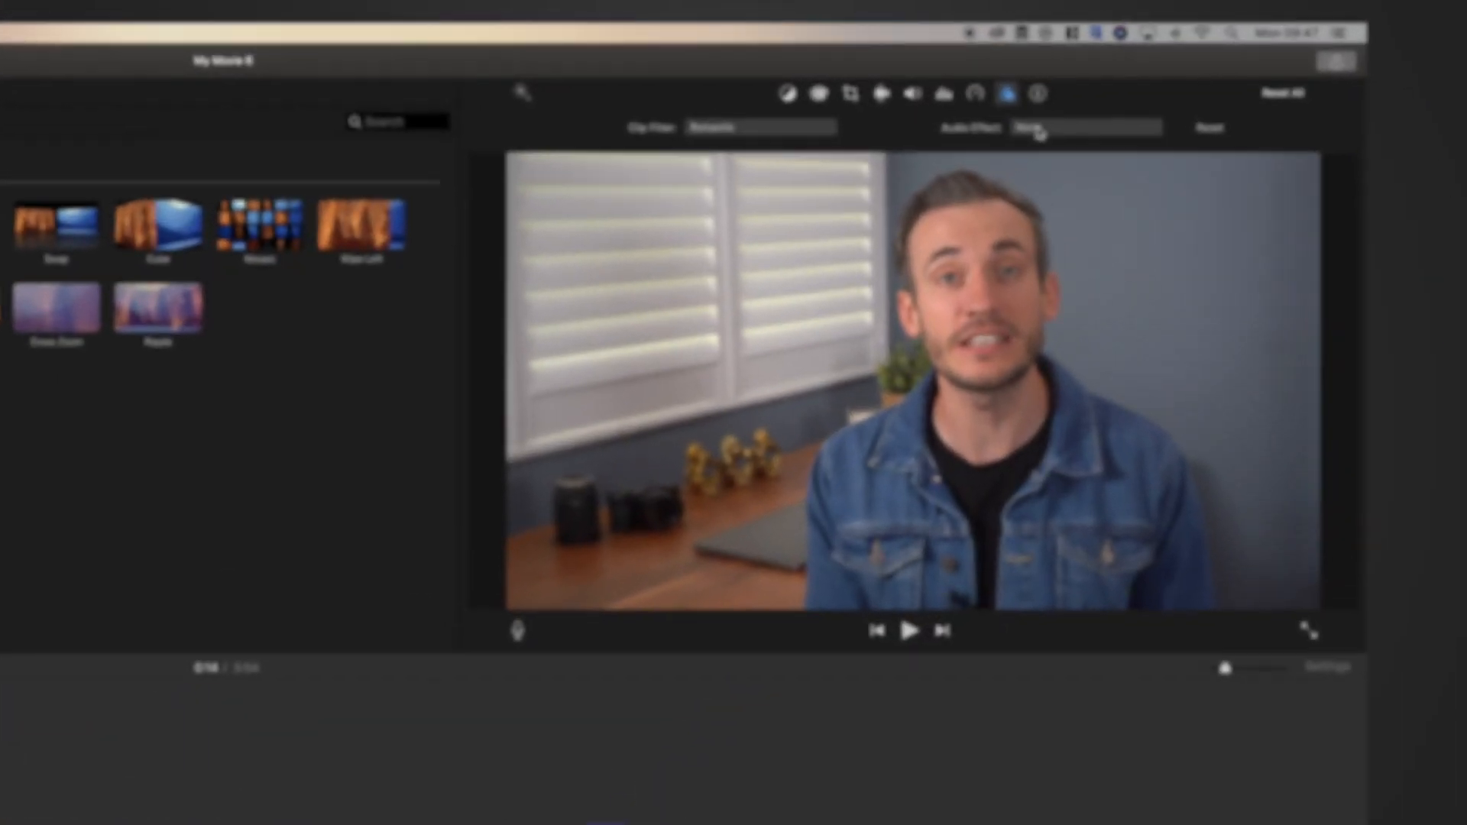
click(1255, 69)
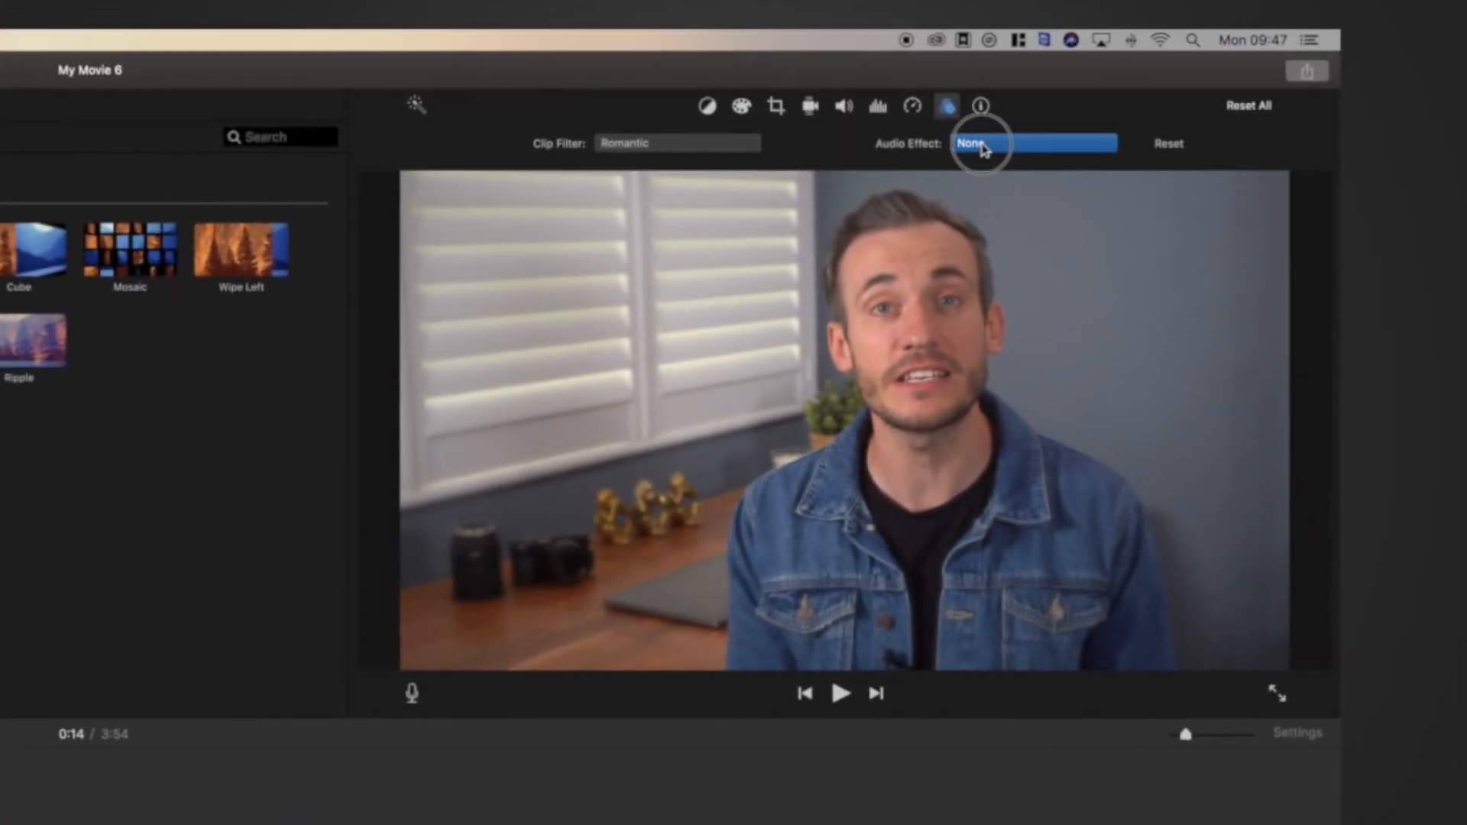
Color correct the first clip by darkening its shadows and slightly brightening its midtones.
click(740, 108)
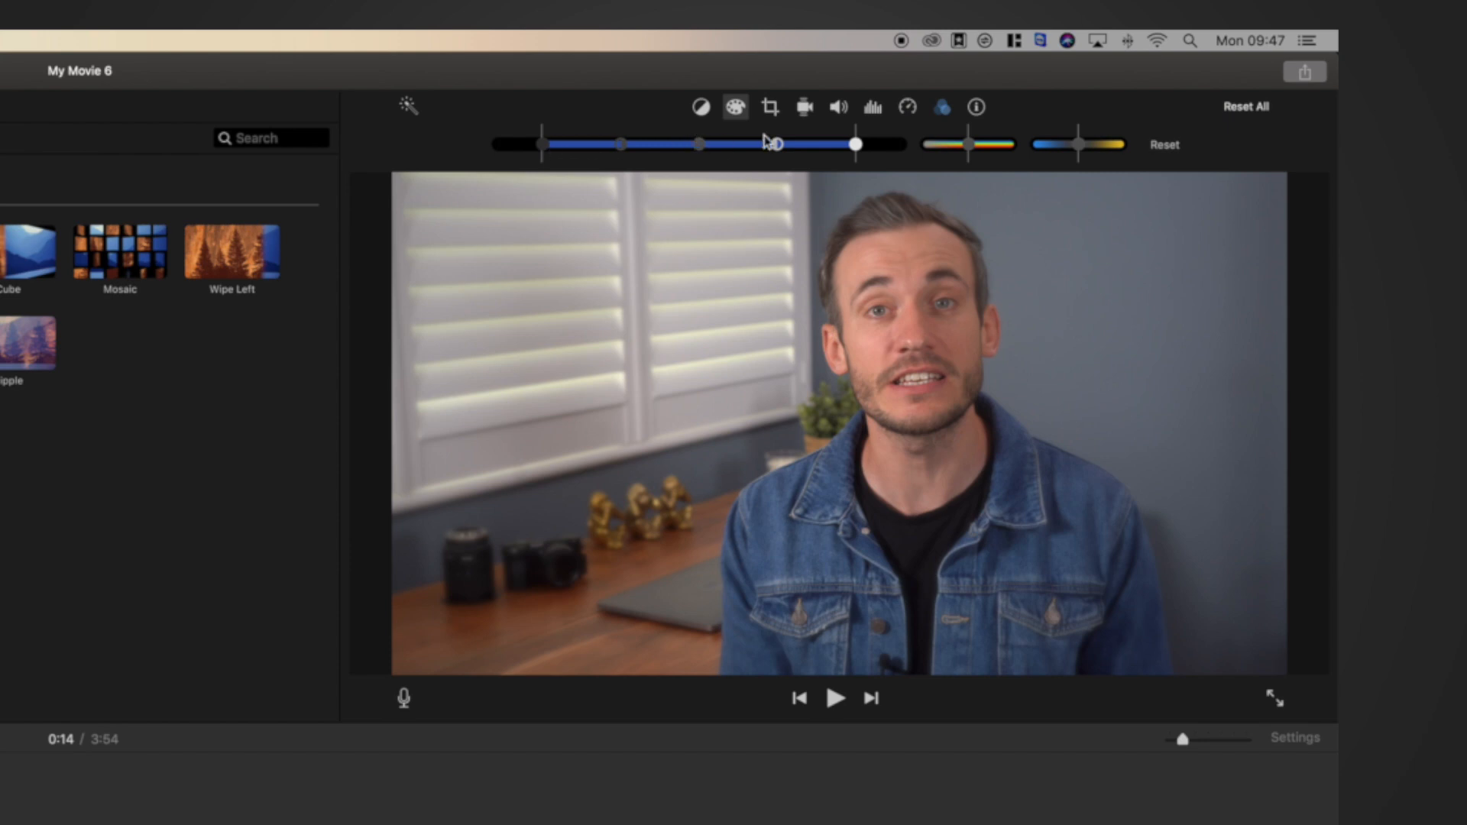
drag(545, 150, 854, 146)
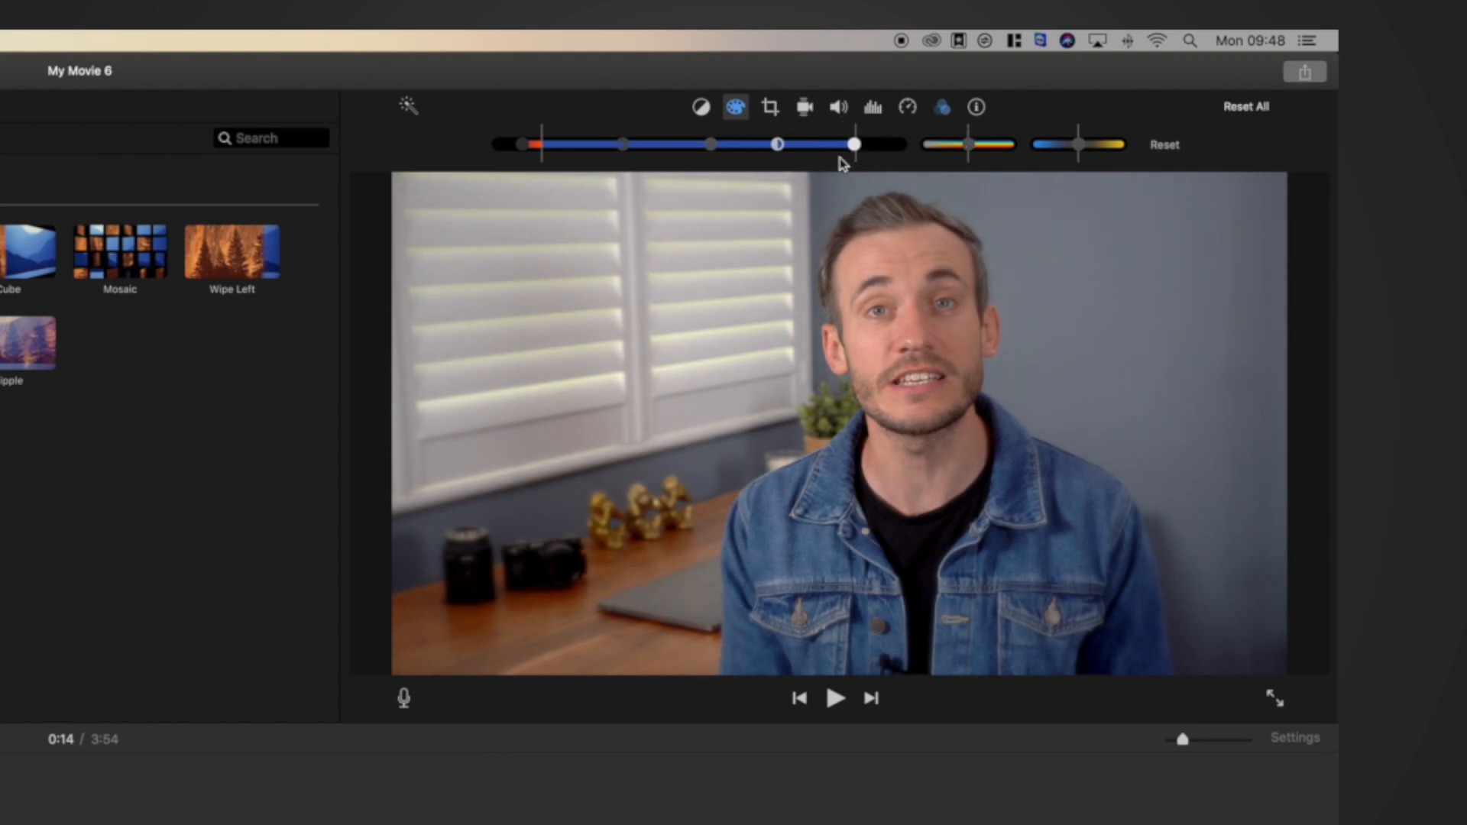
Slightly darken the first clip's midtones and apply automatic enhancement to it.
drag(710, 145, 608, 146)
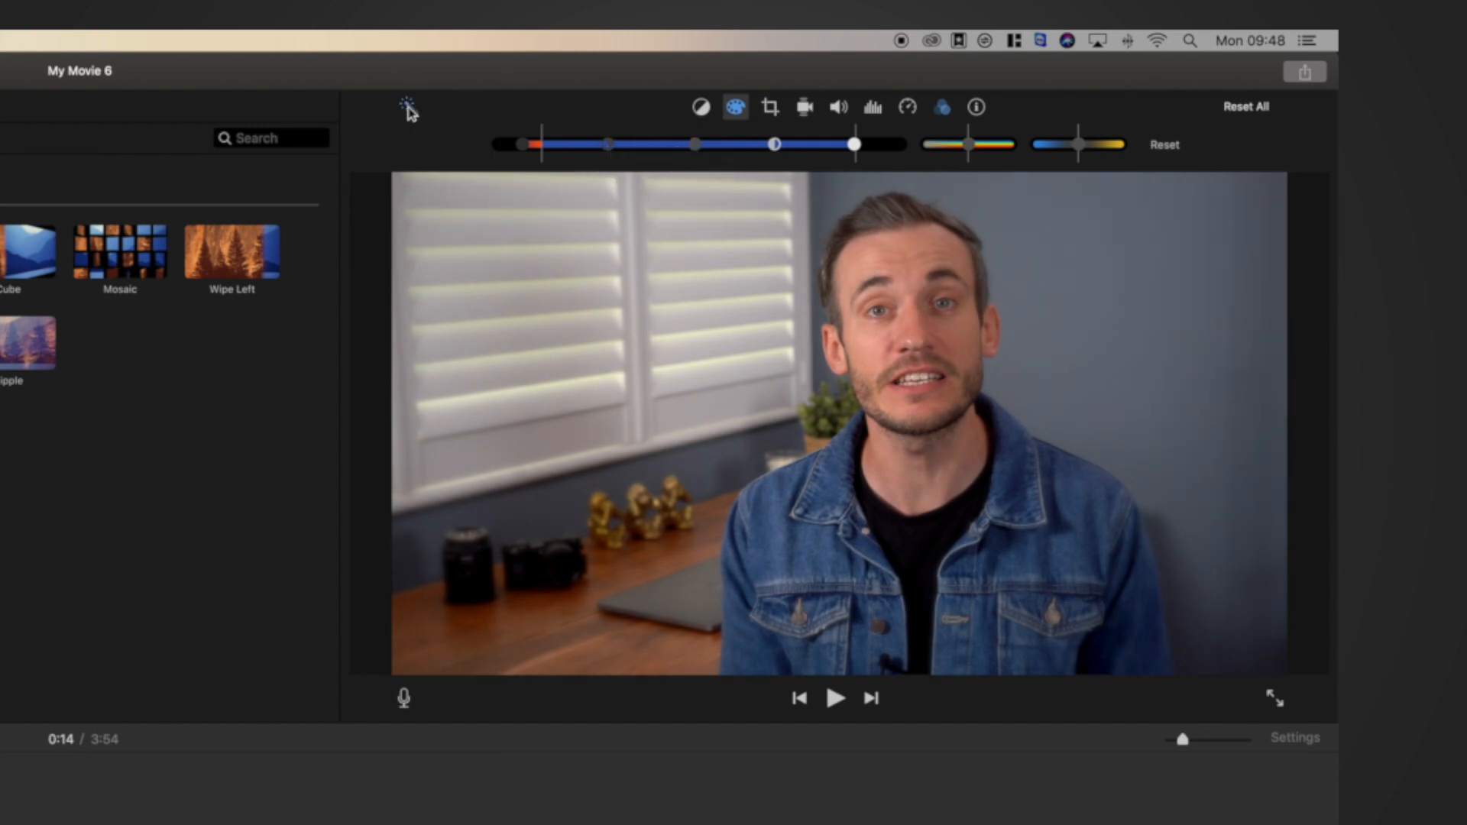
click(408, 111)
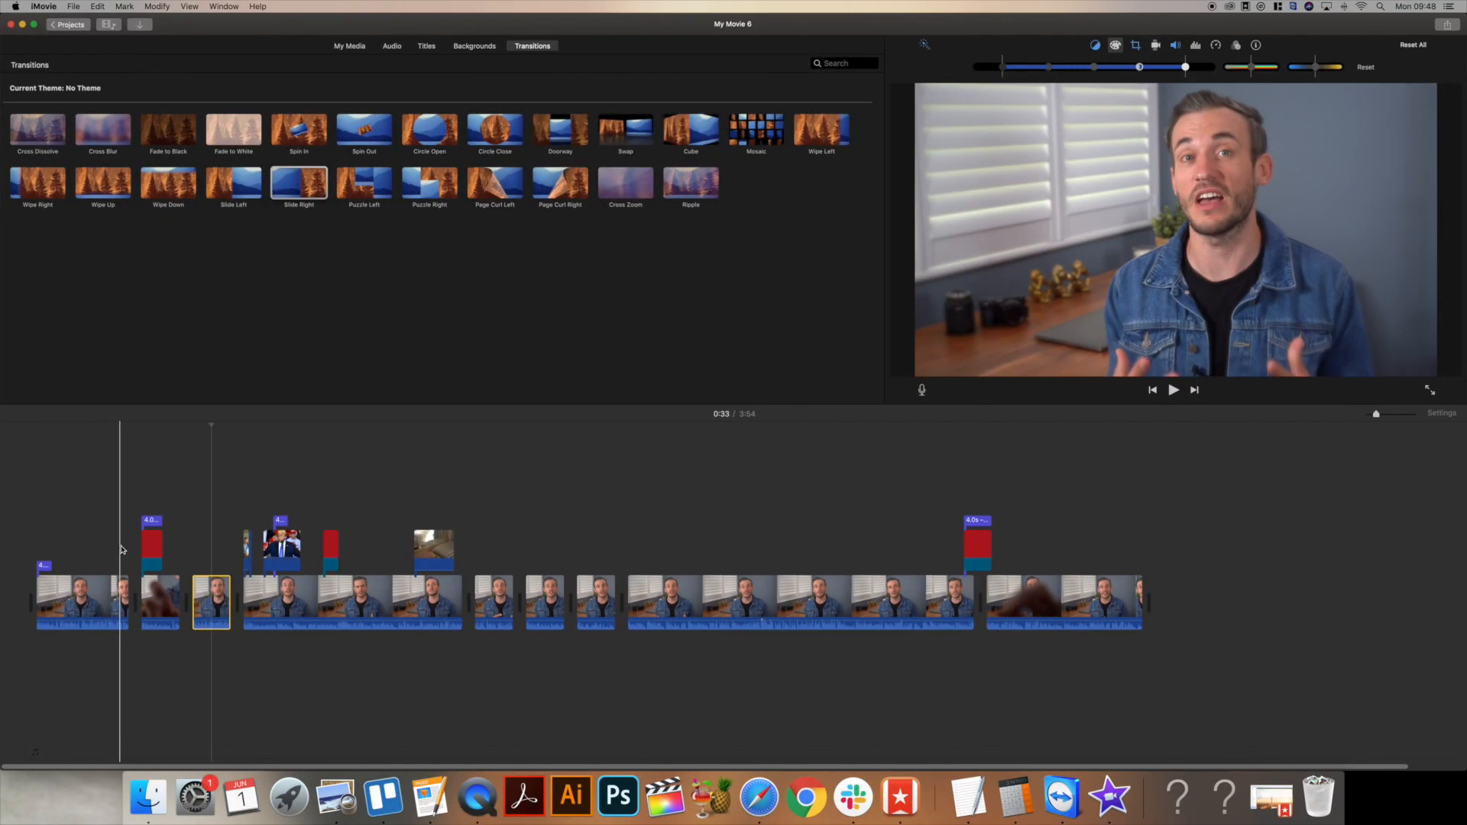
Select the second clip, slightly reduce its color saturation and shift its color temperature a little cooler.
click(165, 604)
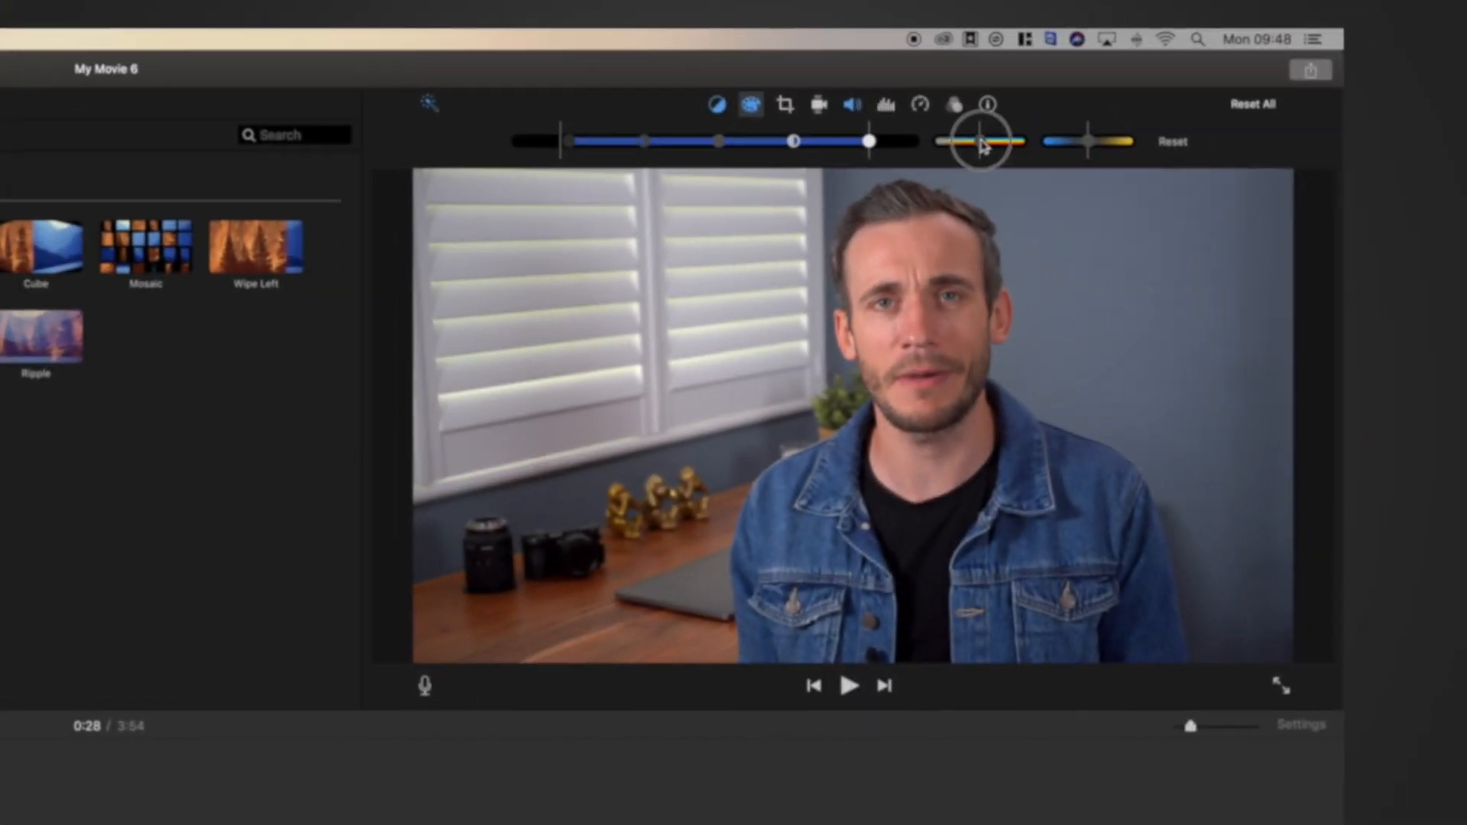
click(1263, 69)
mouse_move(990, 147)
mouse_down()
mouse_move(1024, 145)
mouse_move(933, 147)
mouse_move(998, 147)
mouse_move(972, 148)
mouse_up()
mouse_move(1087, 152)
mouse_down()
mouse_move(1054, 151)
mouse_move(1077, 158)
mouse_up()
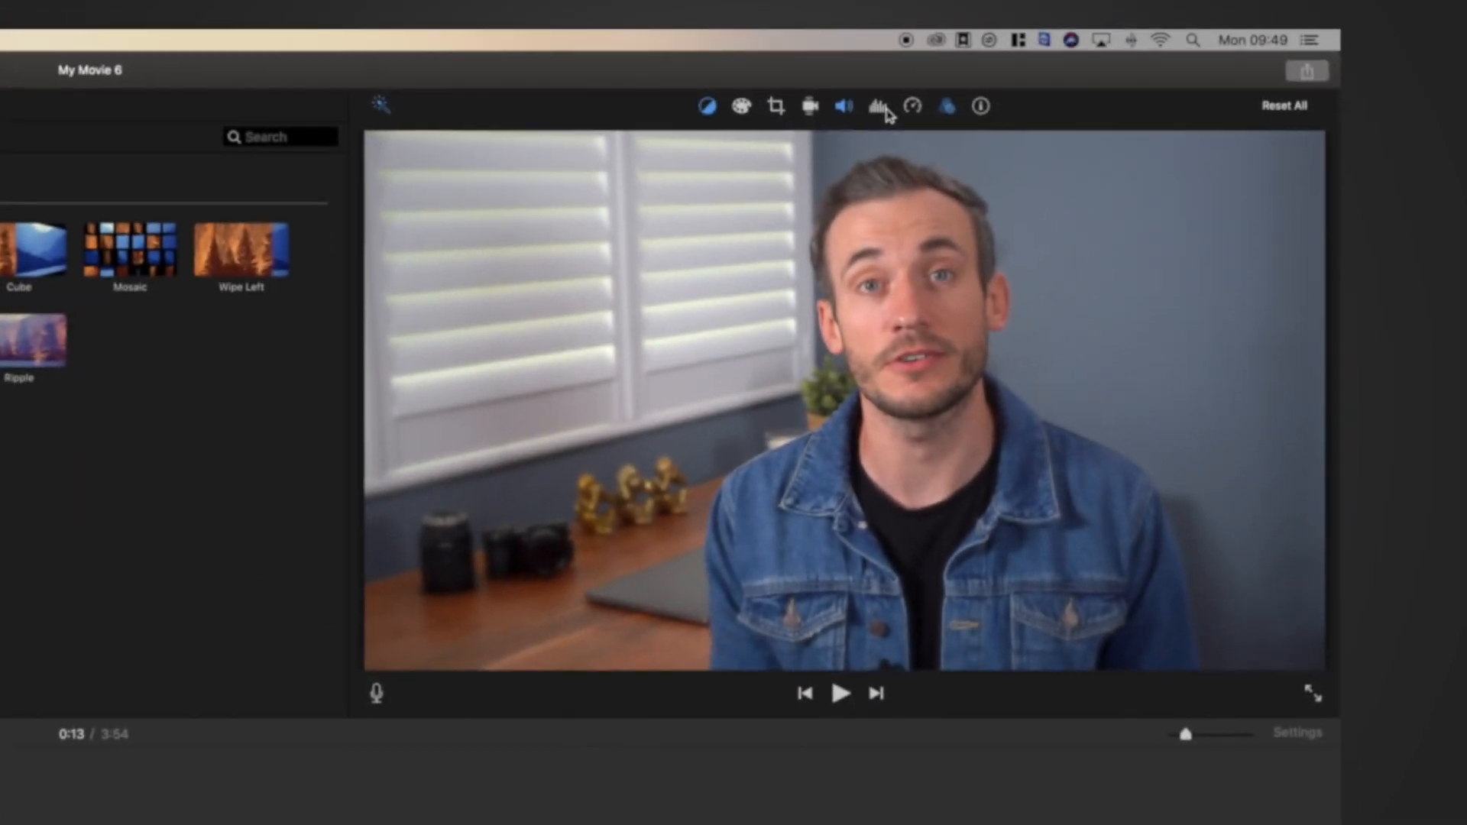
Try background noise reduction on the first clip at 66% and 38%, and turn it off again.
click(955, 91)
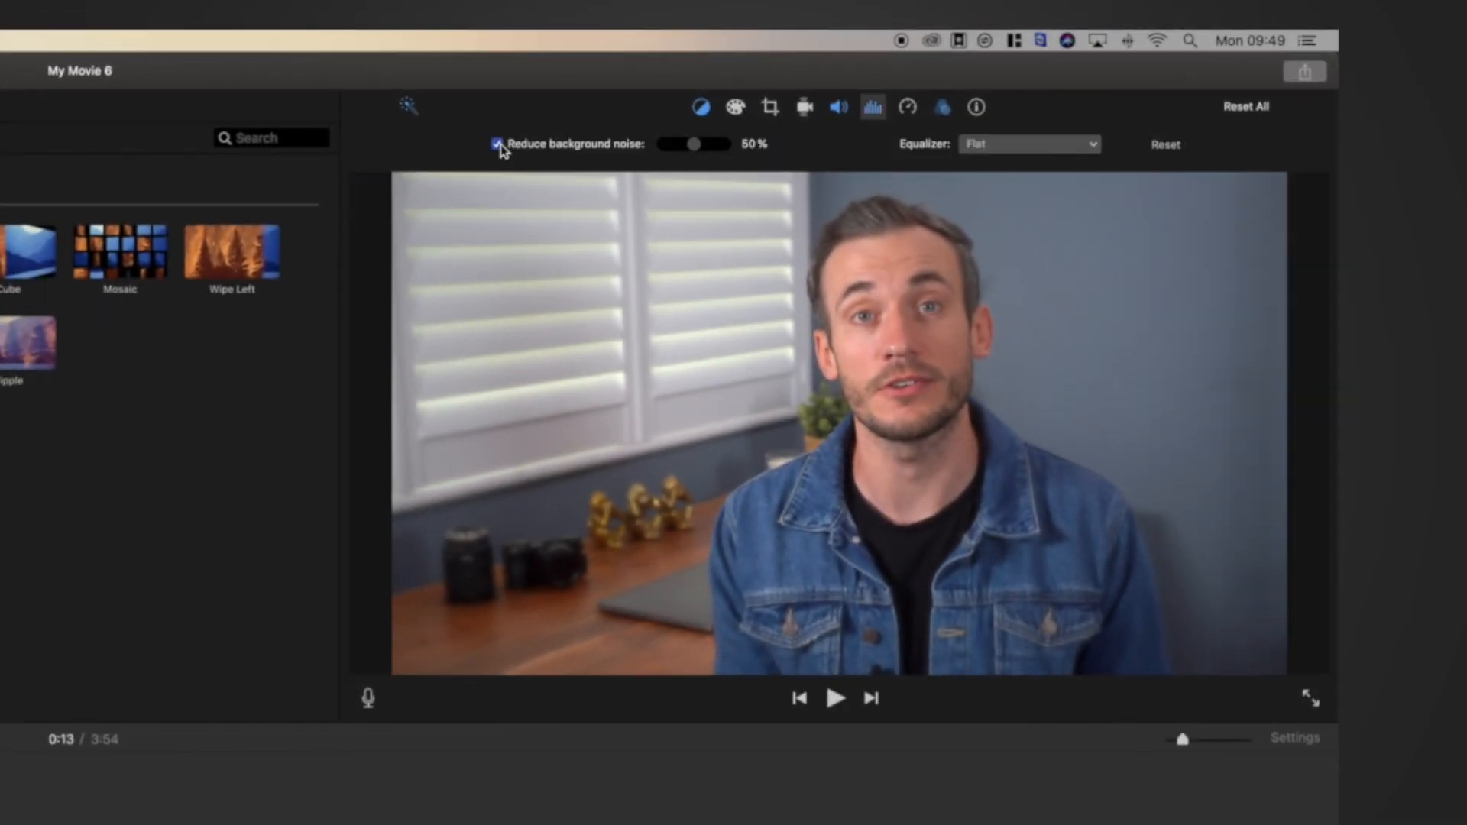
drag(697, 148, 704, 147)
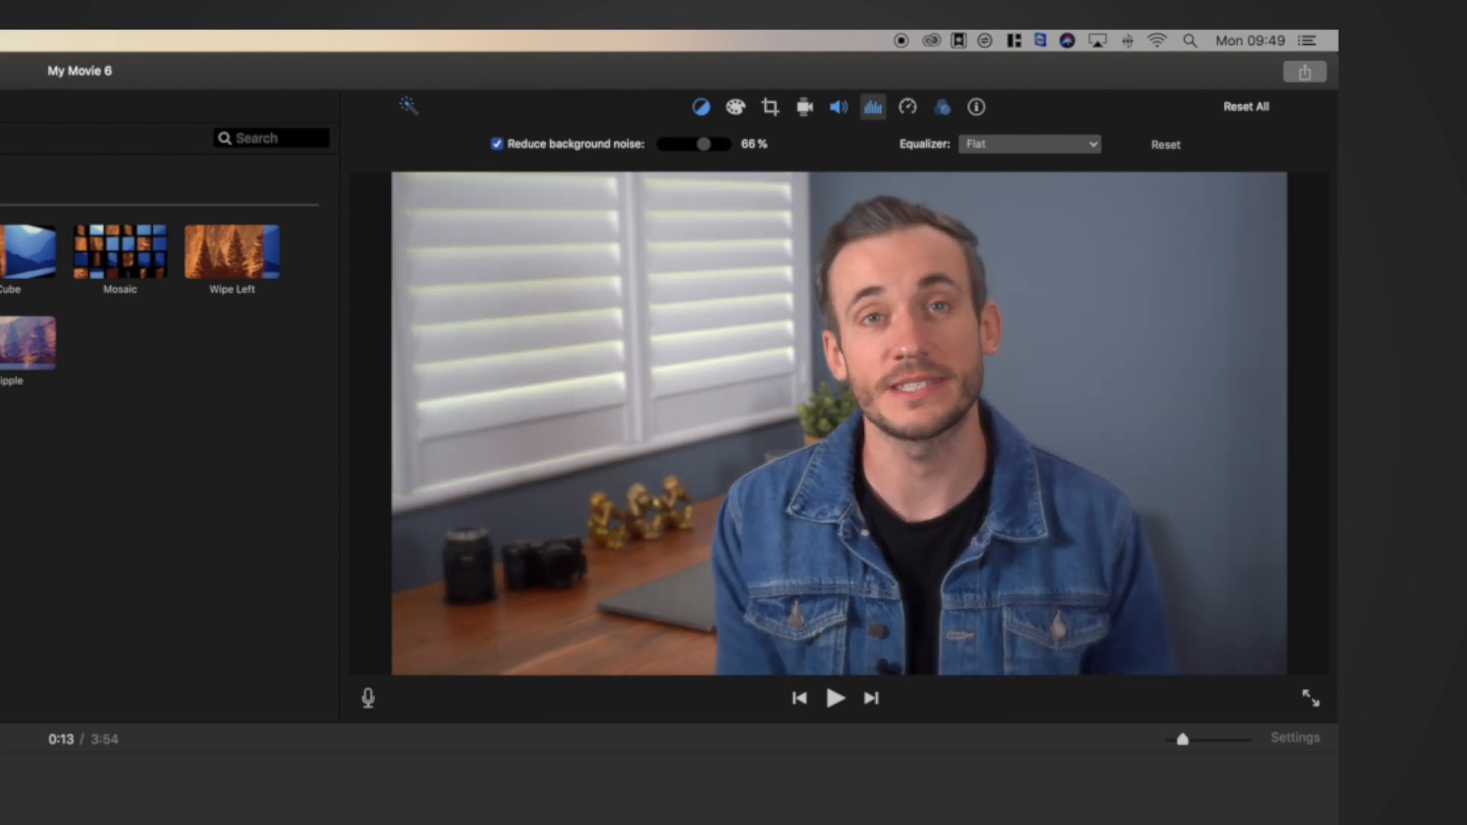
drag(704, 144, 687, 145)
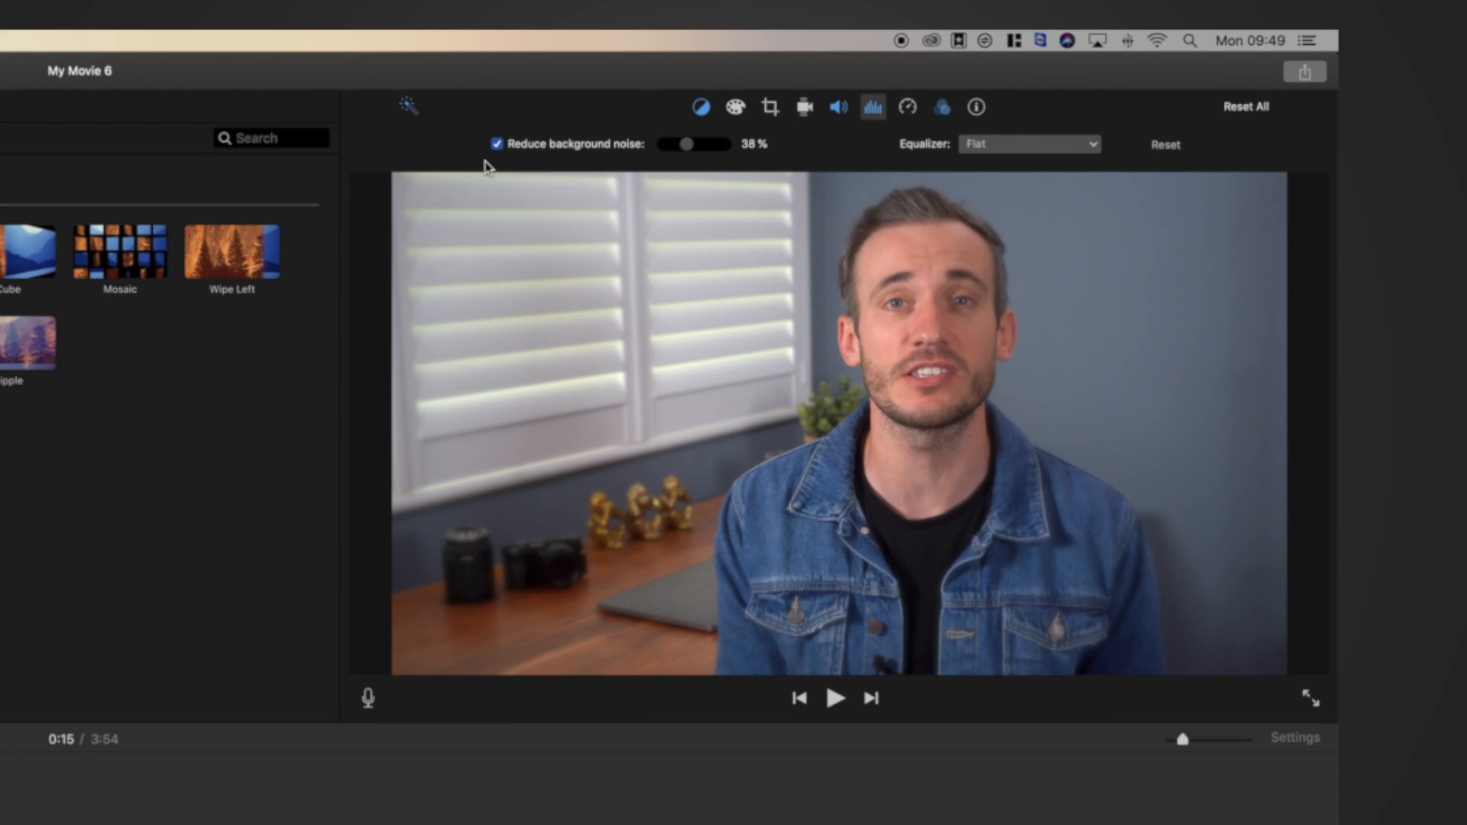
click(498, 144)
Set the first clip's equalizer to Bass Boost and play the clip to hear it.
click(1055, 144)
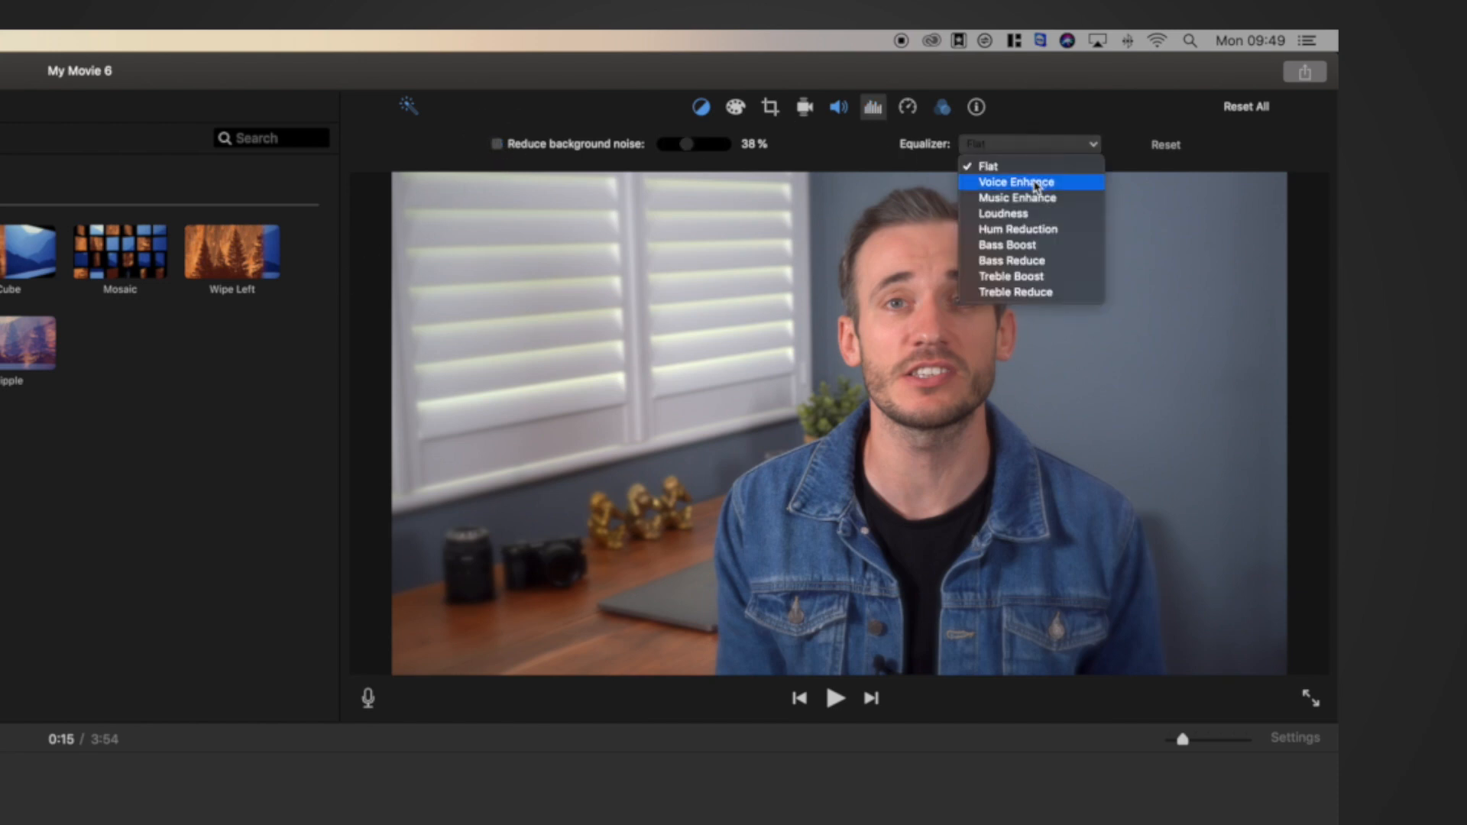
click(1016, 244)
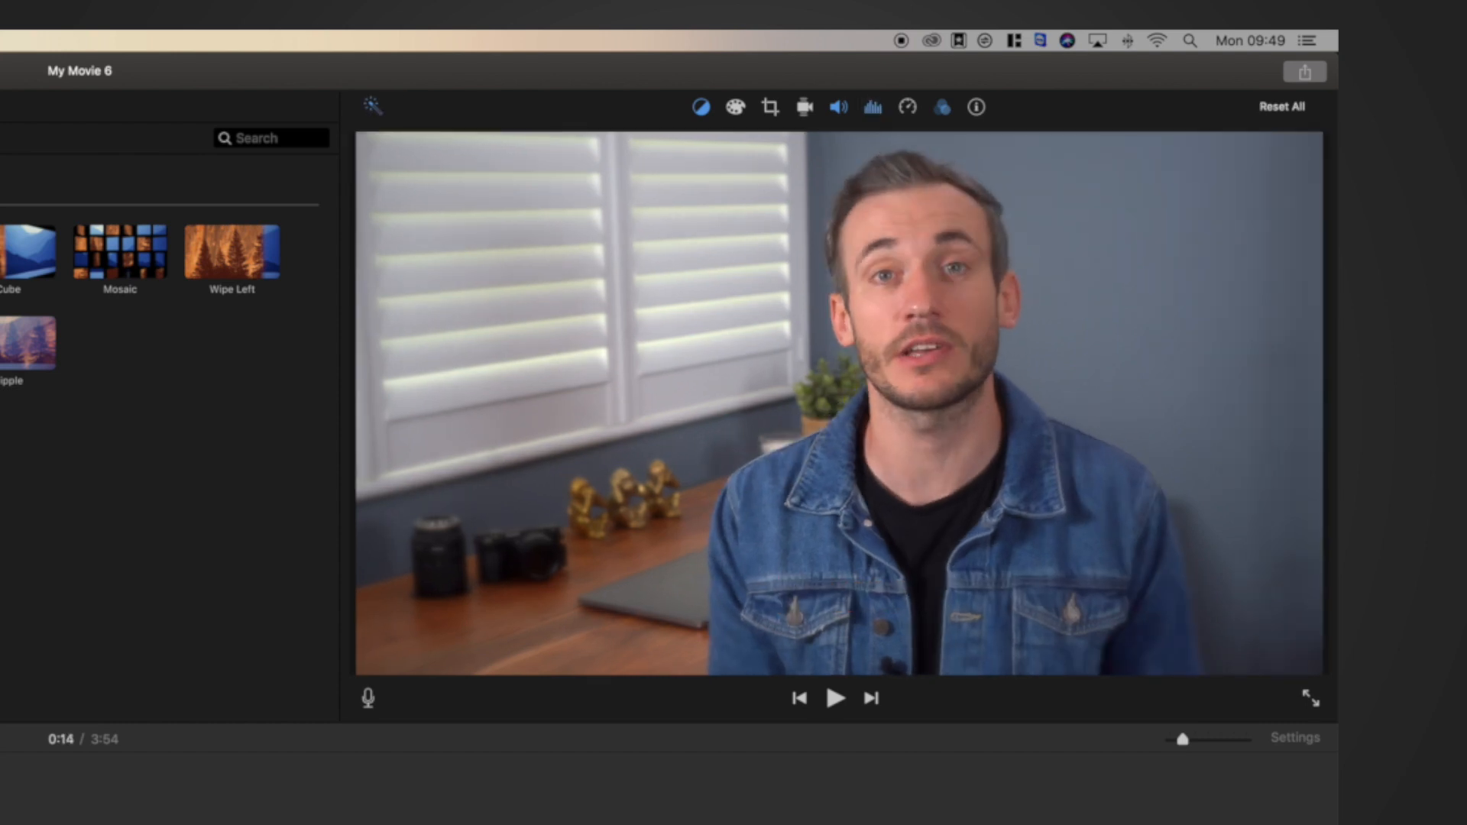
key(space)
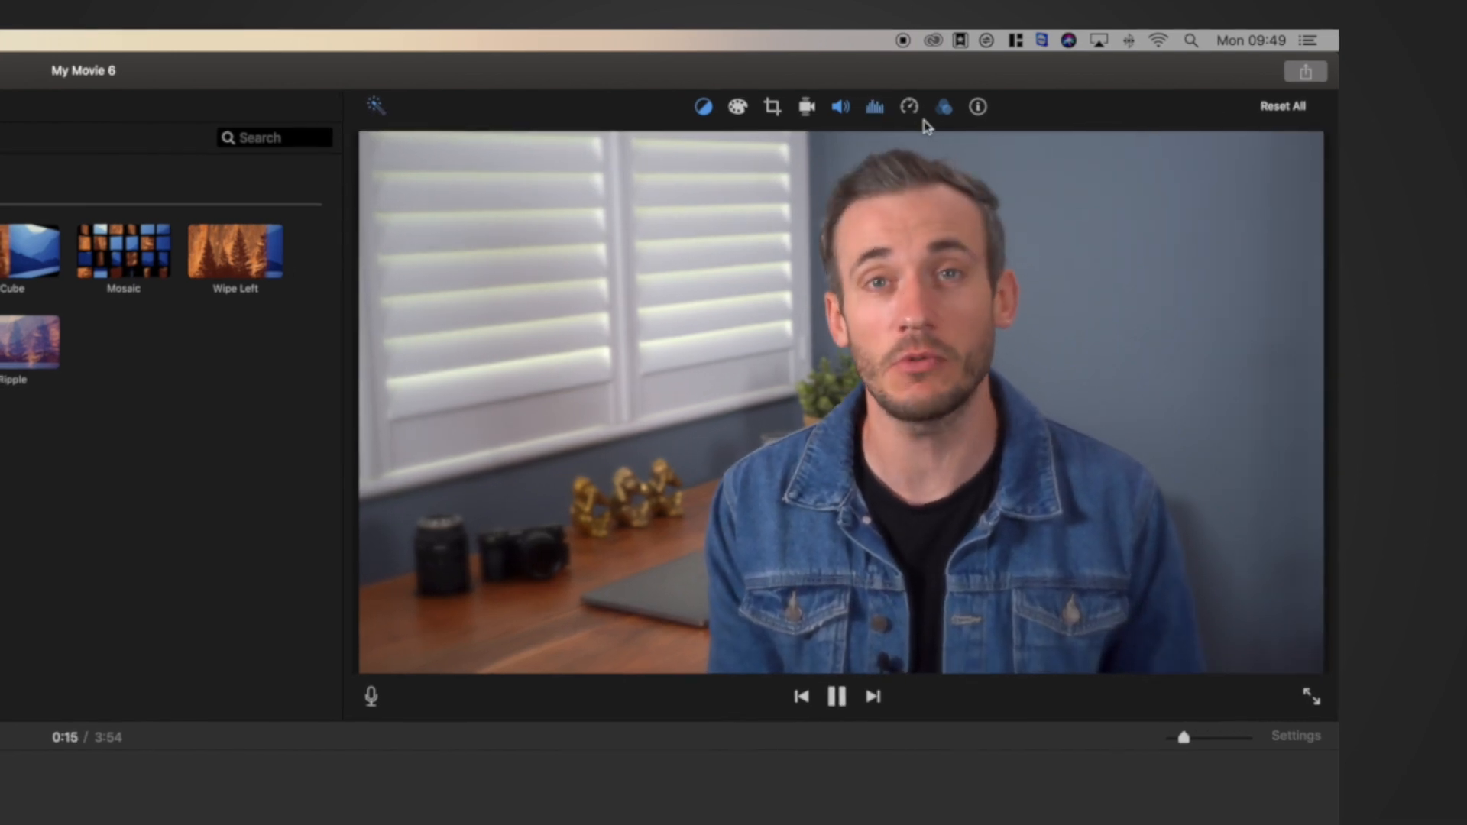
Look at the clip's video filter and audio effect options and close them again.
click(942, 108)
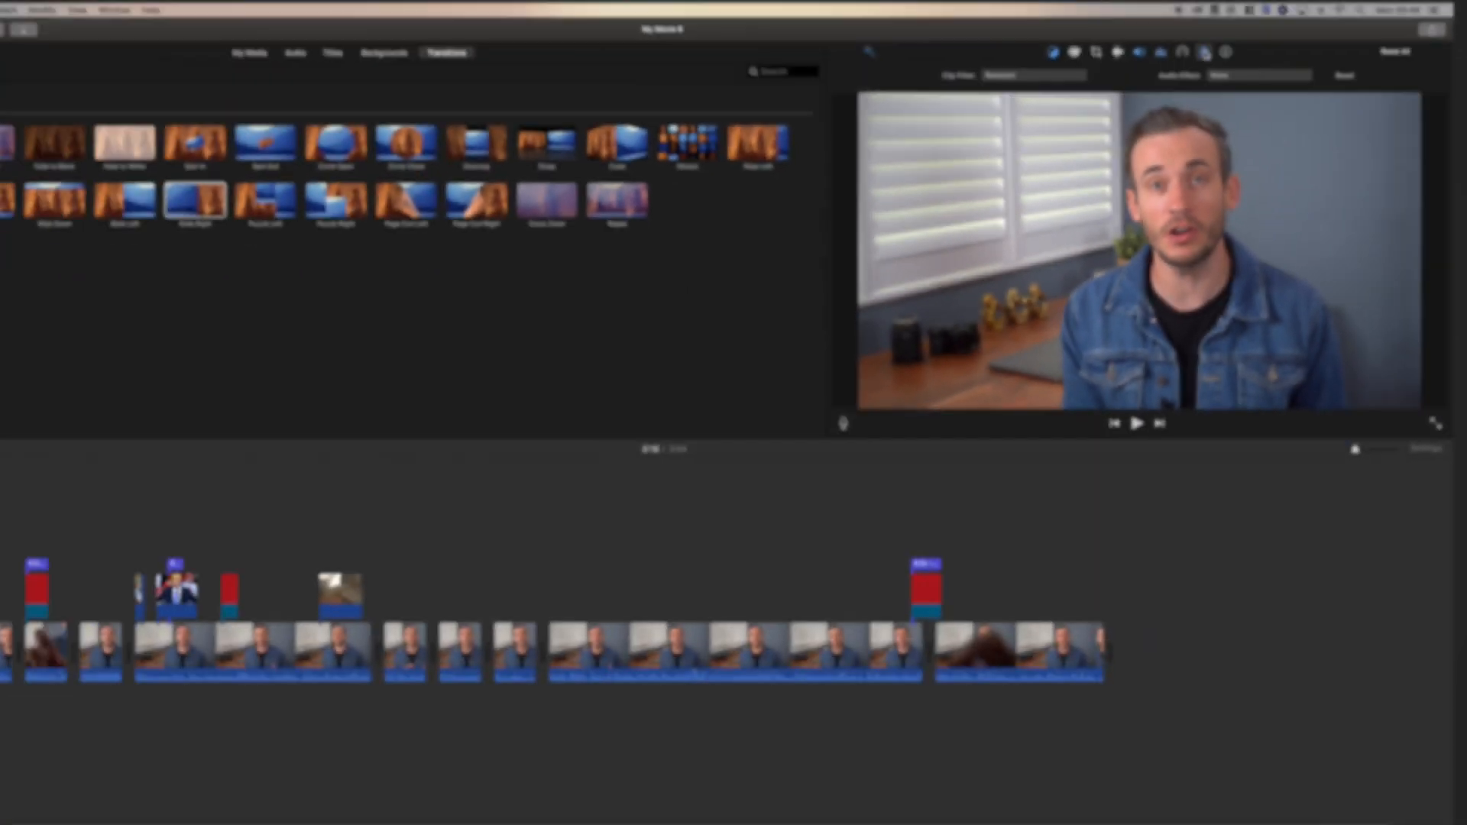
click(1205, 53)
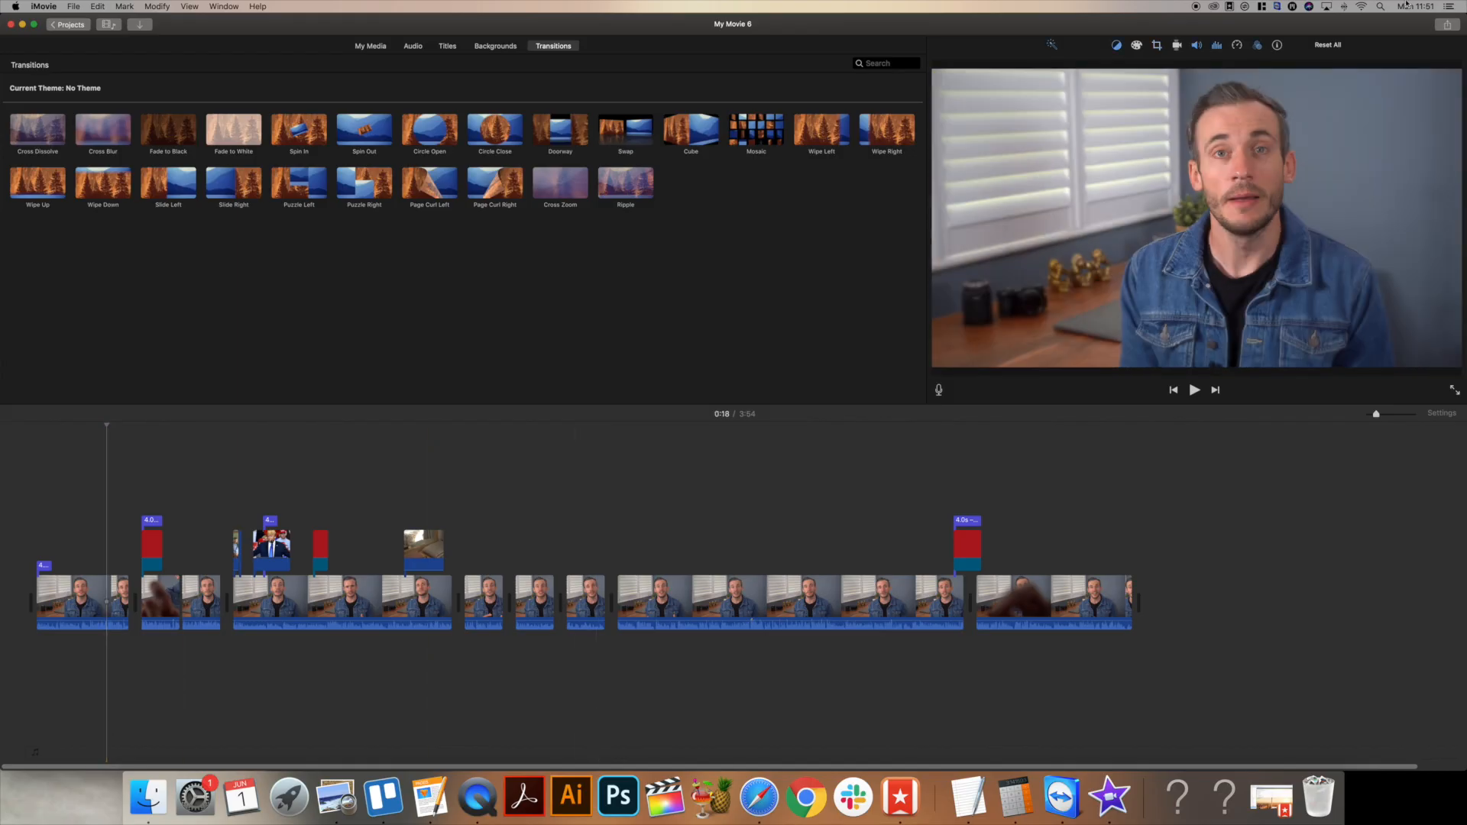
Find the cascades_of_love-v1 MP3 through the system search and add it beneath the start of the video track.
key(super+space)
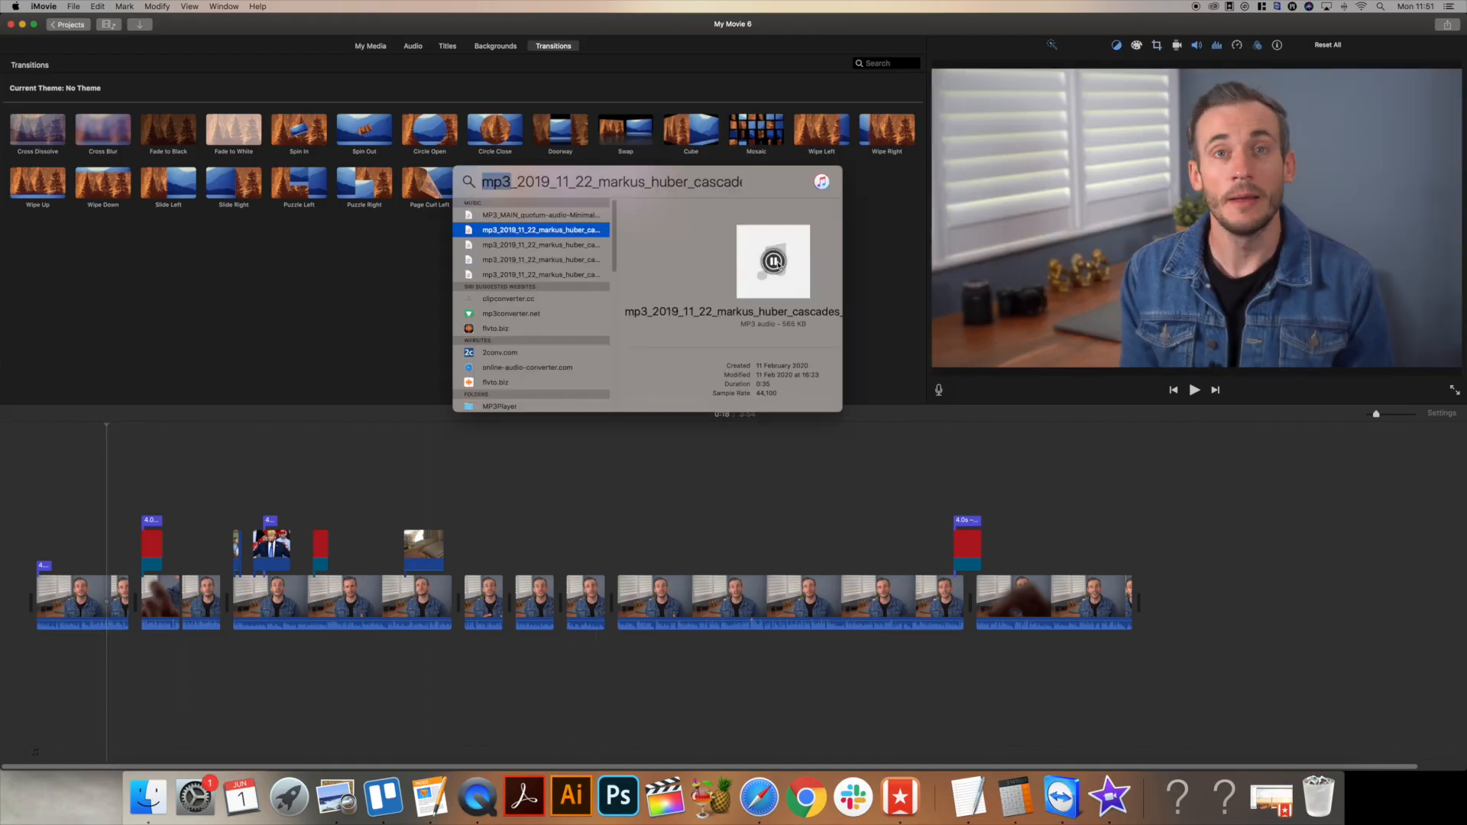
drag(773, 261, 65, 687)
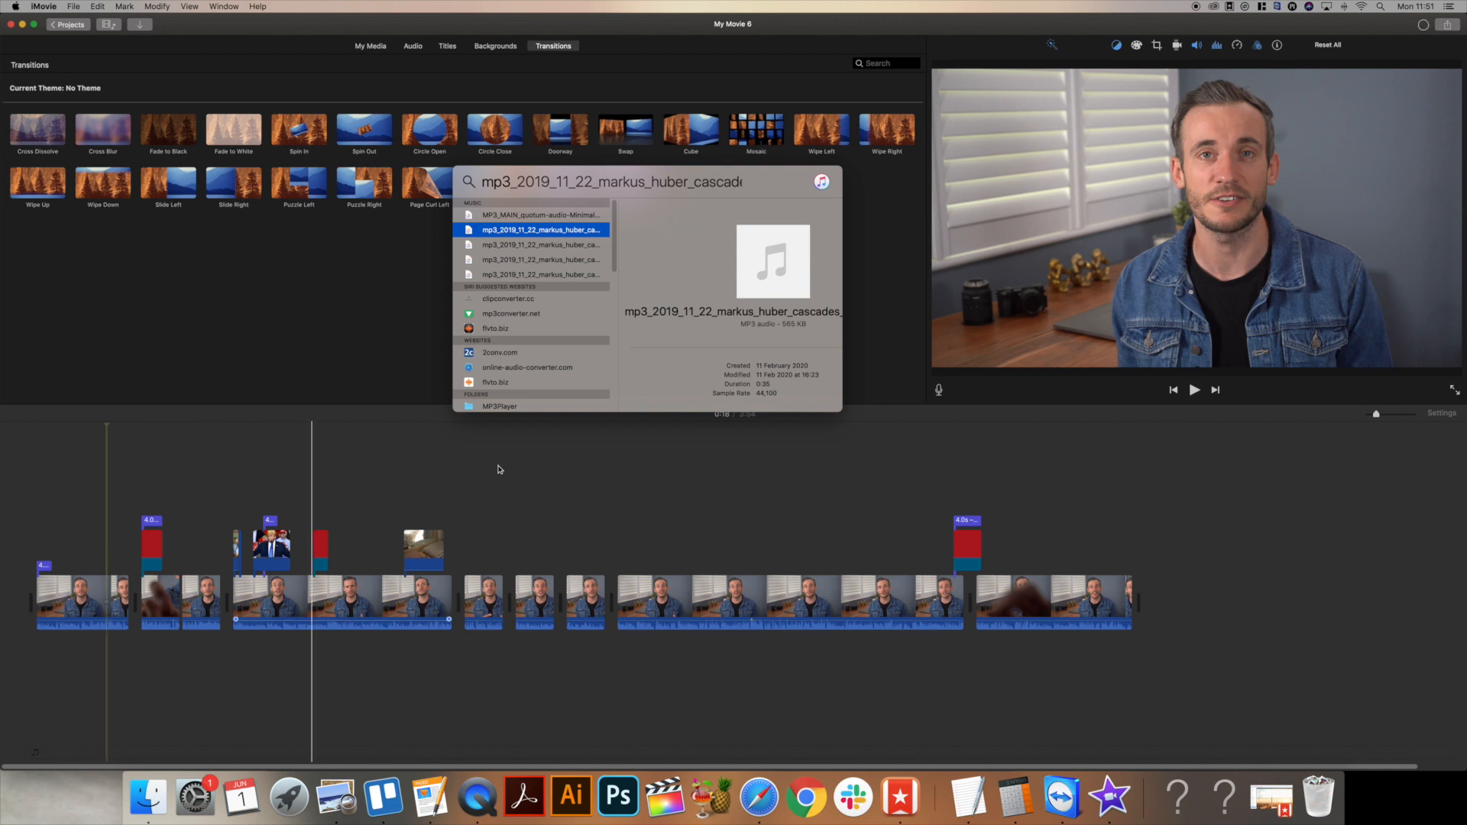
drag(534, 332, 103, 665)
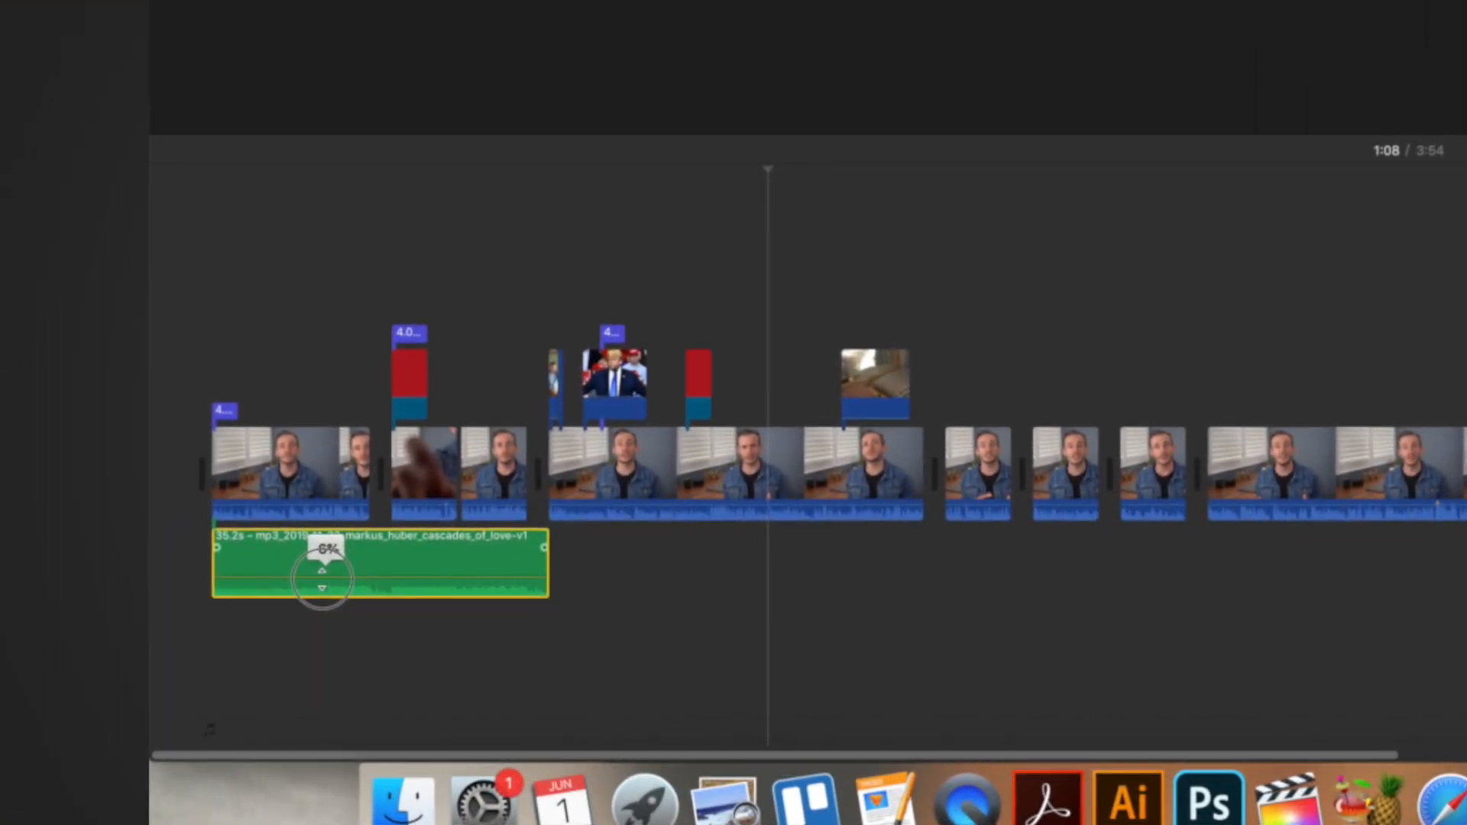
Play the movie from its beginning and try the fade-in and fade-out handles of the music clip.
click(196, 397)
key(space)
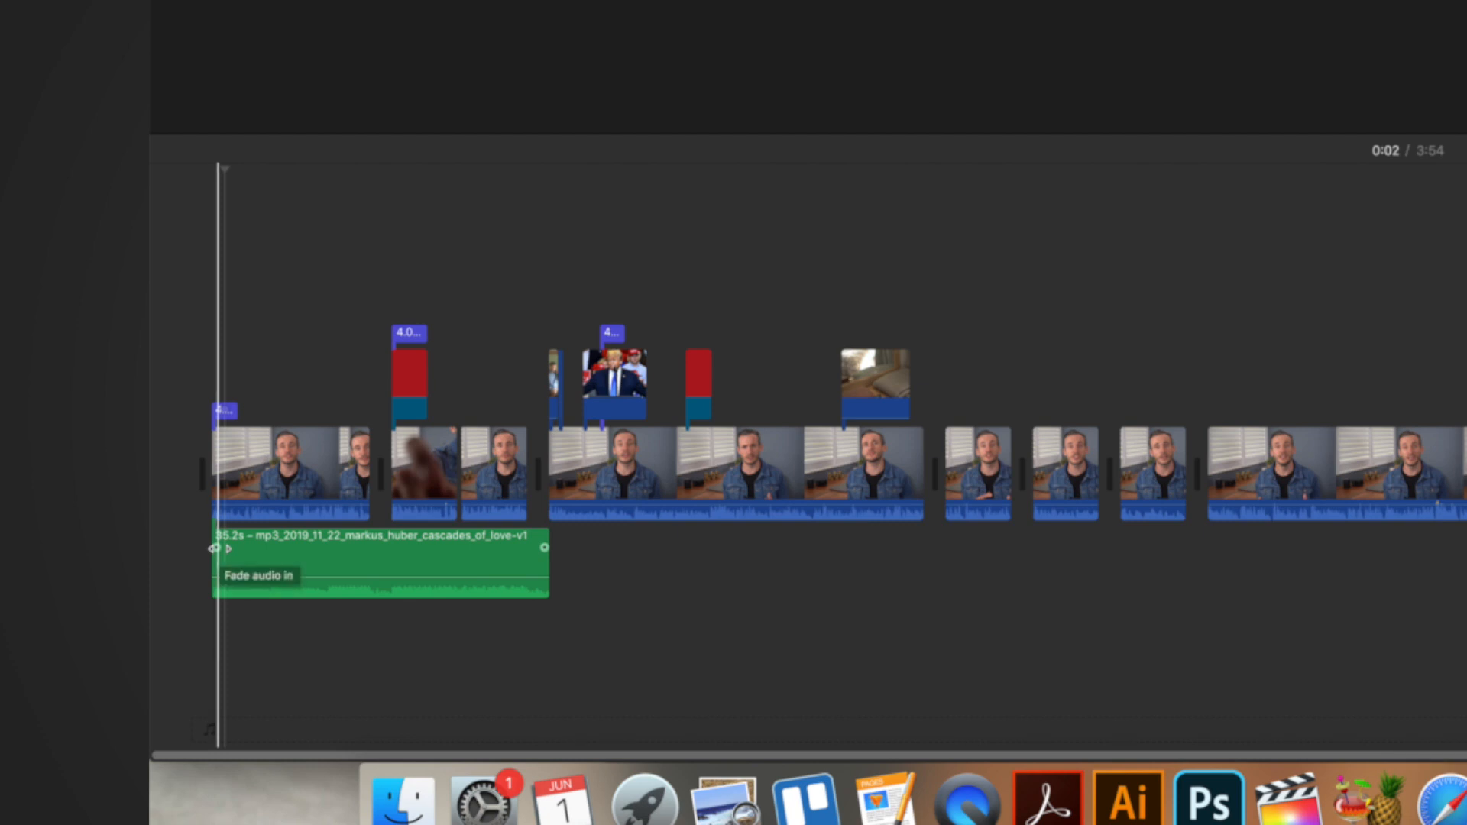
mouse_move(219, 549)
mouse_down()
mouse_move(290, 557)
mouse_move(208, 556)
mouse_up()
drag(542, 548, 619, 550)
Examine the music clip's equalizer presets, noise reduction and volume settings, playing the opening to hear the mix.
click(462, 560)
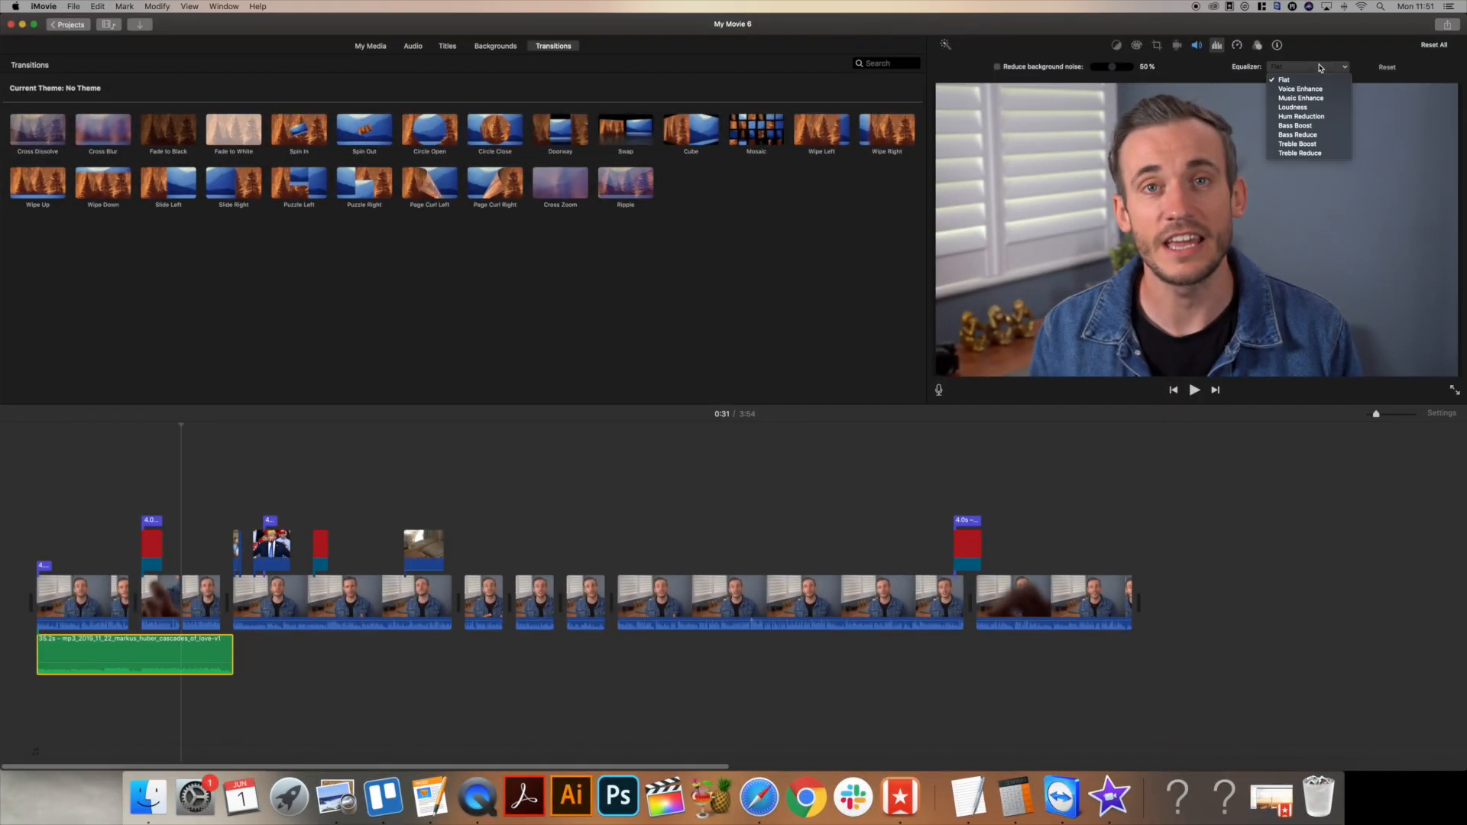
click(1320, 67)
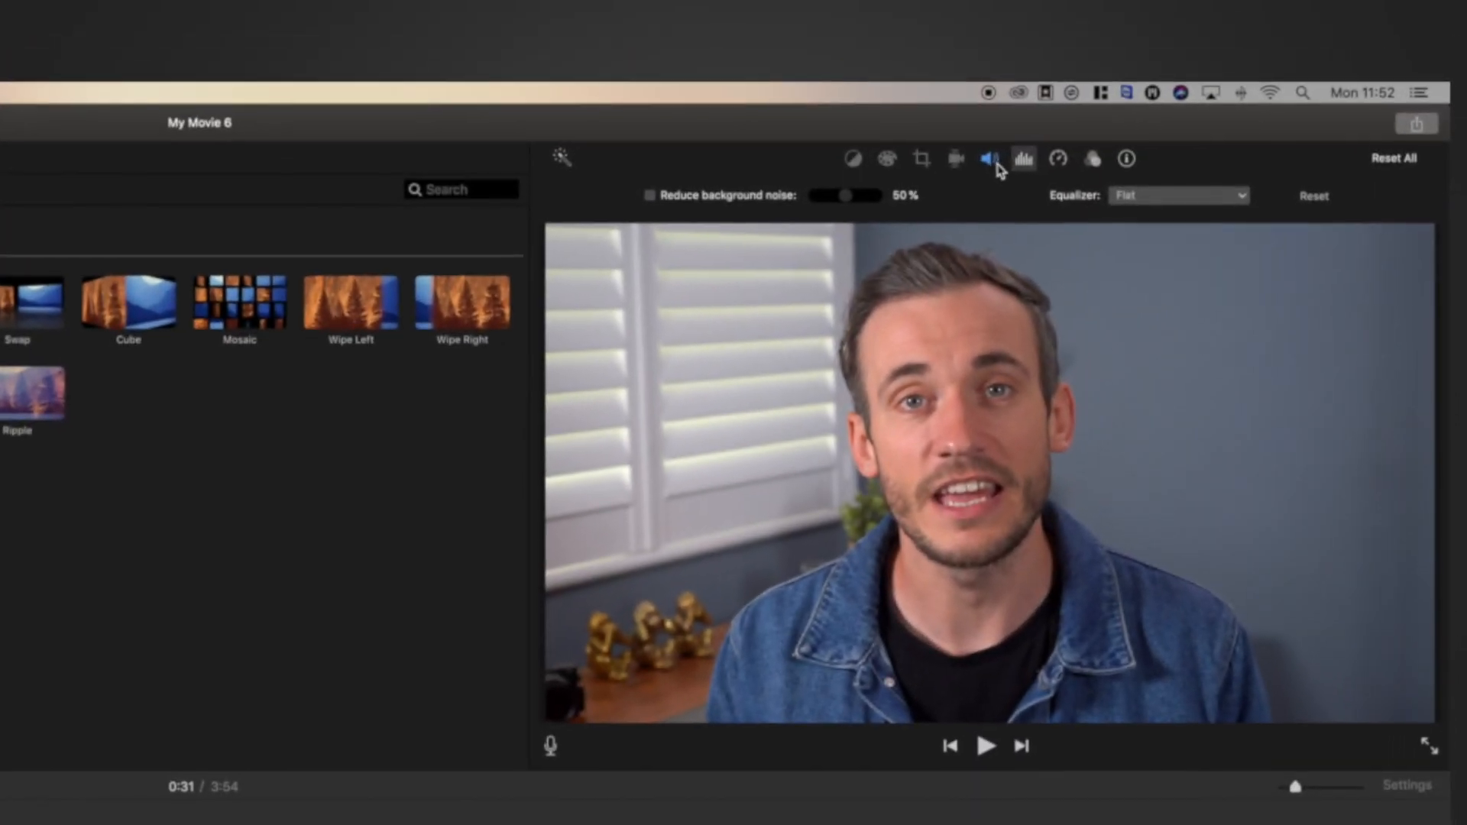
click(993, 162)
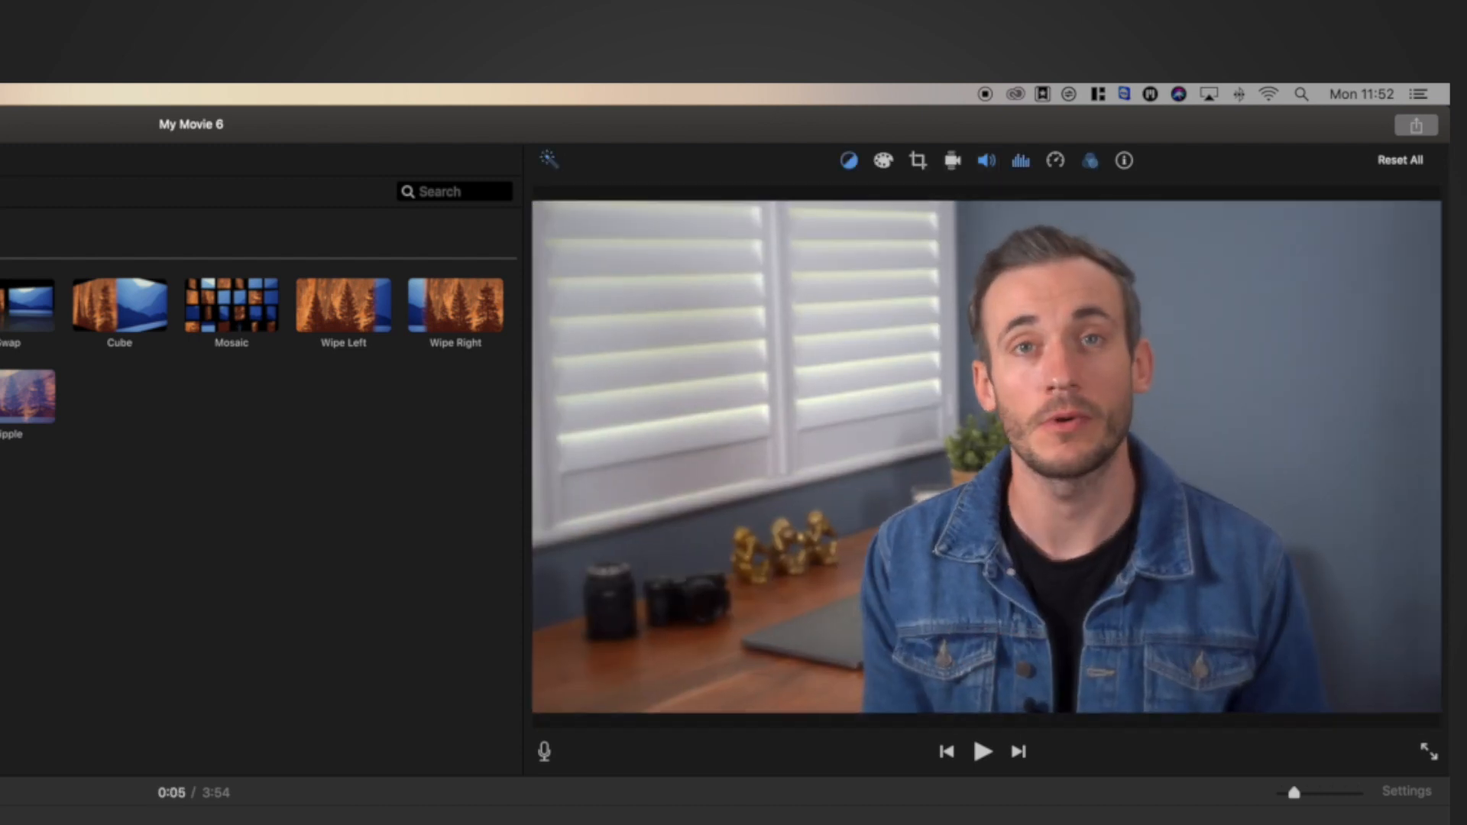
key(space)
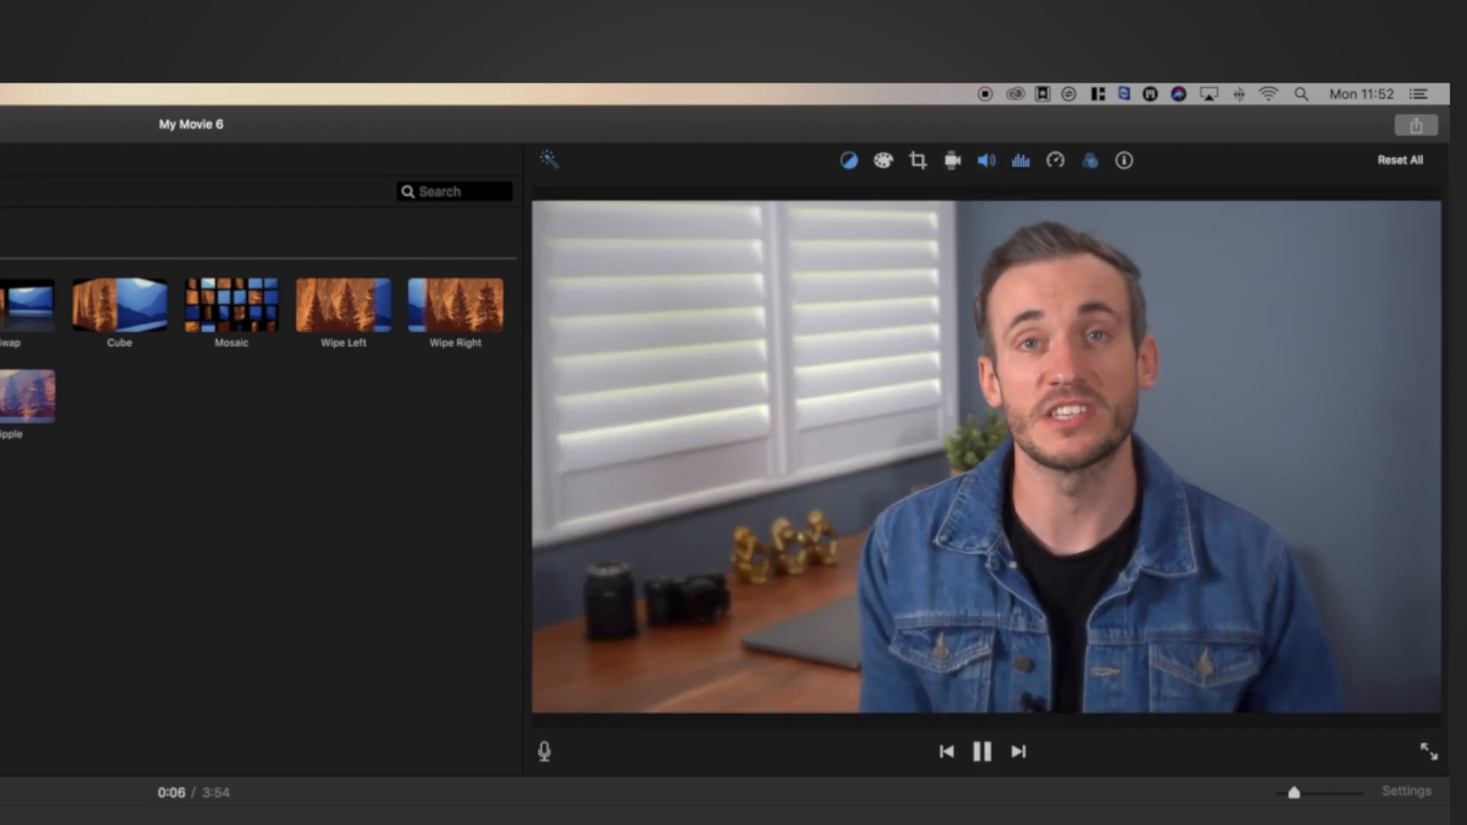
key(space)
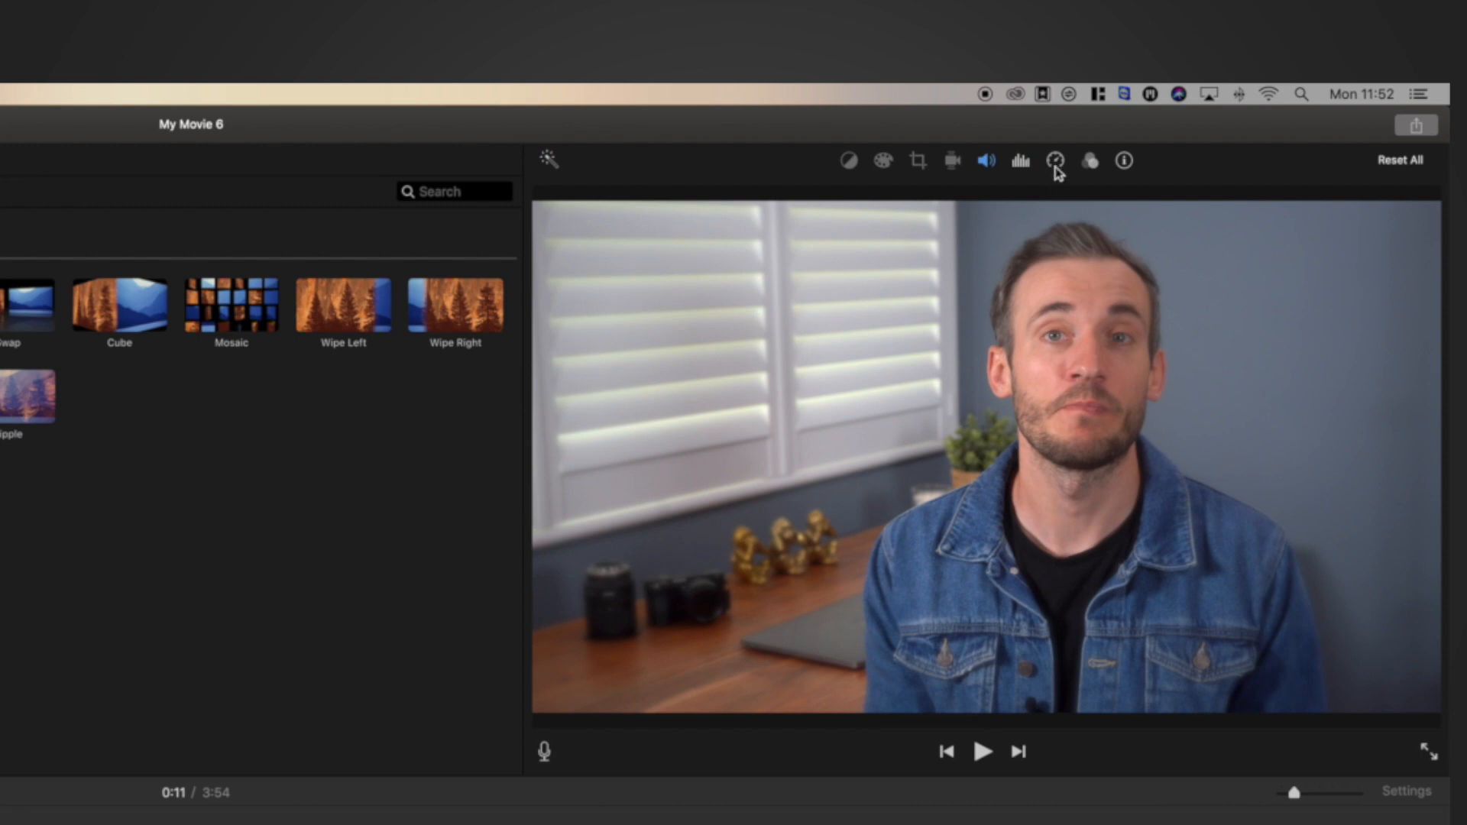
click(1033, 163)
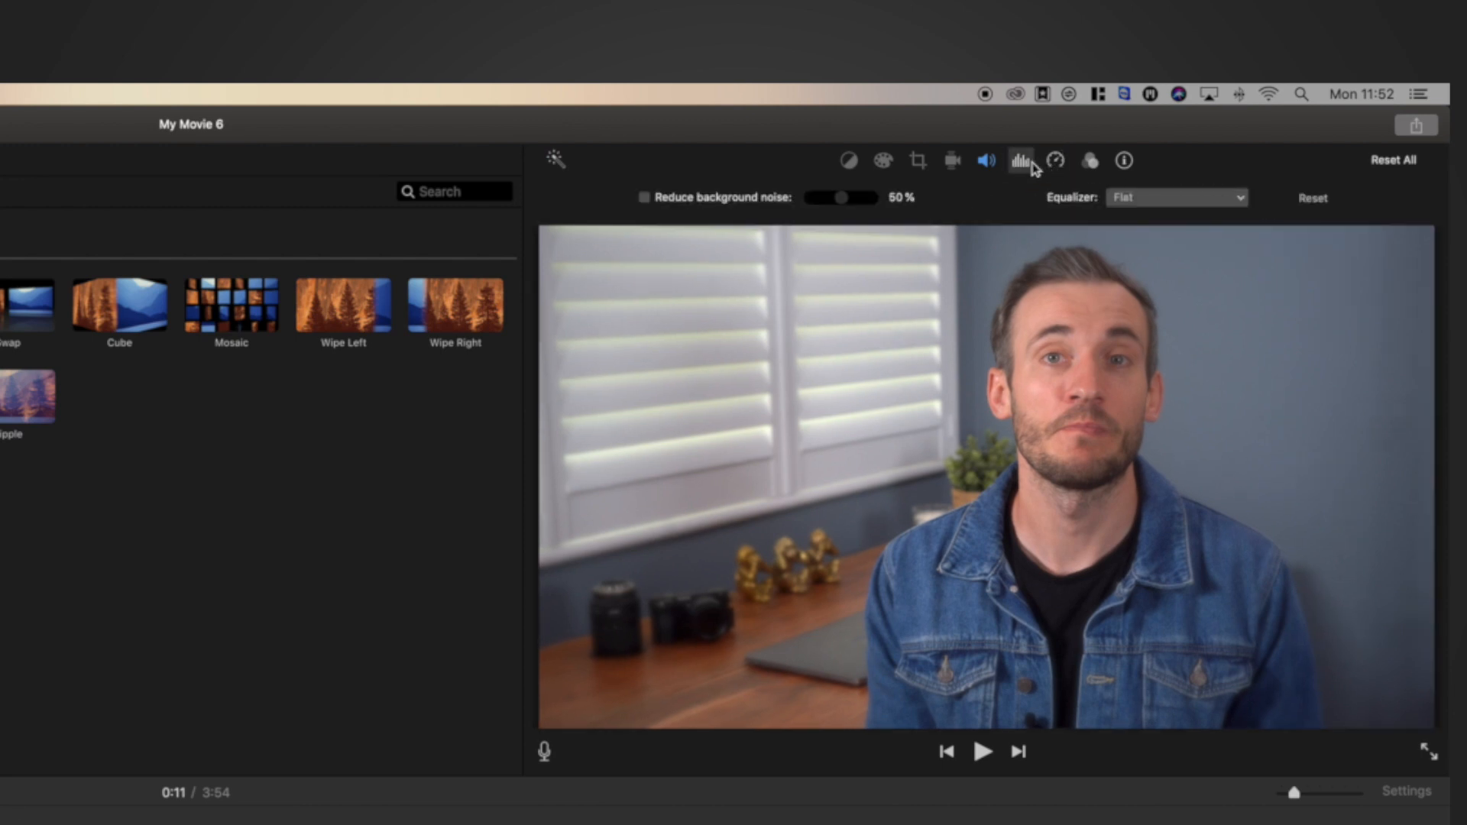
click(988, 161)
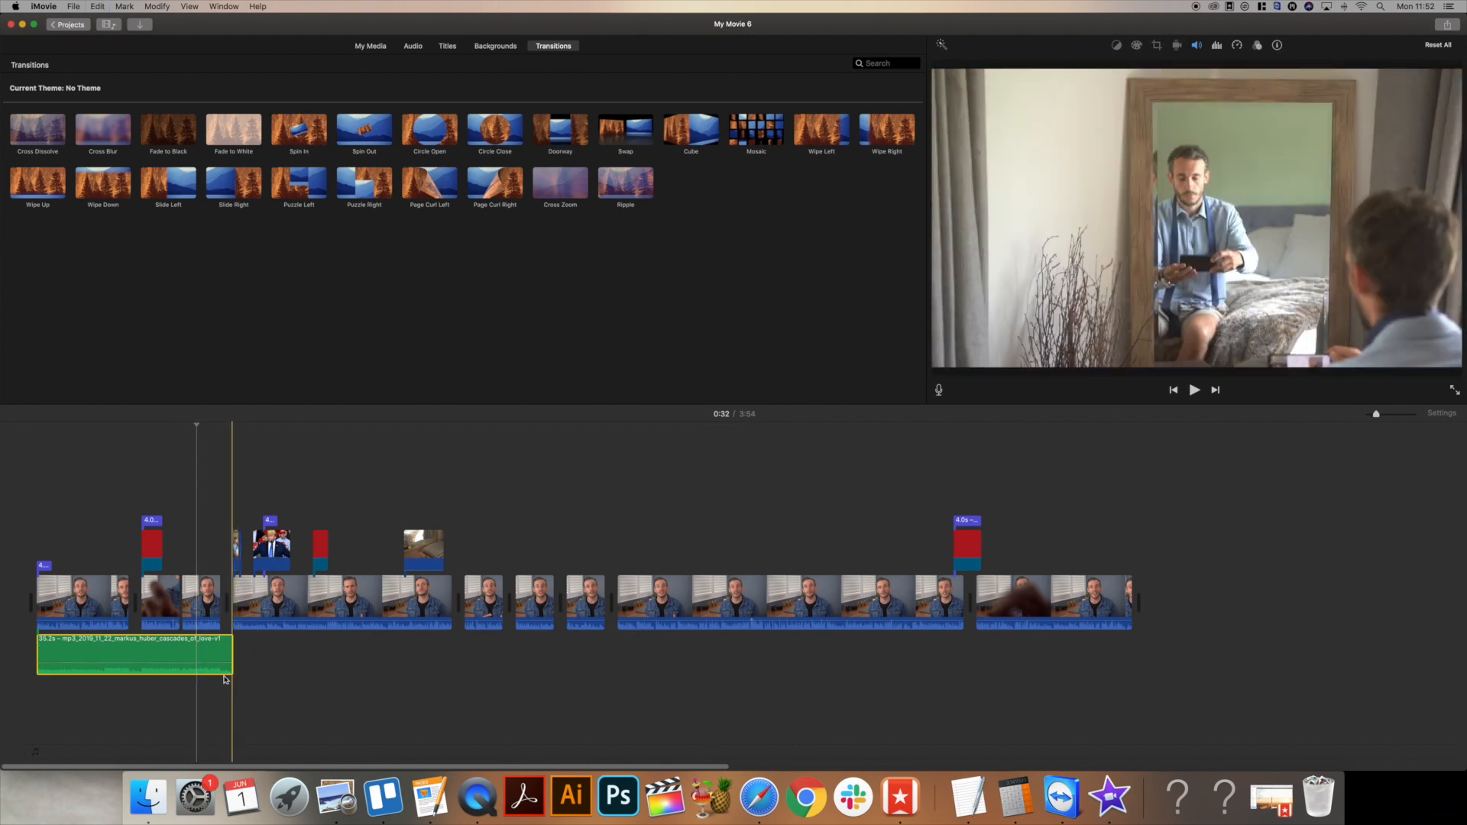
Paste a copy of the music clip on the timeline directly after the end of the first music clip.
click(220, 681)
key(space)
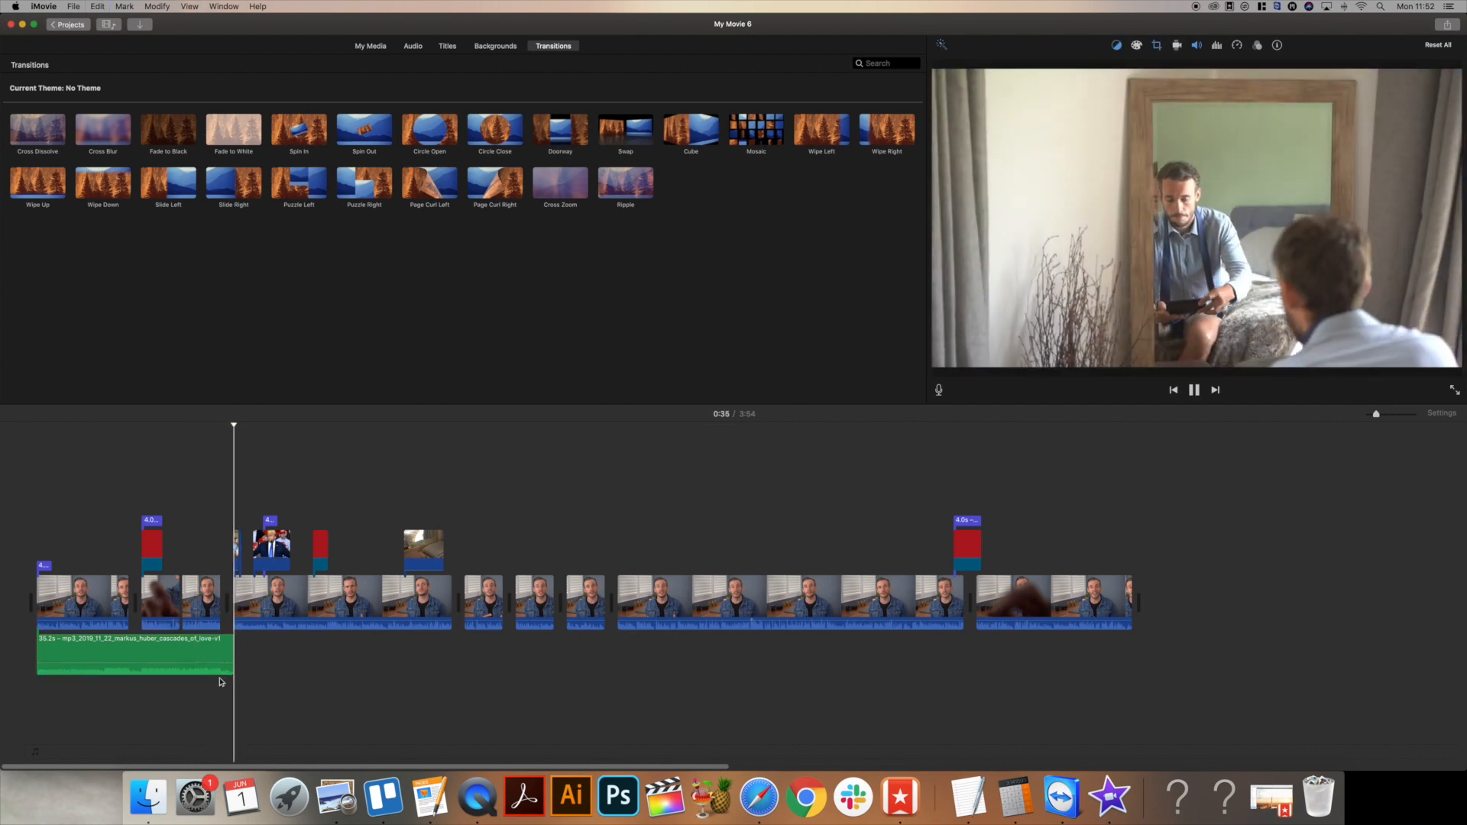
key(super+v)
key(space)
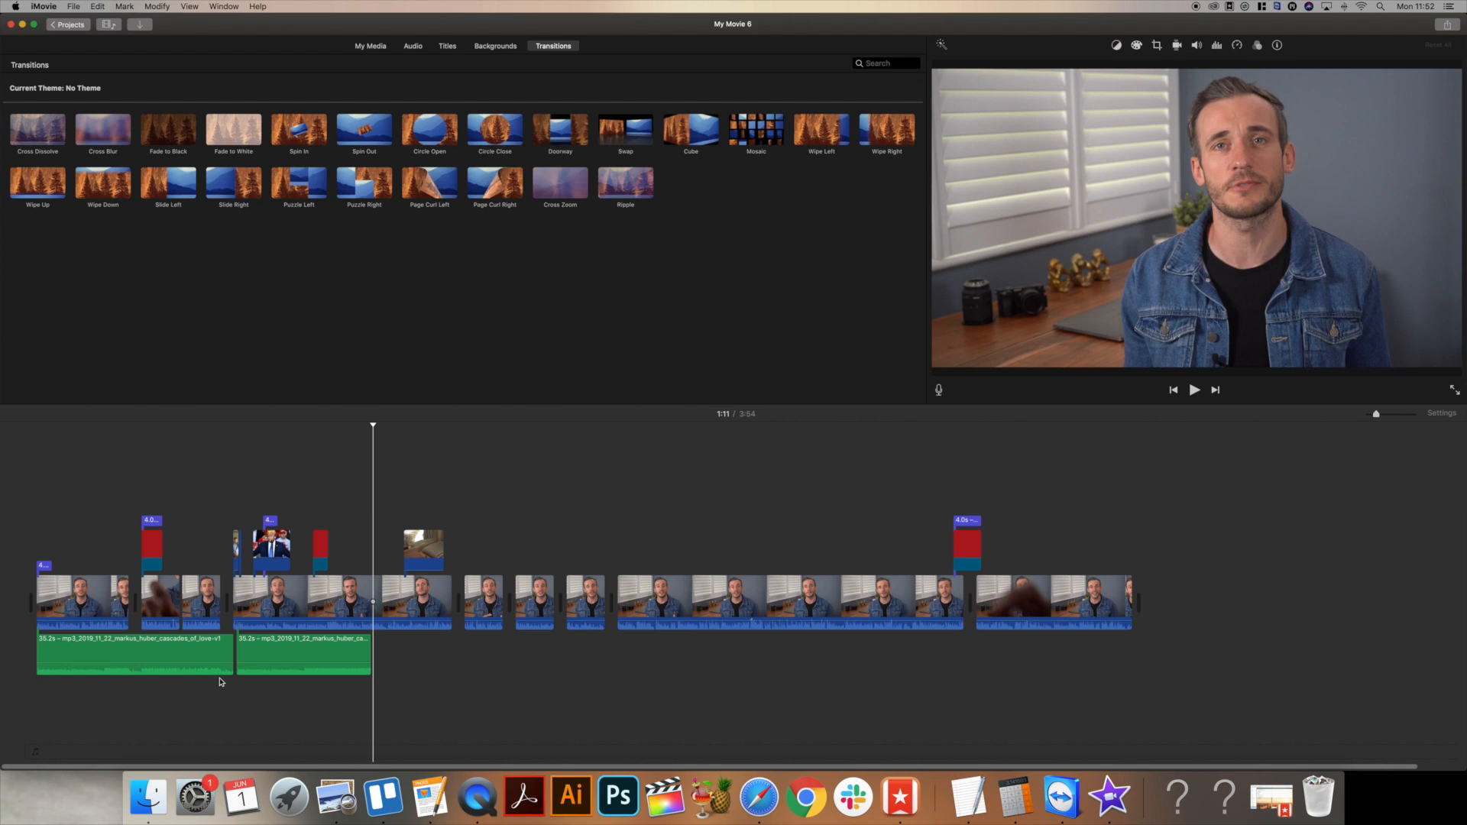
Move the second music clip to a lower row overlapping the end of the first one, and slightly lower its volume.
click(266, 635)
drag(267, 636, 245, 694)
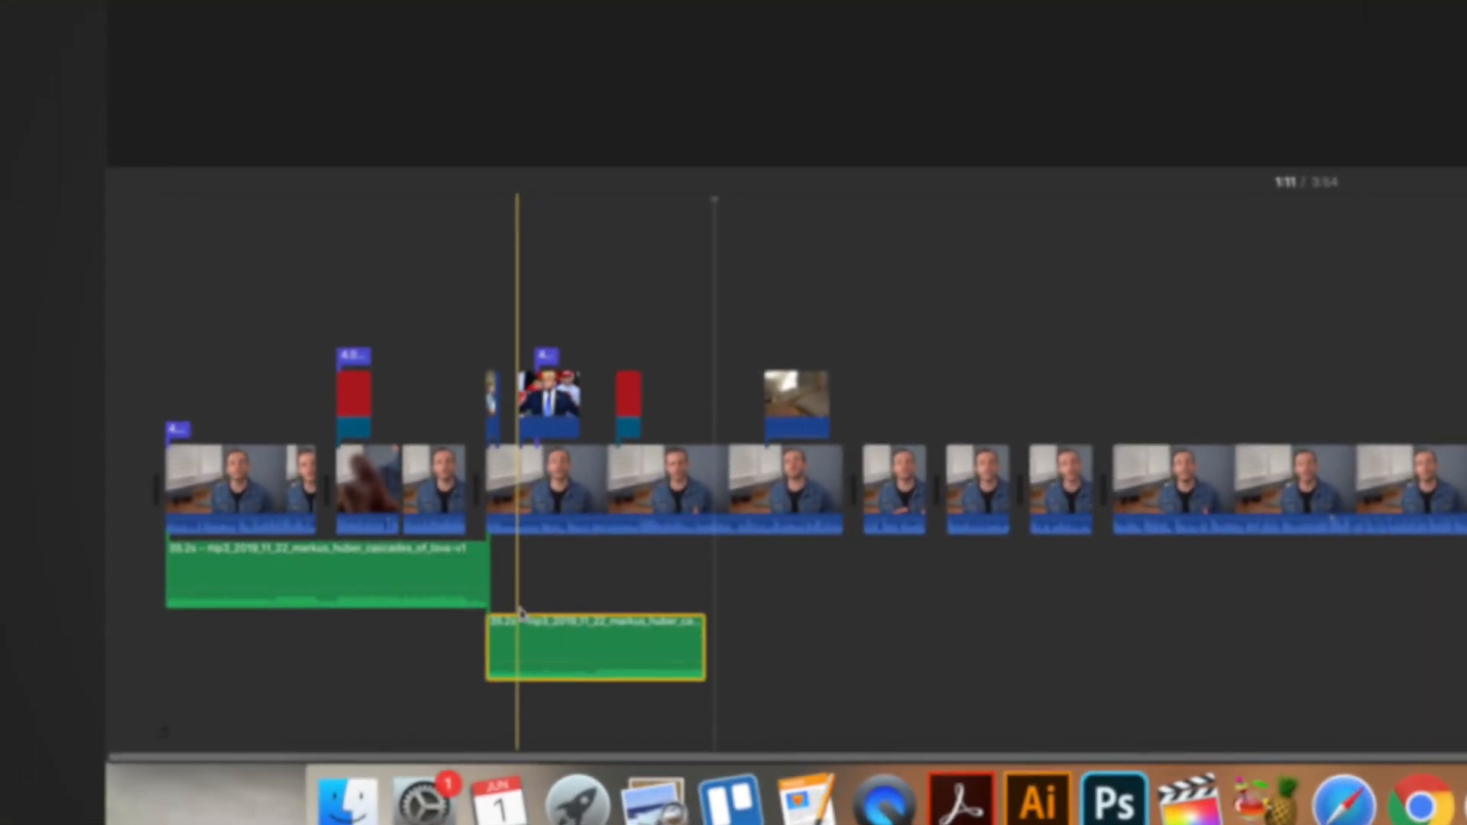
drag(537, 632, 514, 632)
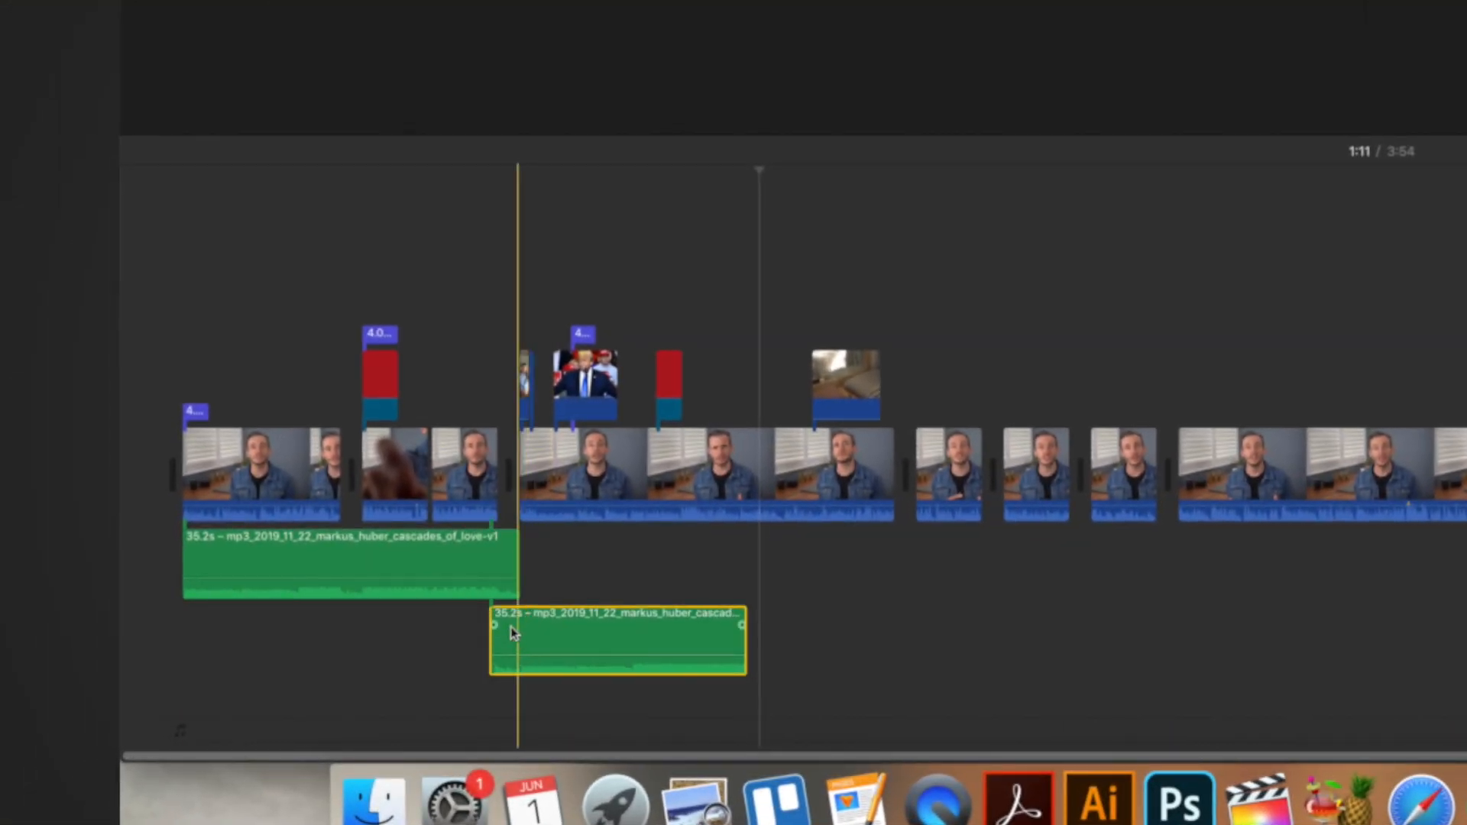
drag(648, 650, 648, 654)
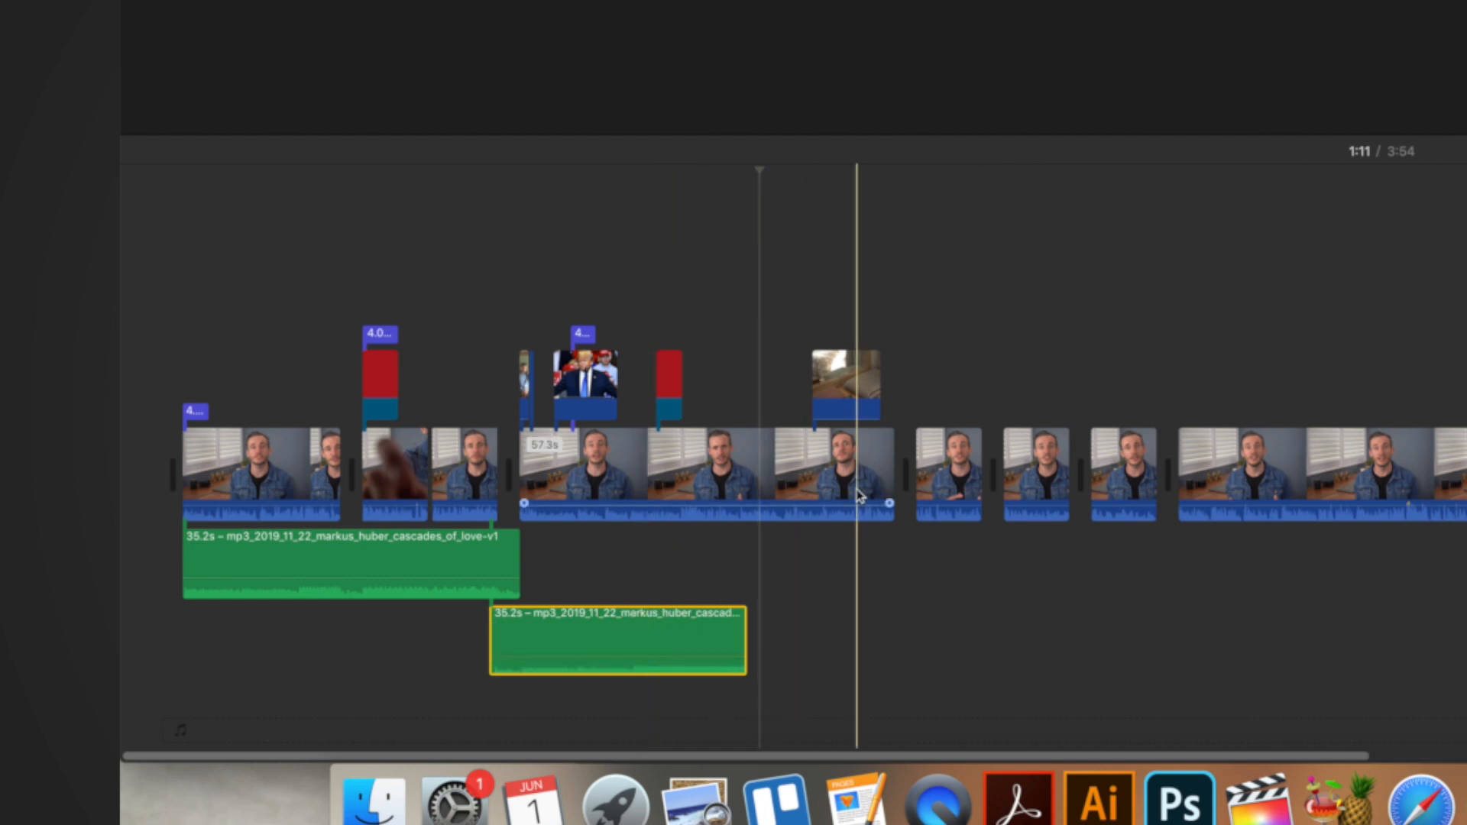